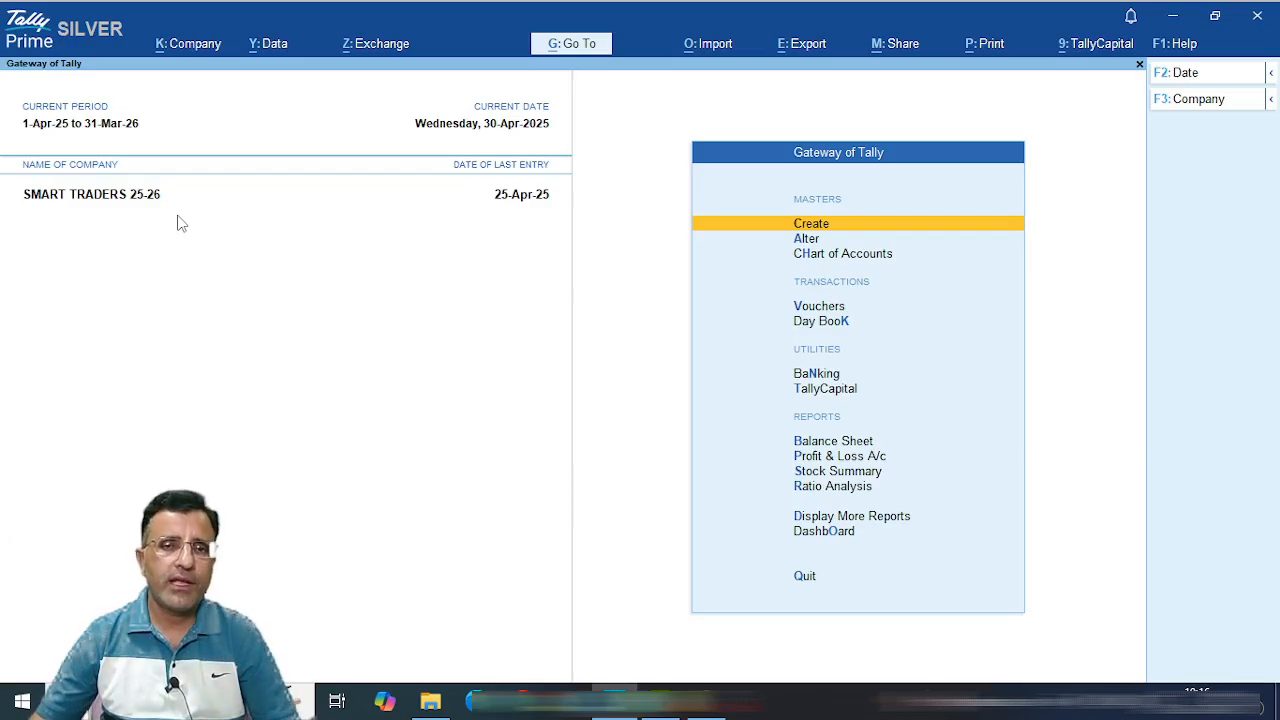
Start a new company through the Company menu's Create option.
left_click(196, 45)
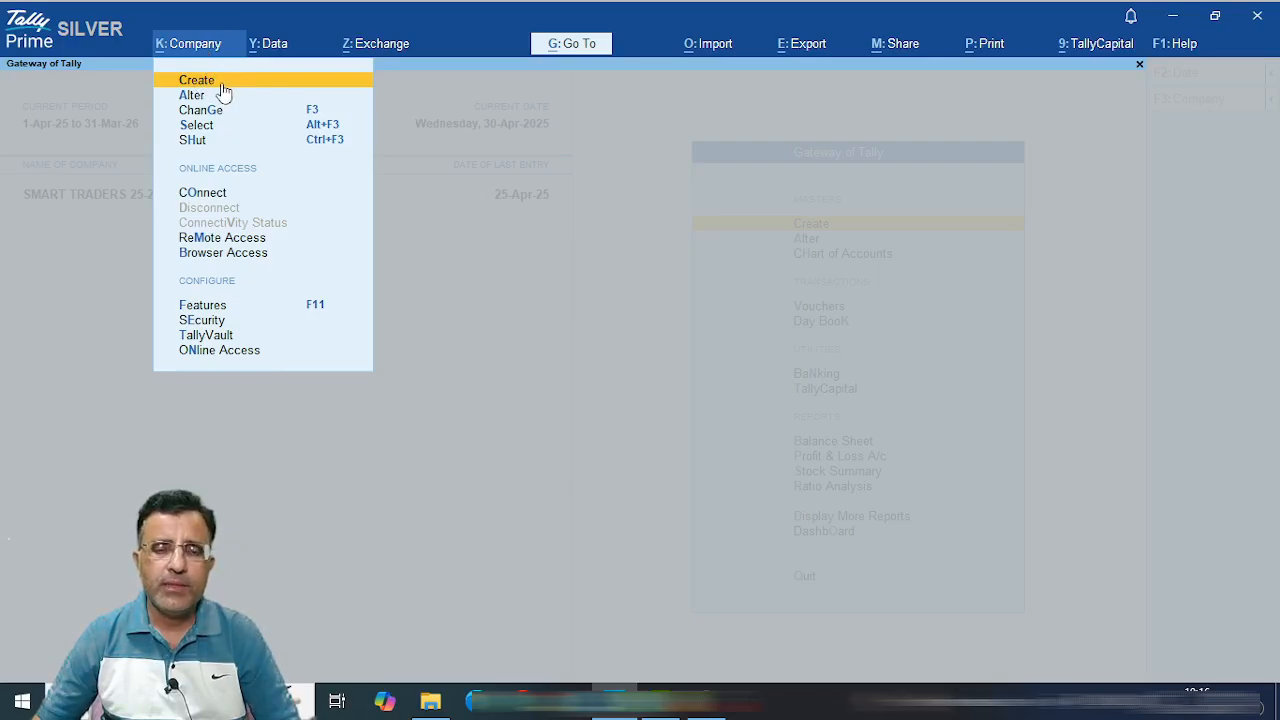
left_click(222, 88)
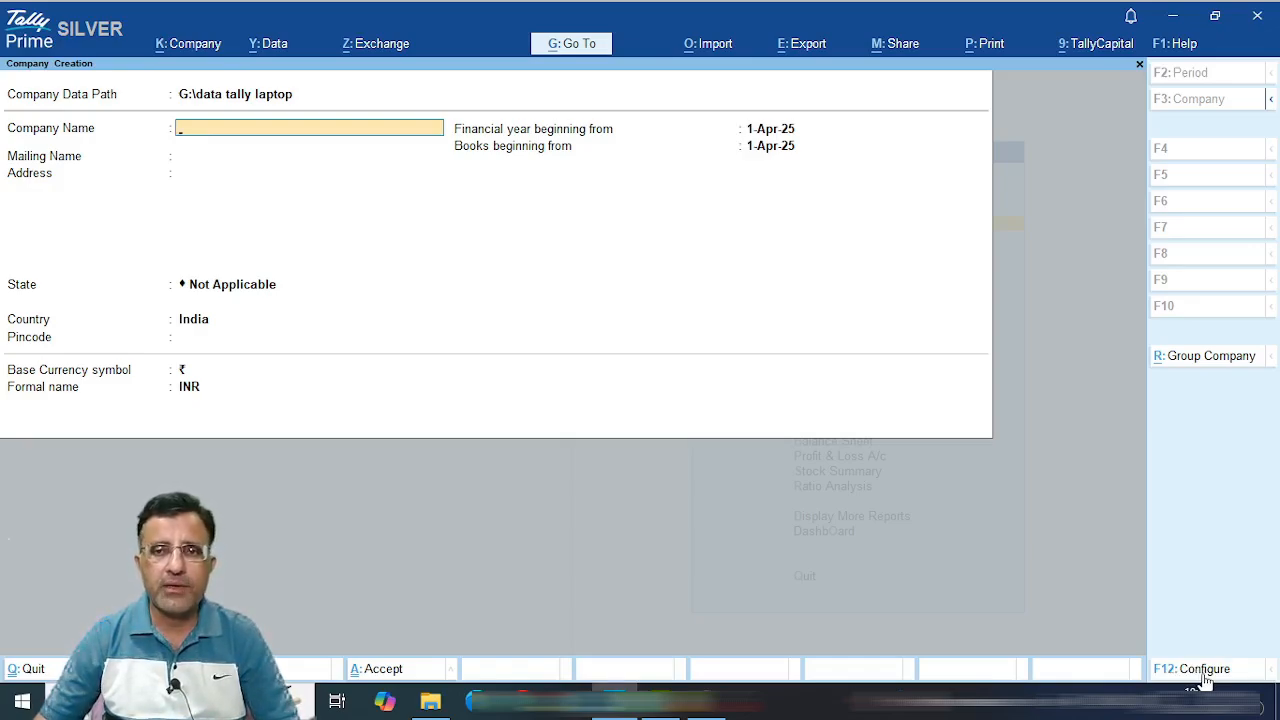
Set contact details, edit log, TallyVault encryption and user access control to Yes in F12 configuration.
left_click(1204, 677)
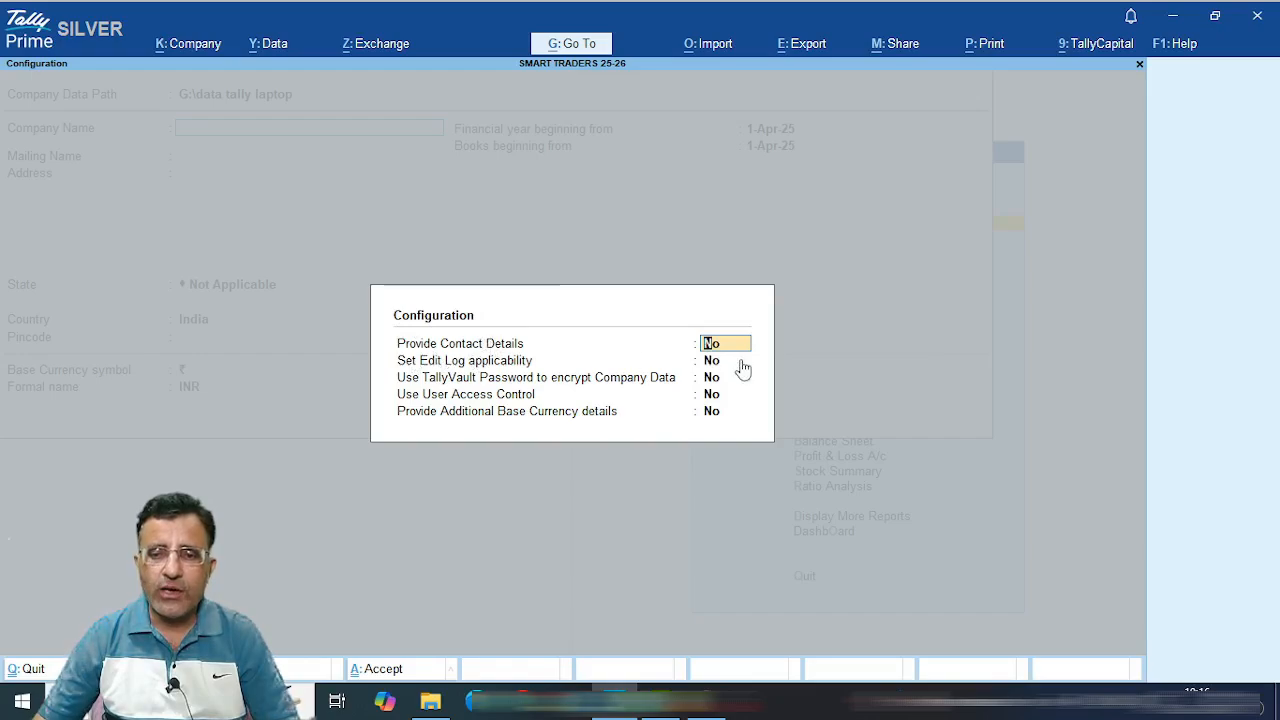
type("Y")
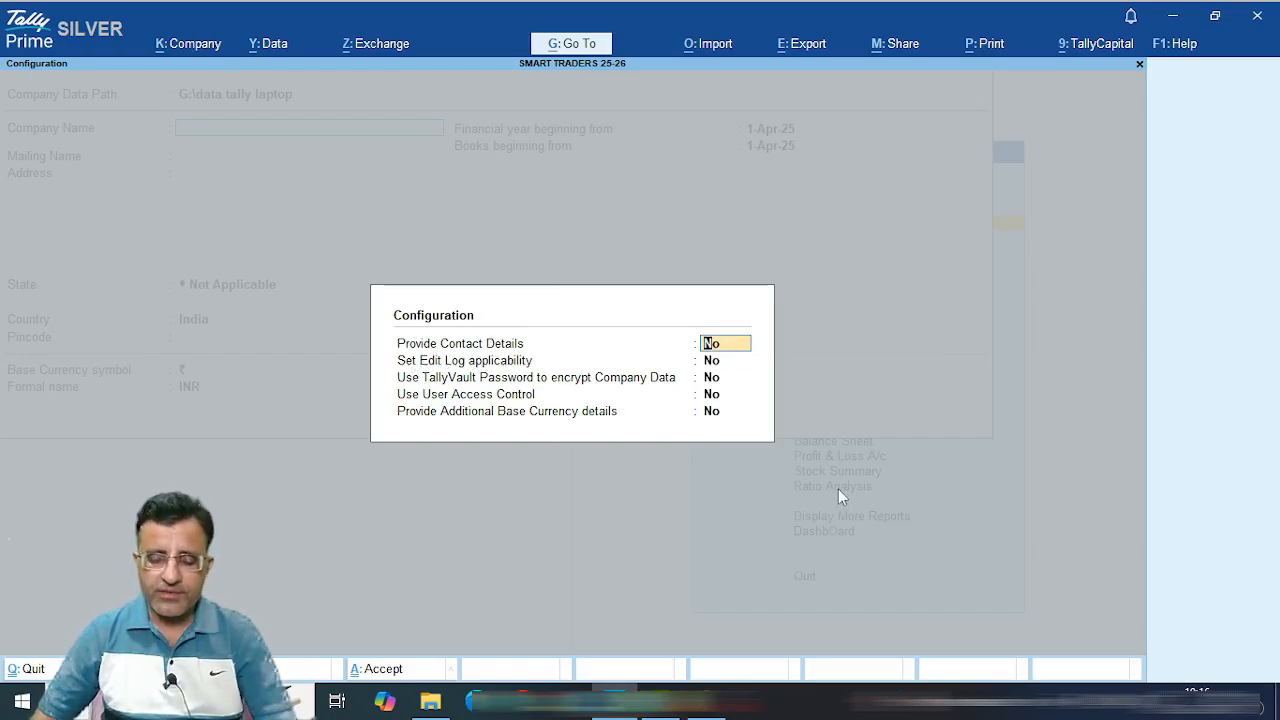
key("Return")
type("Y")
key("Return")
type("Y")
key("Return")
type("Y")
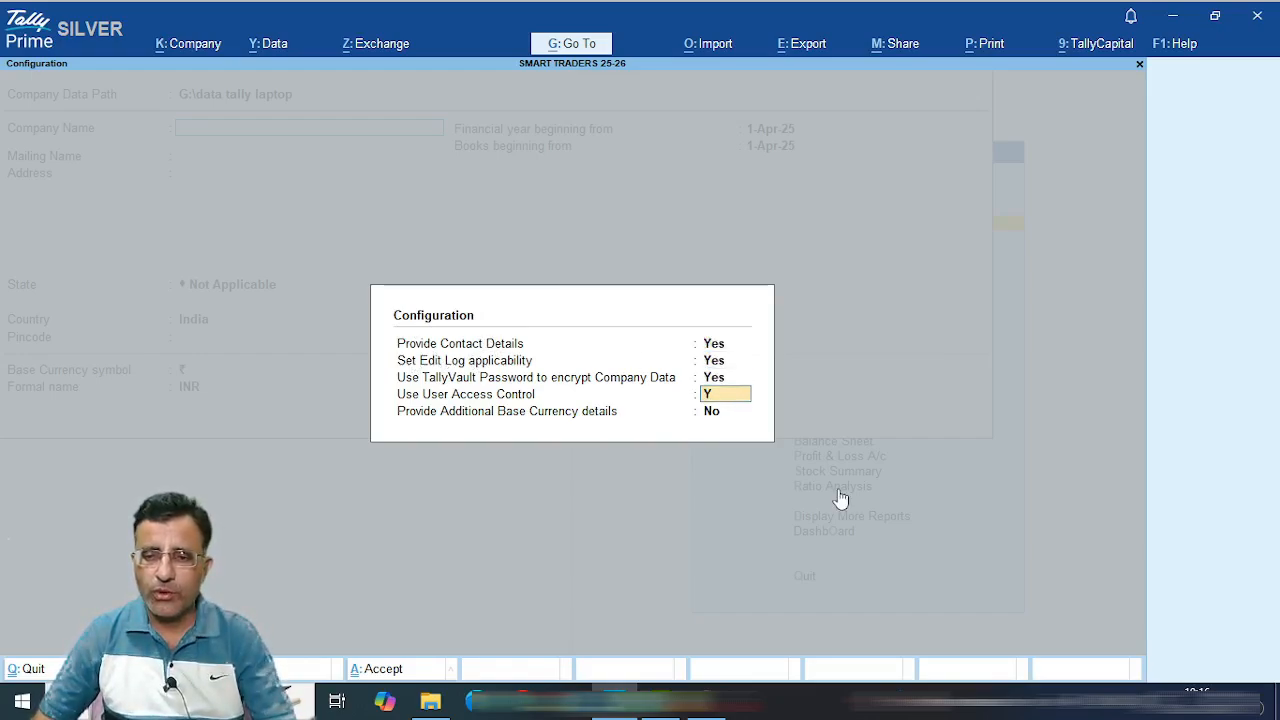
key("Return")
key("Return")
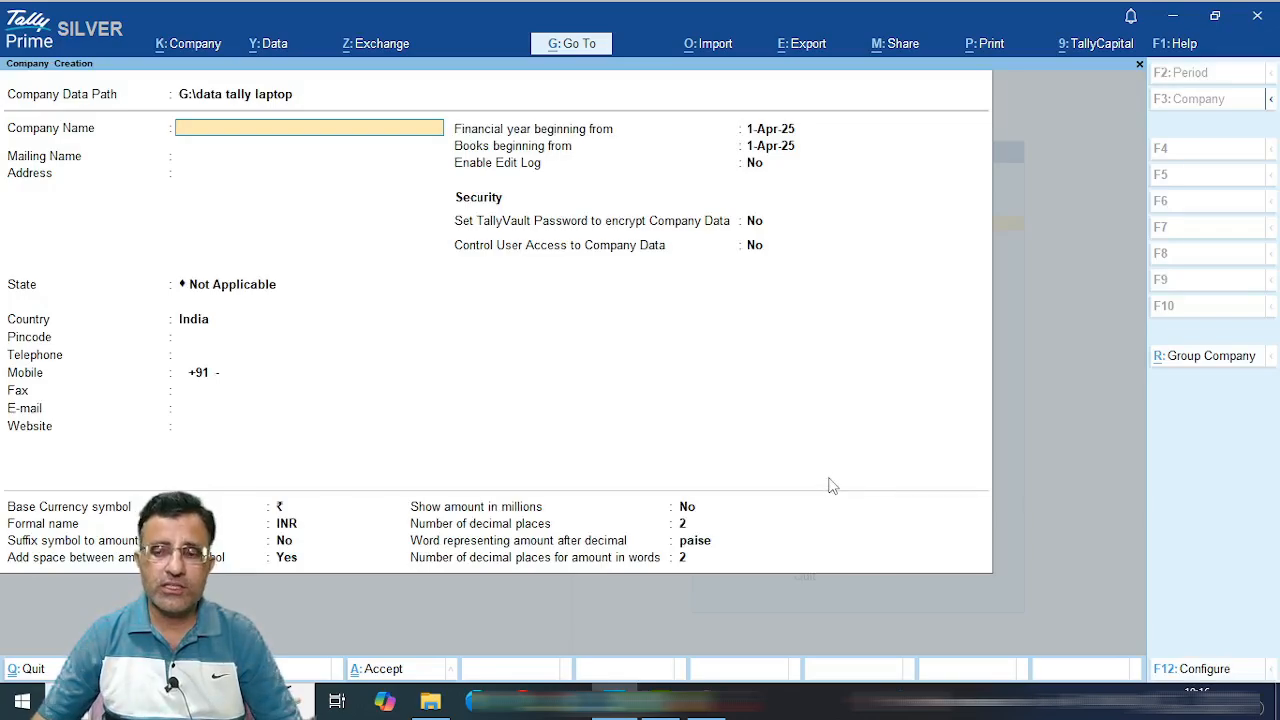
Review the company creation settings with all options at Yes, then return to the creation form.
left_click(1195, 670)
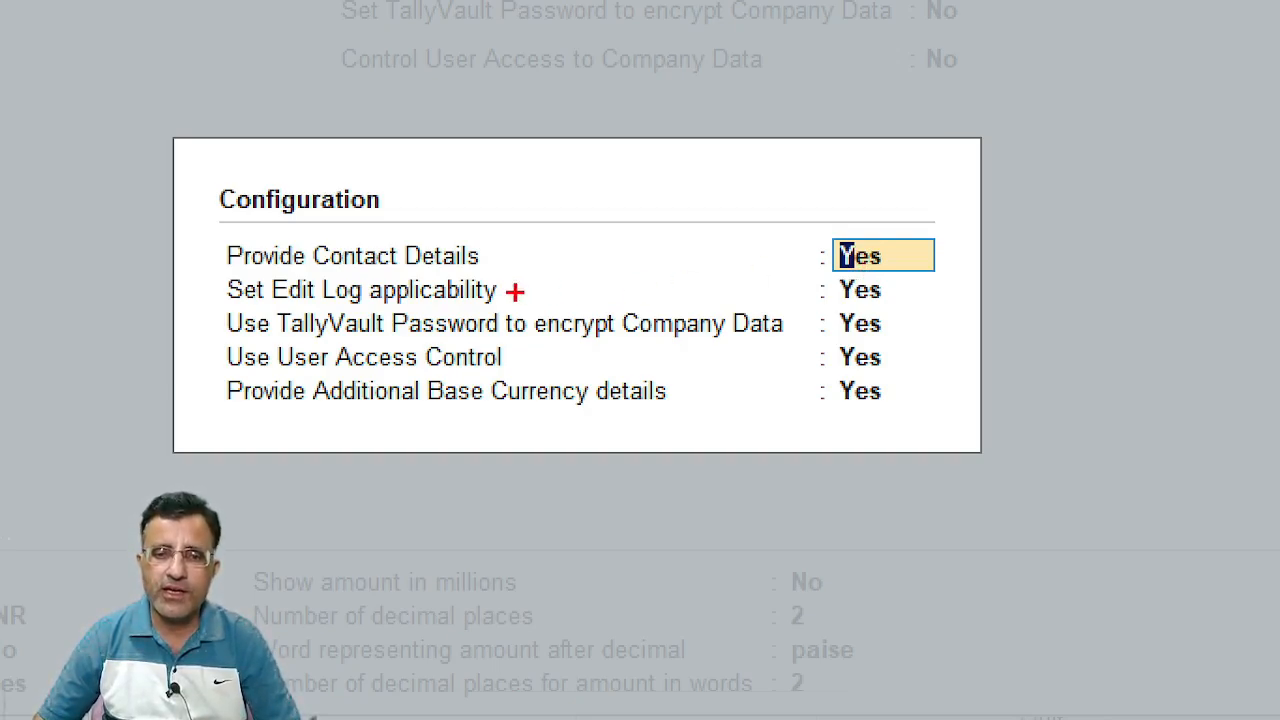
left_click_drag(503, 297, 578, 287)
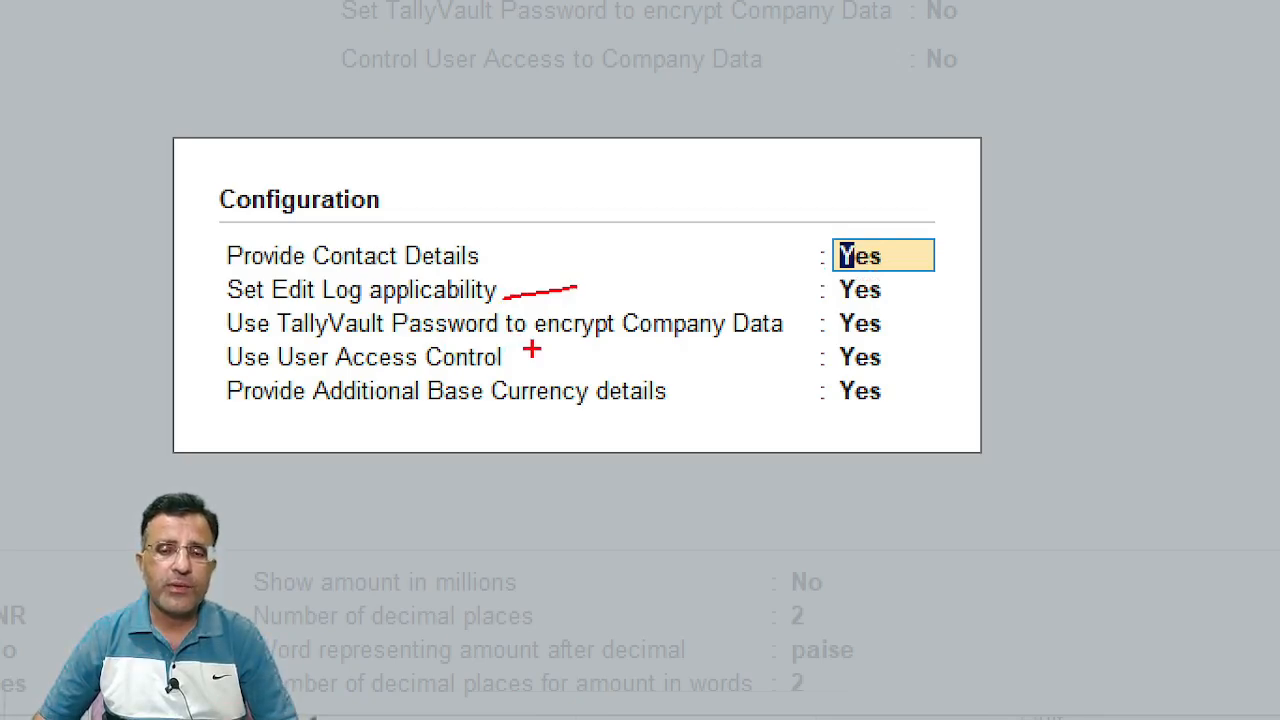
left_click_drag(868, 324, 919, 324)
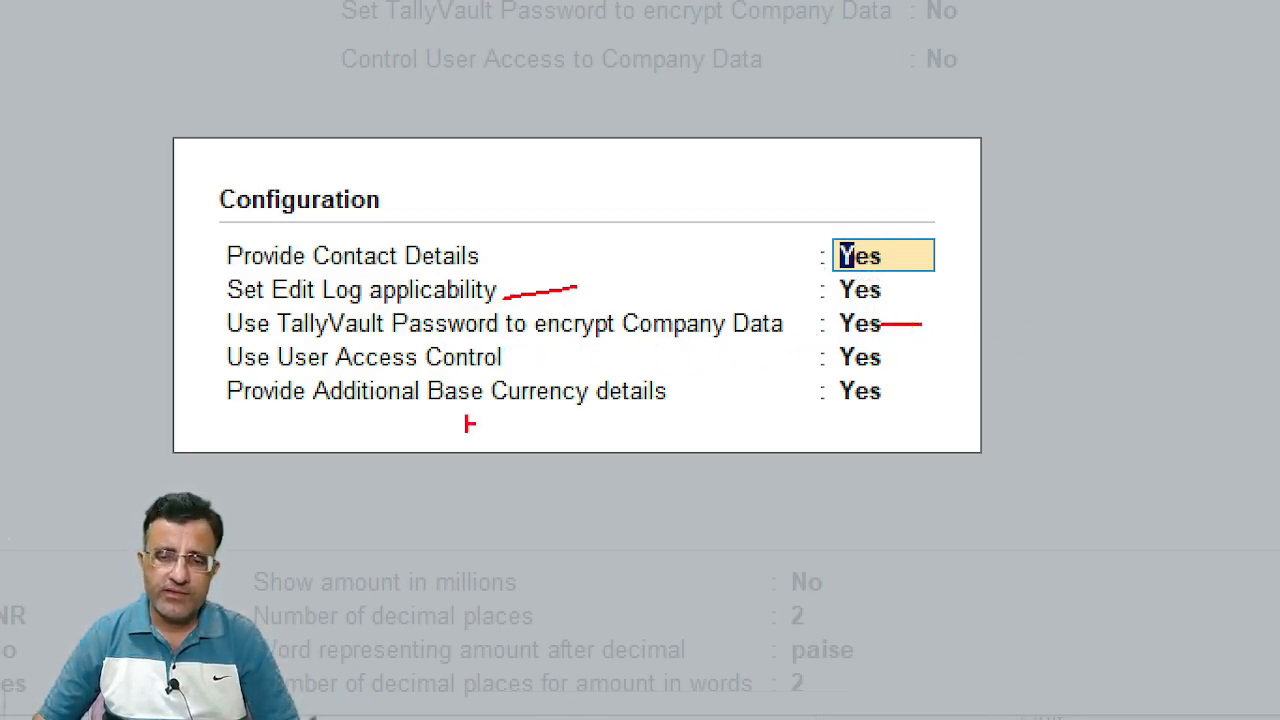
mouse_move(155, 123)
left_mouse_down()
mouse_move(911, 503)
mouse_move(991, 489)
left_mouse_up()
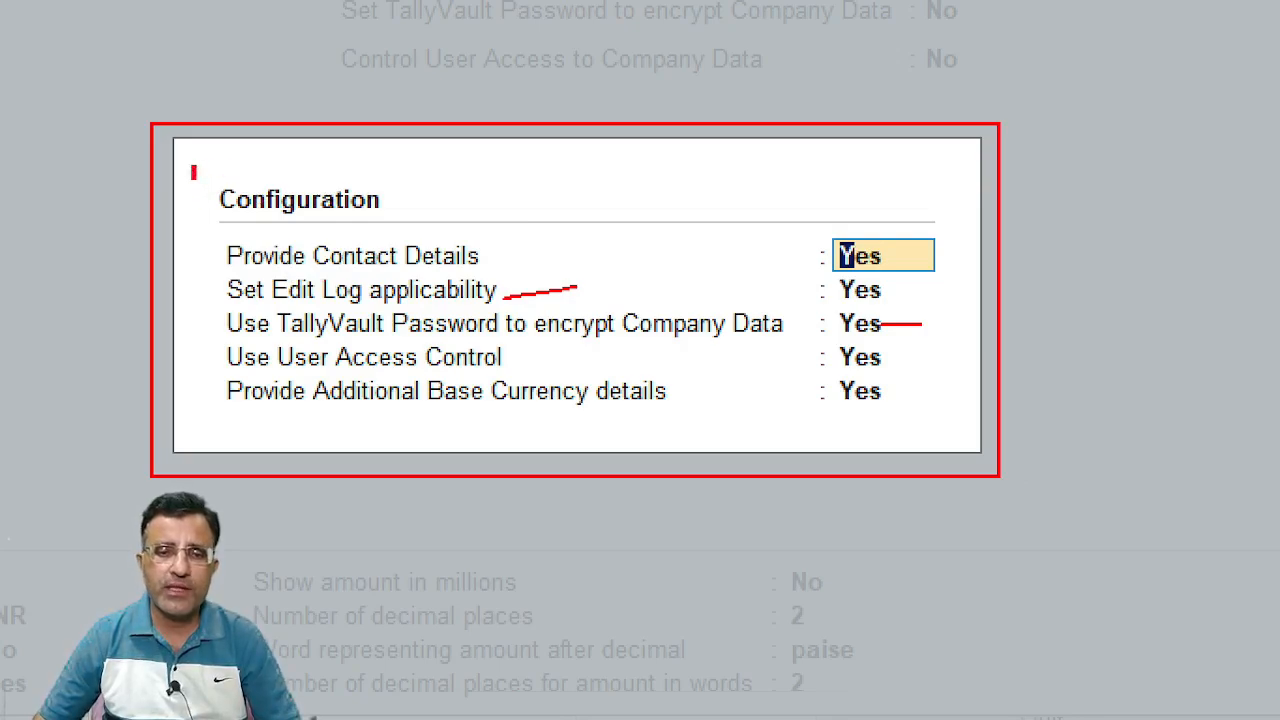
left_click_drag(192, 166, 416, 230)
key("Escape")
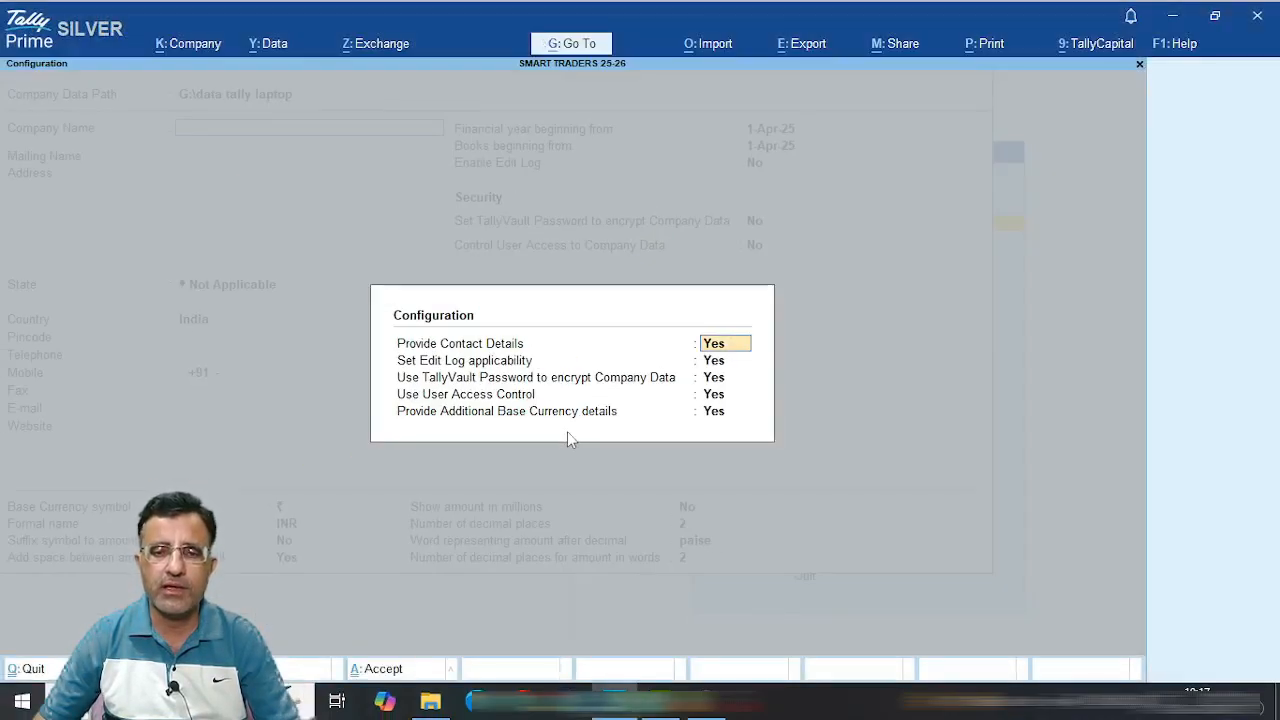
key("Escape")
key("Escape")
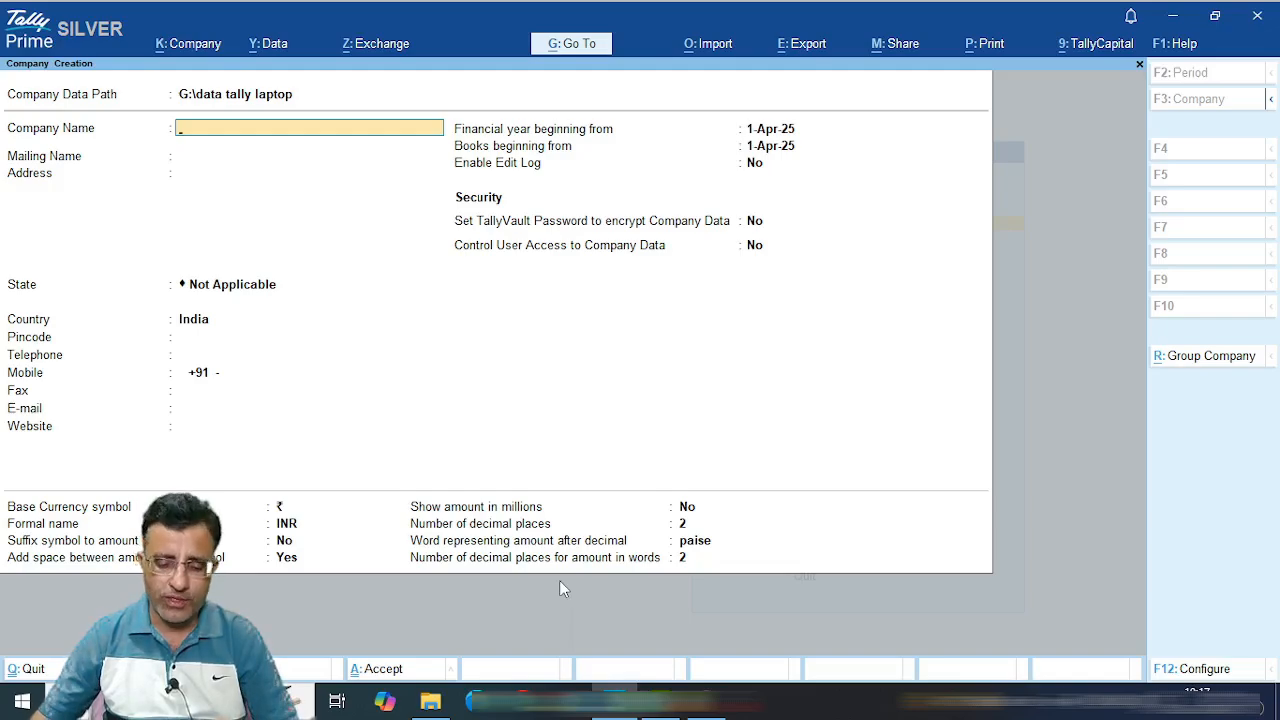
Enter the company name, accept the matching mailing name, and fill in both shop address lines.
type("MOHAN")
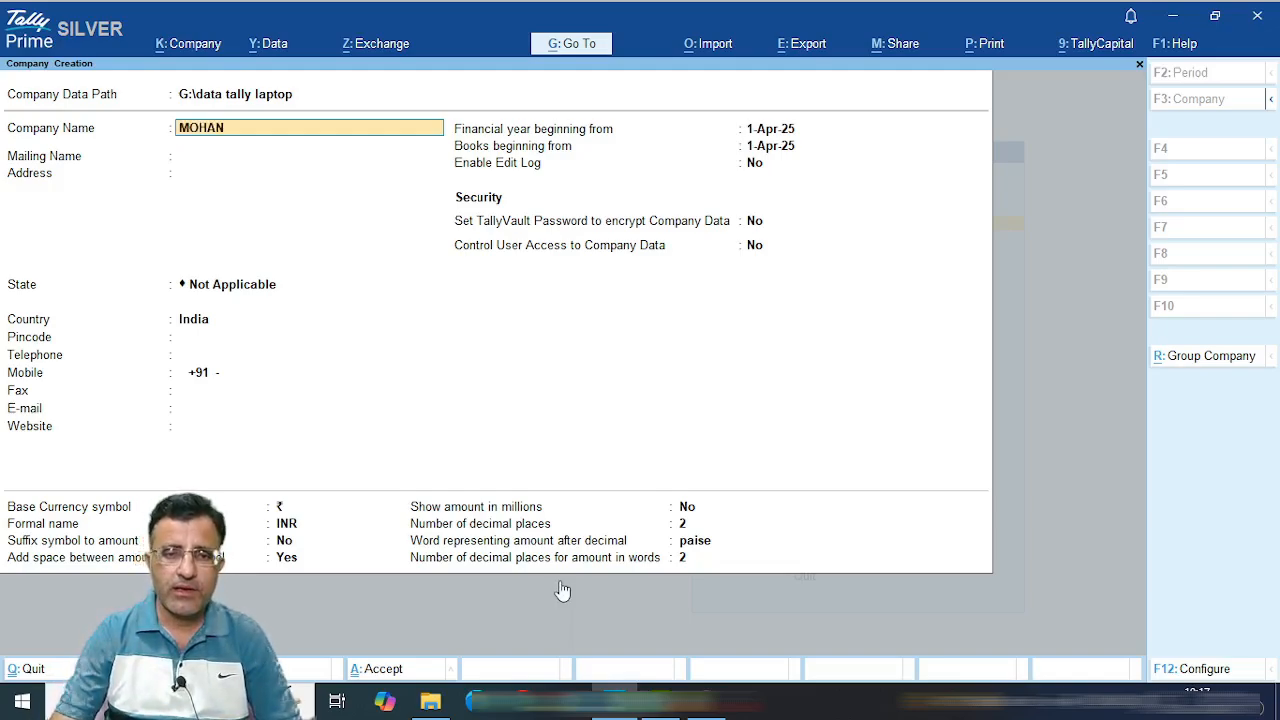
type(" SUTHAR")
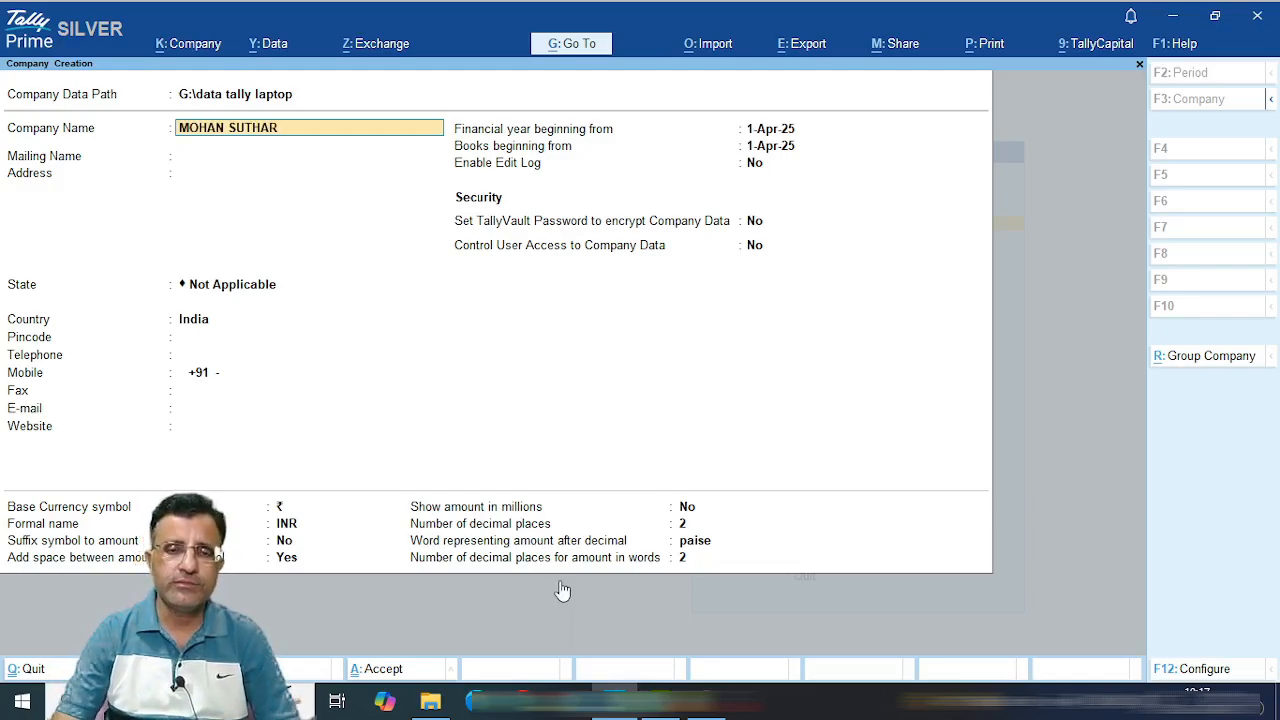
type(" RAISINGHNAGAR")
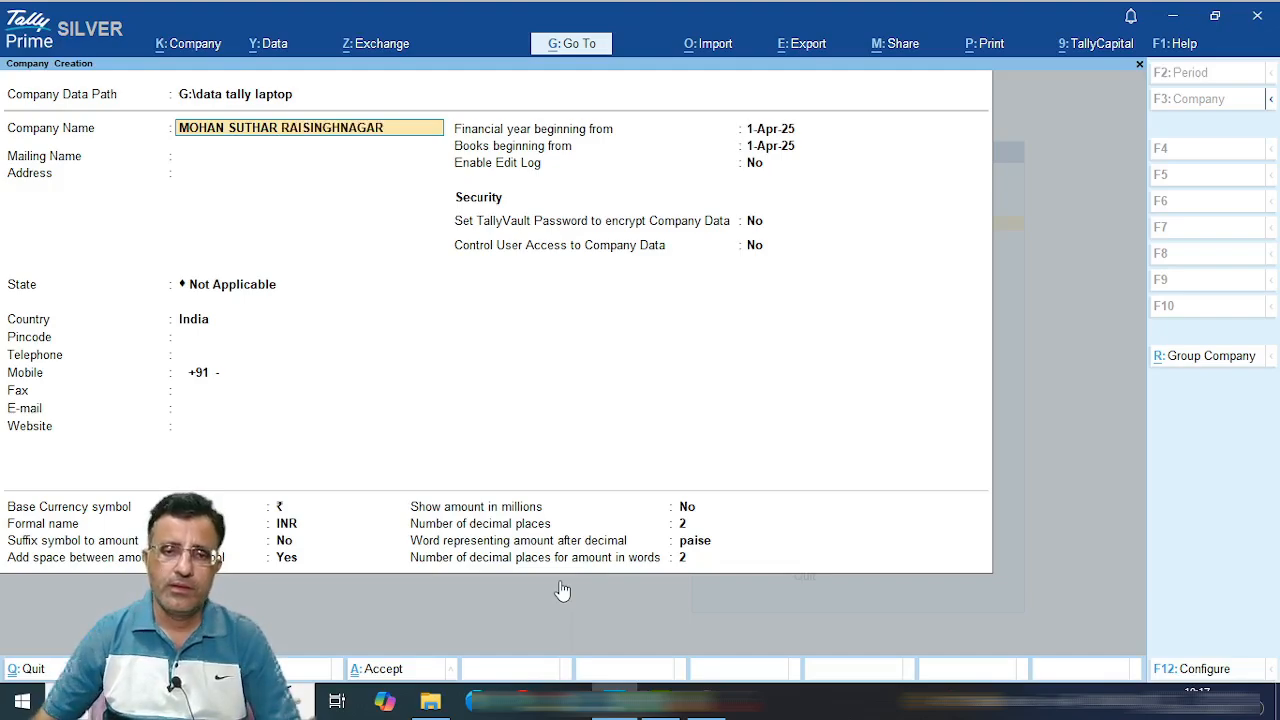
key("Return")
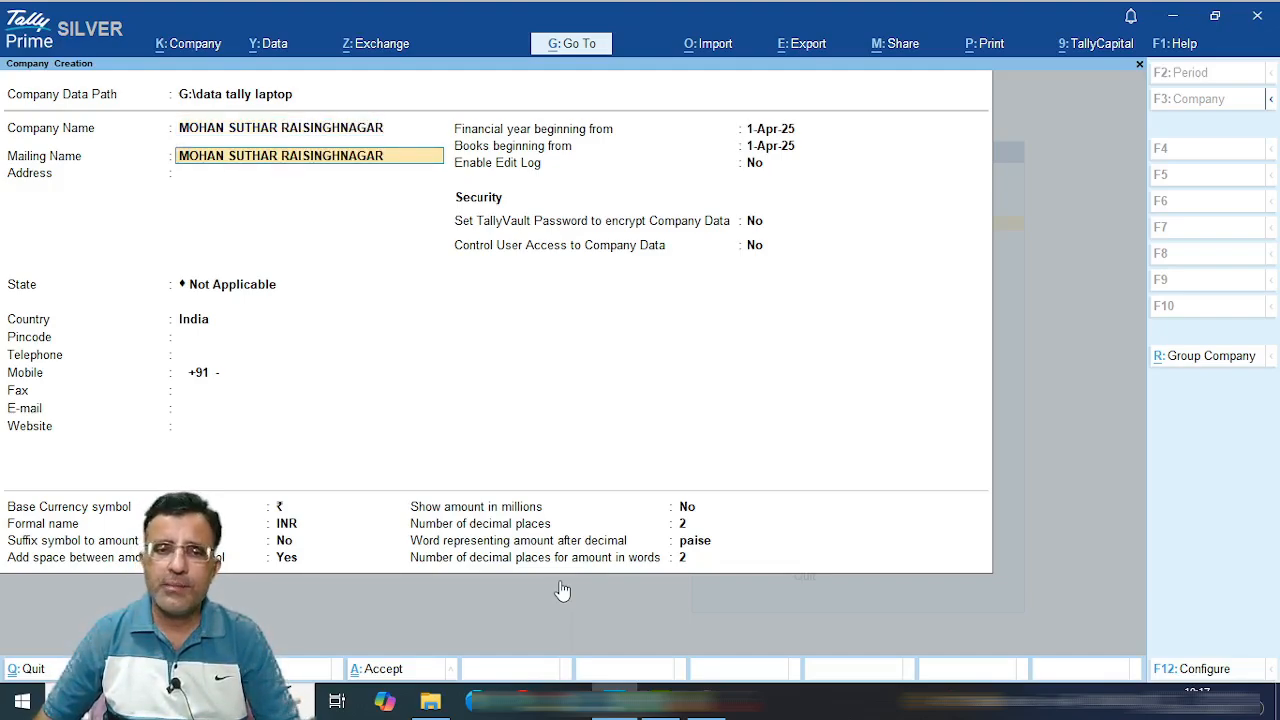
key("Return")
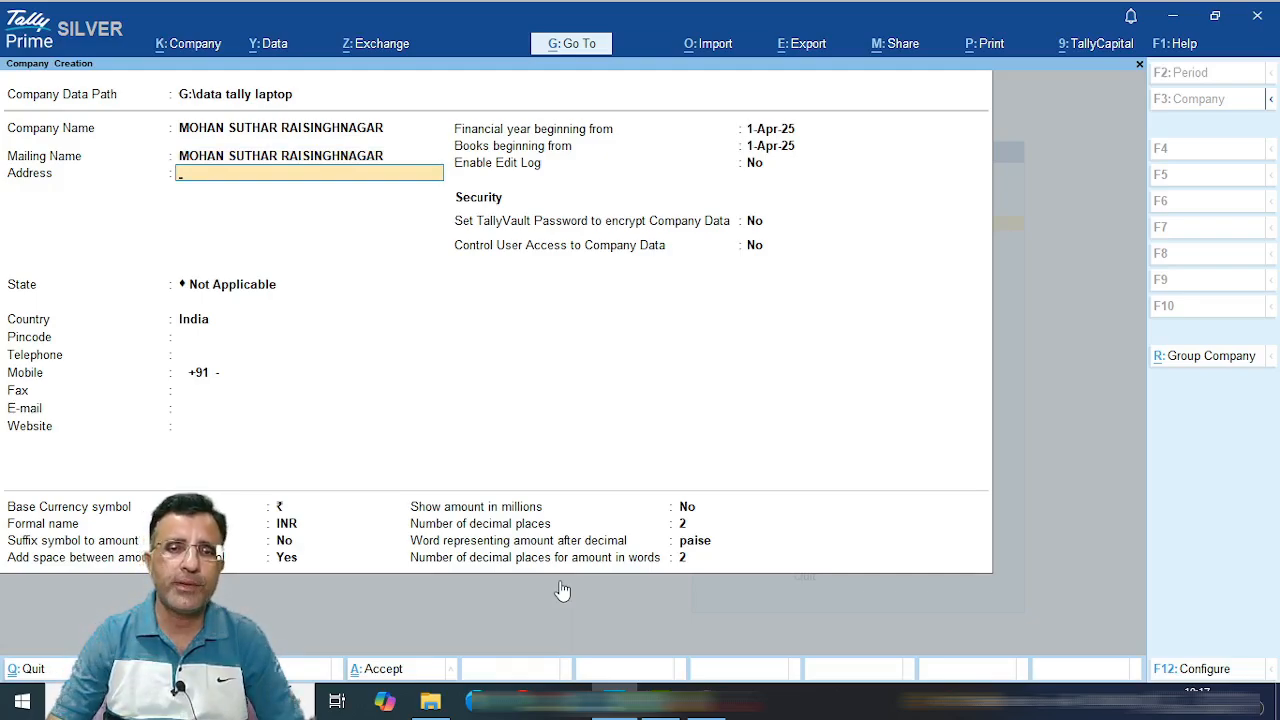
type("SHOP NO 1")
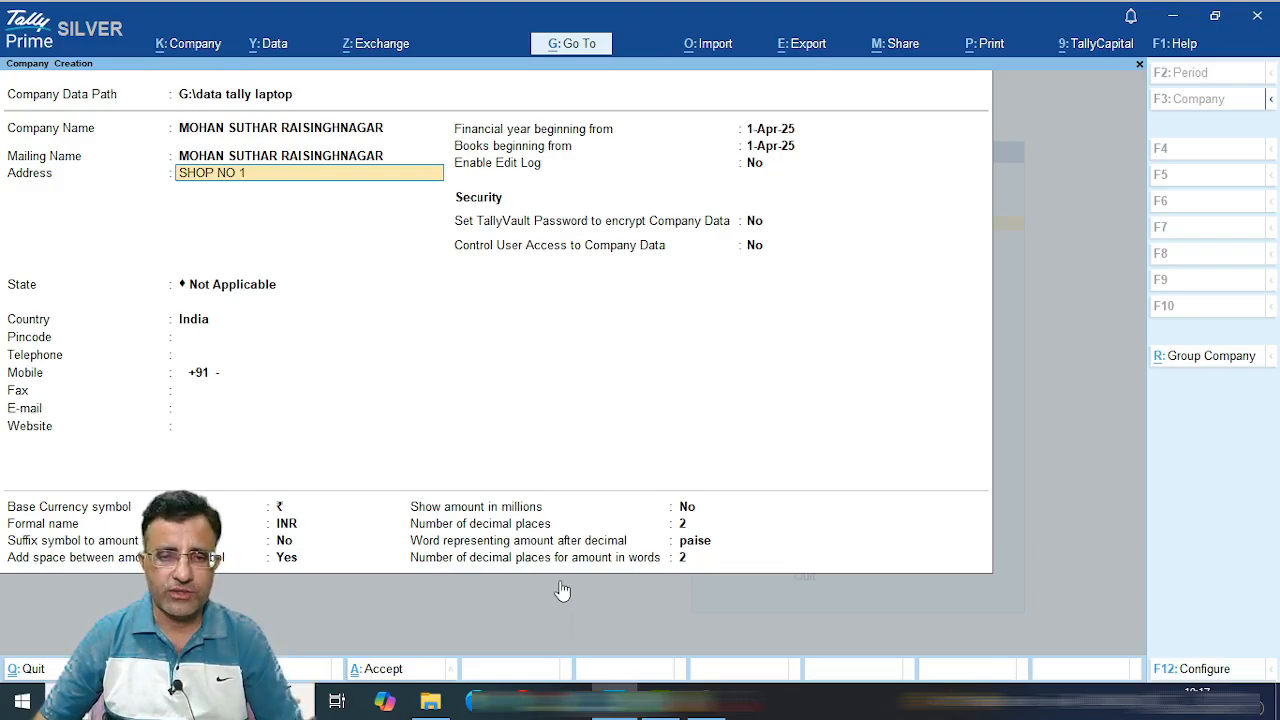
key("Return")
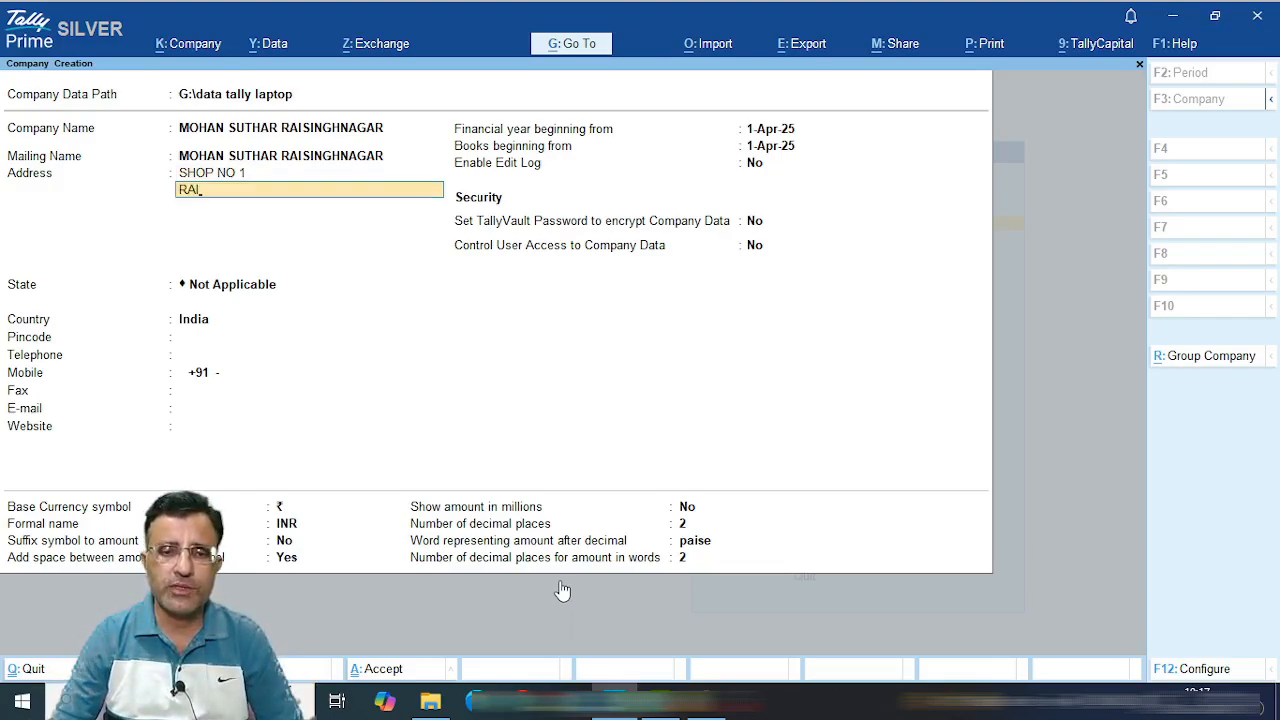
type("RAISINGHNAGAR")
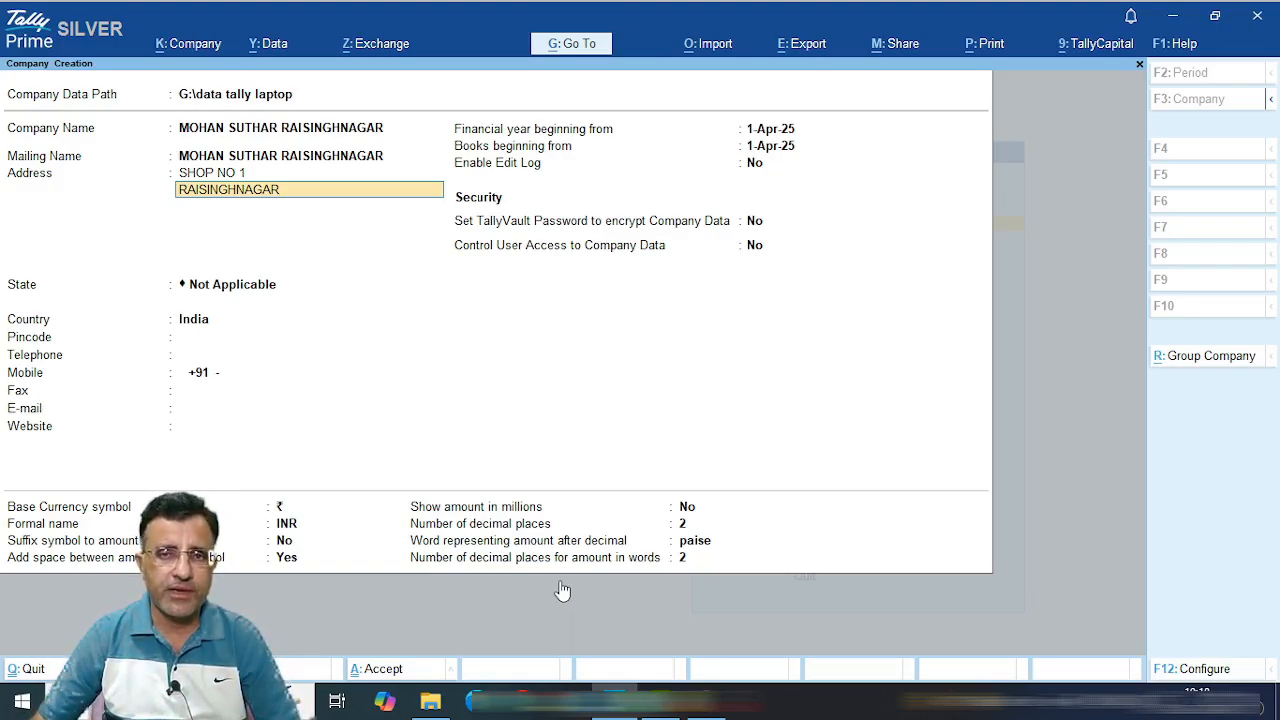
key("Return")
key("Return")
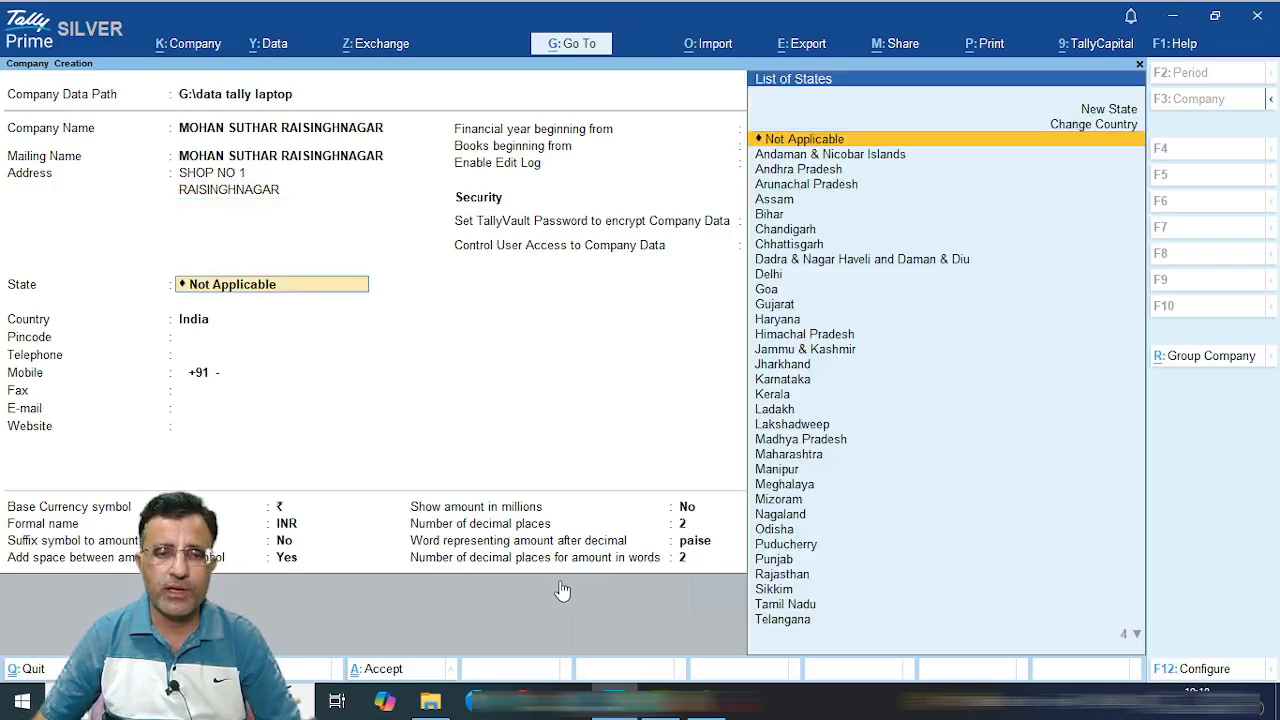
Choose Rajasthan as the state, enter the pincode and mobile number, and keep the 1-Apr-25 year start.
type("R")
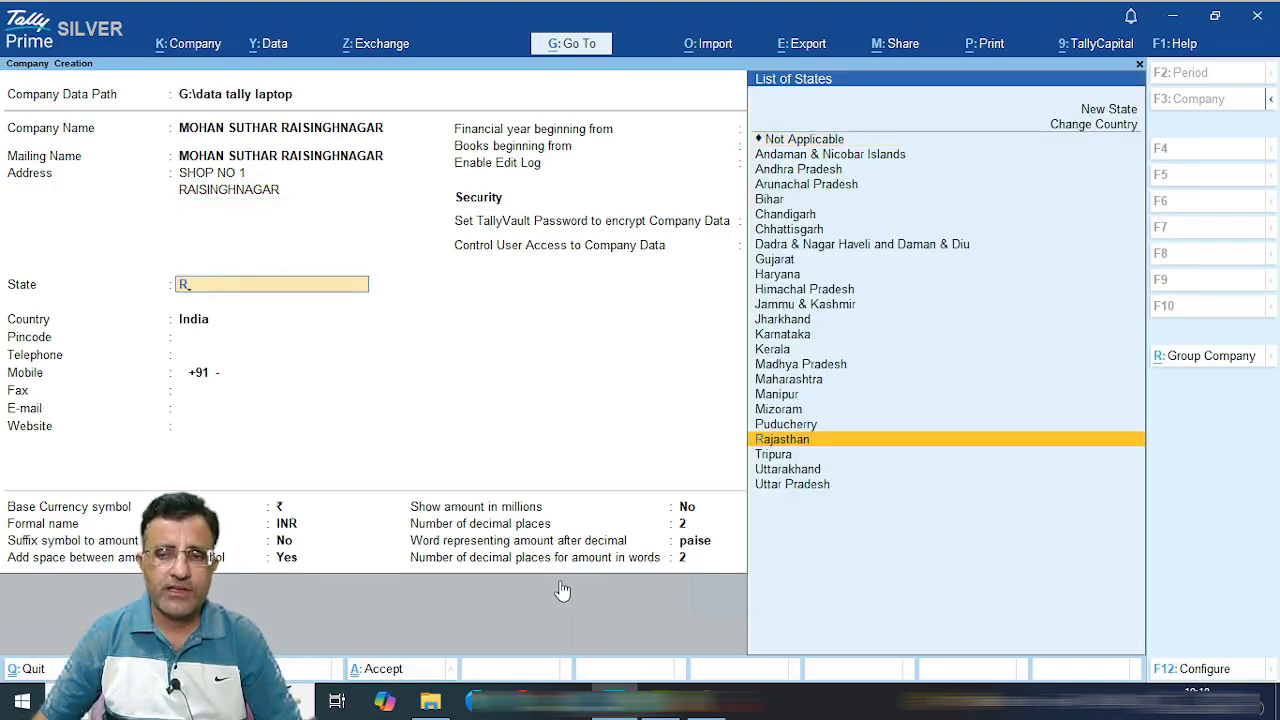
key("Return")
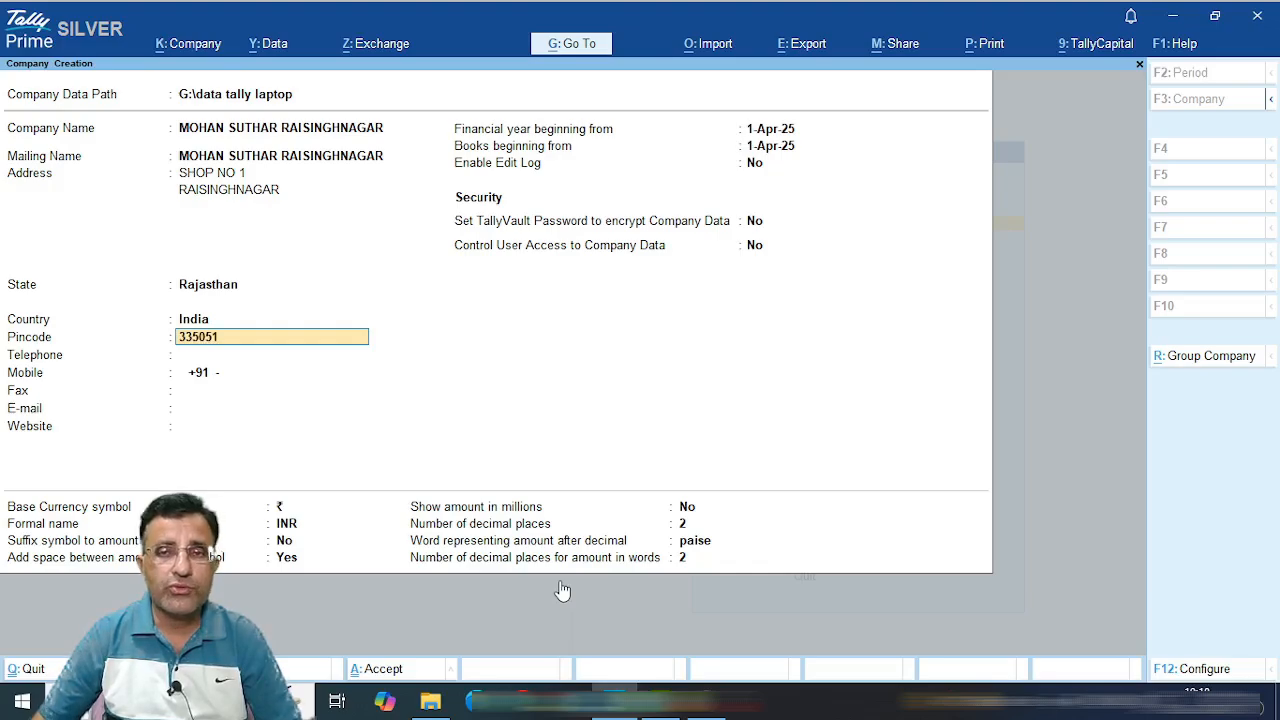
key("Return")
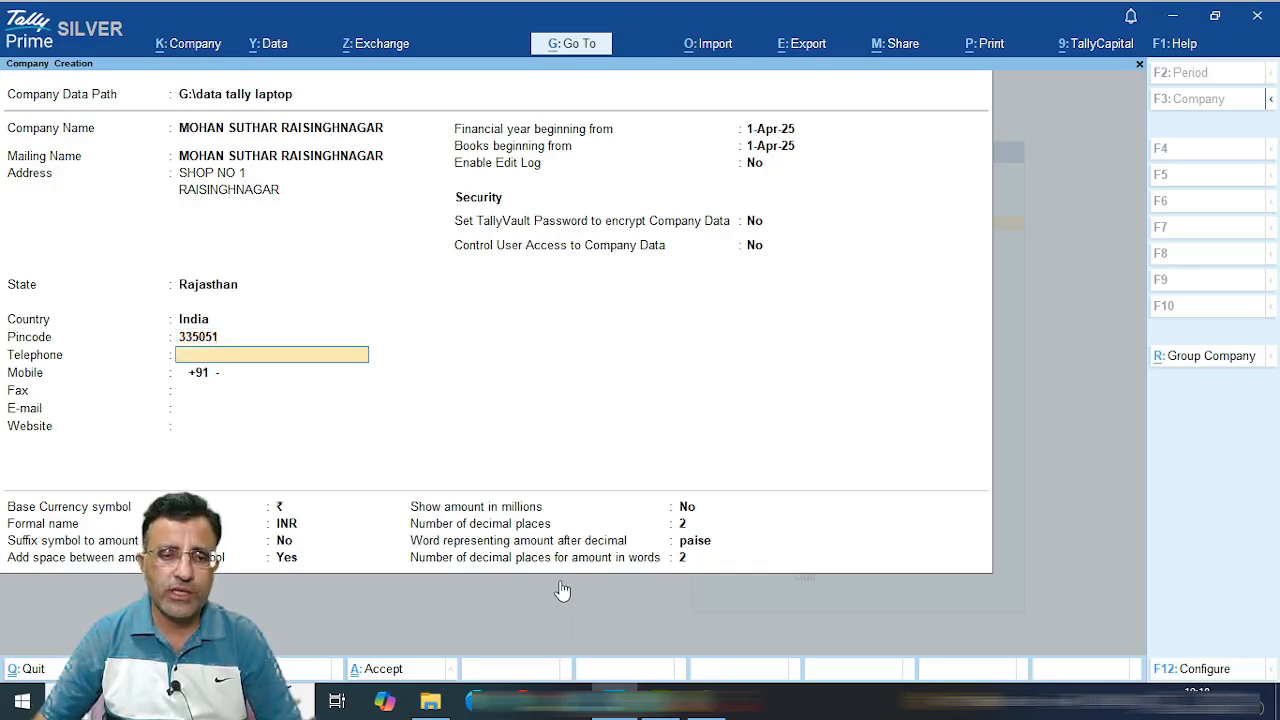
key("Return")
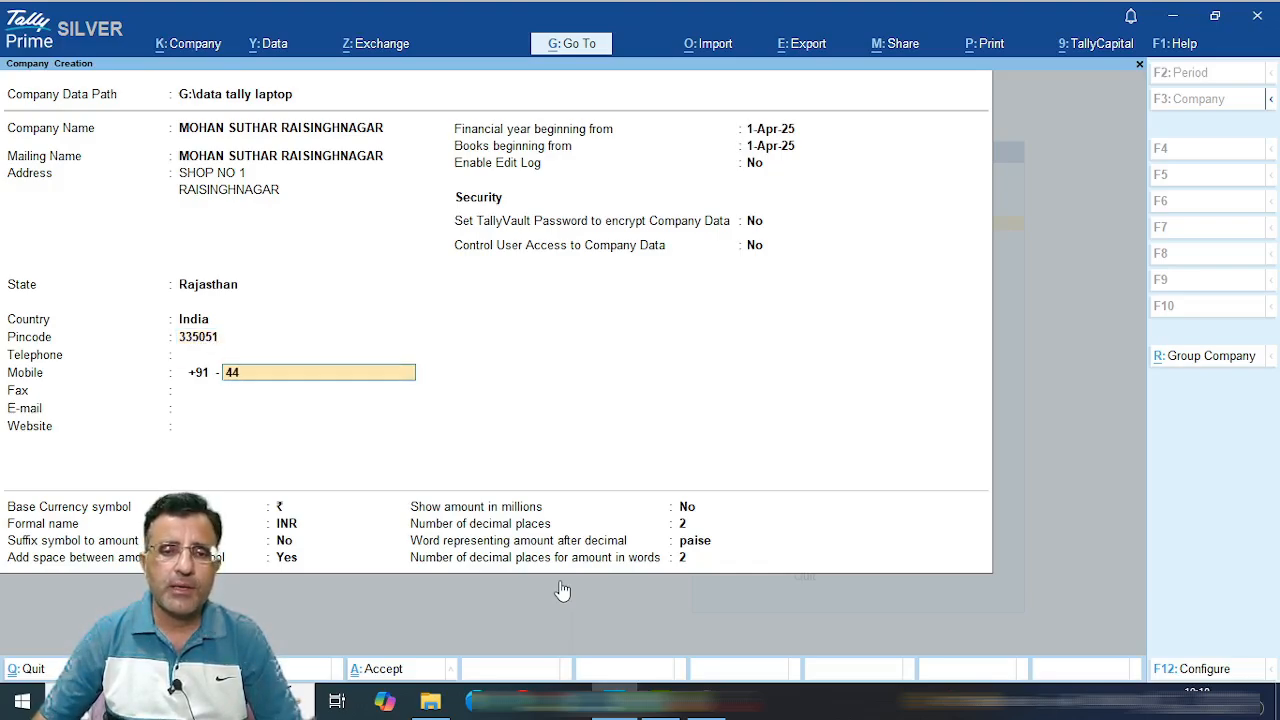
type("4444114")
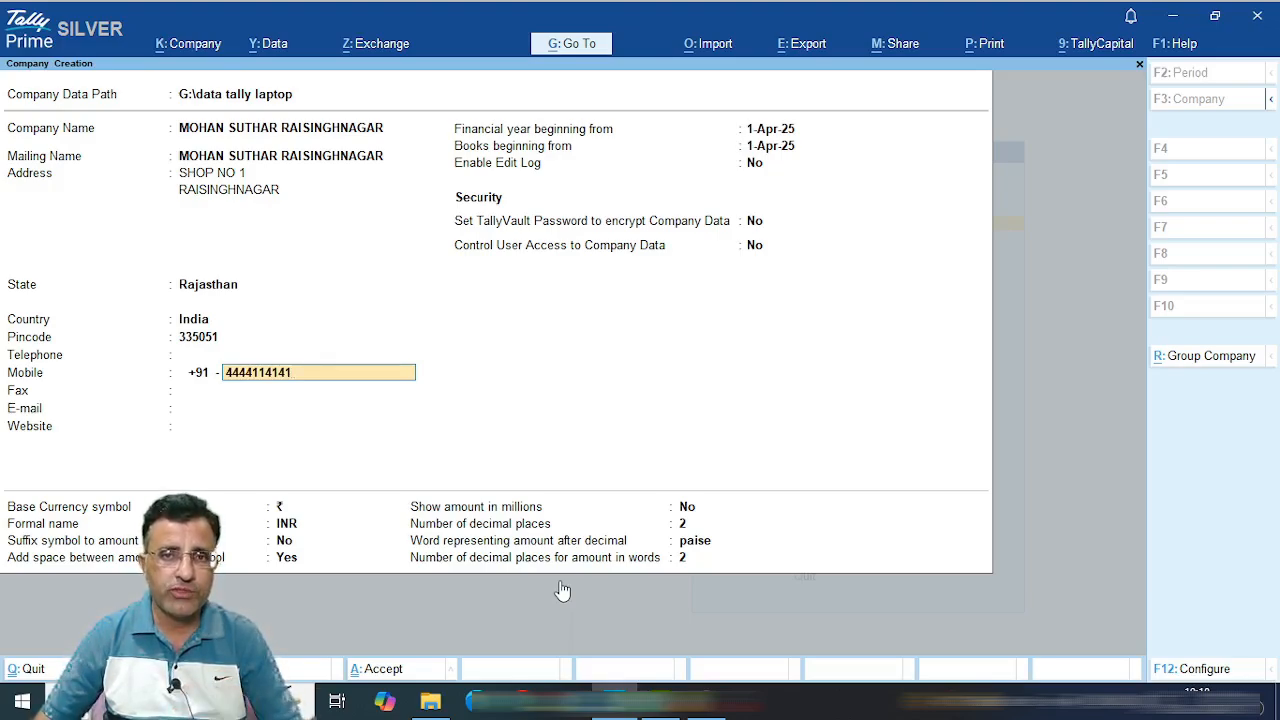
type("141")
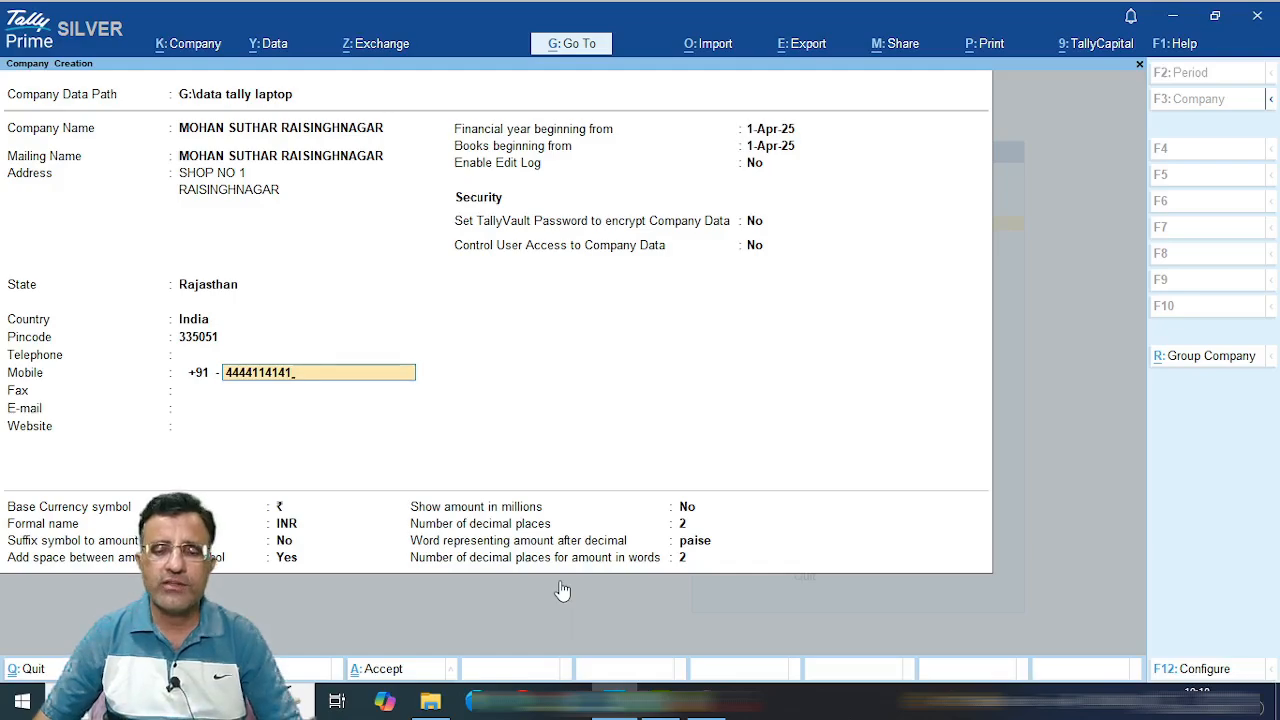
type("114")
key("Return")
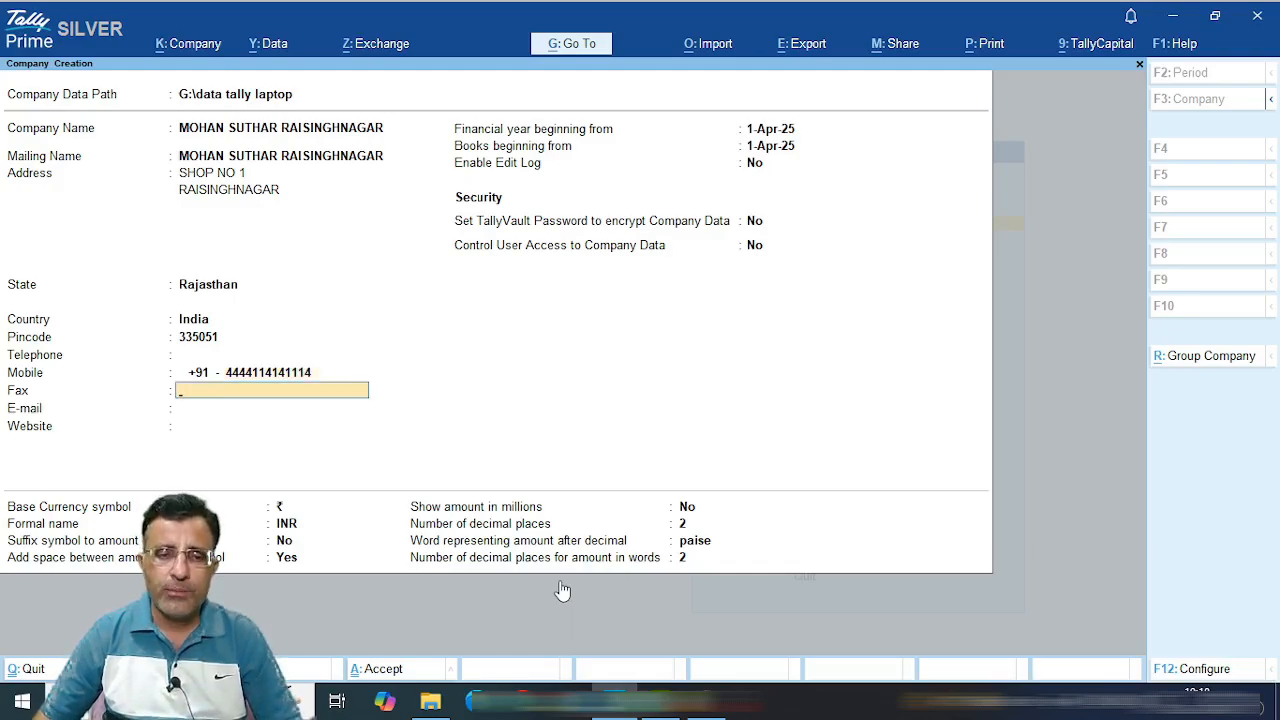
key("Return")
key("Return")
key("Return")
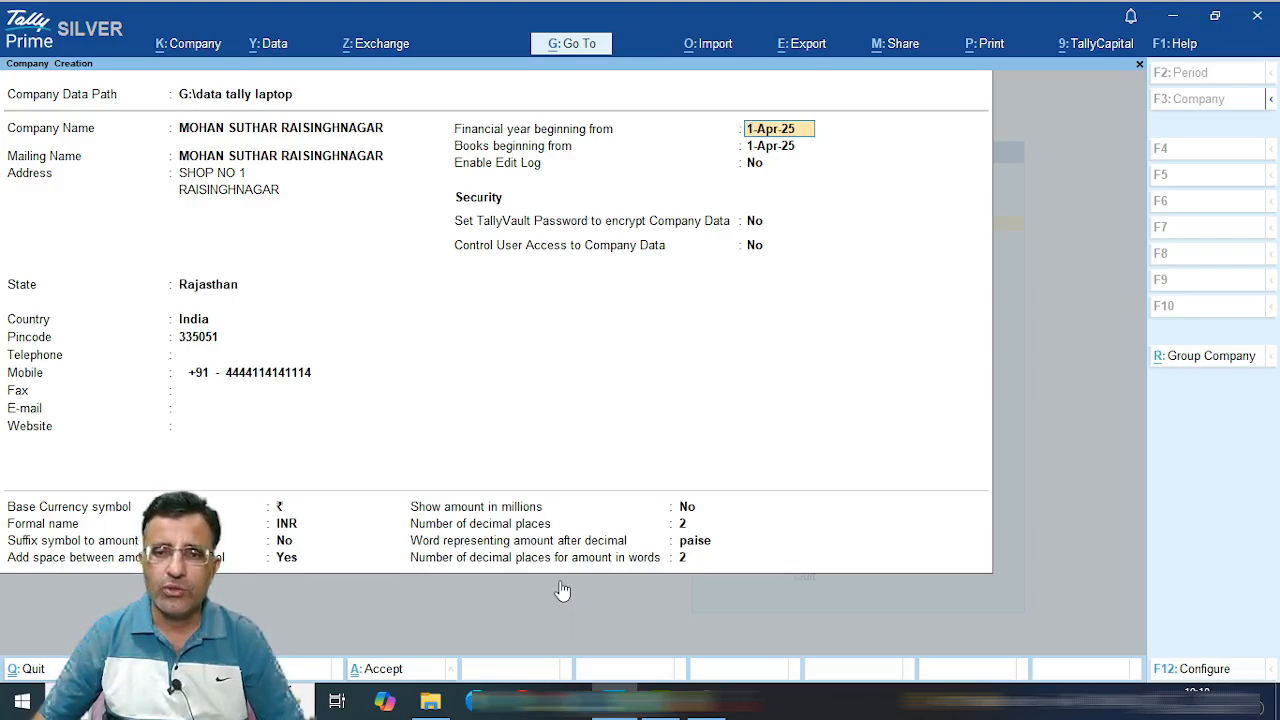
key("Return")
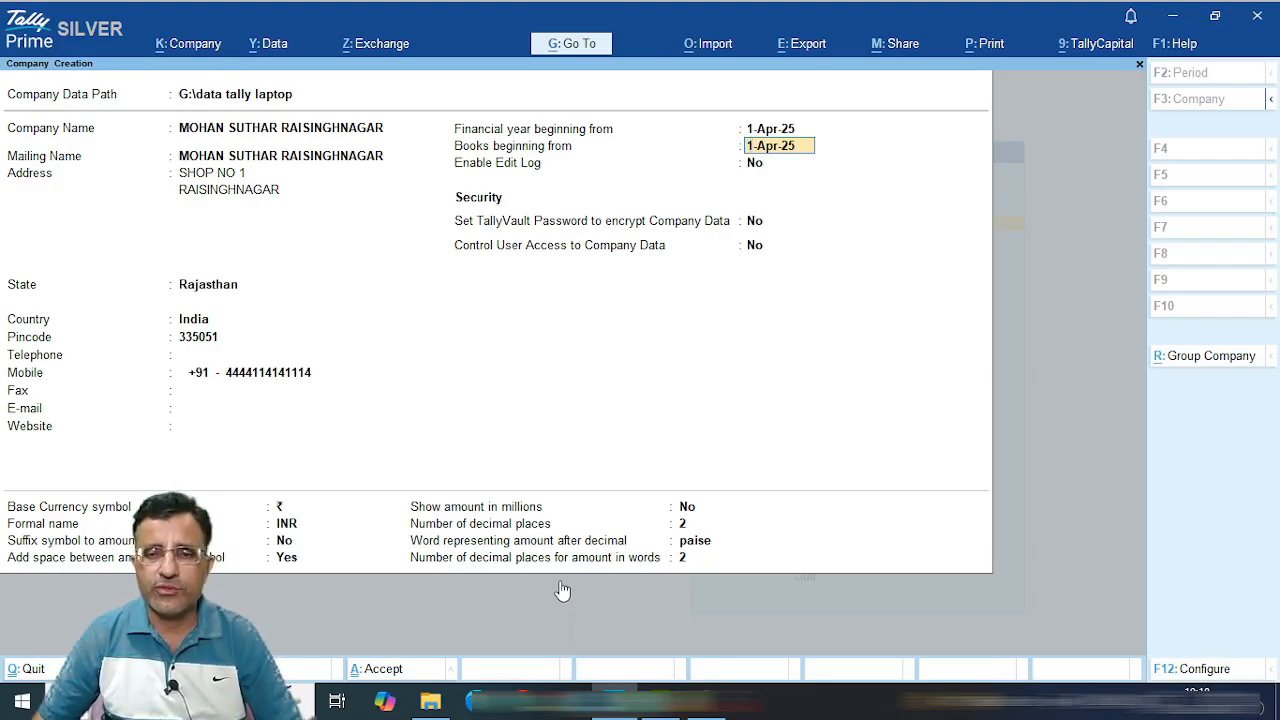
key("Return")
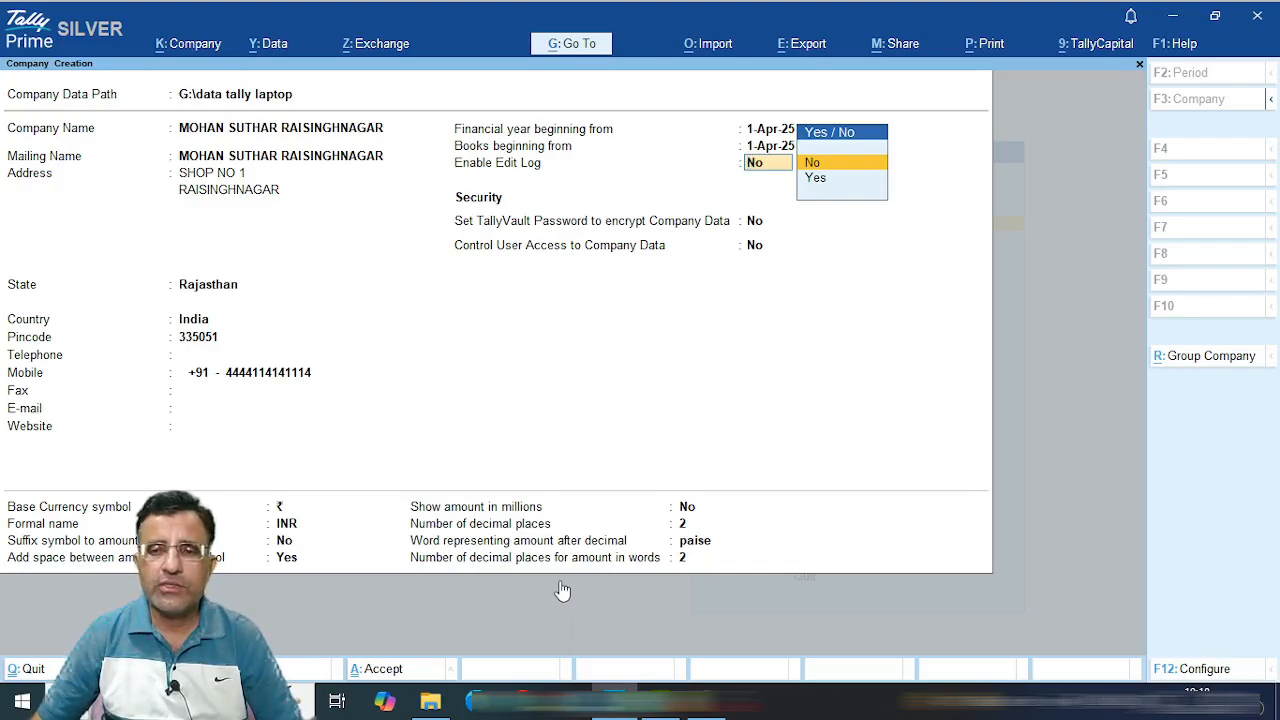
key("Return")
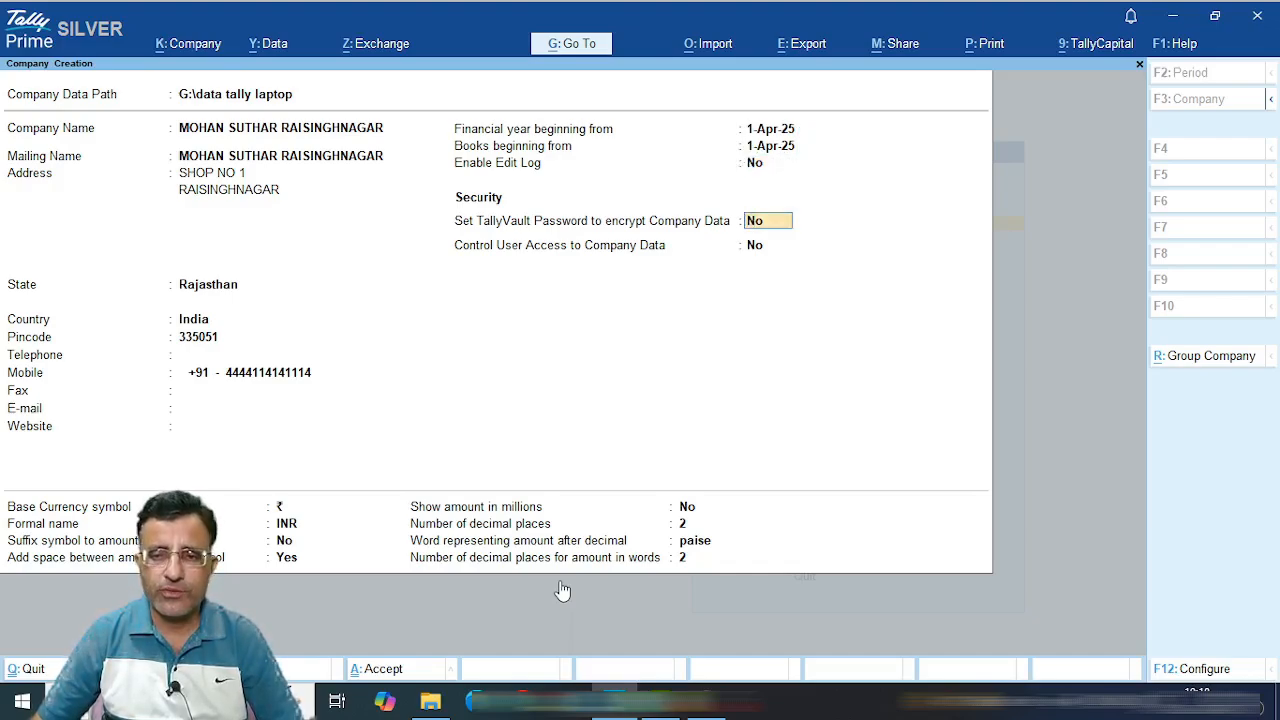
key("Return")
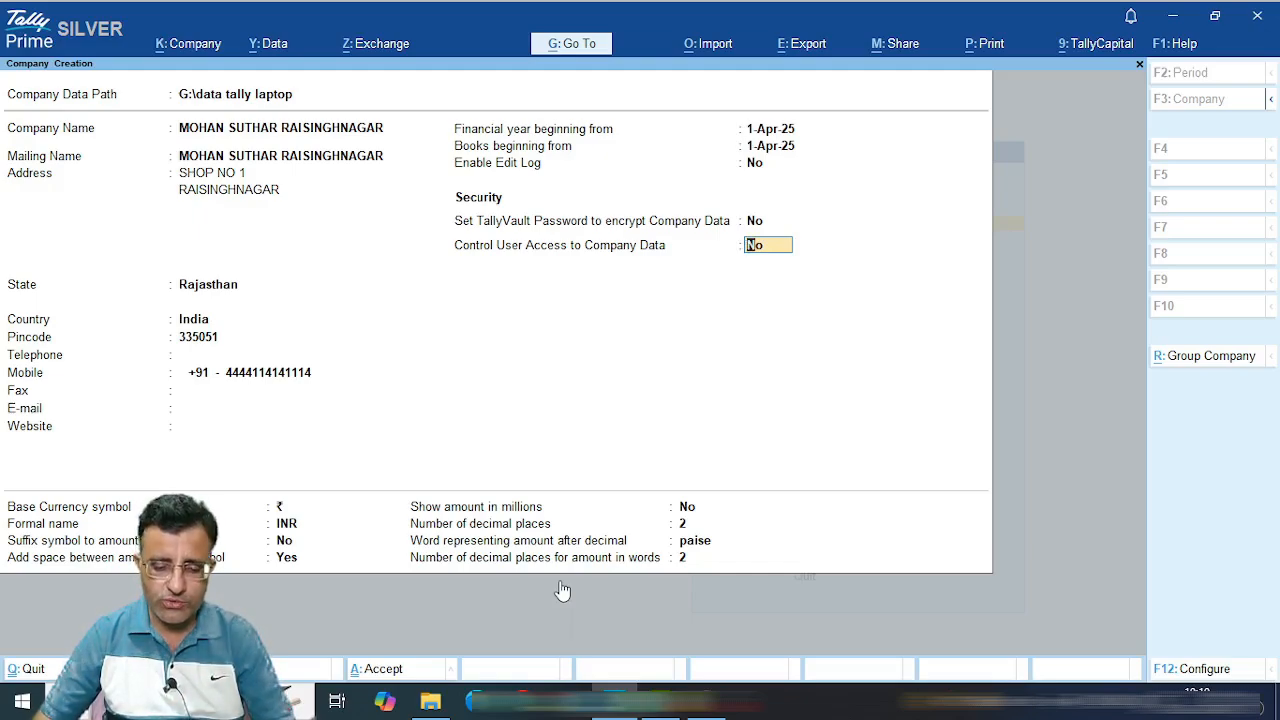
Enable user access control with an administrator username and confirmed password, dismissing the warning.
key("y")
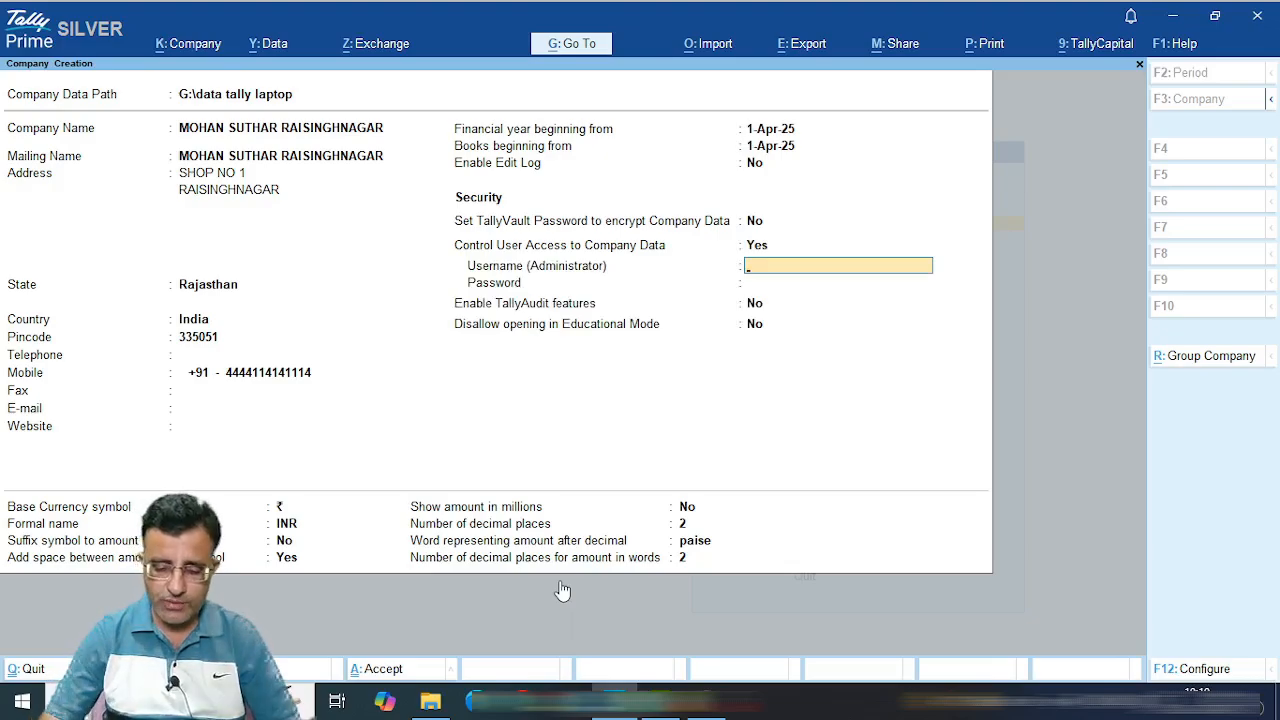
type("MOHAN")
key("Return")
type("1")
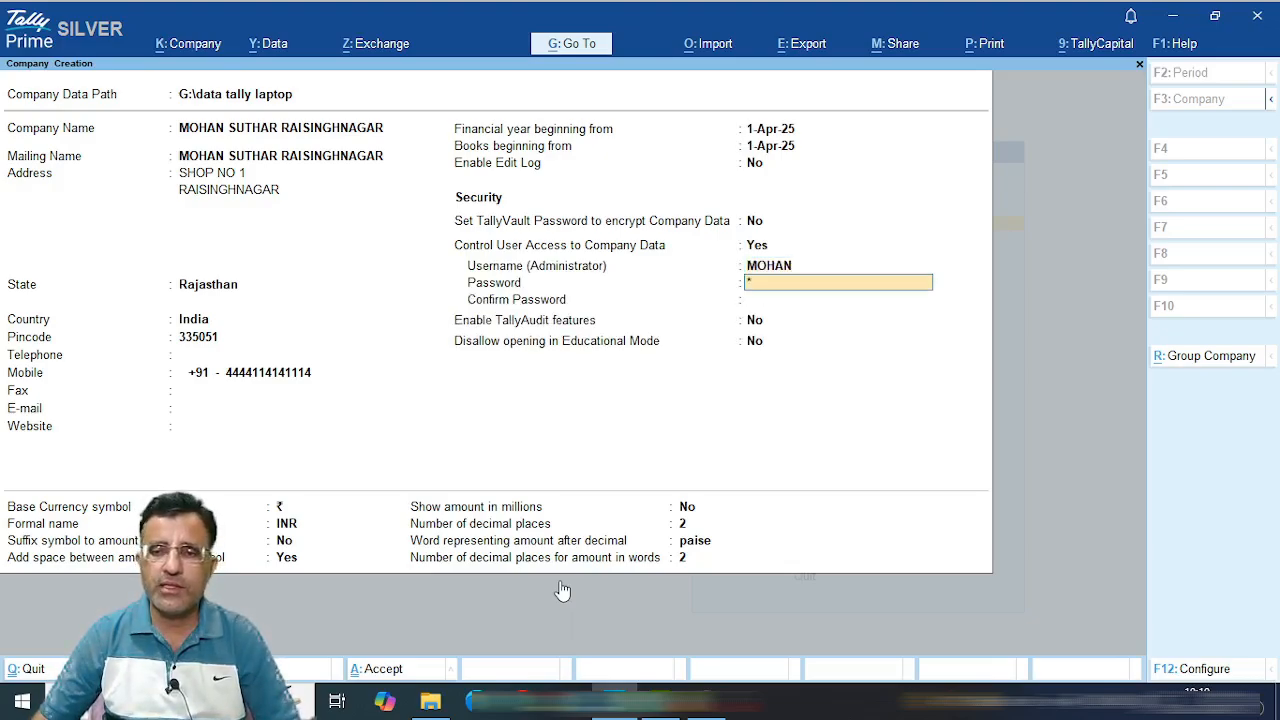
key("Return")
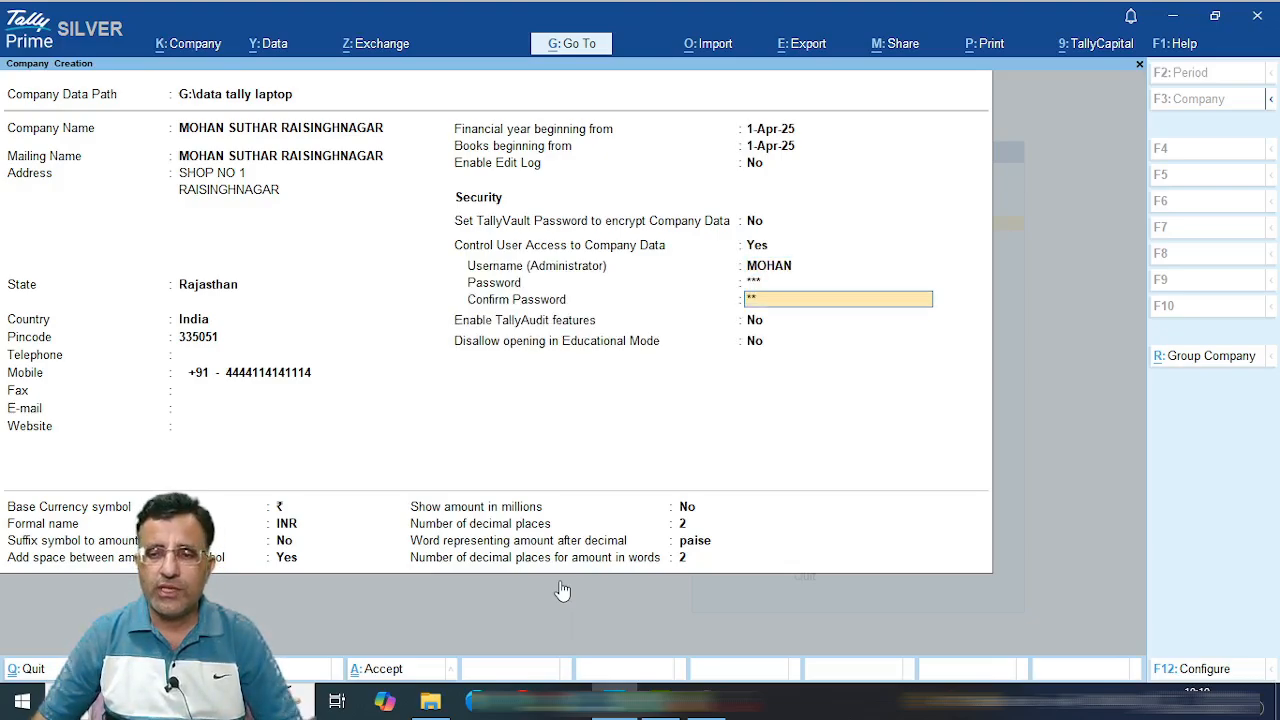
key("Return")
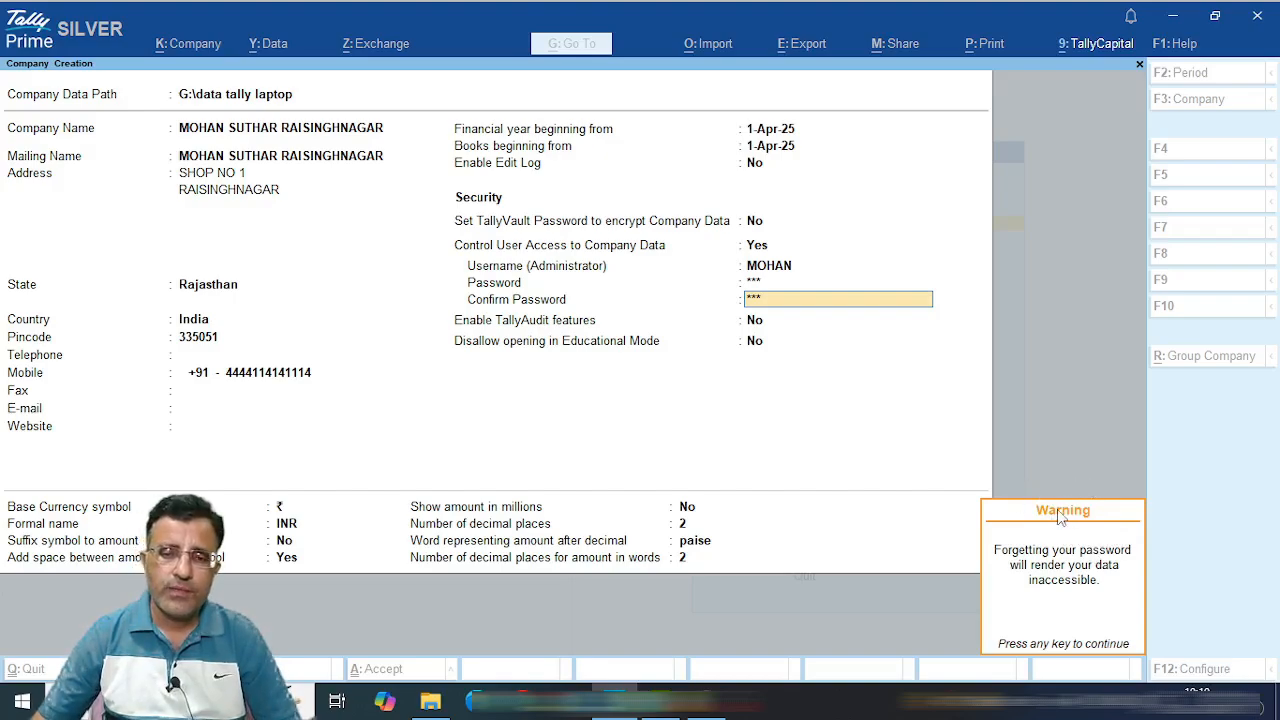
key("Return")
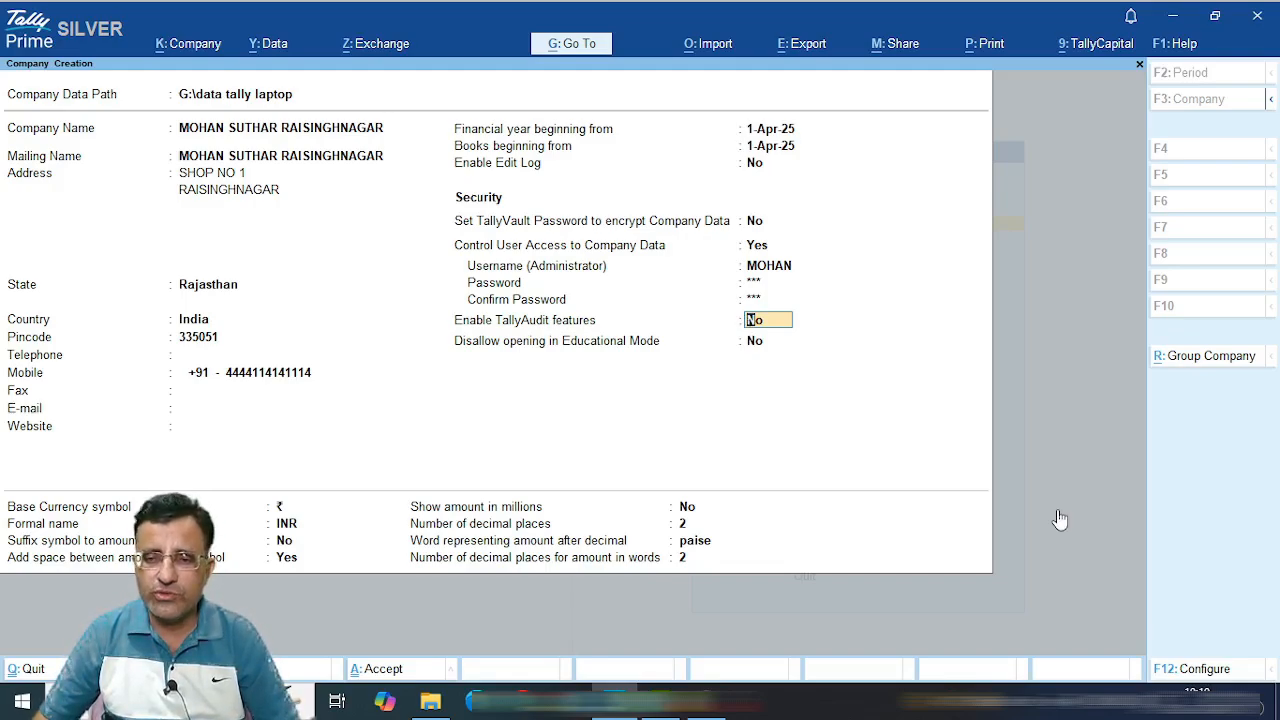
key("Return")
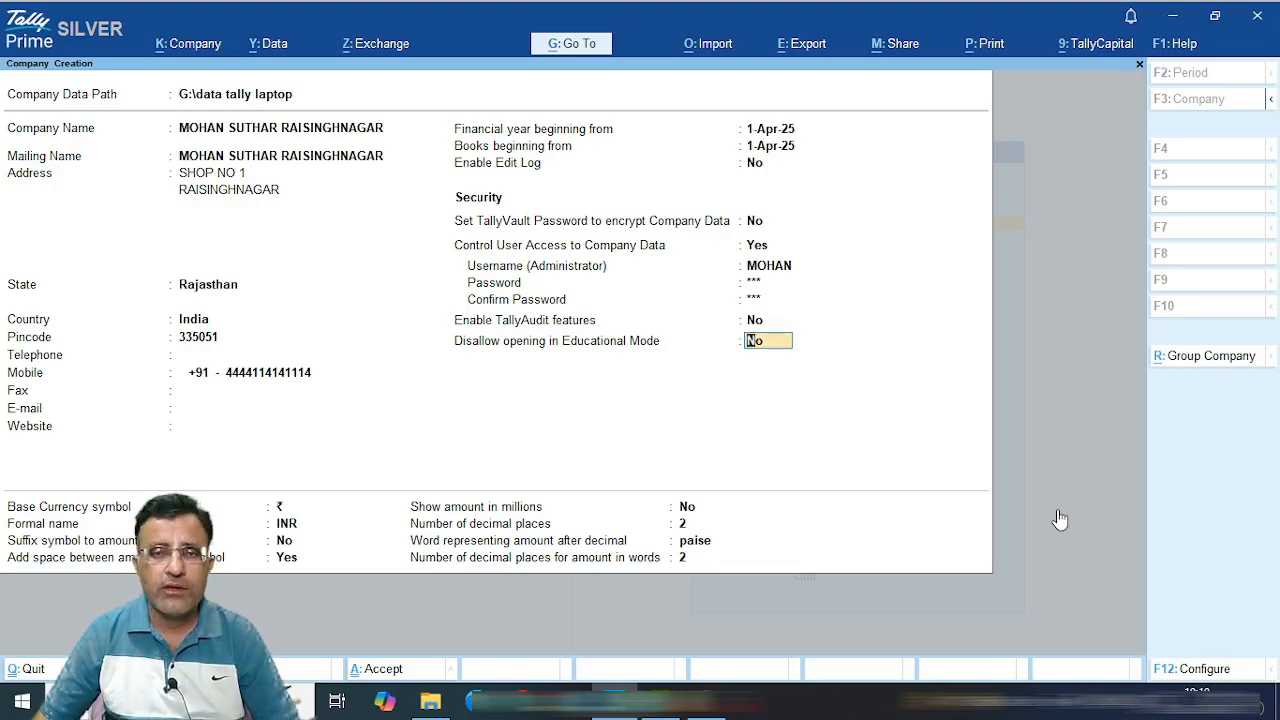
key("Return")
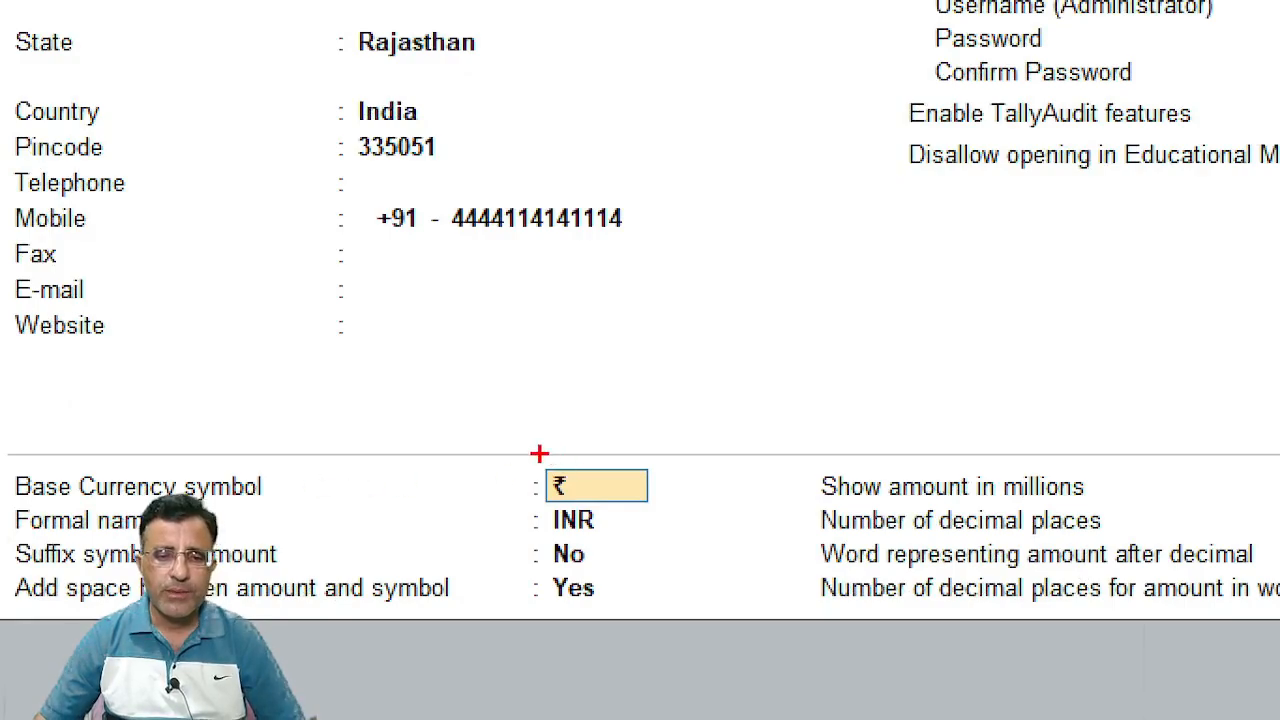
left_click_drag(610, 490, 690, 442)
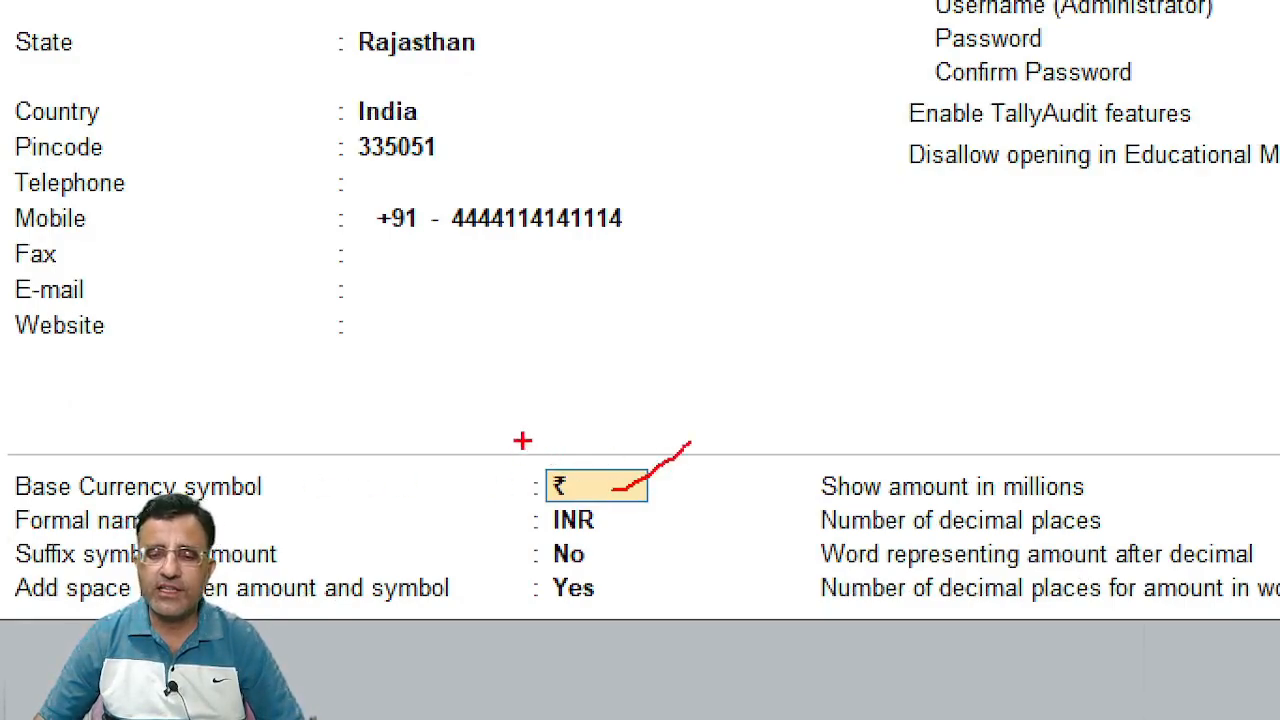
mouse_move(537, 334)
left_mouse_down()
mouse_move(515, 392)
mouse_move(570, 413)
left_mouse_up()
left_click_drag(550, 356, 642, 348)
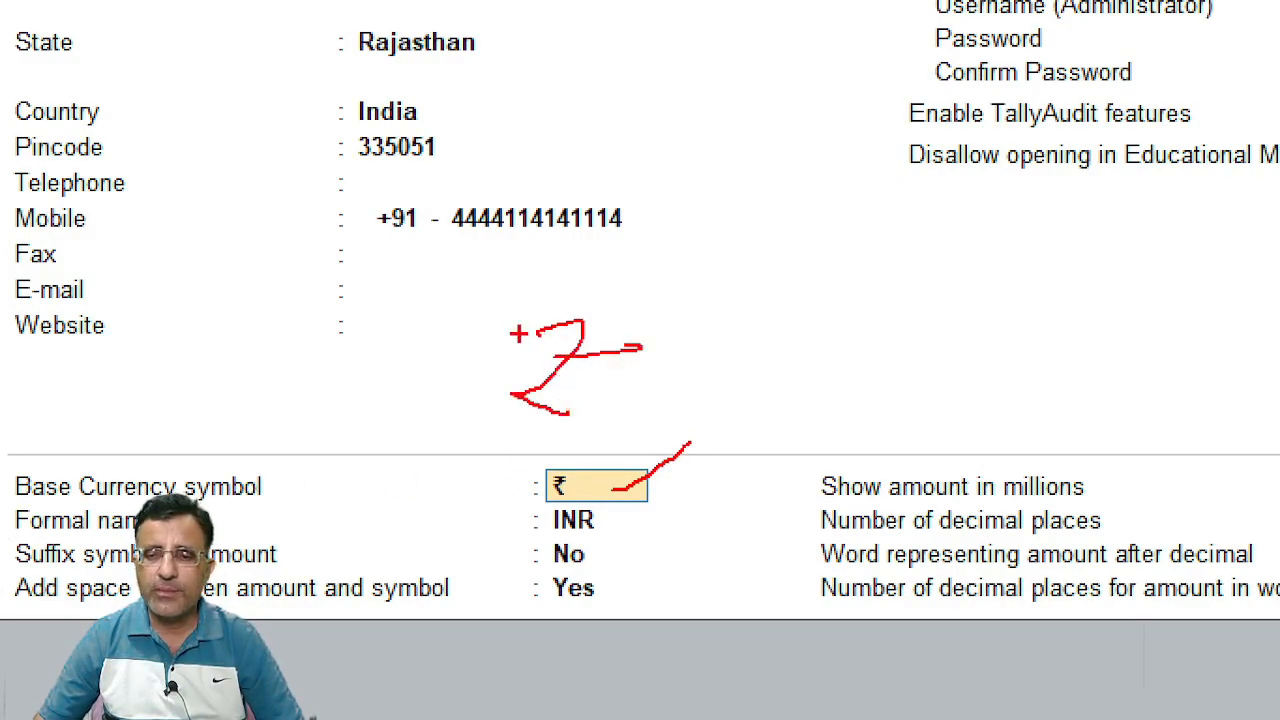
left_click_drag(518, 334, 594, 323)
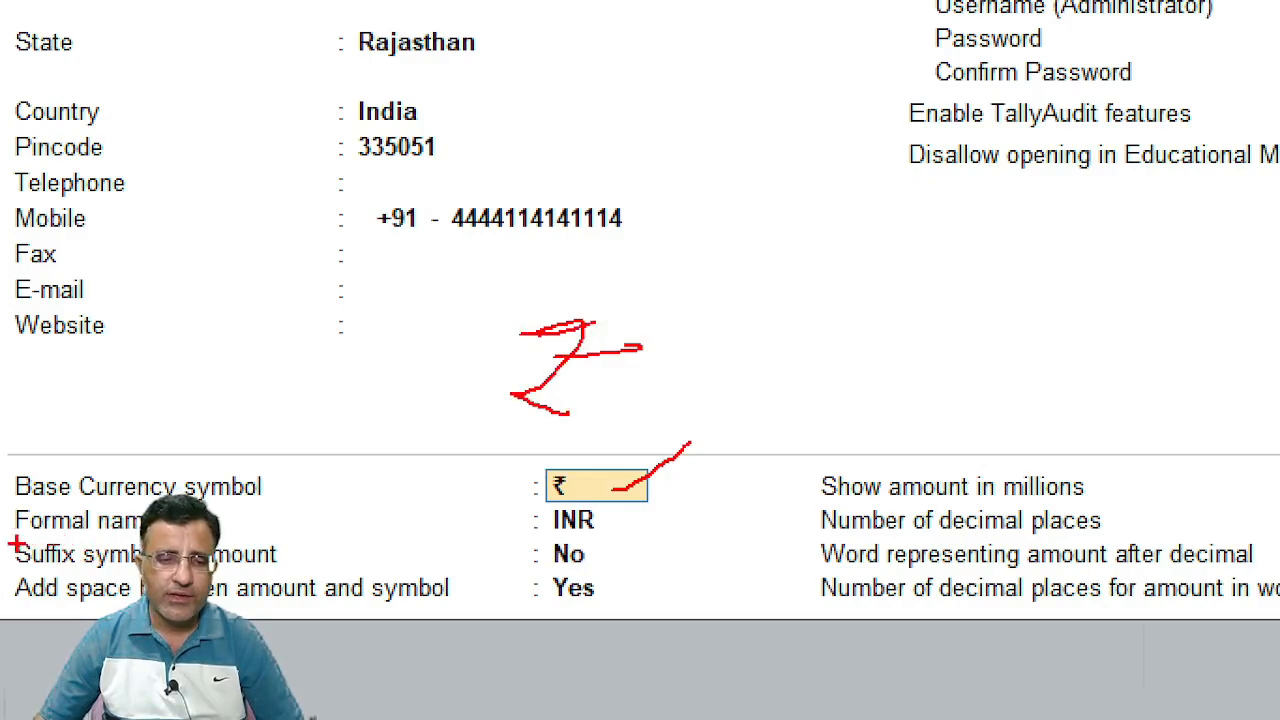
mouse_move(558, 497)
left_mouse_down()
mouse_move(555, 535)
mouse_move(605, 492)
mouse_move(575, 491)
left_mouse_up()
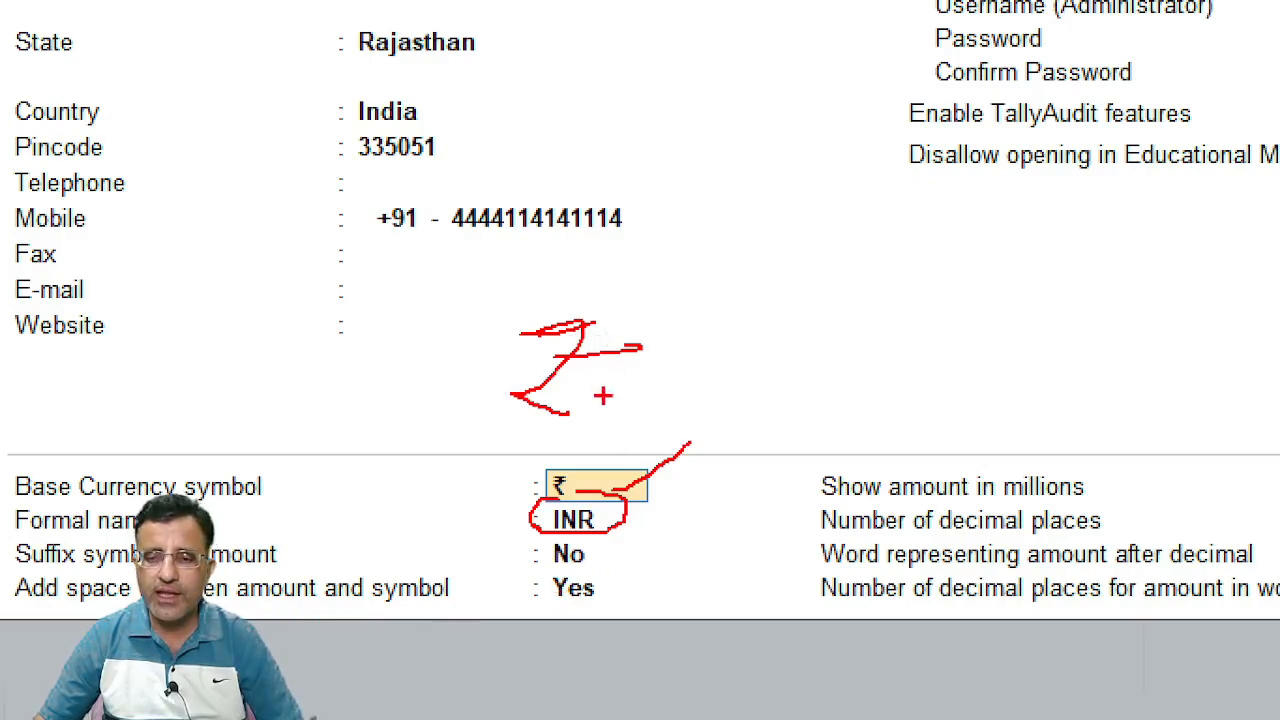
mouse_move(686, 243)
left_mouse_down()
mouse_move(748, 242)
mouse_move(752, 301)
mouse_move(783, 261)
mouse_move(829, 300)
left_mouse_up()
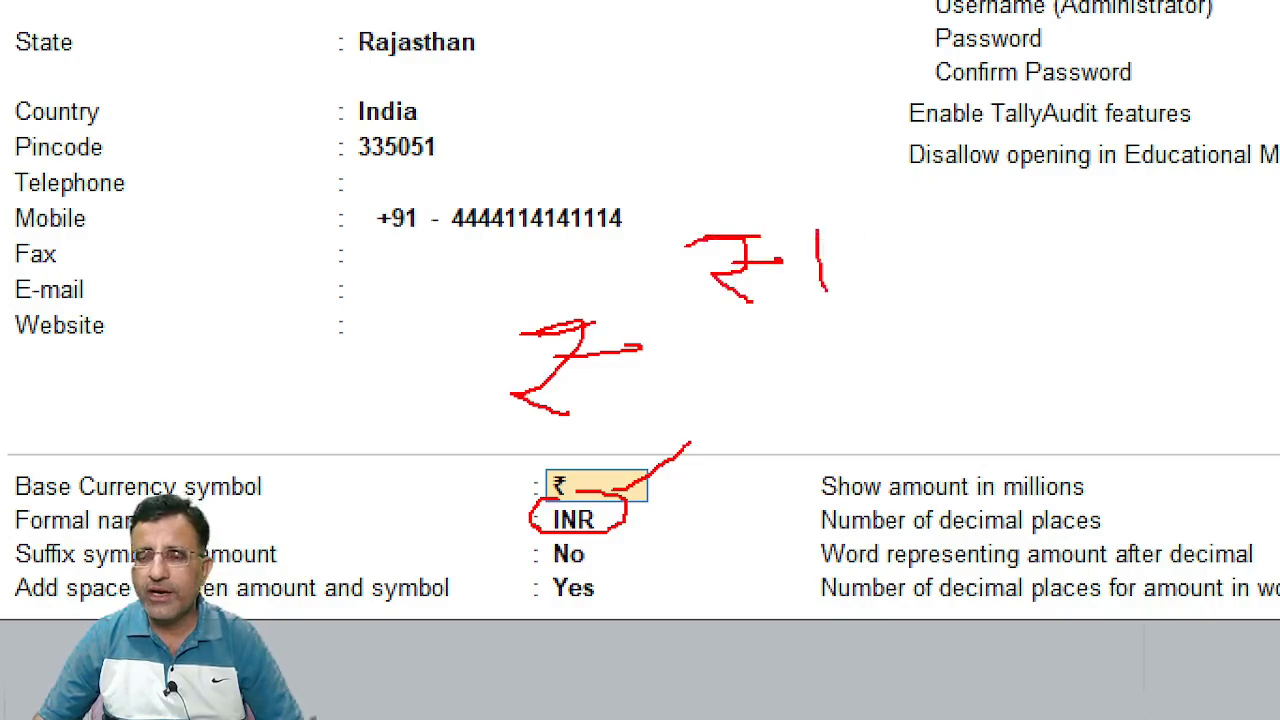
left_click_drag(866, 246, 930, 258)
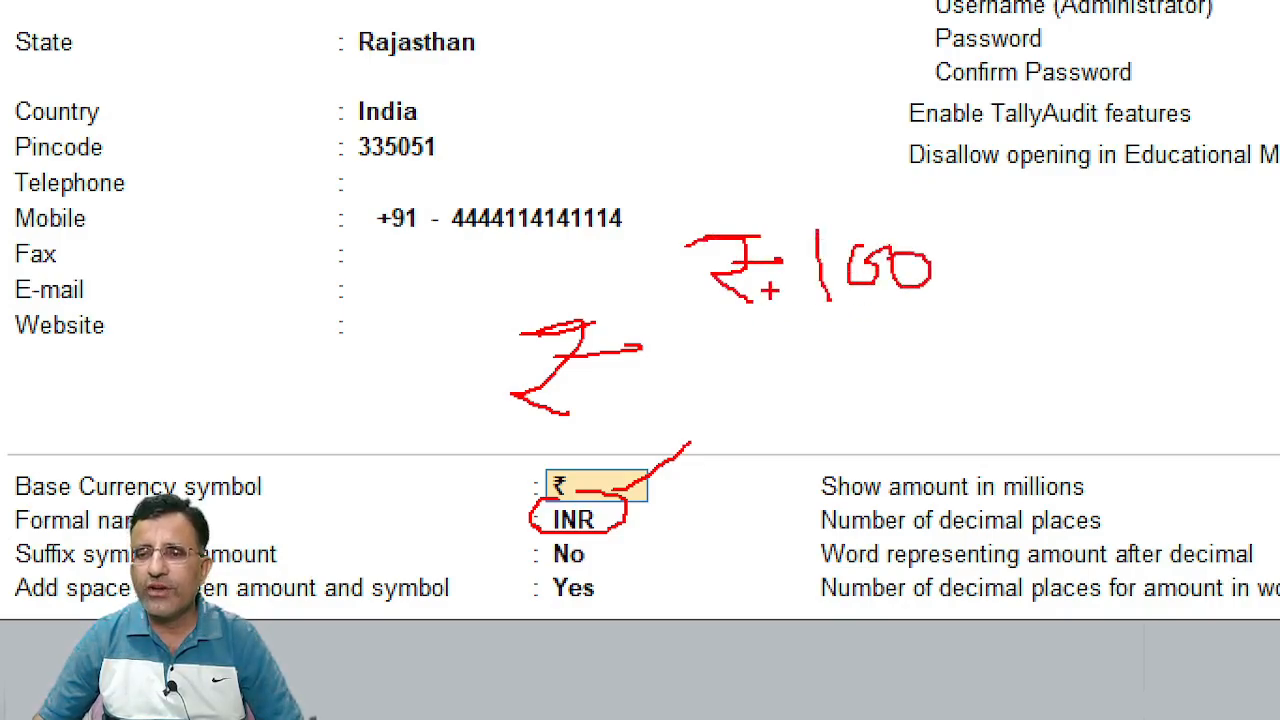
left_click_drag(776, 298, 743, 336)
left_click_drag(786, 268, 802, 281)
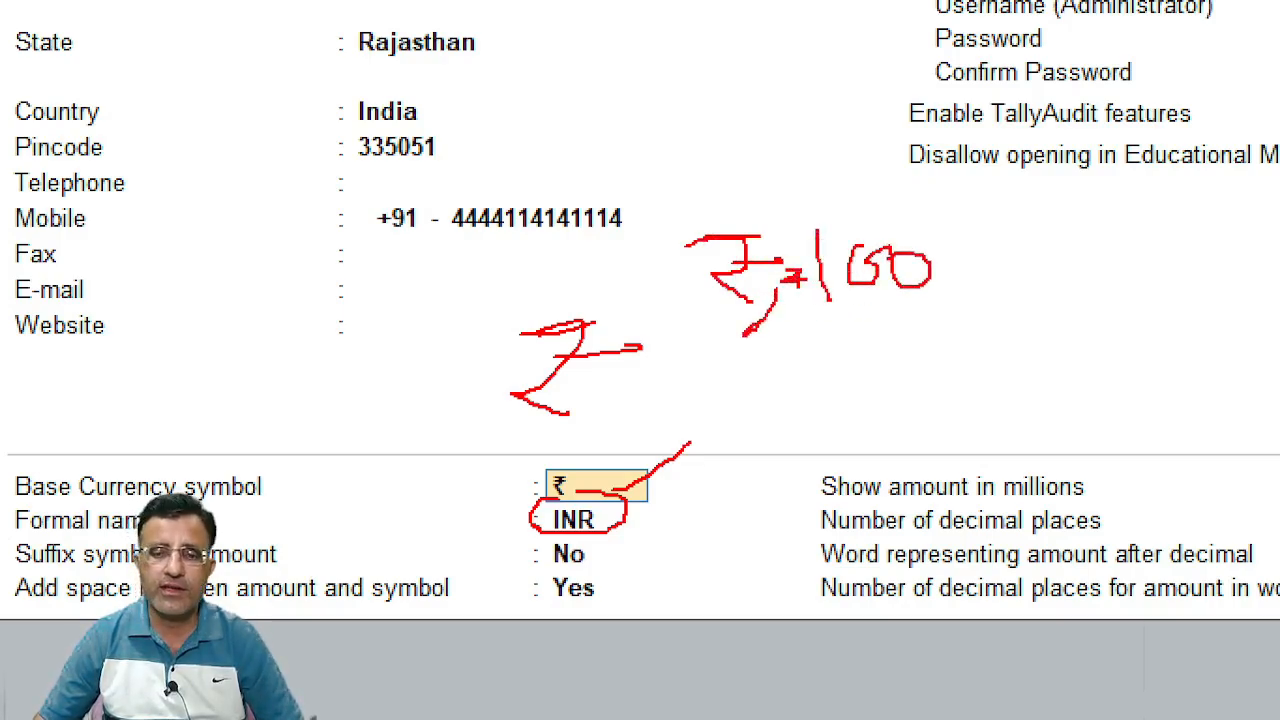
left_click_drag(798, 328, 798, 405)
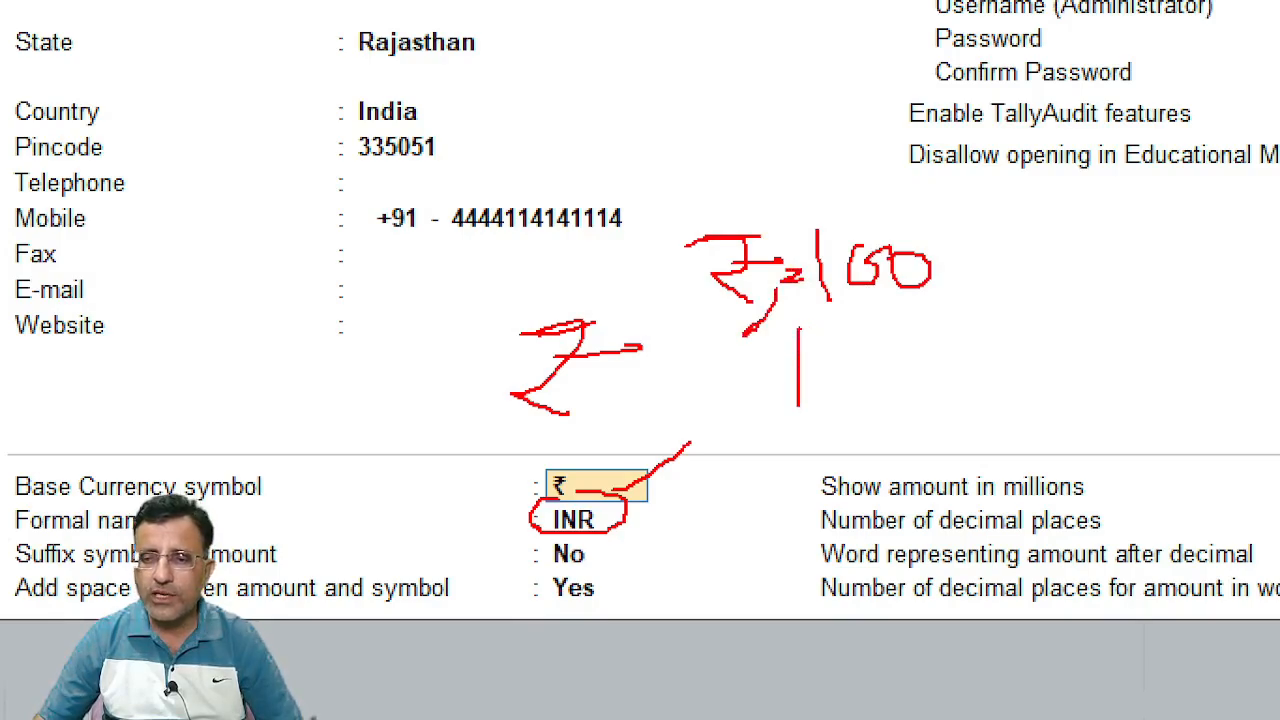
left_click_drag(880, 324, 903, 370)
mouse_move(862, 321)
left_mouse_down()
mouse_move(932, 320)
mouse_move(886, 350)
mouse_move(918, 390)
mouse_move(958, 345)
mouse_move(988, 372)
left_mouse_up()
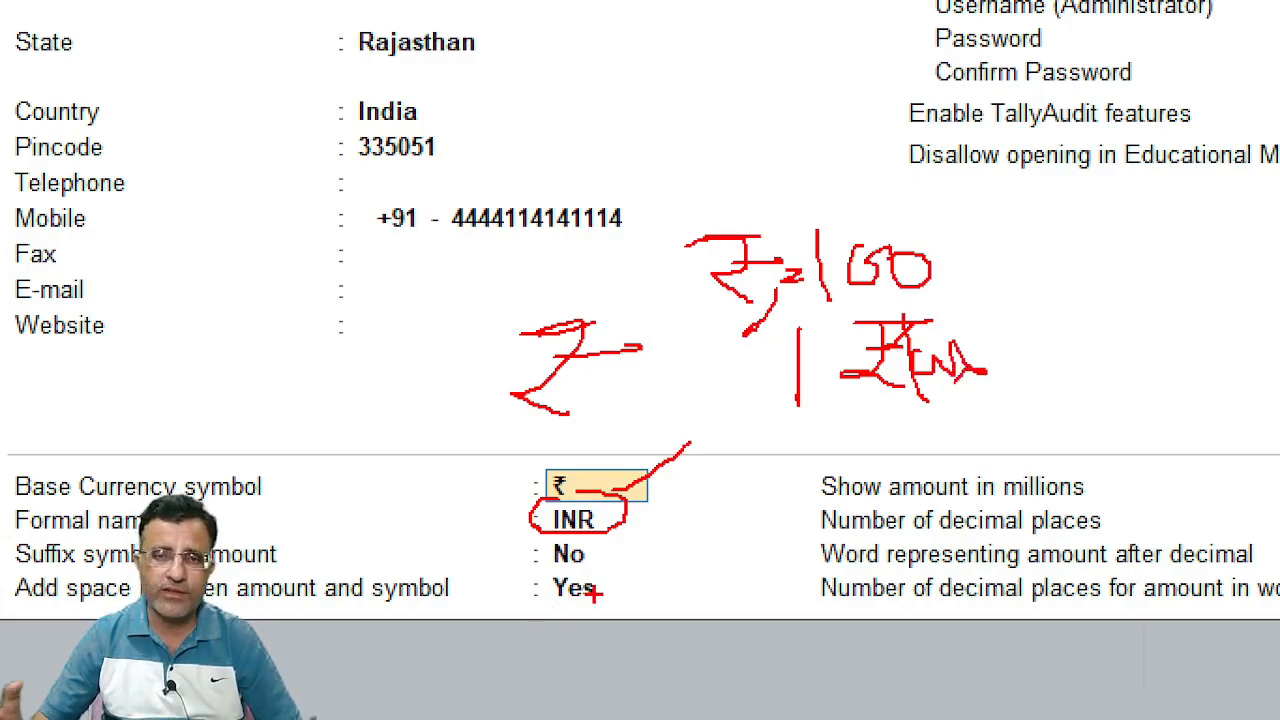
key("Escape")
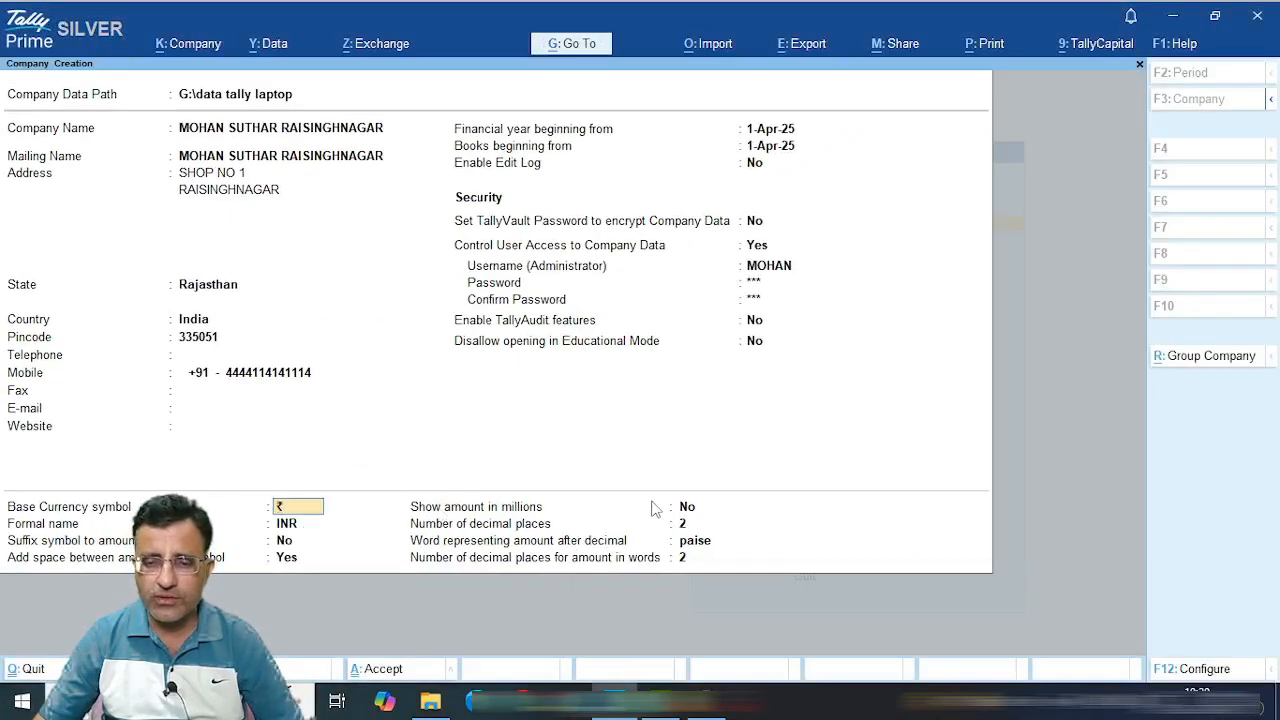
key("ctrl+1")
left_click(691, 525)
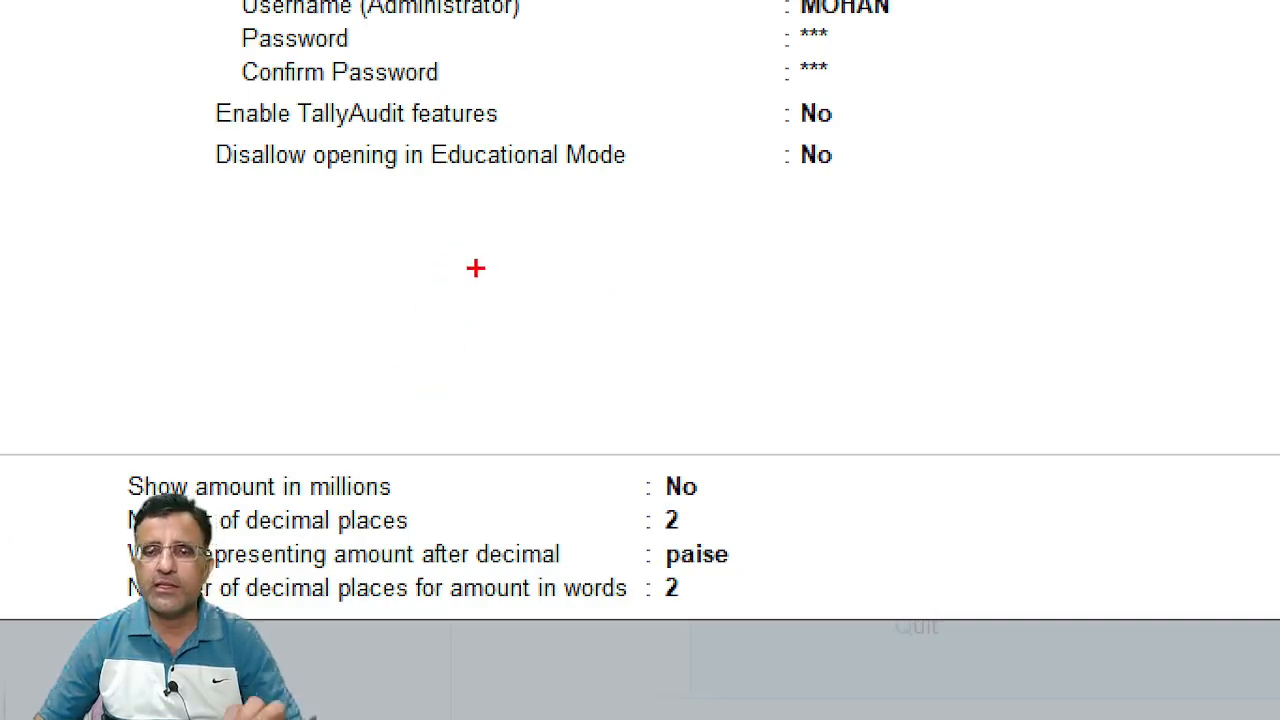
mouse_move(475, 268)
left_mouse_down()
mouse_move(448, 305)
mouse_move(518, 332)
left_mouse_up()
mouse_move(523, 288)
left_mouse_down()
mouse_move(540, 312)
mouse_move(568, 300)
mouse_move(626, 325)
left_mouse_up()
left_click(598, 297)
mouse_move(675, 290)
left_mouse_down()
mouse_move(655, 270)
mouse_move(662, 332)
left_mouse_up()
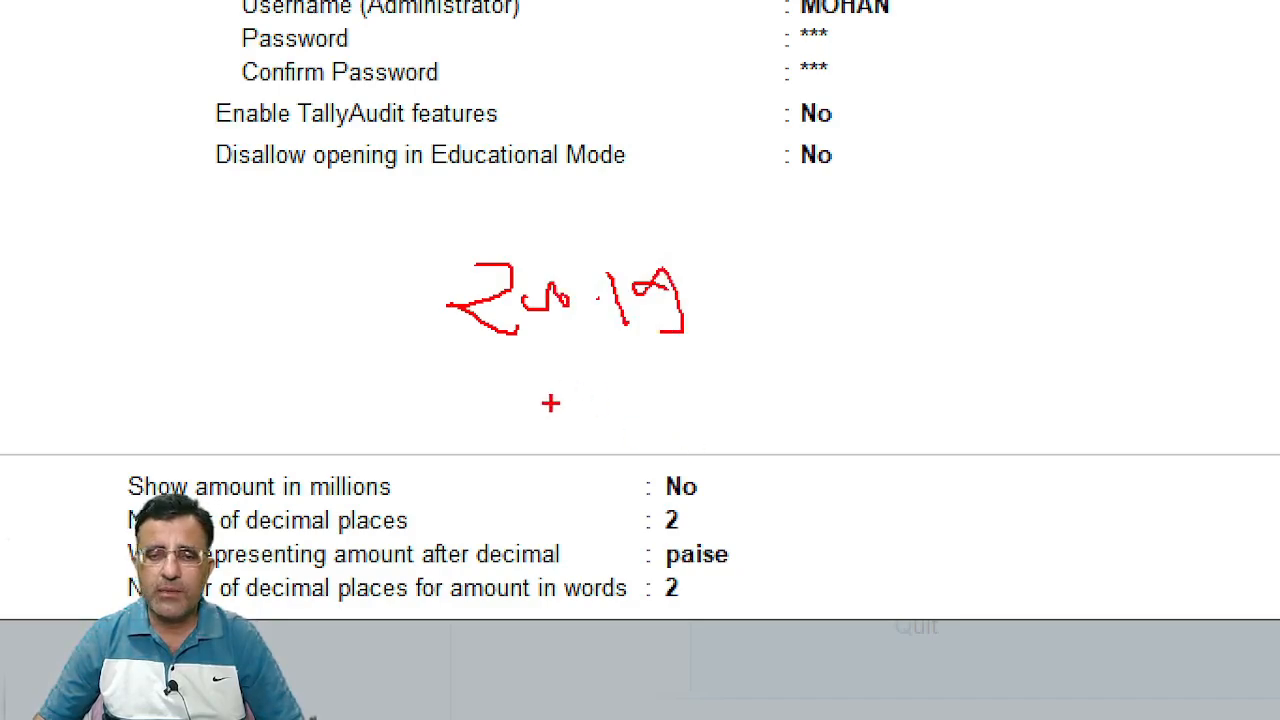
mouse_move(598, 245)
left_mouse_down()
mouse_move(610, 324)
mouse_move(694, 288)
mouse_move(586, 278)
mouse_move(582, 290)
left_mouse_up()
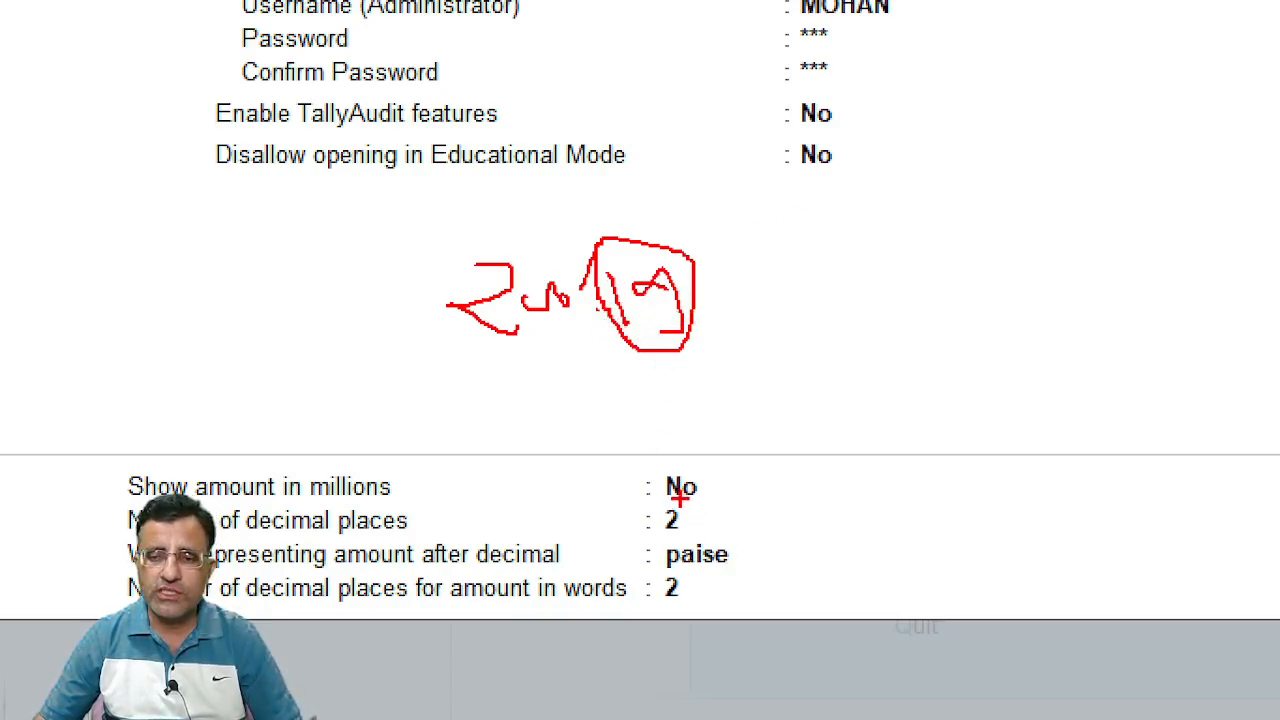
mouse_move(683, 493)
left_mouse_down()
mouse_move(700, 530)
mouse_move(628, 503)
left_mouse_up()
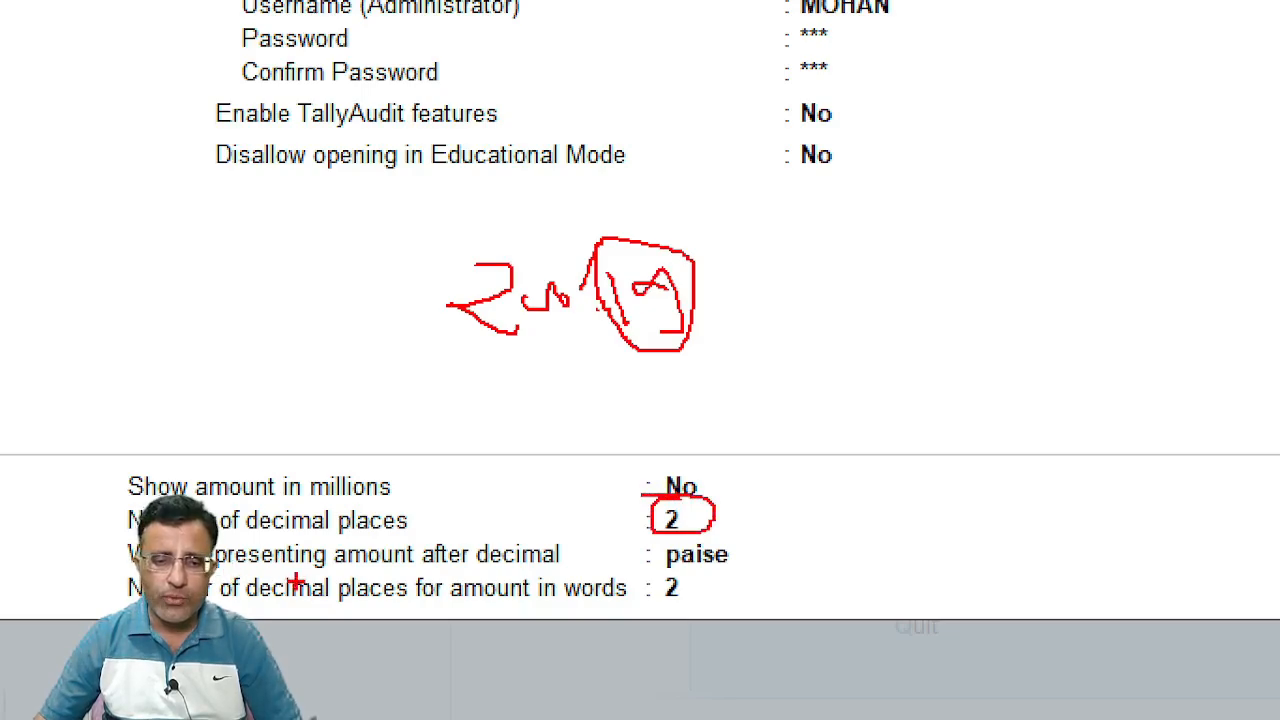
left_click_drag(663, 575, 742, 568)
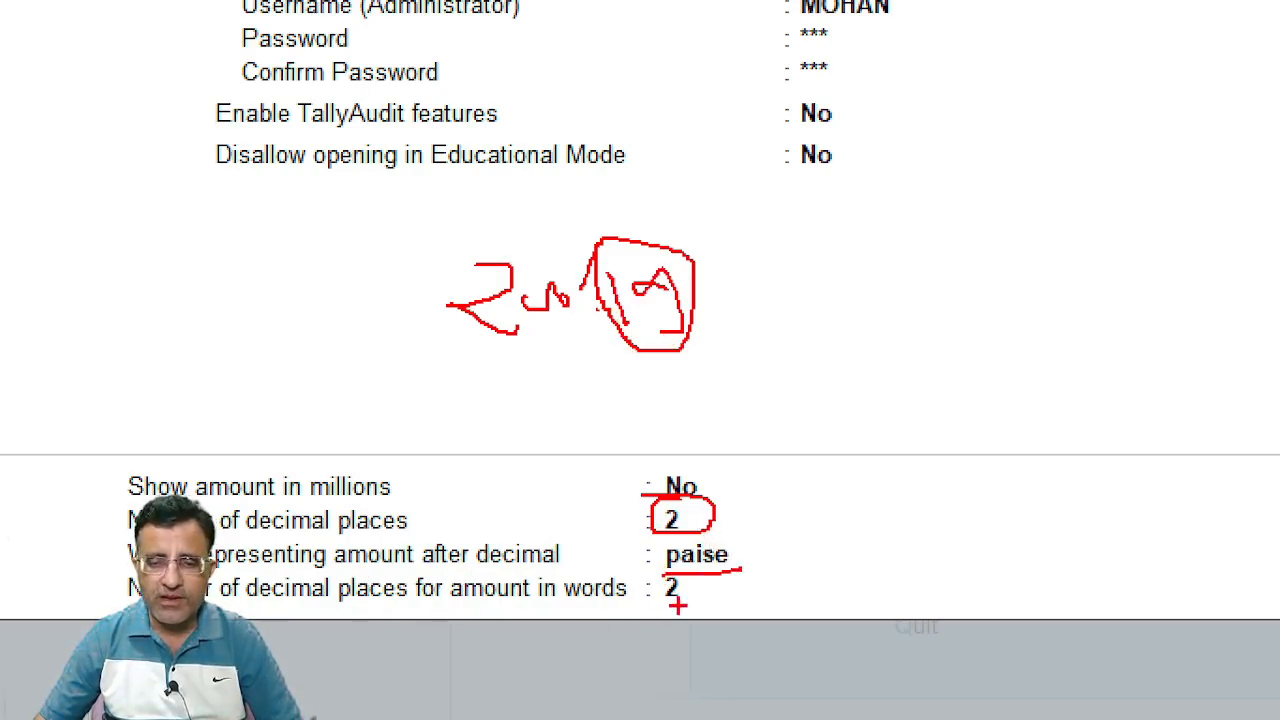
mouse_move(677, 606)
left_mouse_down()
mouse_move(696, 584)
mouse_move(640, 612)
mouse_move(695, 592)
left_mouse_up()
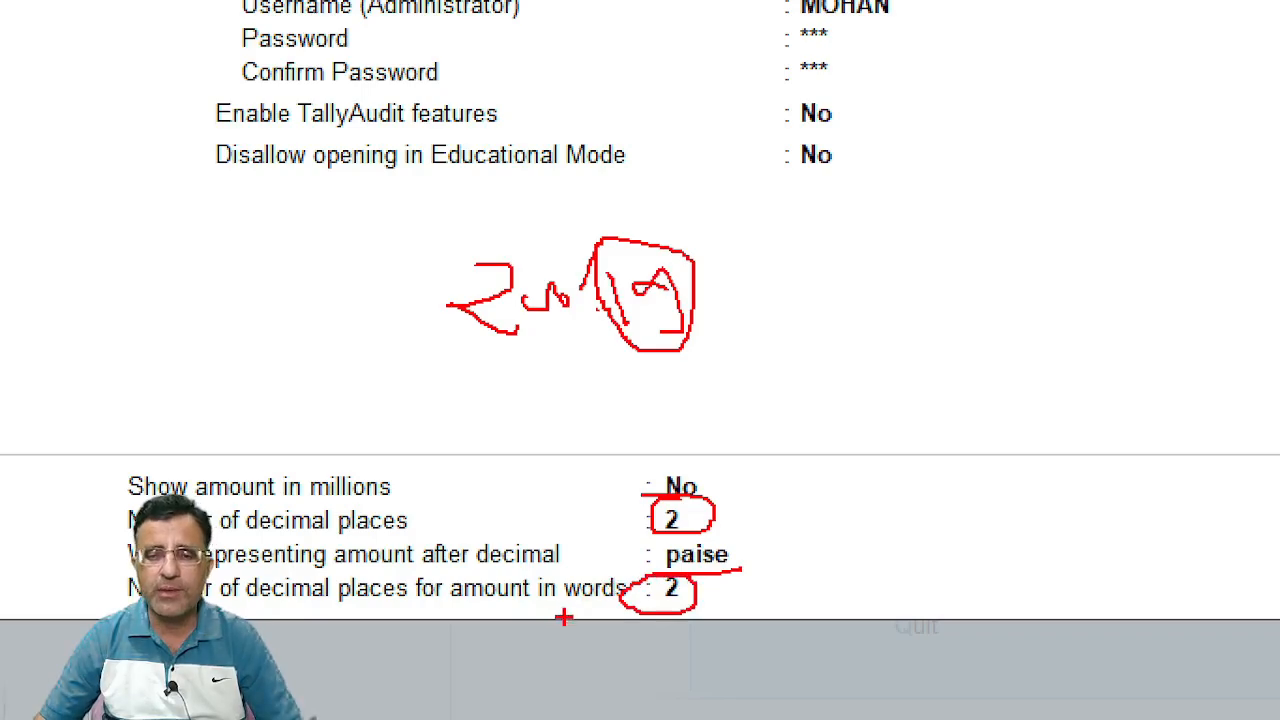
key("Escape")
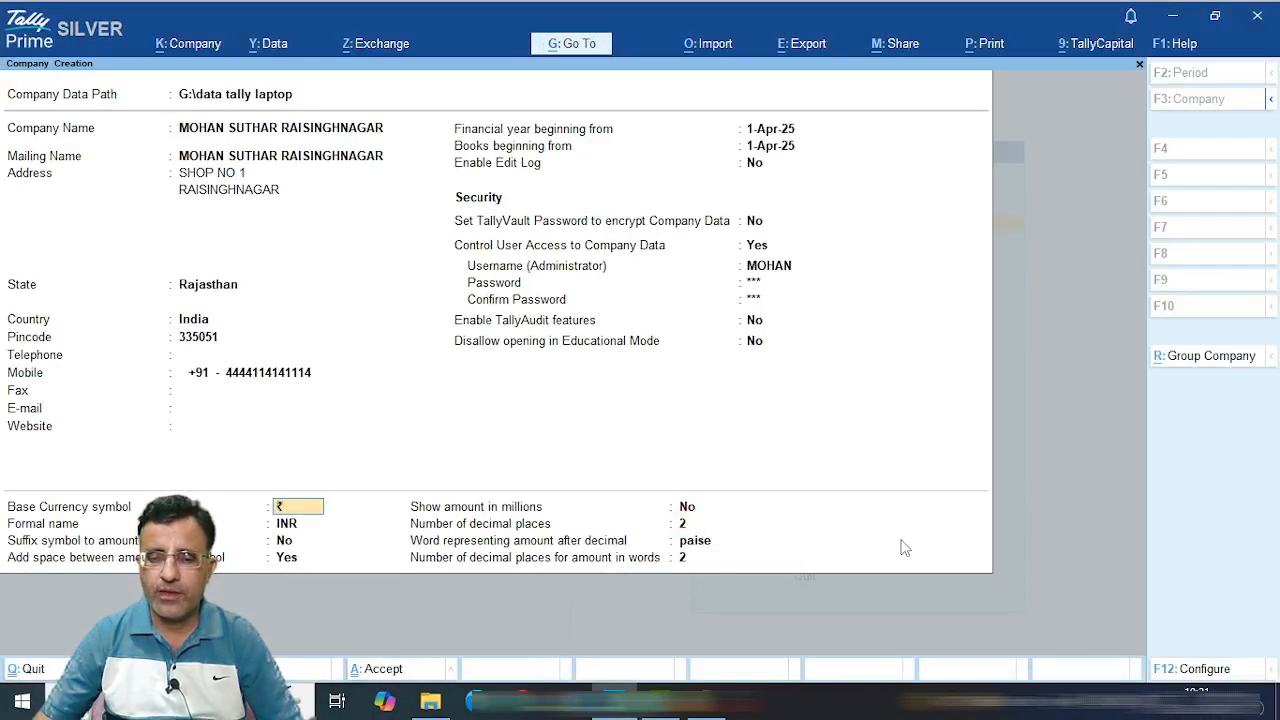
Accept the default currency fields to save the company, then log in as the administrator.
key("Return")
key("Return")
key("Return")
key("Return")
key("Return")
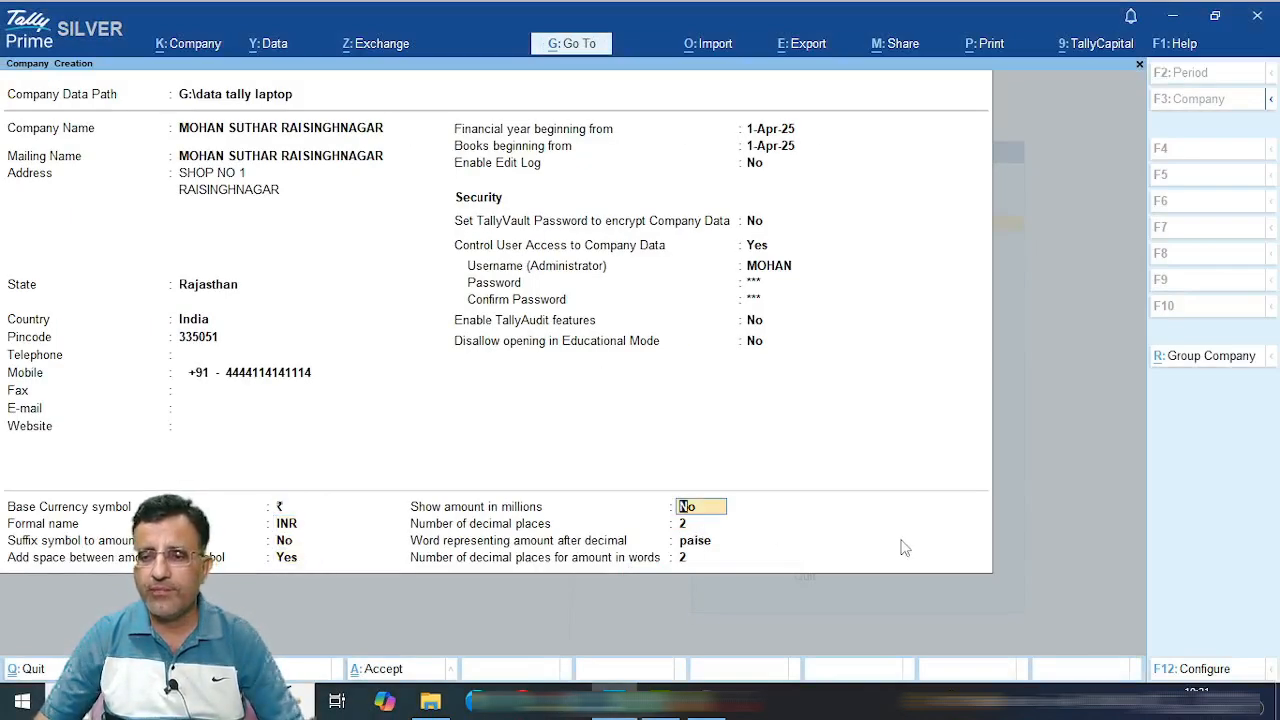
key("Return")
key("Return")
key("Return")
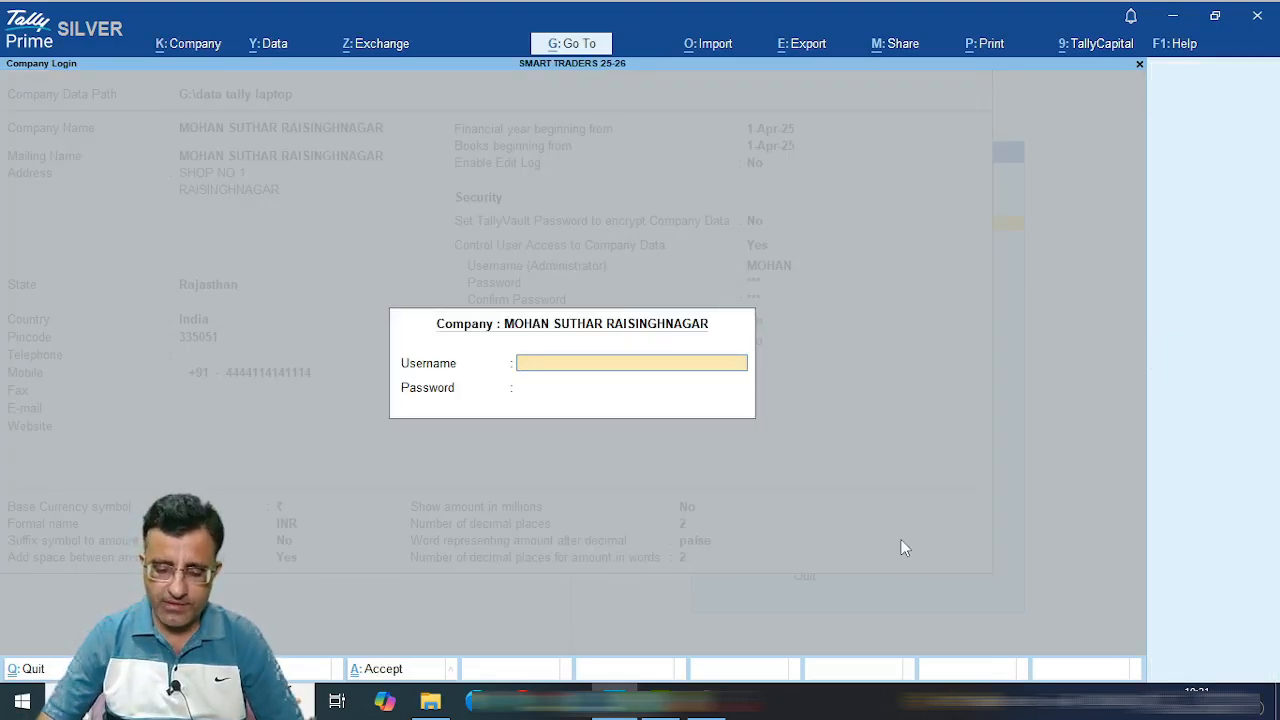
type("MOHAN")
key("Return")
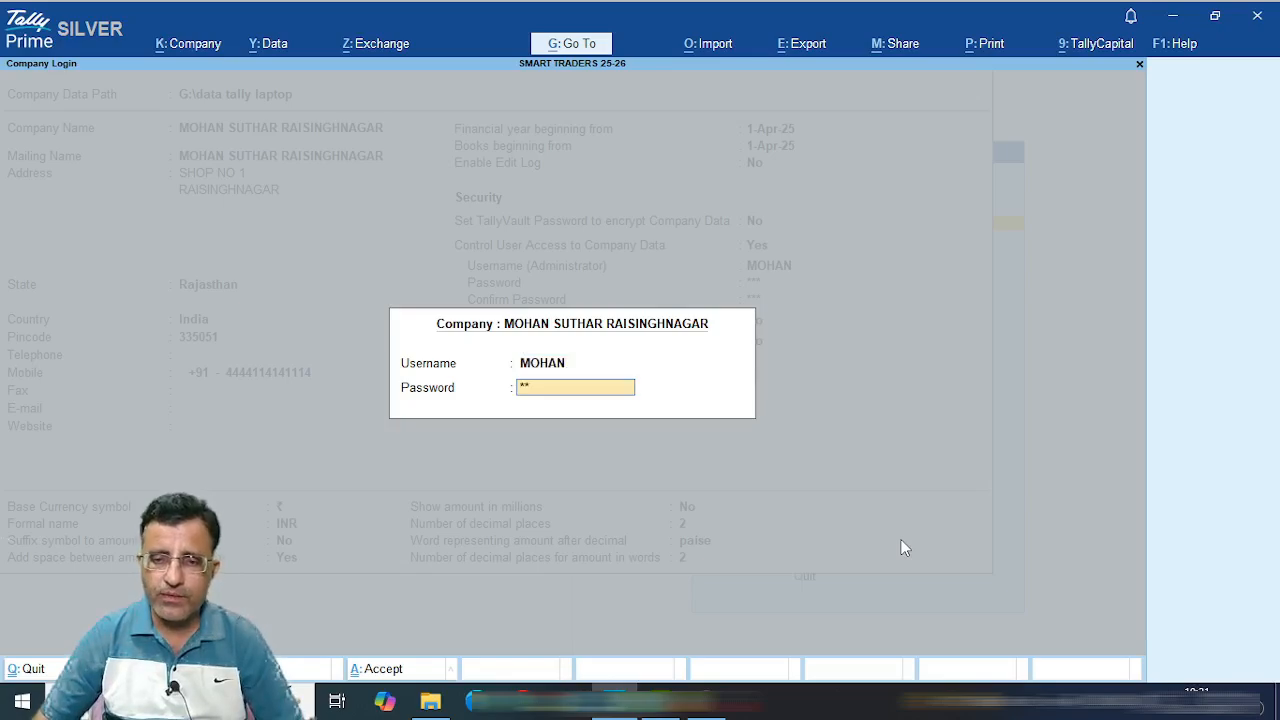
key("Return")
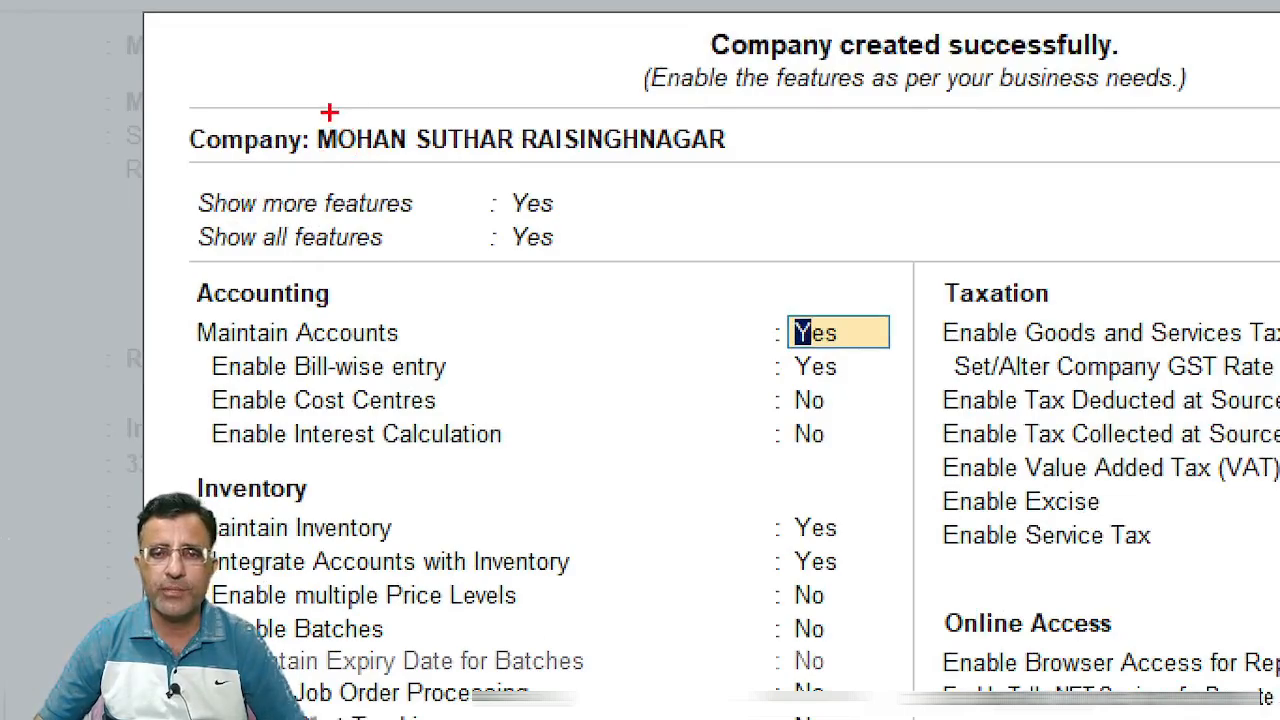
Switch Show more features off and then back to Yes.
mouse_move(312, 104)
left_mouse_down()
mouse_move(466, 166)
mouse_move(735, 163)
left_mouse_up()
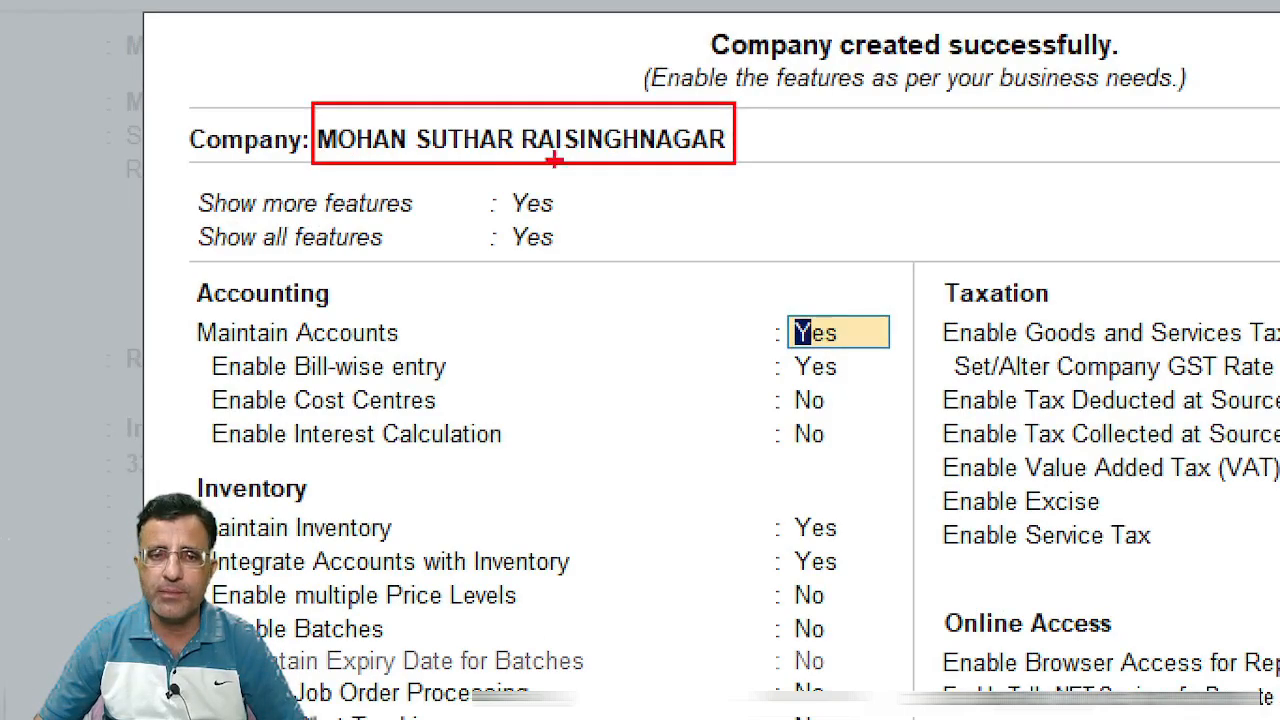
mouse_move(174, 180)
left_mouse_down()
mouse_move(576, 290)
mouse_move(581, 270)
left_mouse_up()
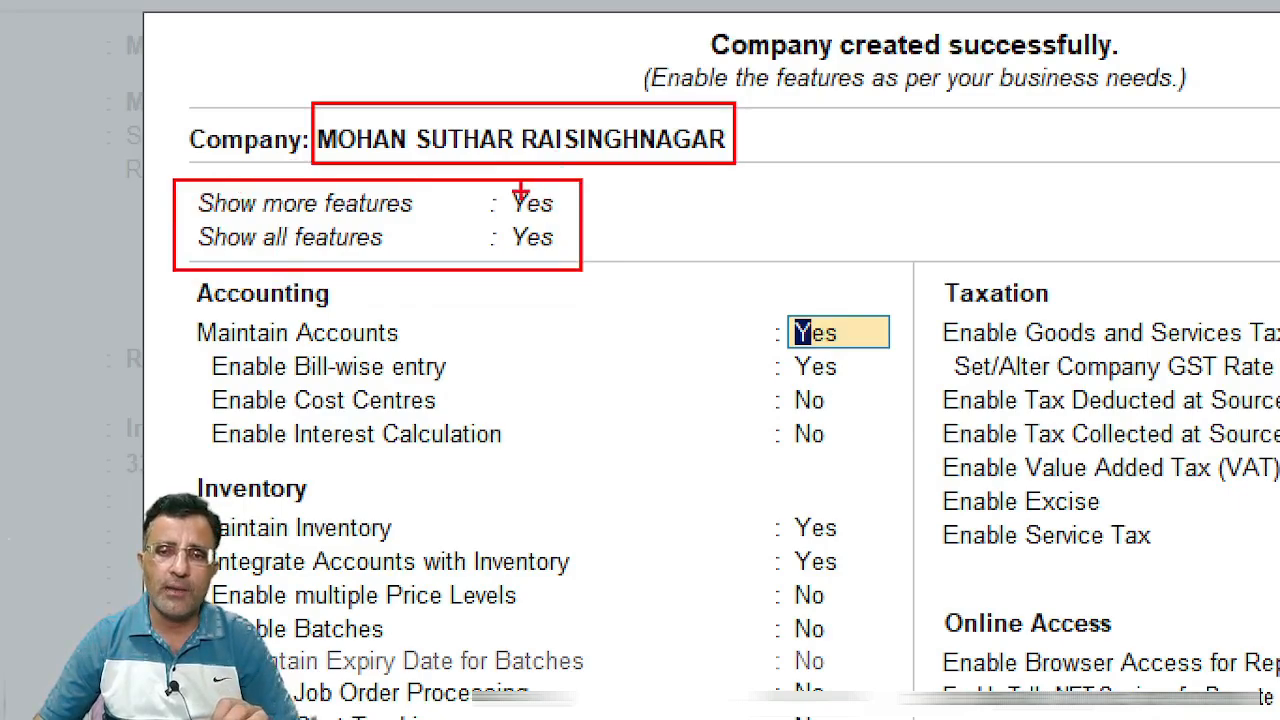
mouse_move(505, 178)
left_mouse_down()
mouse_move(478, 188)
mouse_move(588, 228)
mouse_move(465, 192)
left_mouse_up()
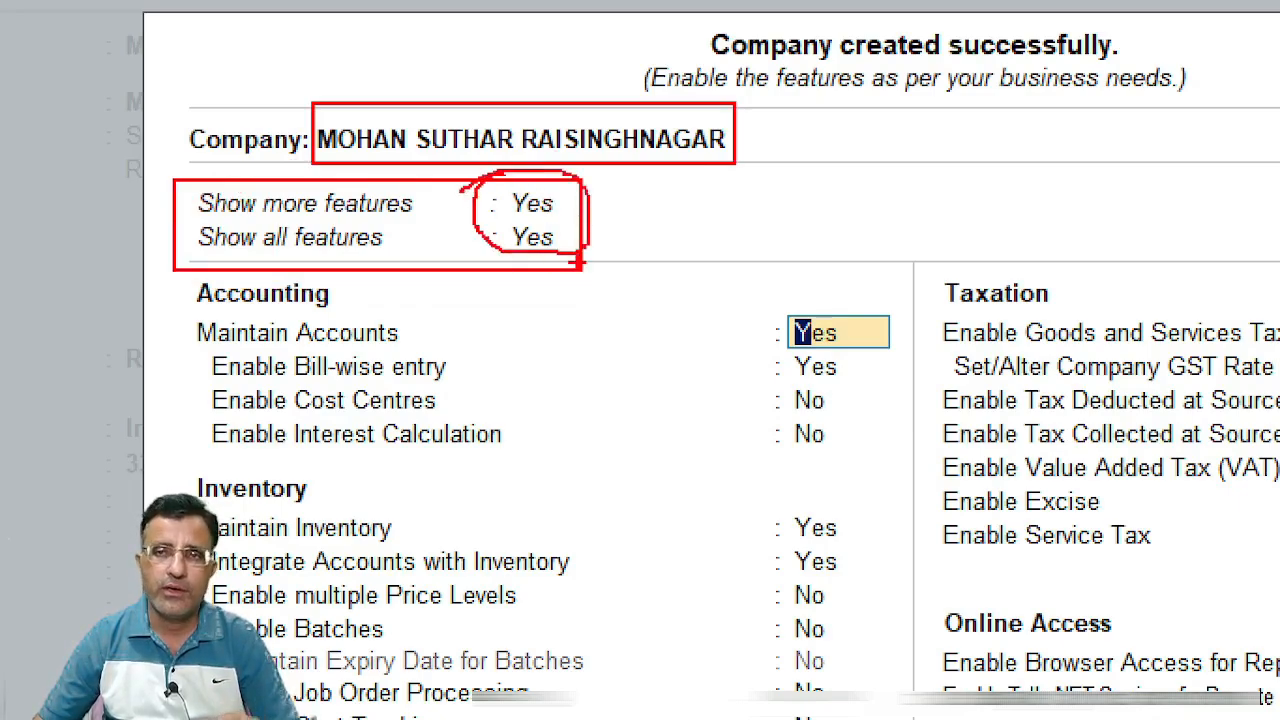
key("Escape")
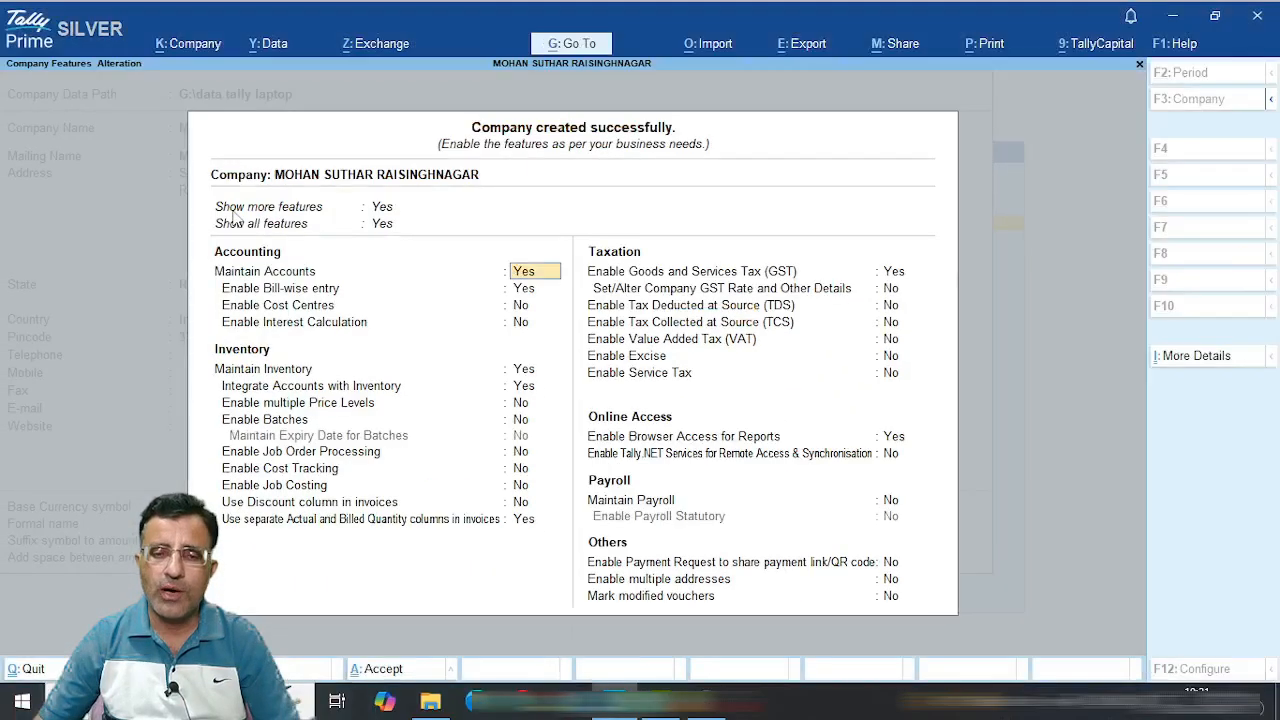
key("Up")
key("Up")
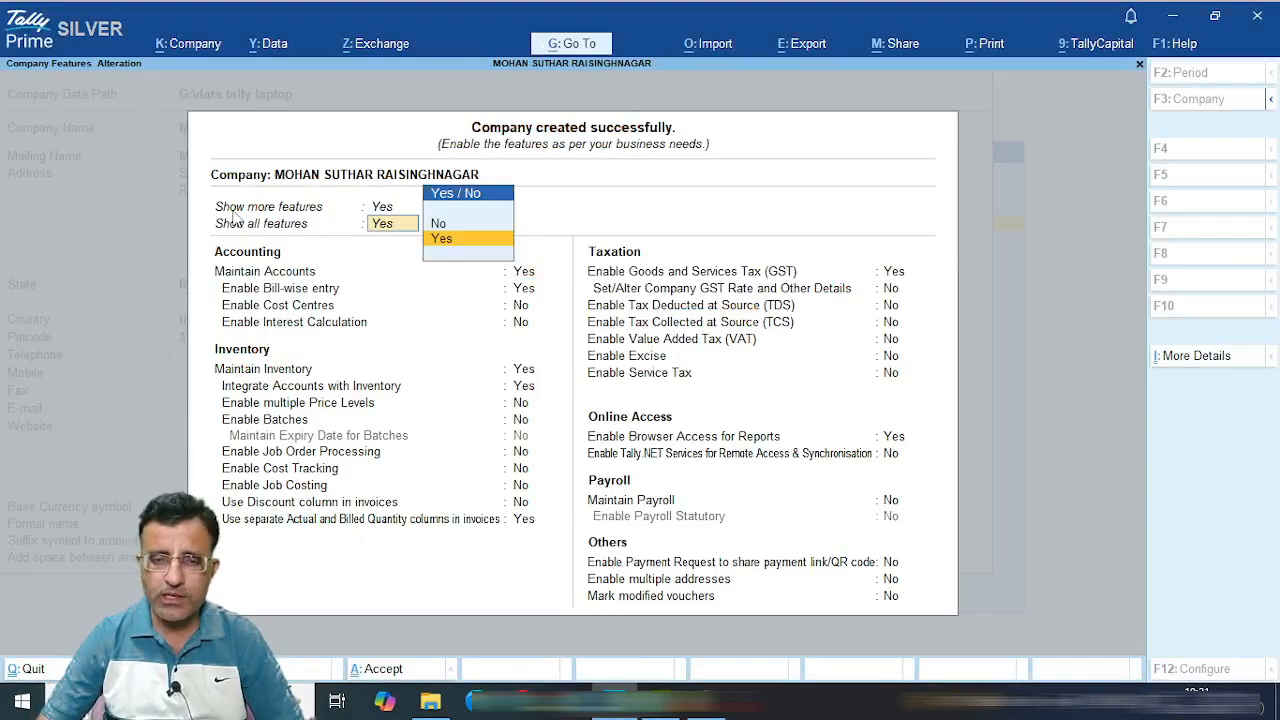
key("Up")
key("Return")
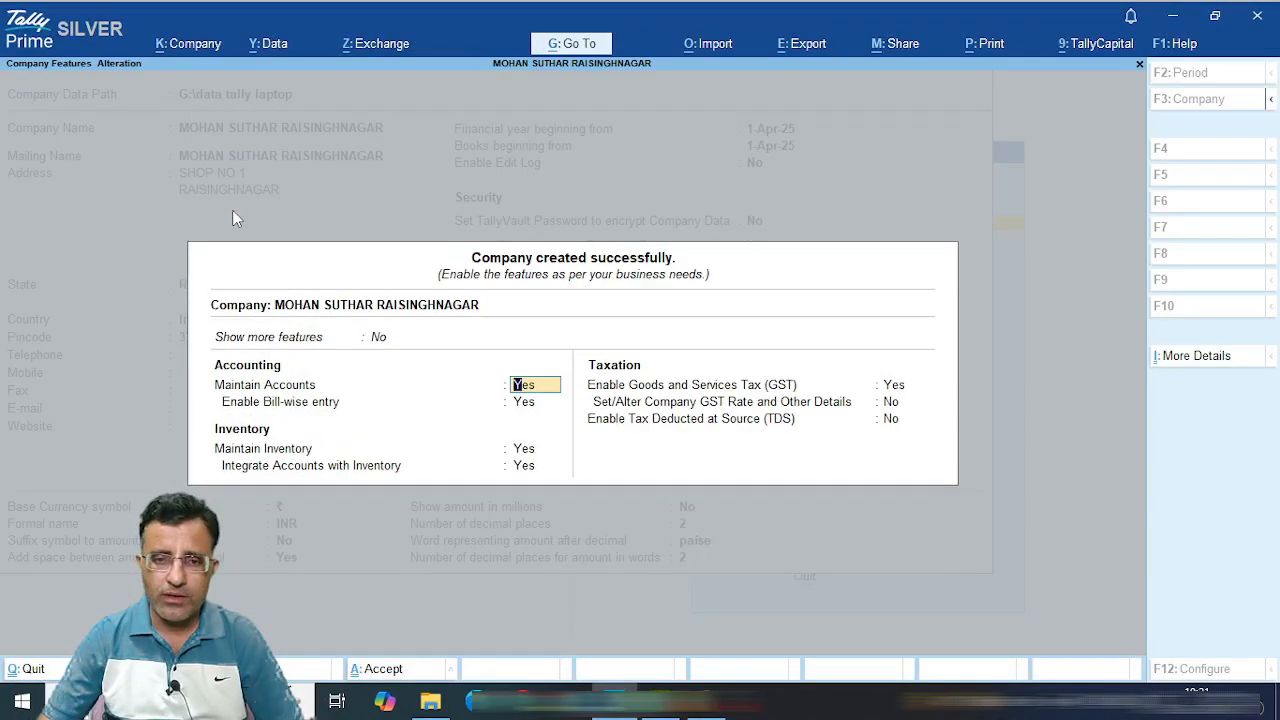
key("Up")
key("Return")
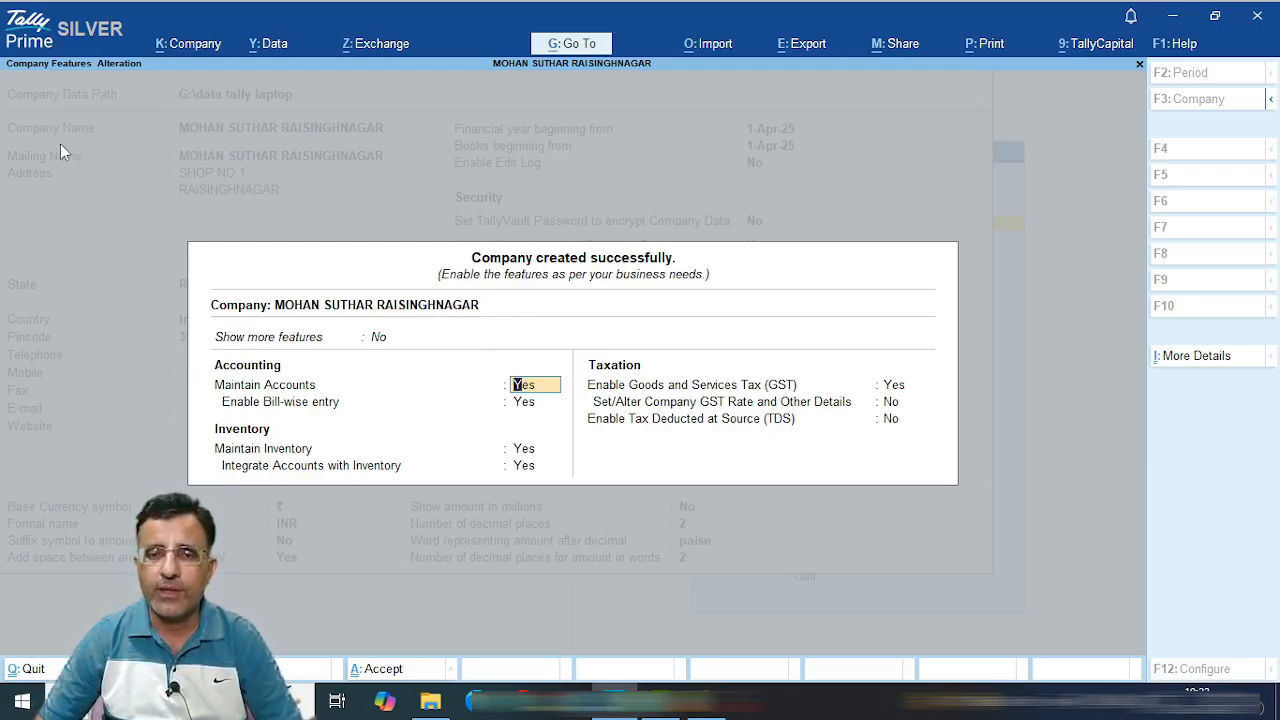
key("Up")
key("Down")
key("Return")
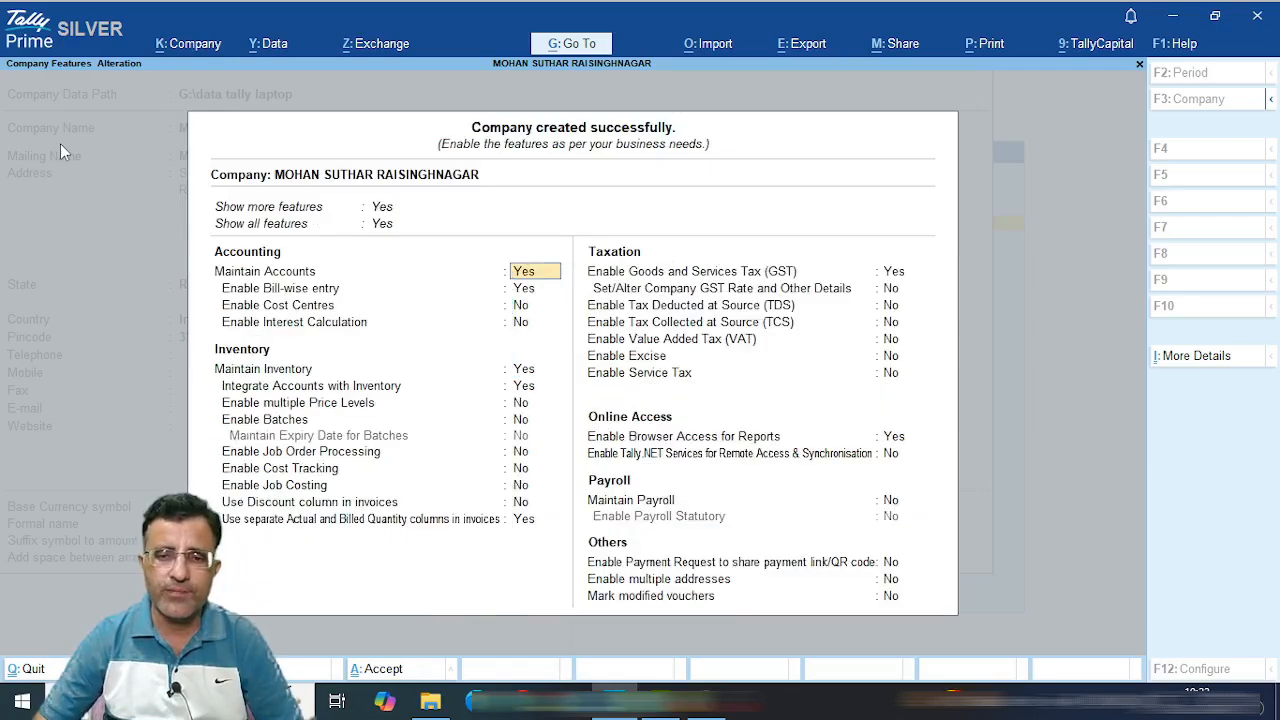
Switch Show all features off and then back to Yes.
key("Up")
key("Up")
key("Return")
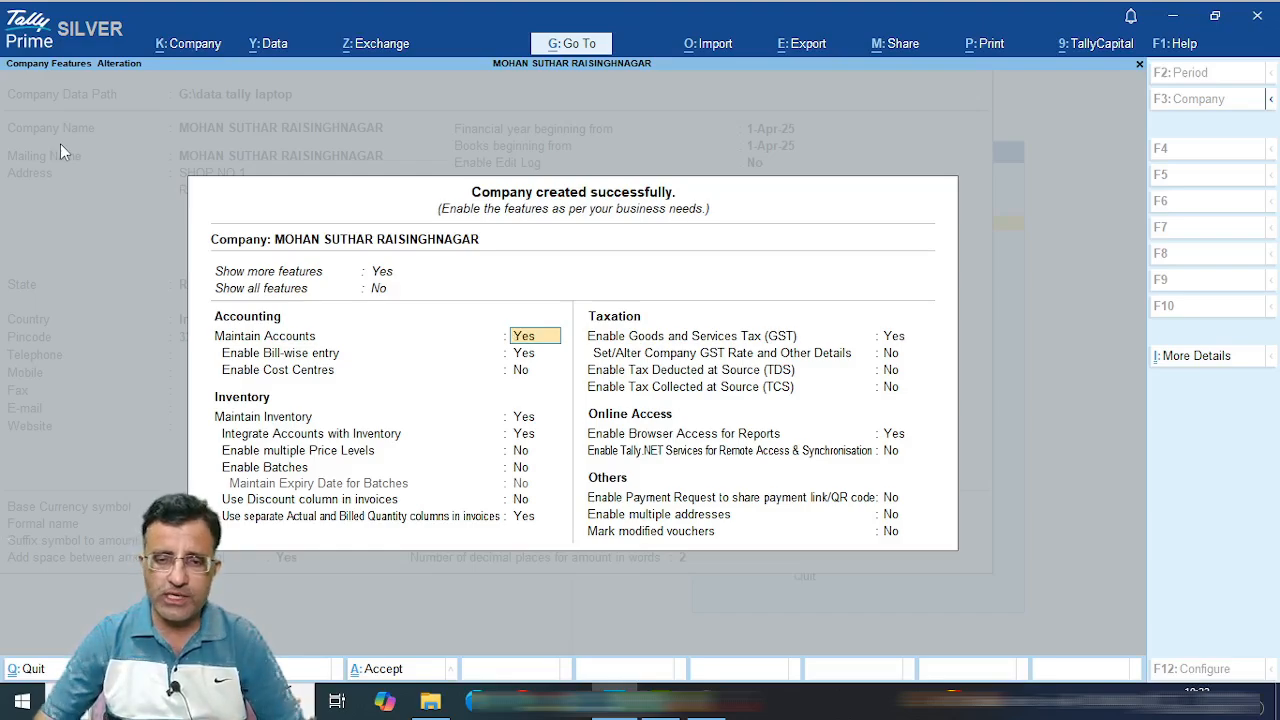
key("Up")
key("Down")
key("Return")
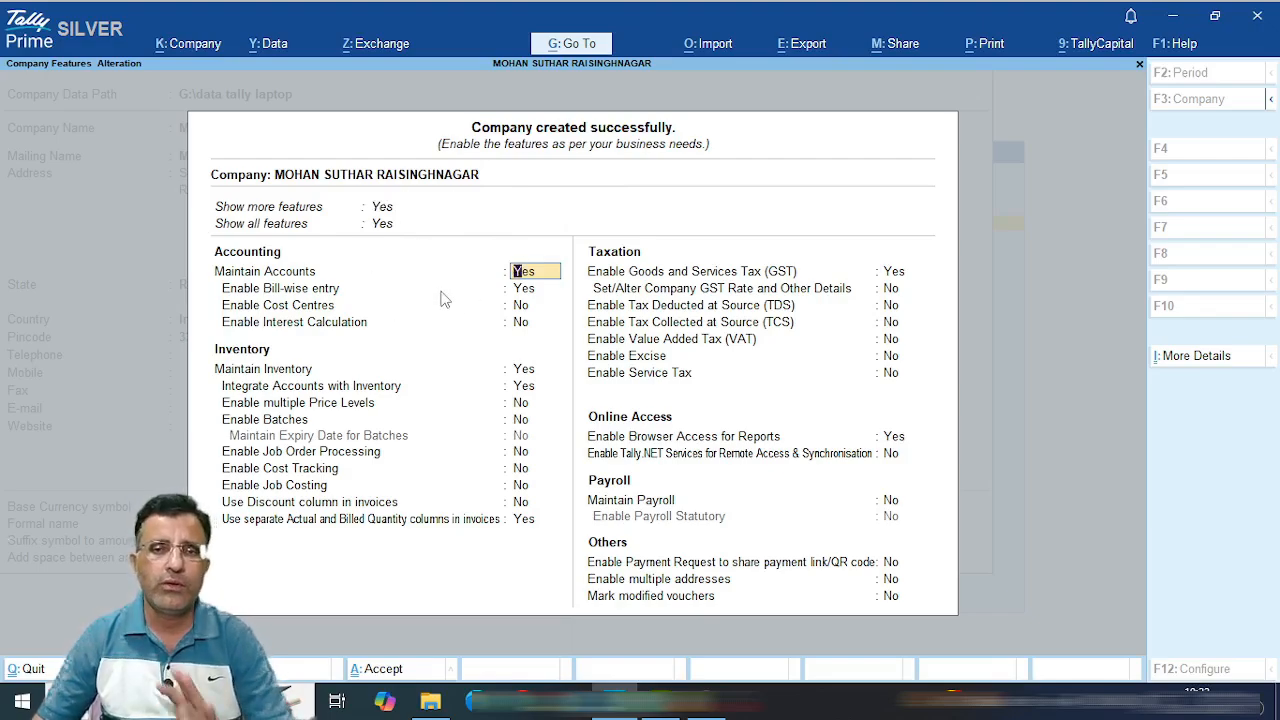
Accept the accounting, inventory and tax features and quit to the Gateway of Tally.
key("Return")
key("Return")
key("Return")
key("Return")
key("Return")
key("Return")
key("Return")
key("Return")
key("Return")
key("Return")
key("Return")
key("Return")
key("Return")
key("Return")
key("Return")
key("Return")
key("Return")
key("Return")
key("Return")
key("Return")
key("Return")
key("Return")
key("Return")
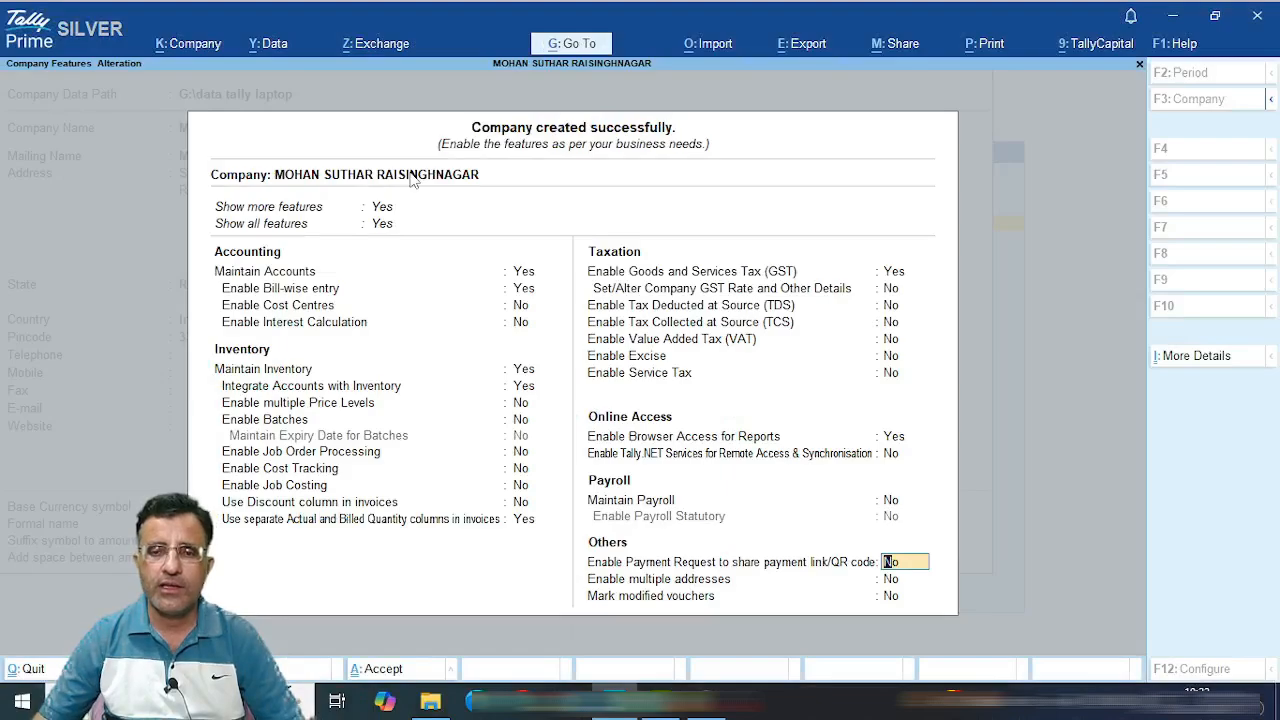
key("Escape")
key("y")
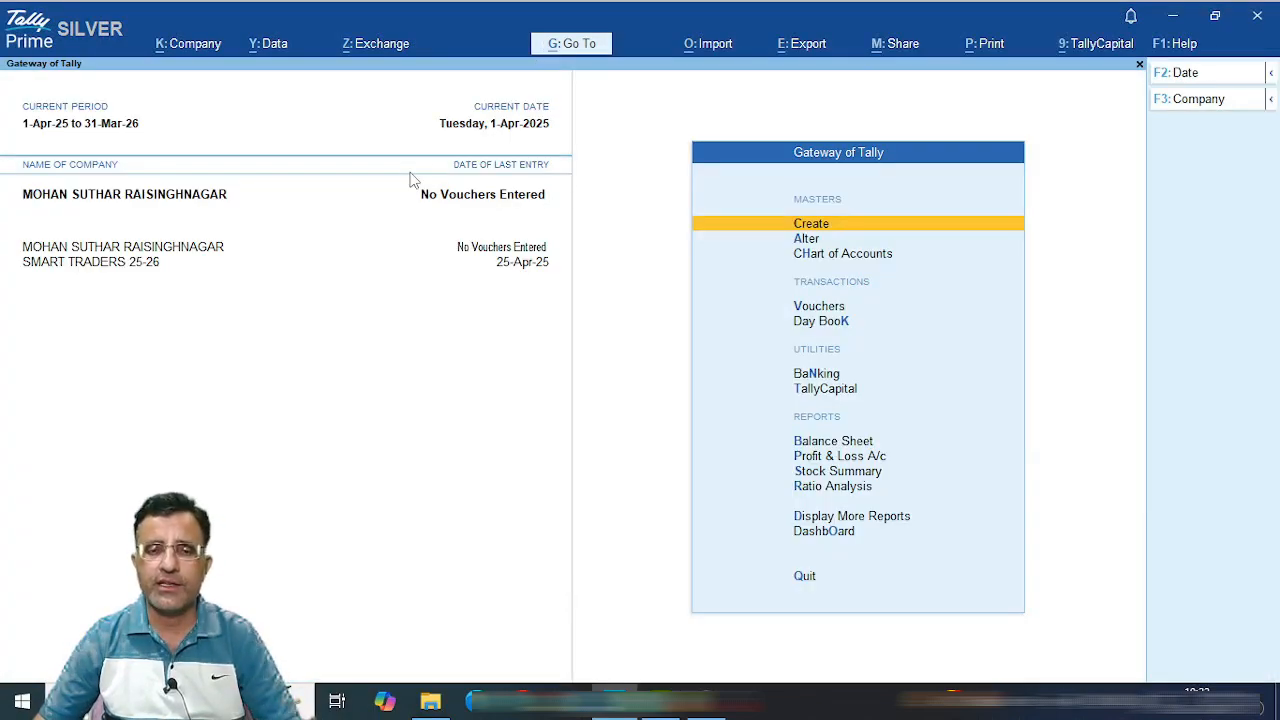
Open Features (F11) from the Company menu and select the new company.
left_click(210, 48)
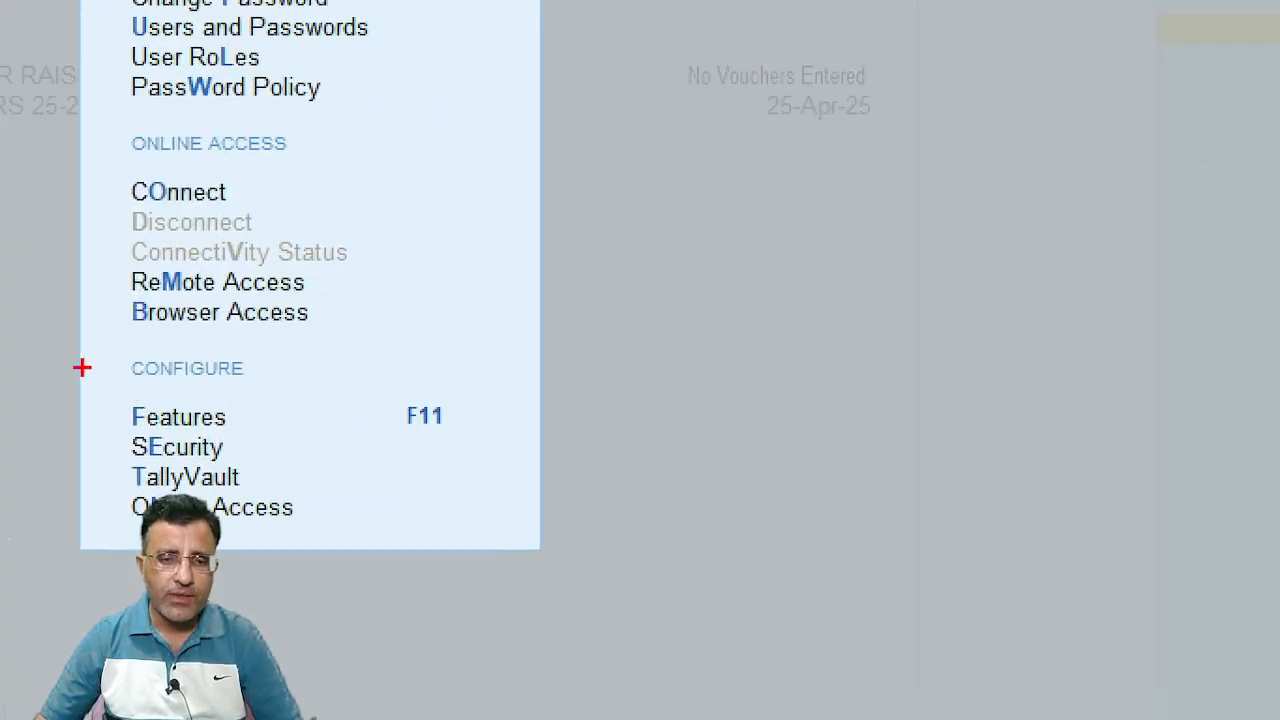
mouse_move(82, 368)
left_mouse_down()
mouse_move(320, 434)
mouse_move(518, 443)
left_mouse_up()
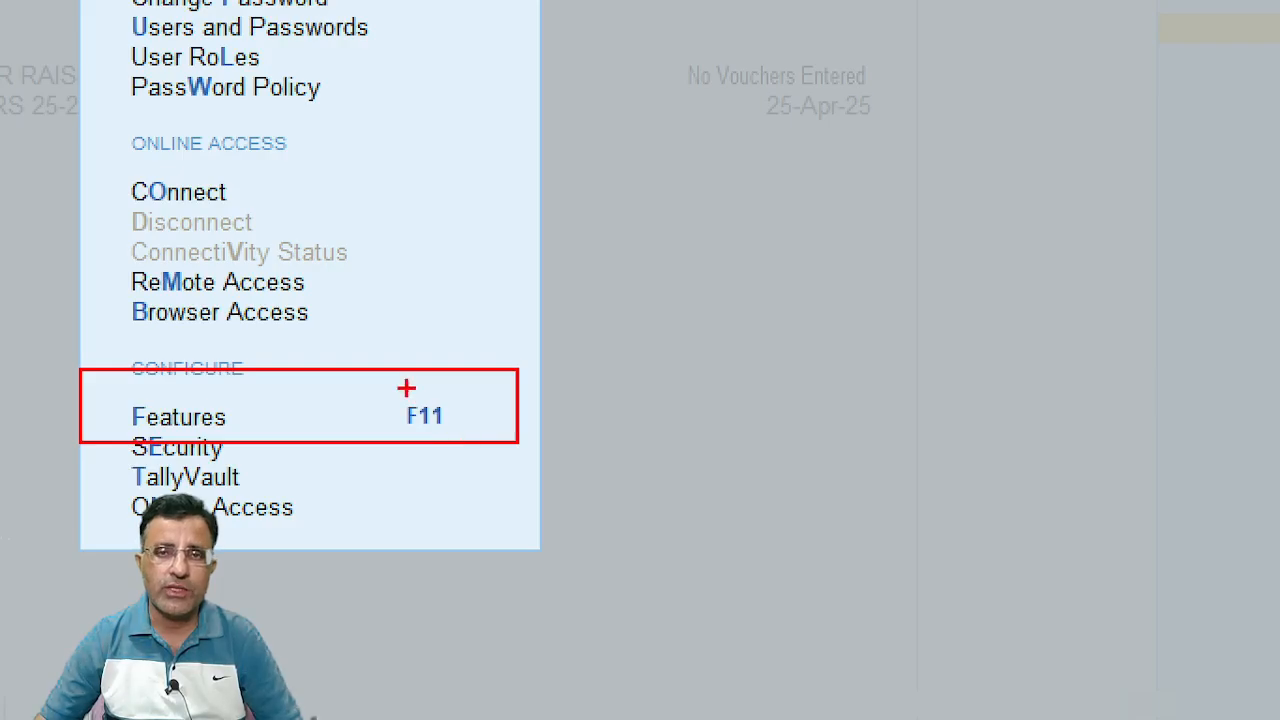
mouse_move(406, 388)
left_mouse_down()
mouse_move(364, 402)
mouse_move(470, 420)
mouse_move(392, 374)
left_mouse_up()
left_click_drag(300, 372, 244, 383)
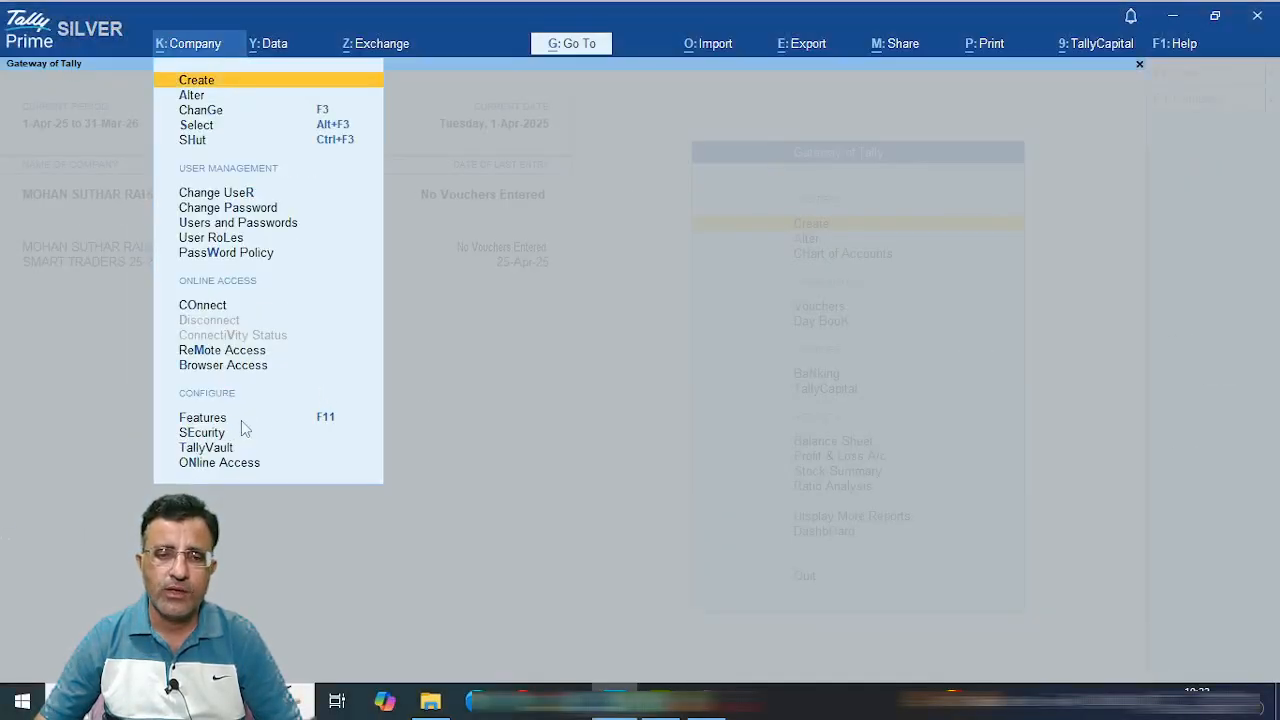
left_click(262, 408)
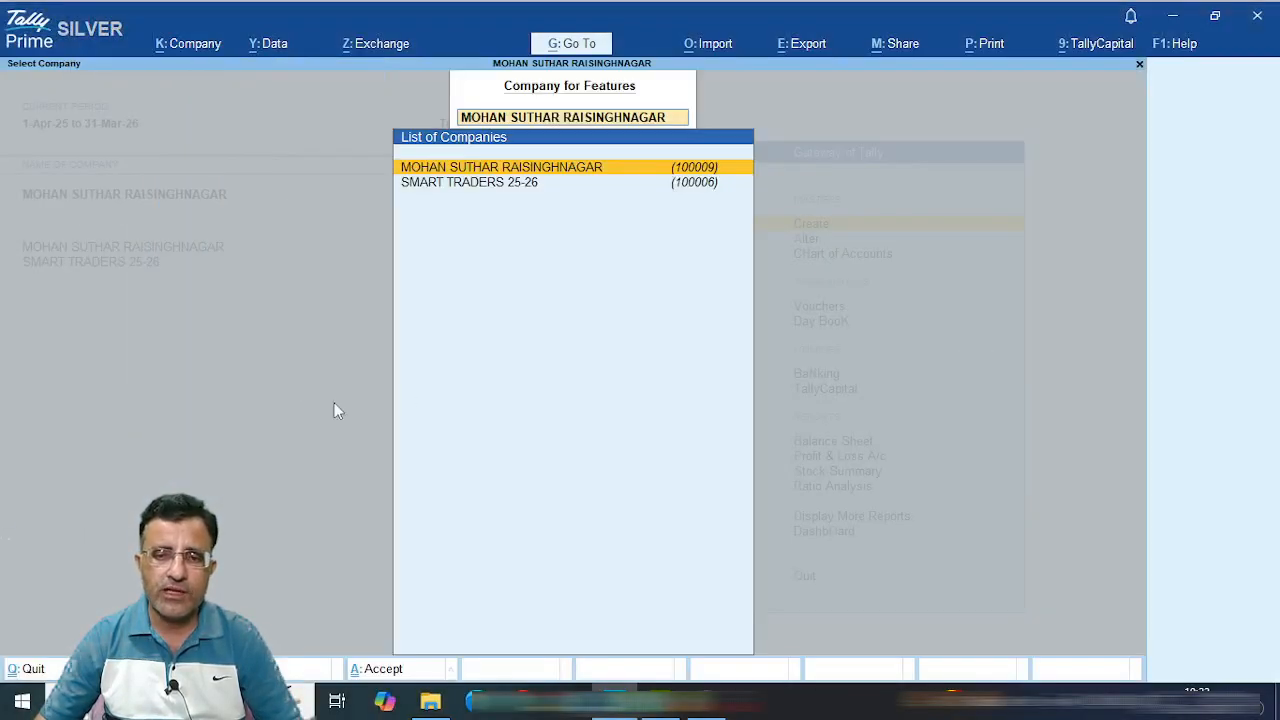
key("Return")
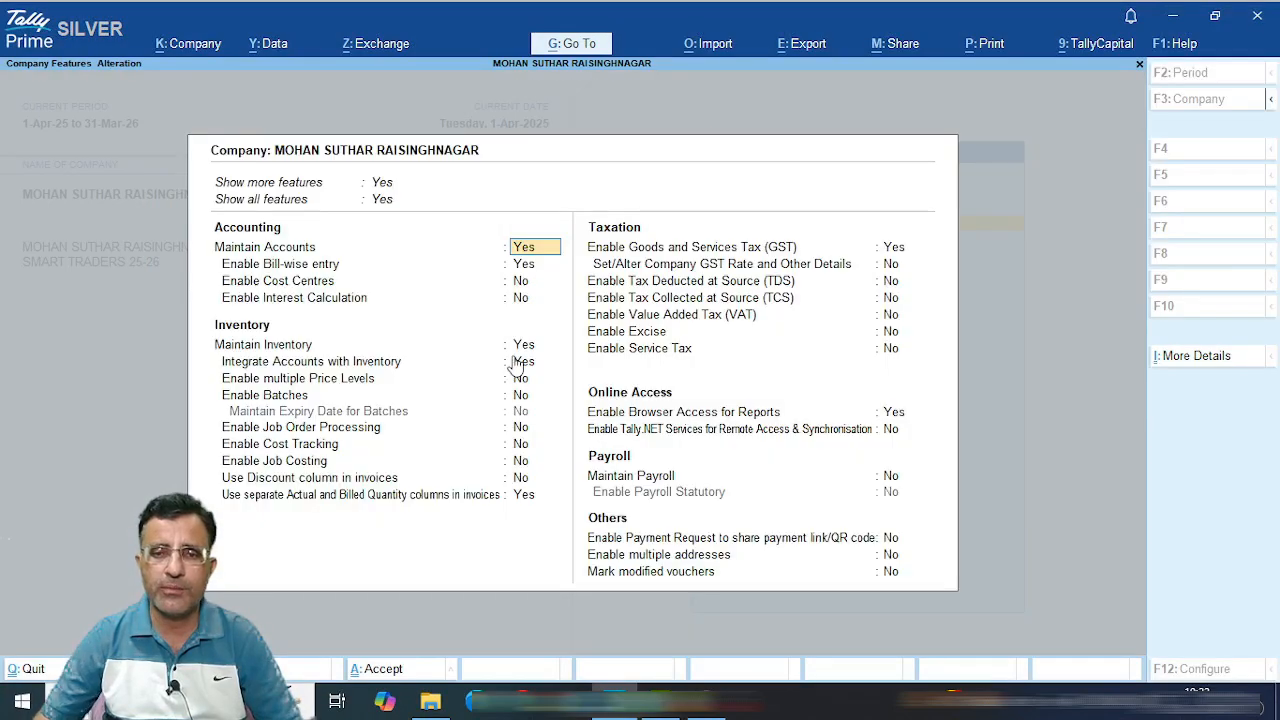
key("ctrl")
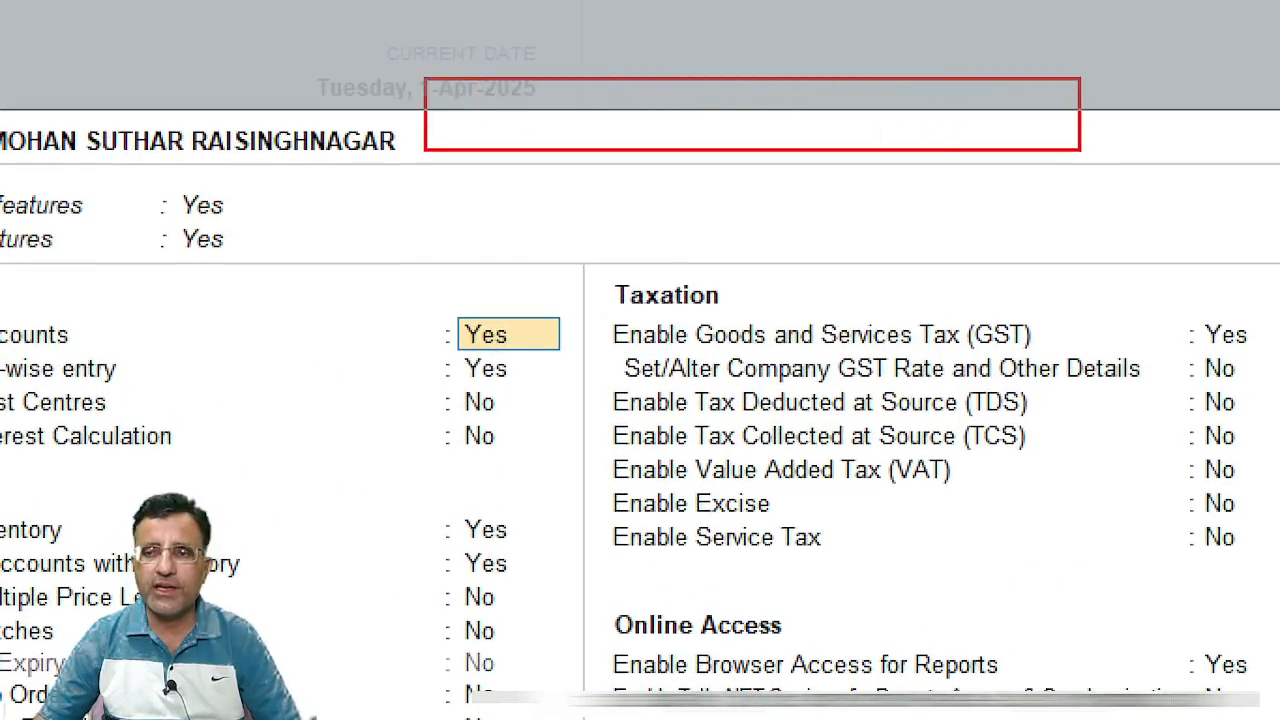
left_click_drag(1080, 150, 1062, 166)
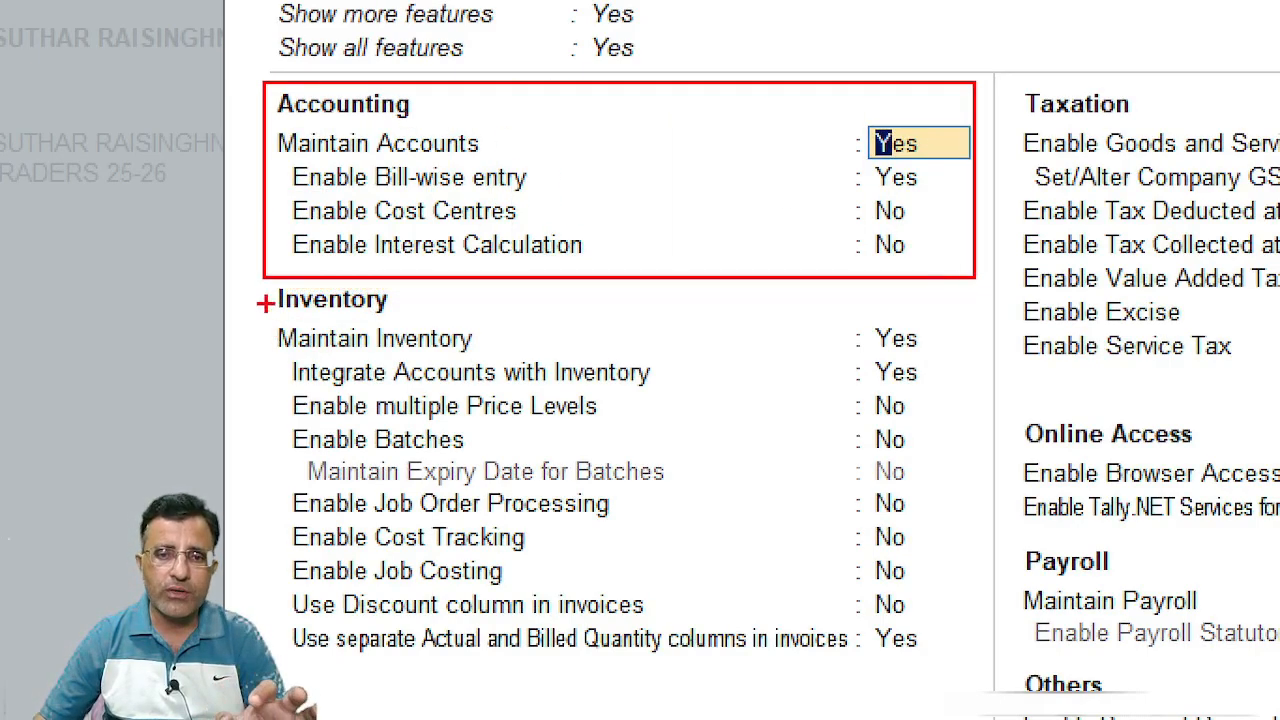
mouse_move(255, 272)
left_mouse_down()
mouse_move(420, 360)
mouse_move(232, 290)
left_mouse_up()
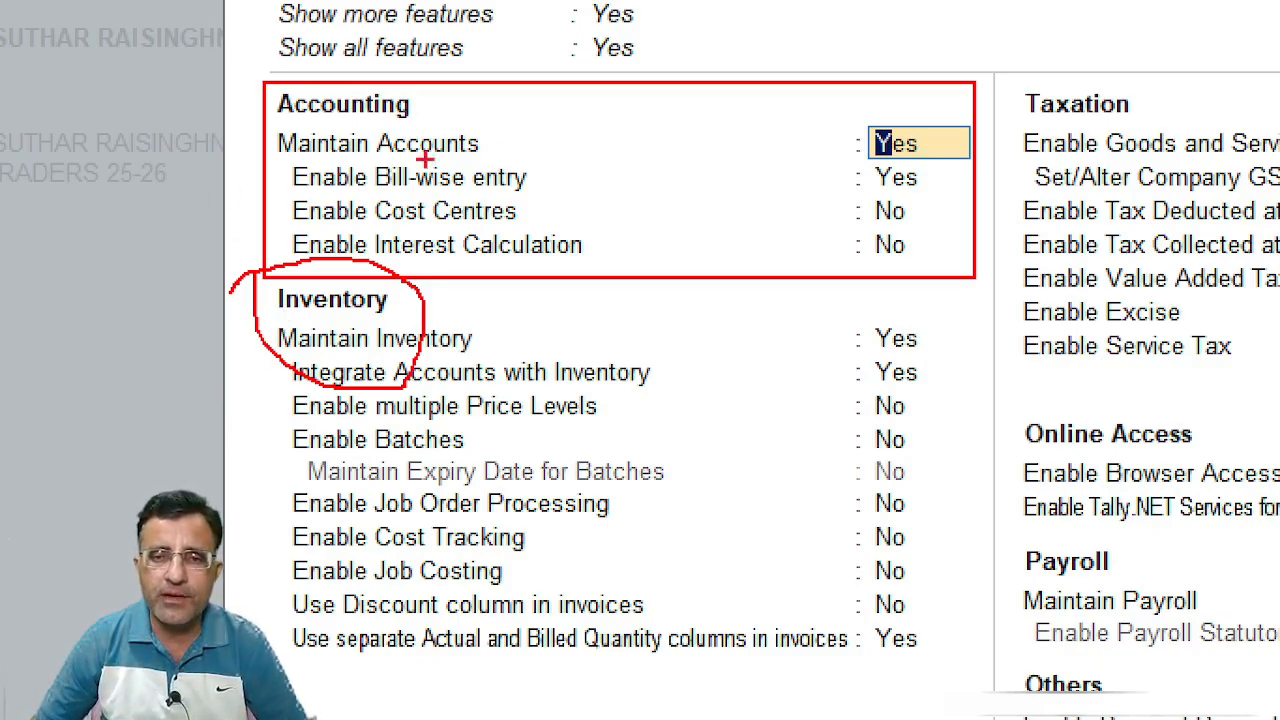
mouse_move(858, 113)
left_mouse_down()
mouse_move(878, 146)
mouse_move(982, 160)
mouse_move(971, 161)
left_mouse_up()
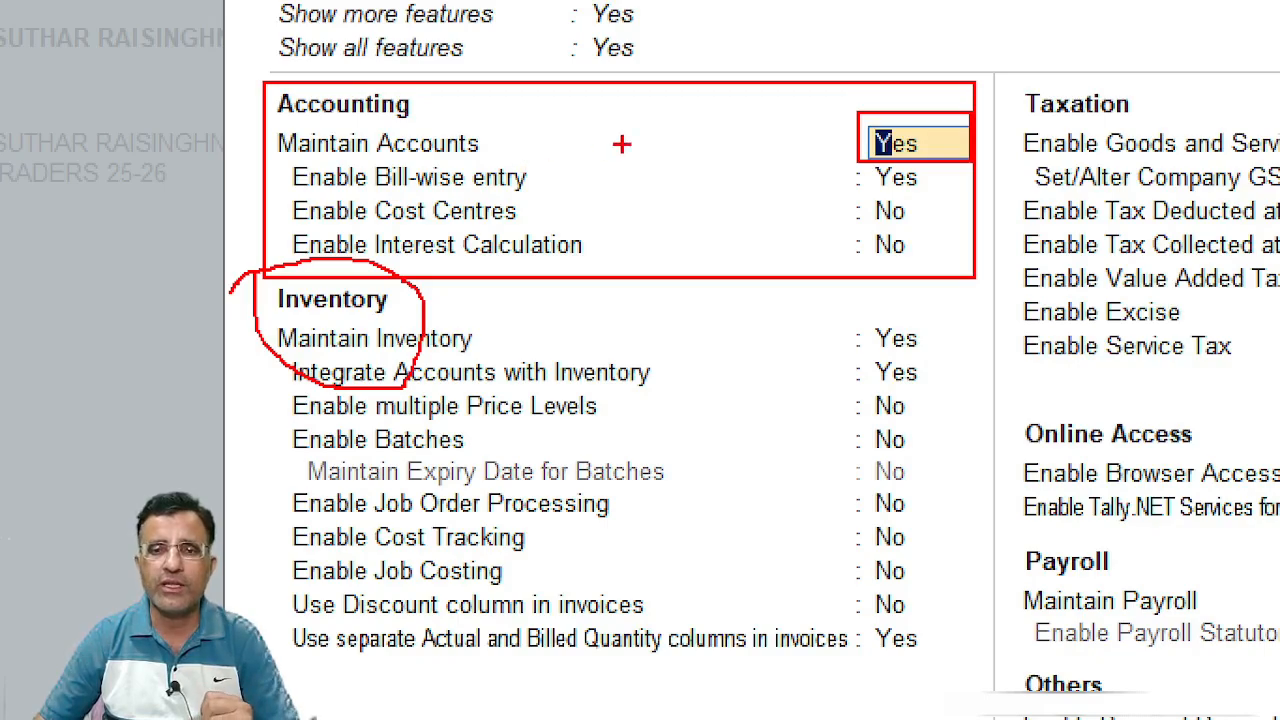
left_click_drag(779, 131, 858, 75)
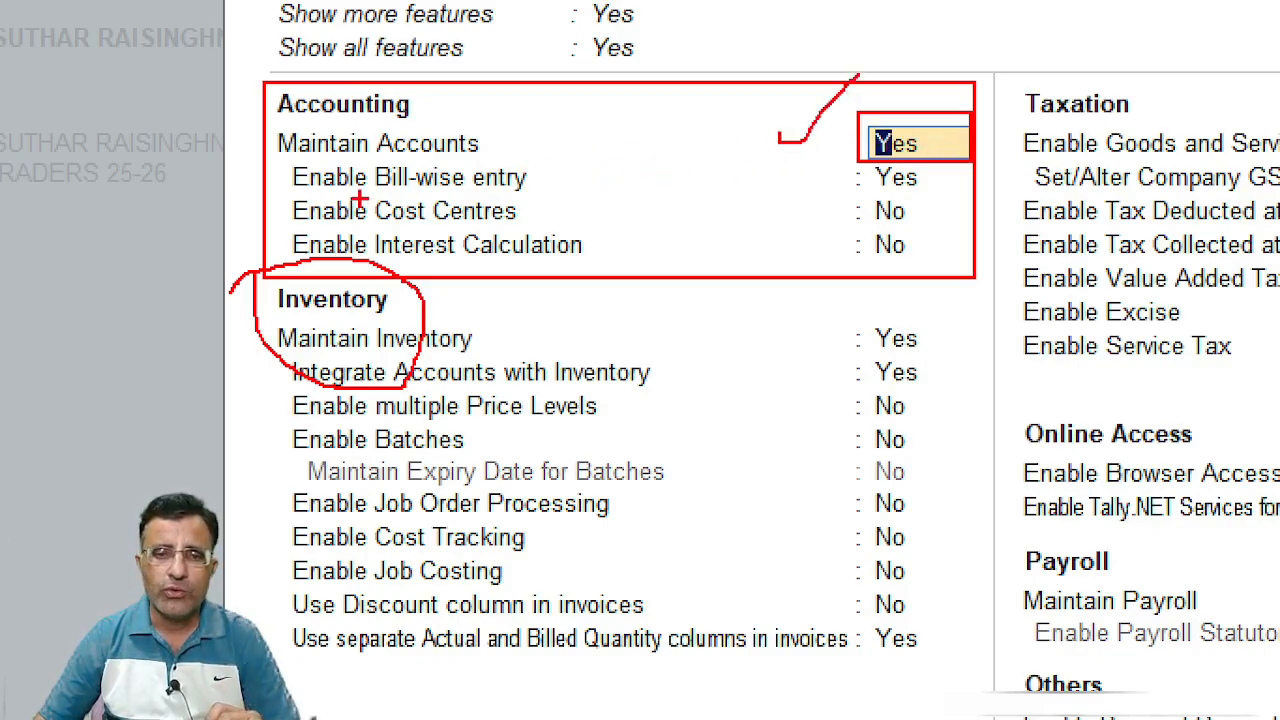
left_click_drag(704, 175, 845, 174)
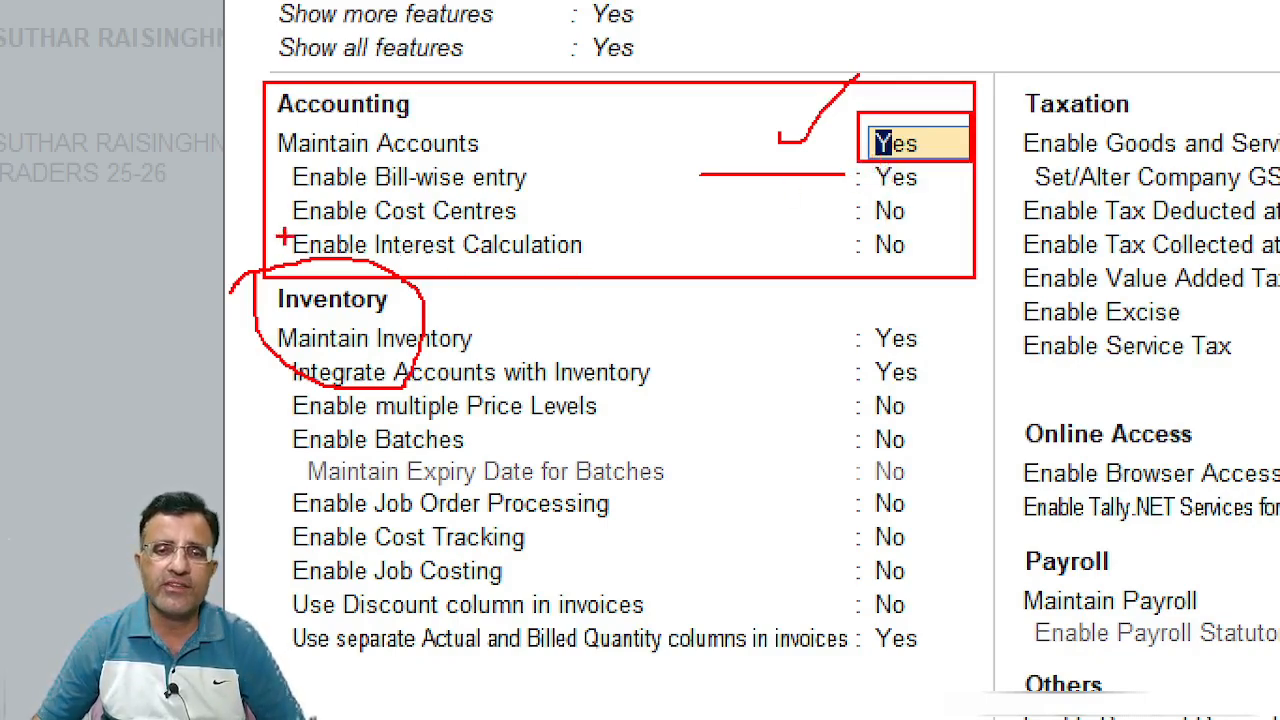
mouse_move(274, 218)
left_mouse_down()
mouse_move(408, 274)
mouse_move(870, 288)
mouse_move(928, 277)
mouse_move(272, 275)
left_mouse_up()
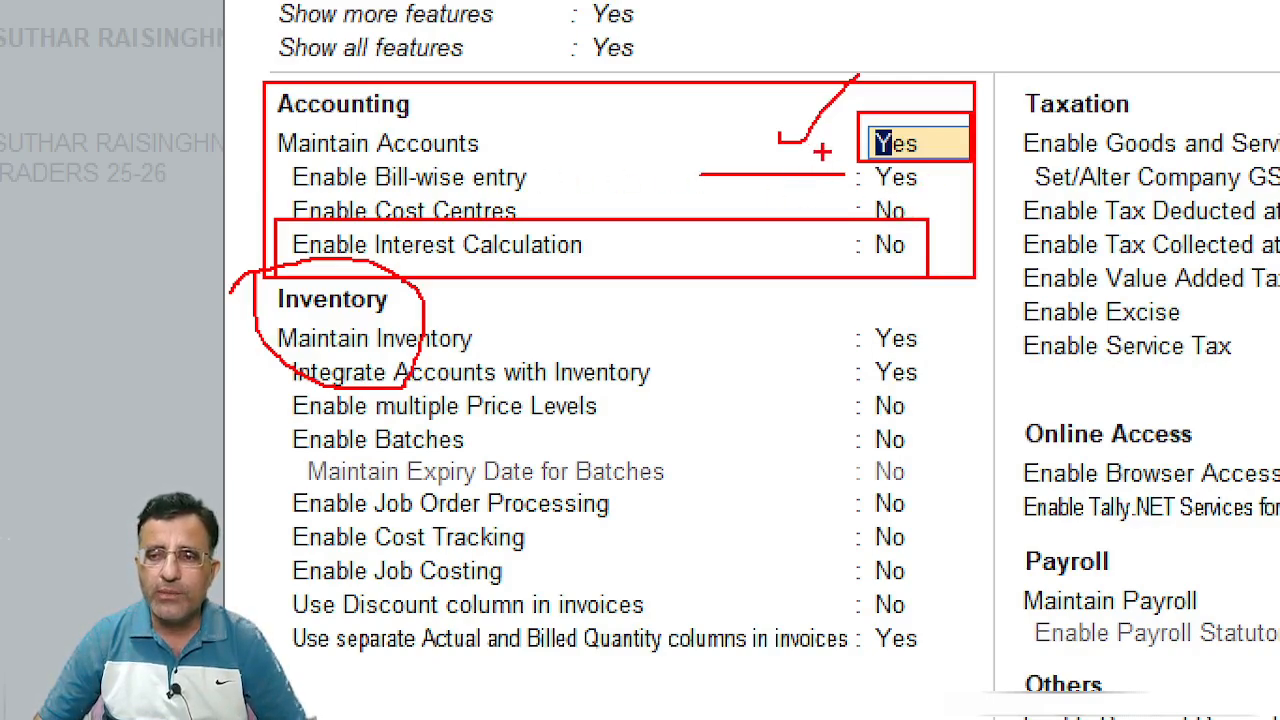
left_click_drag(816, 154, 848, 174)
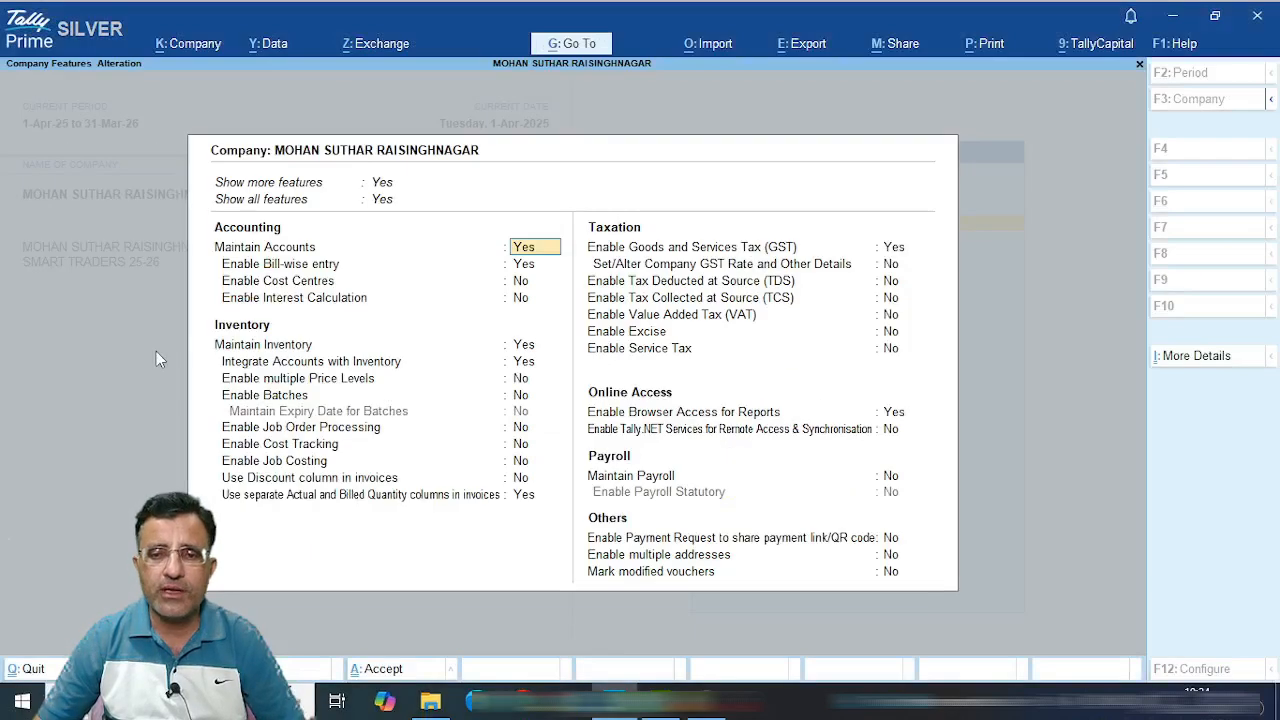
key("Down")
key("Down")
key("Down")
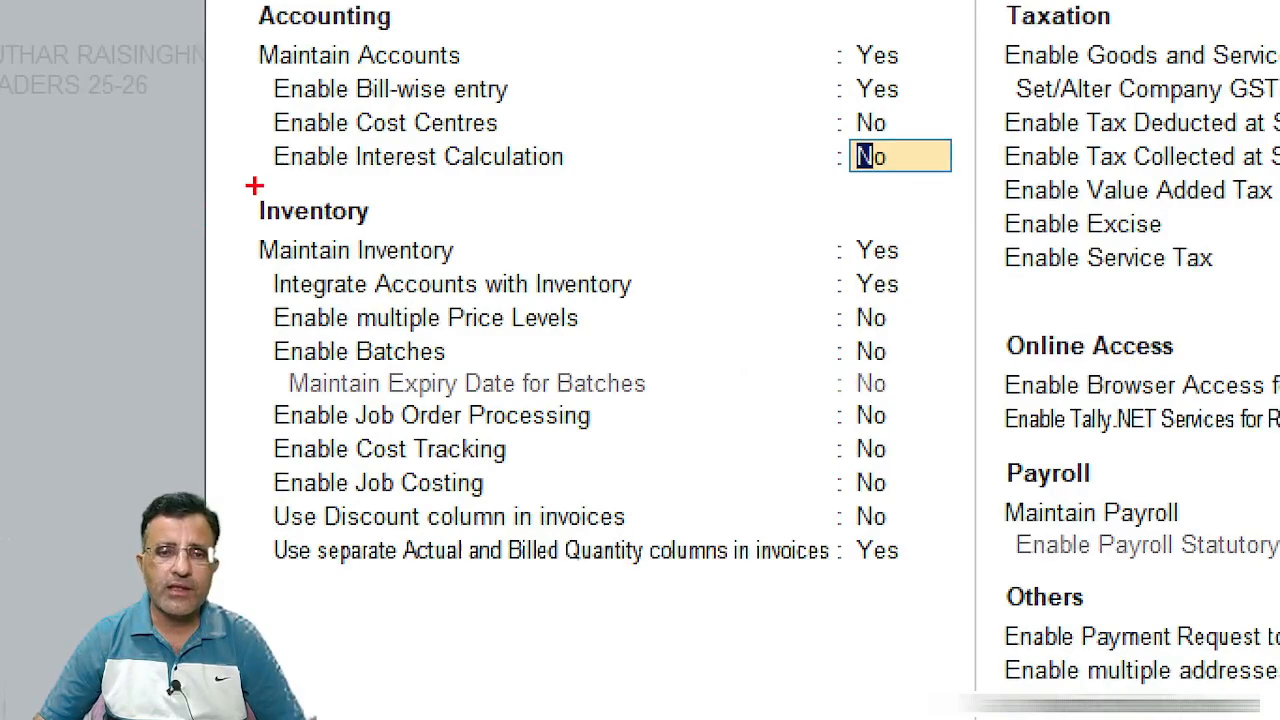
mouse_move(254, 186)
left_mouse_down()
mouse_move(443, 494)
mouse_move(894, 614)
mouse_move(934, 601)
left_mouse_up()
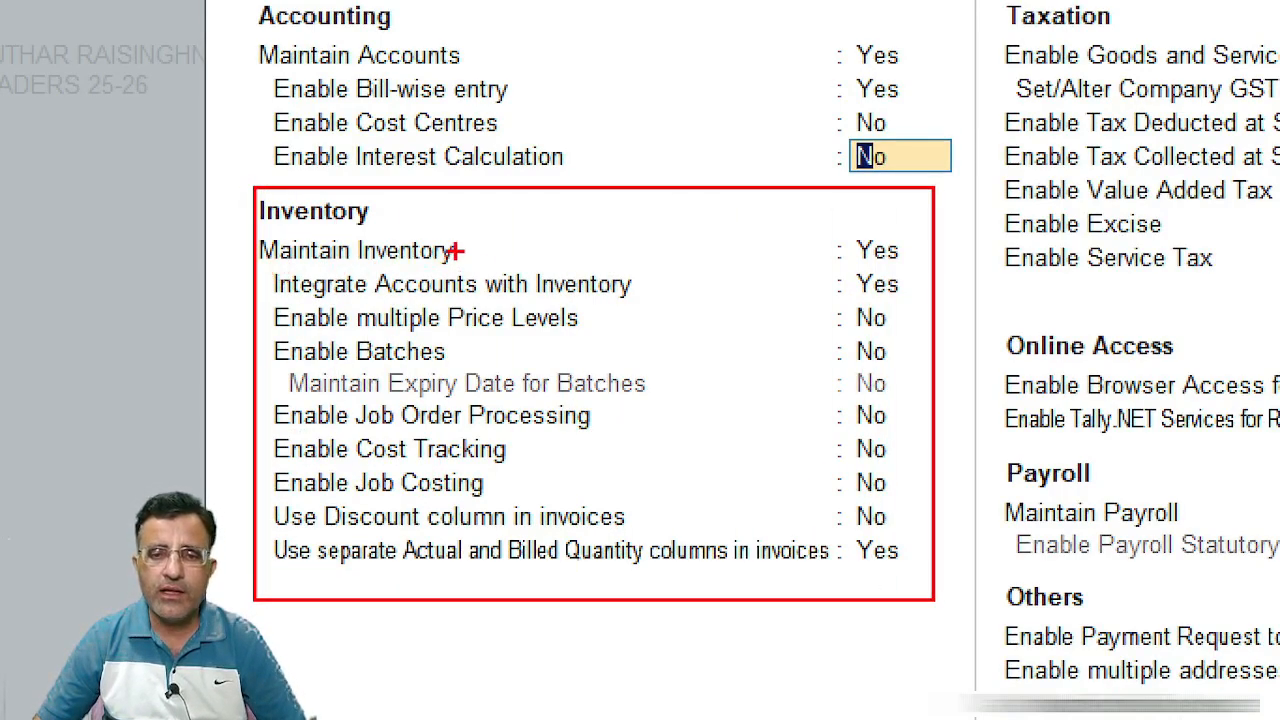
left_click_drag(465, 255, 643, 255)
mouse_move(826, 220)
left_mouse_down()
mouse_move(892, 270)
mouse_move(924, 270)
left_mouse_up()
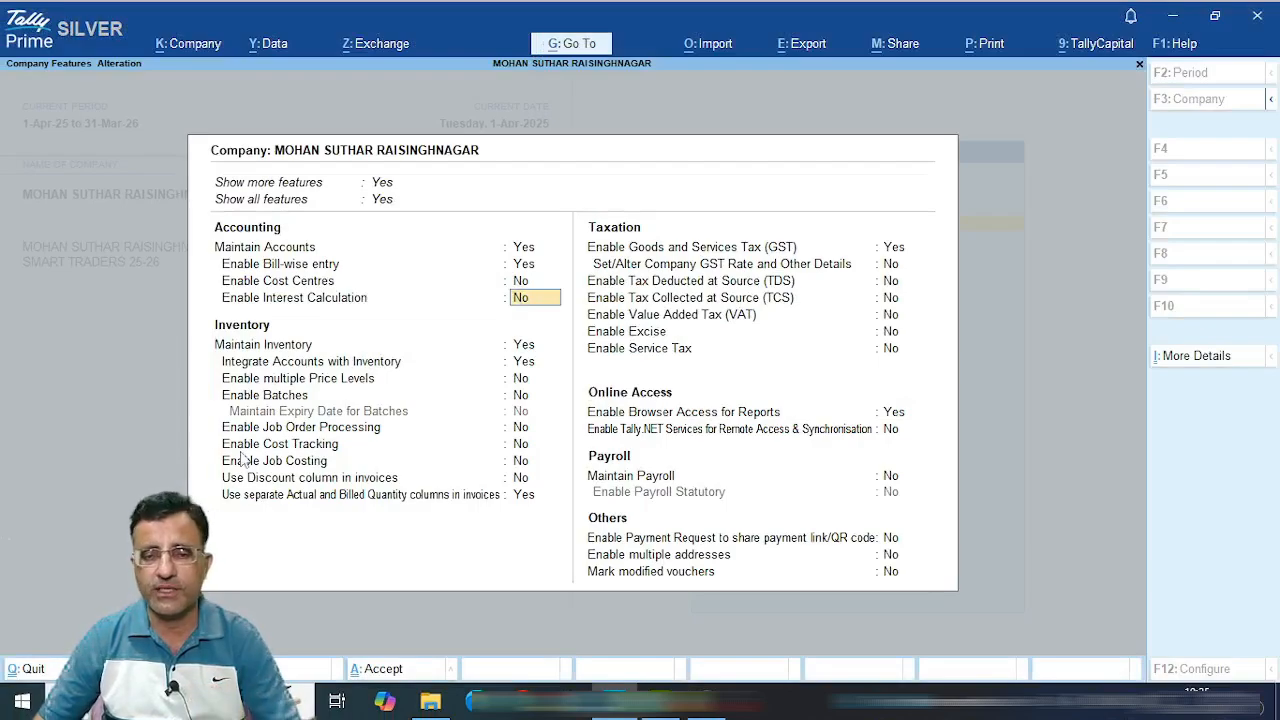
key("Escape")
Quit features, browse the List of Masters from Gateway, then reopen F11 features for the company.
key("y")
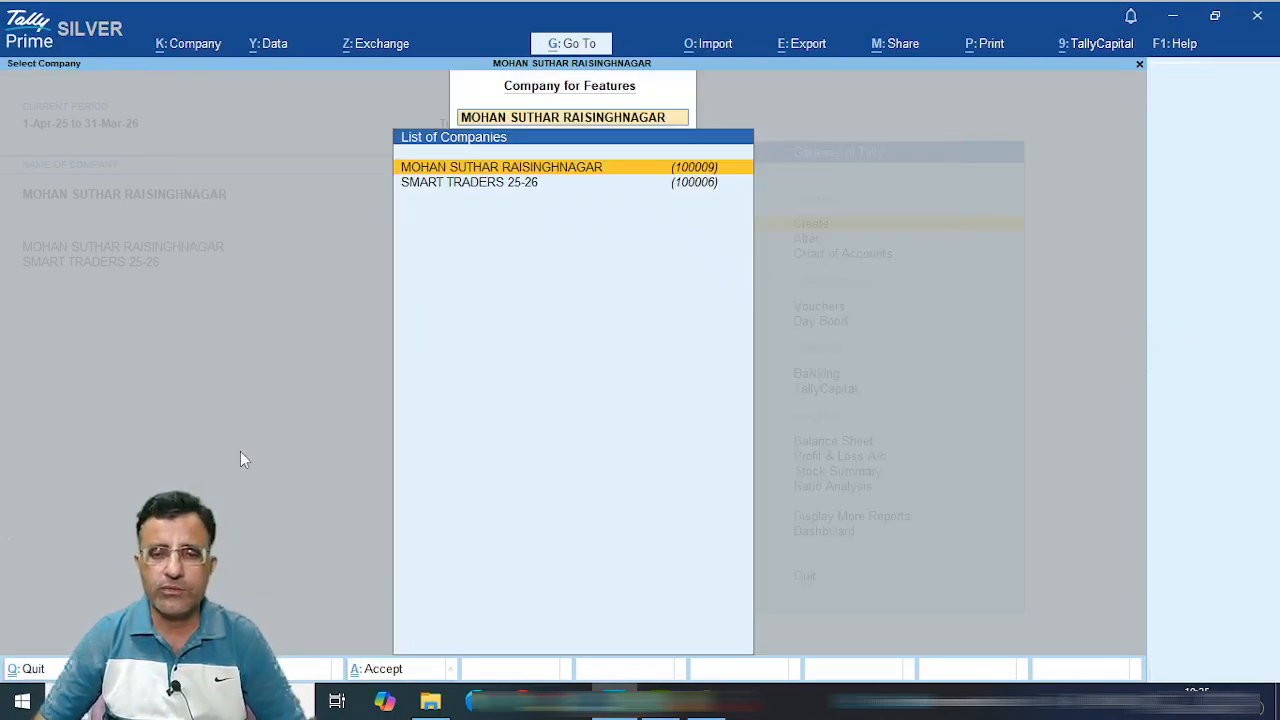
key("Escape")
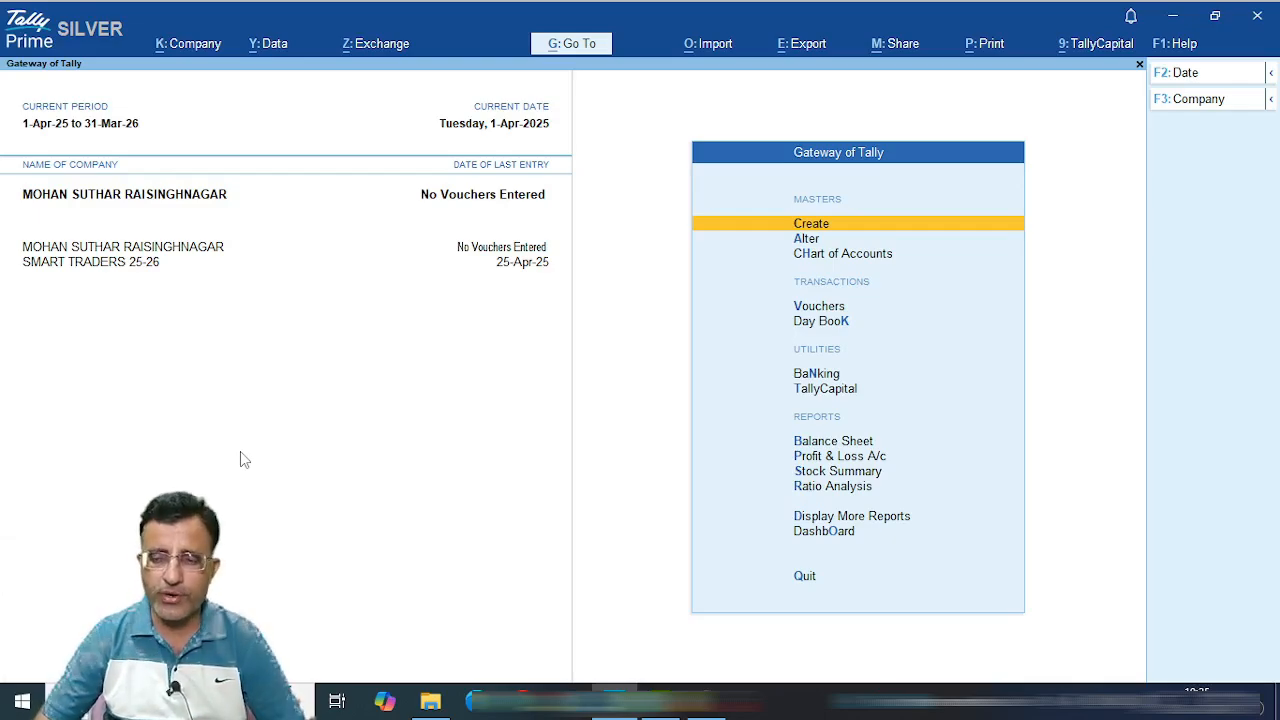
key("Return")
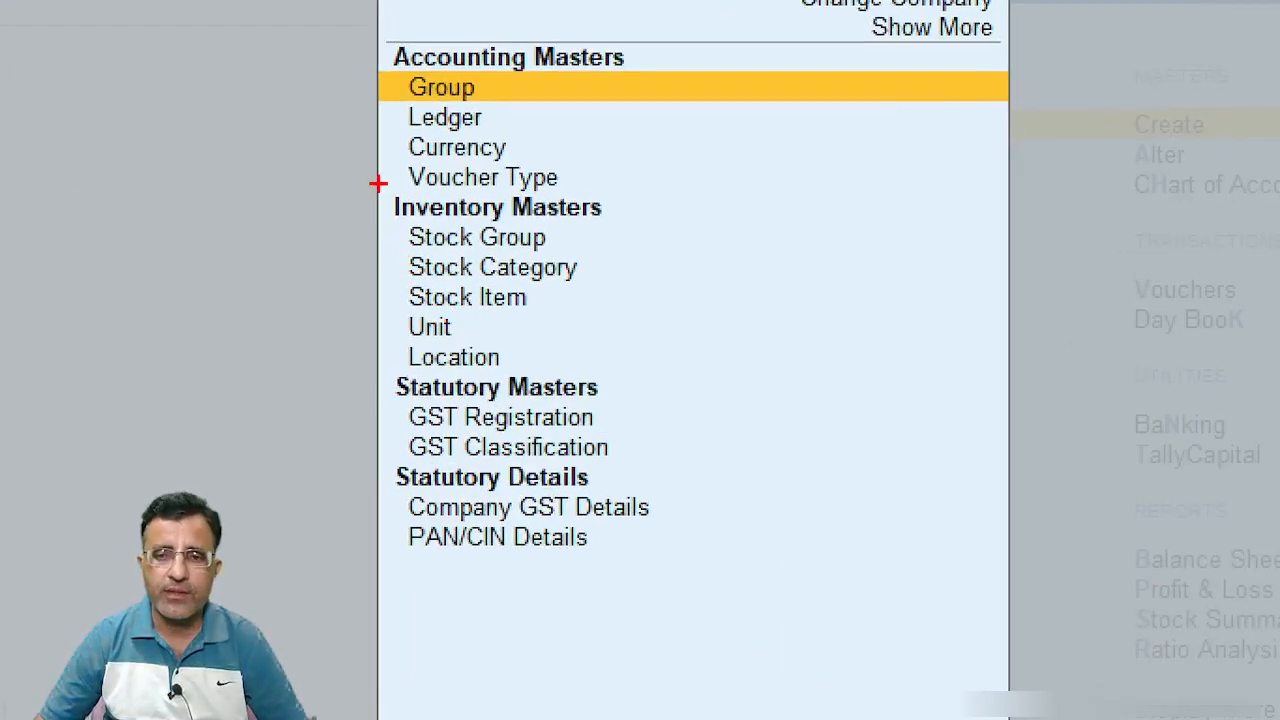
mouse_move(417, 252)
left_mouse_down()
mouse_move(502, 353)
mouse_move(606, 392)
left_mouse_up()
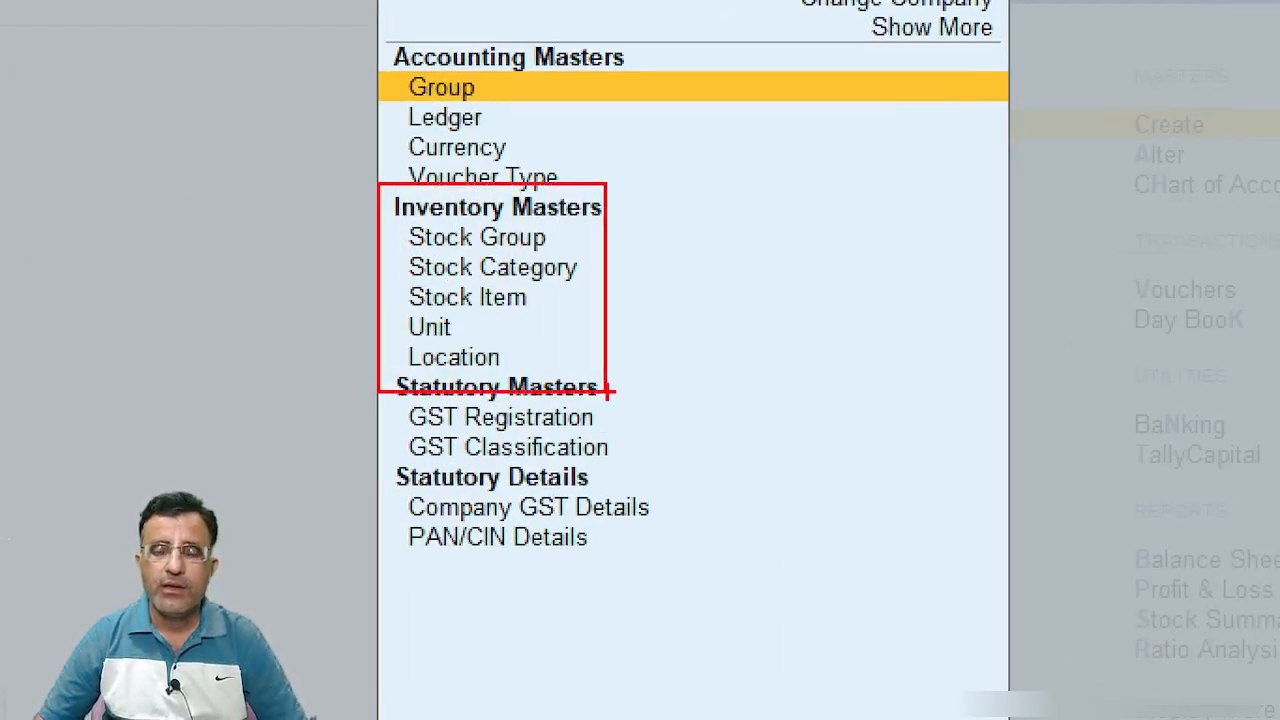
left_click(572, 240)
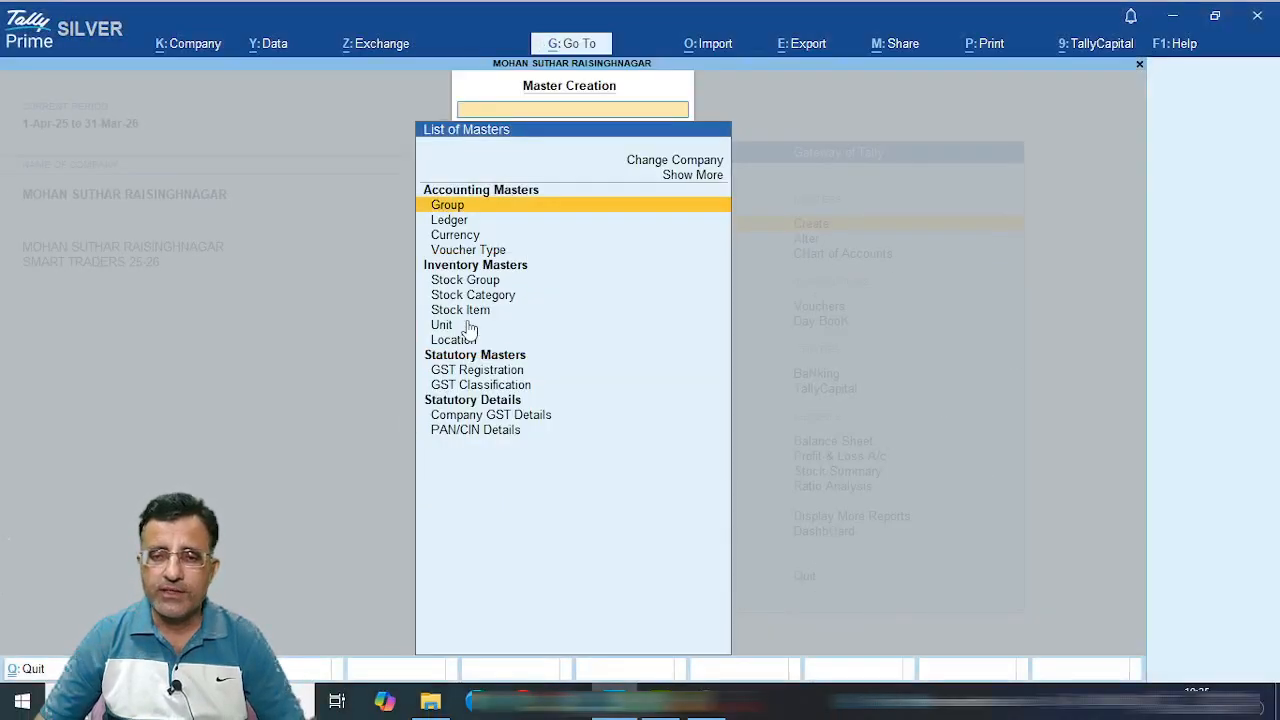
key("Escape")
key("F11")
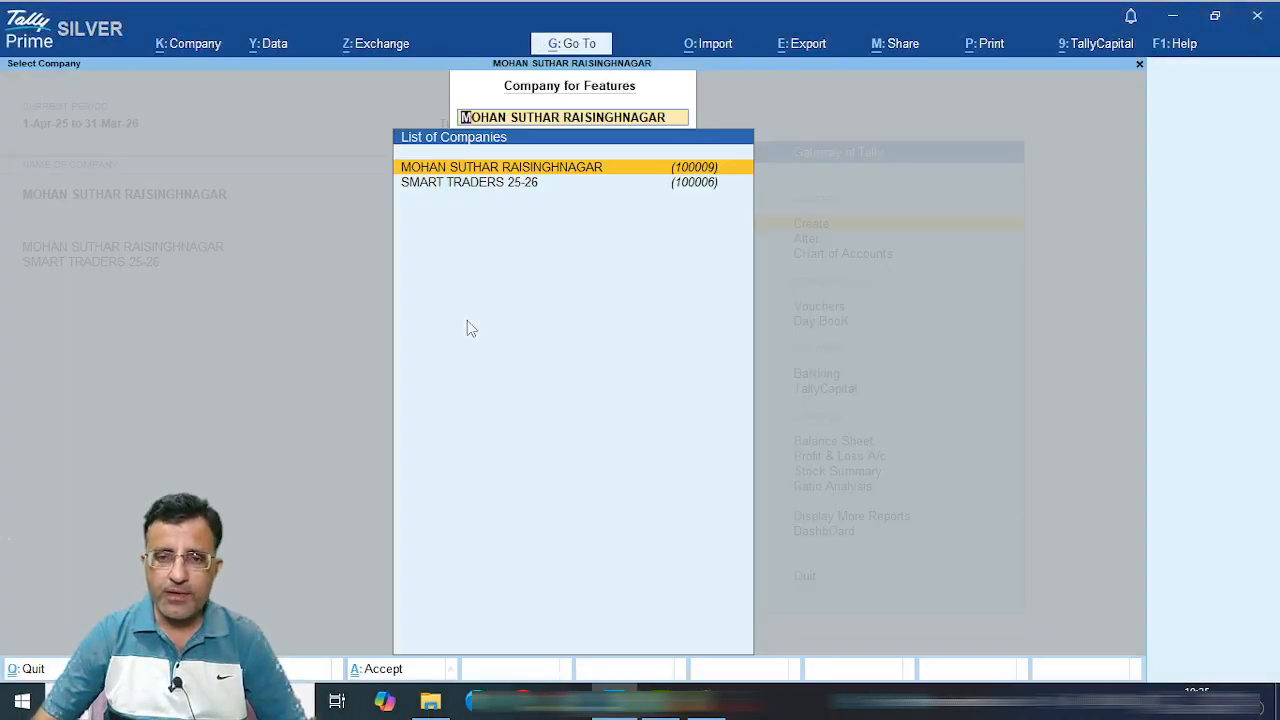
key("Return")
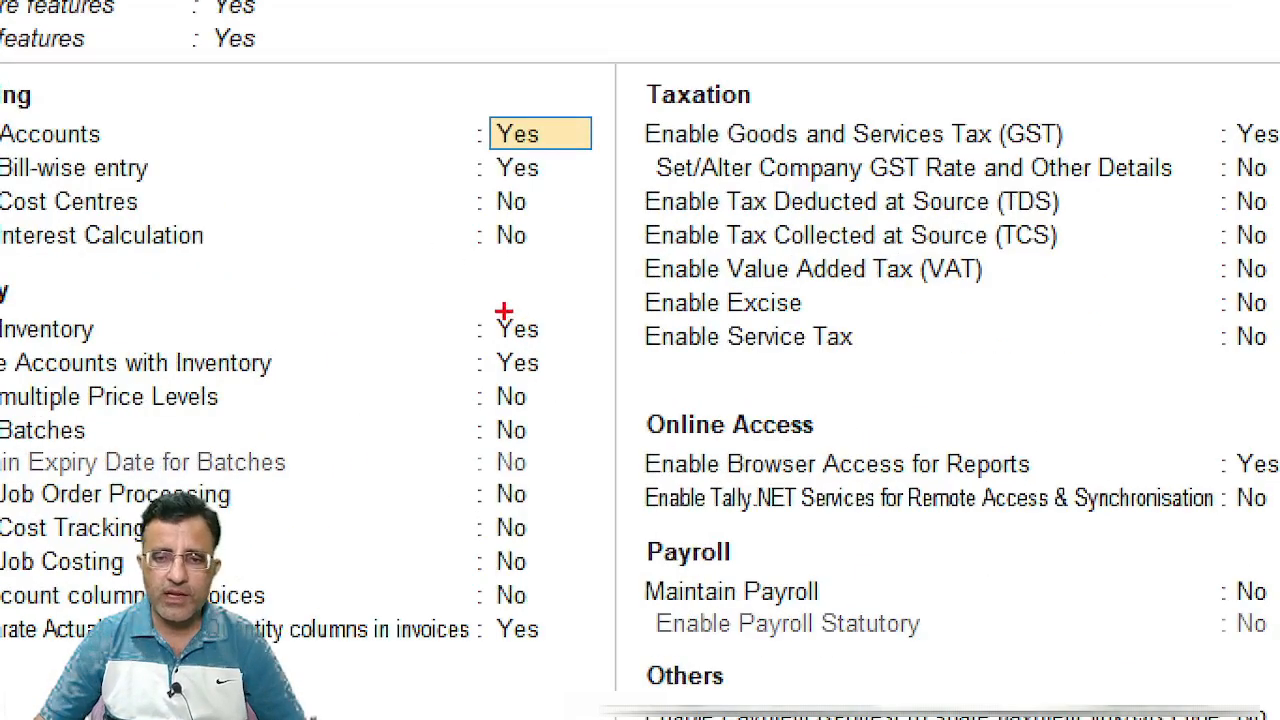
Set Maintain Inventory to No and close the company features screen.
mouse_move(490, 332)
left_mouse_down()
mouse_move(520, 350)
mouse_move(567, 347)
left_mouse_up()
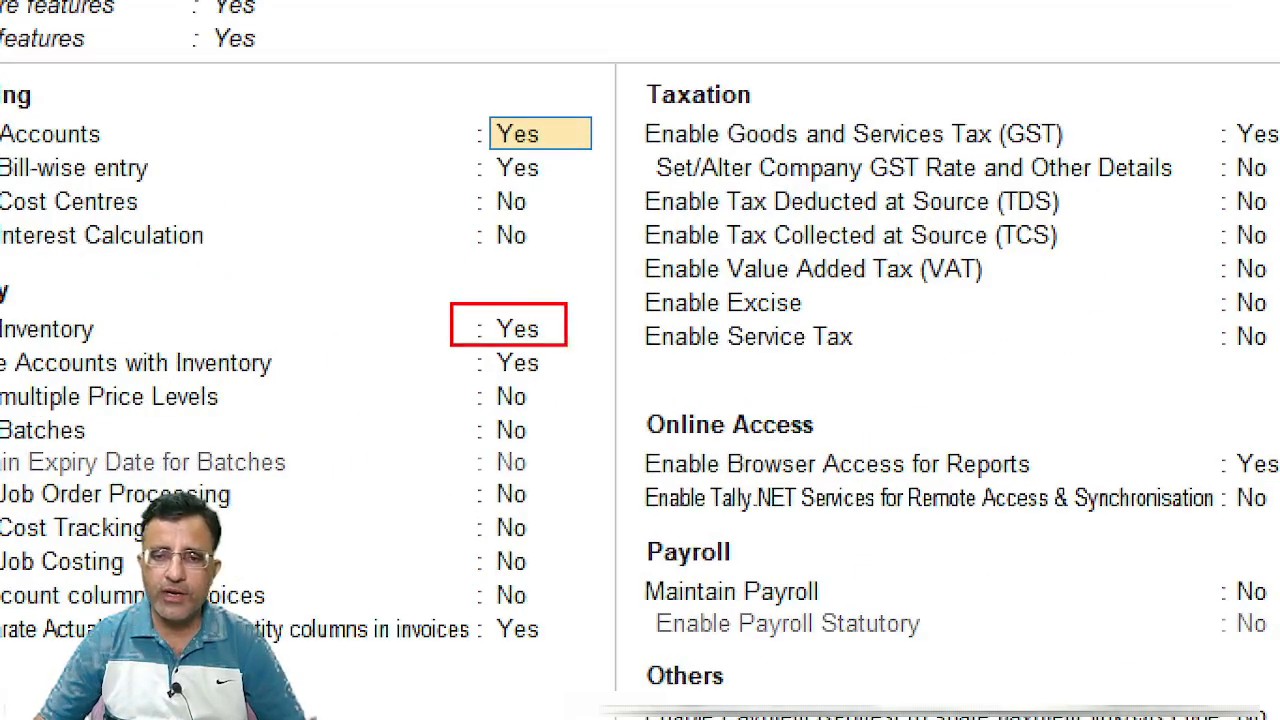
key("Escape")
left_click(518, 332)
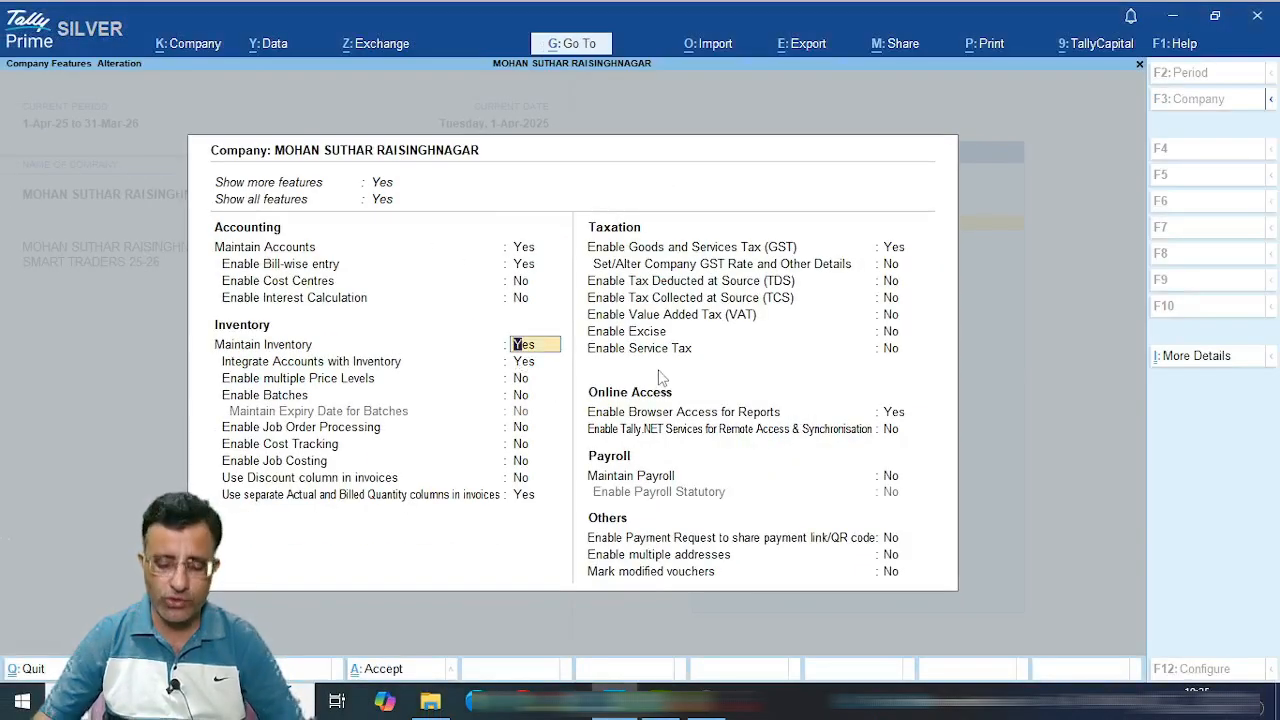
key("n")
key("Return")
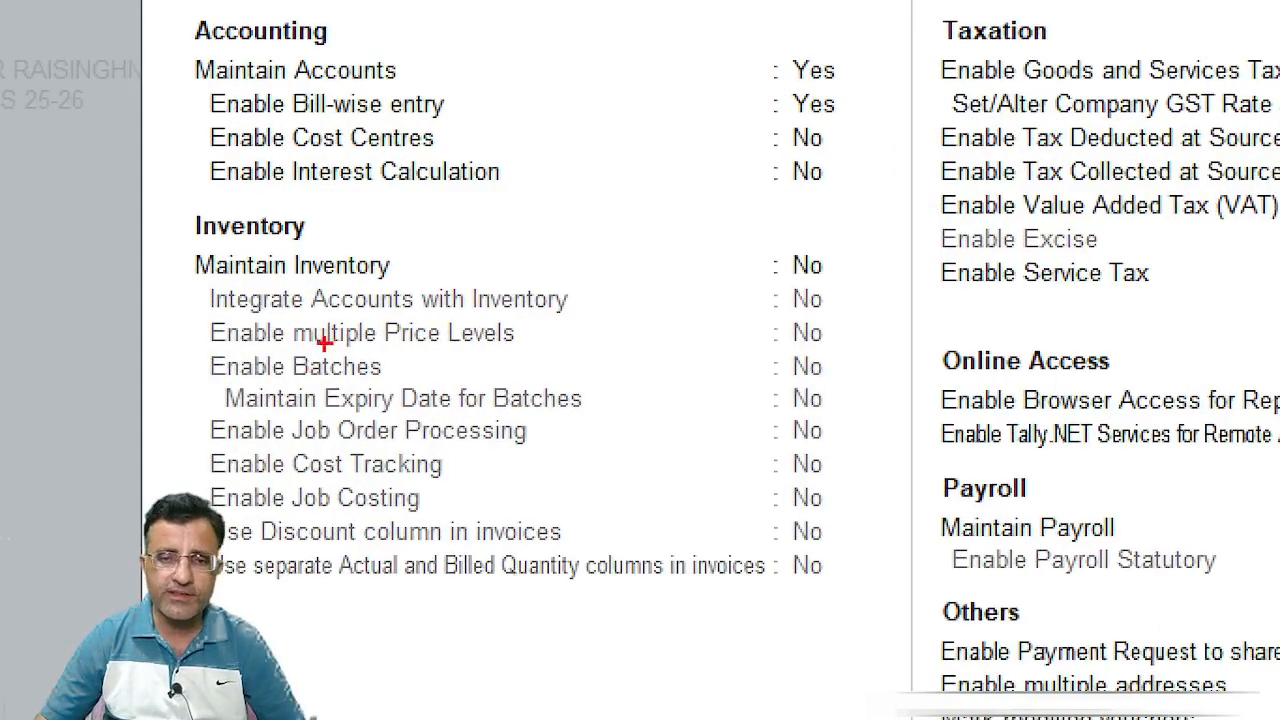
mouse_move(205, 289)
left_mouse_down()
mouse_move(688, 583)
mouse_move(902, 613)
left_mouse_up()
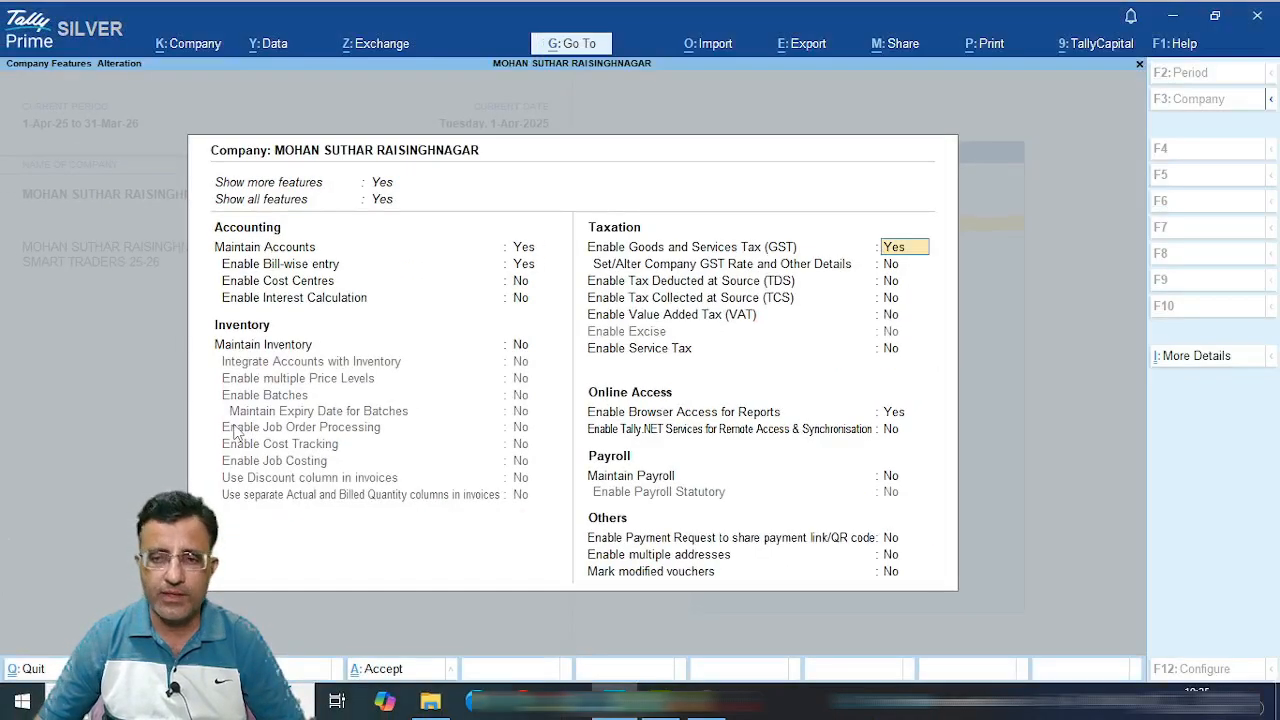
key("Escape")
key("Escape")
key("Escape")
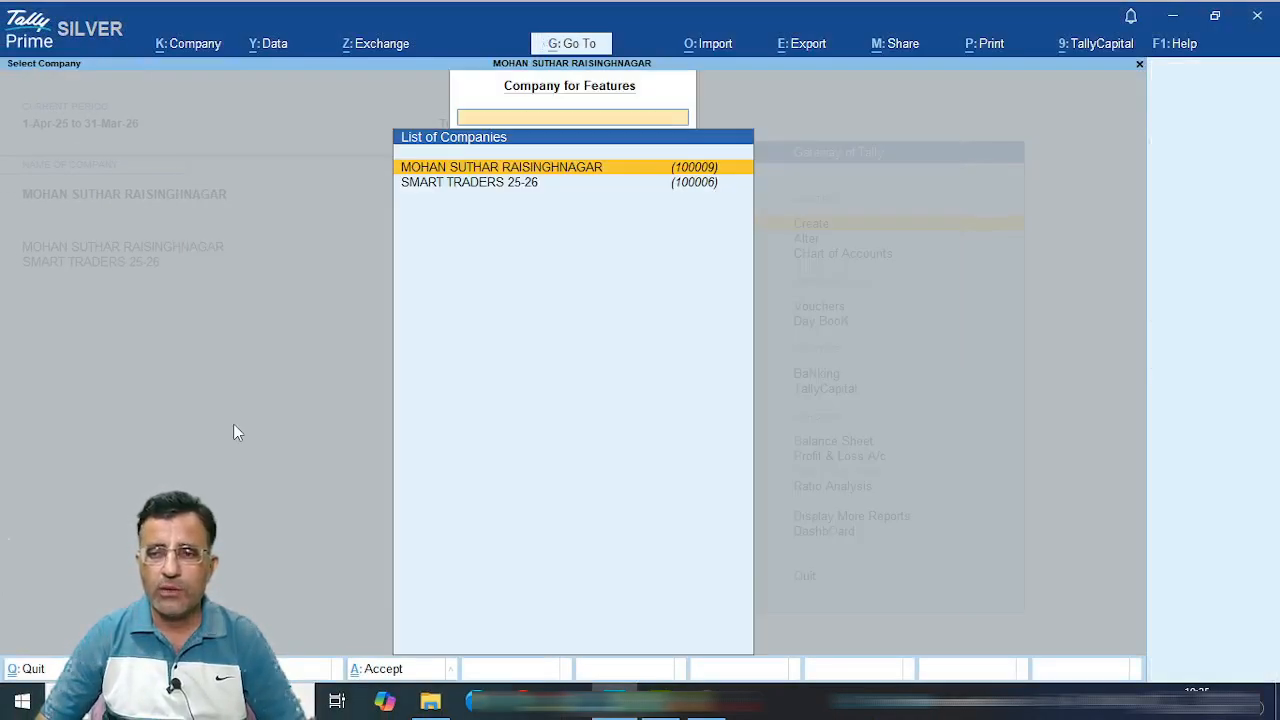
Check that the List of Masters shows only accounting and statutory masters, then return to Company for Features.
key("Return")
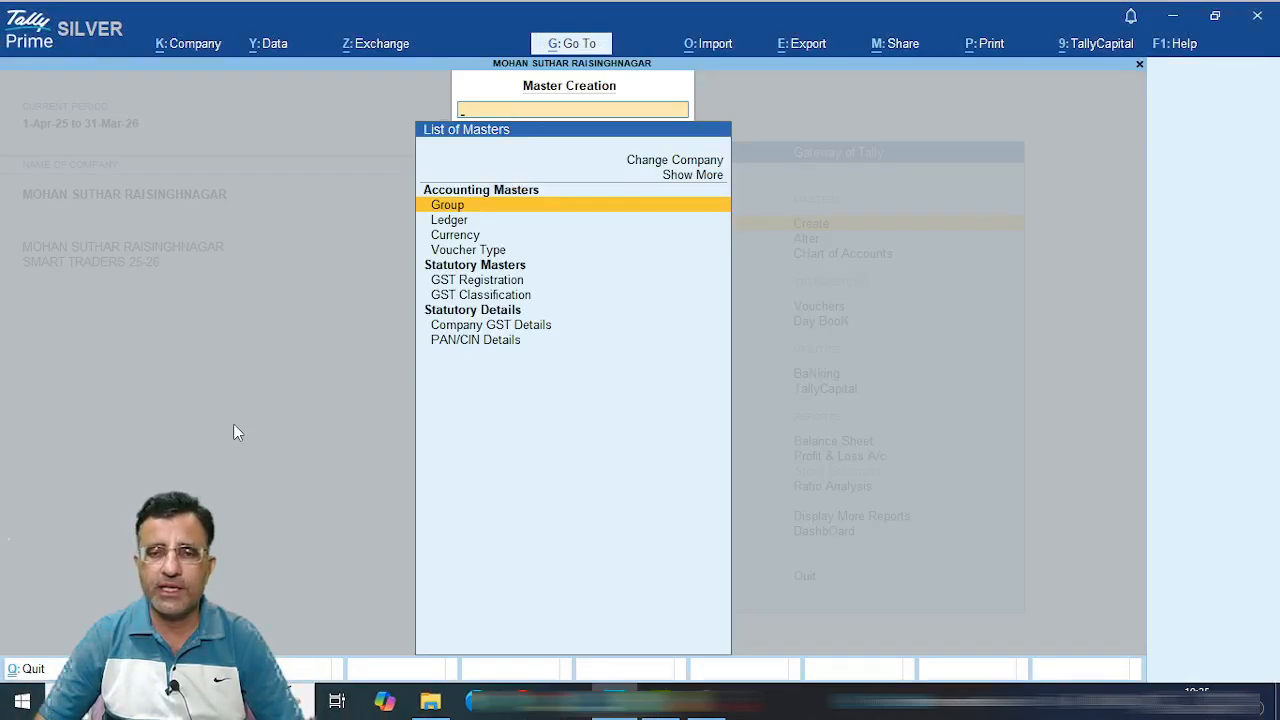
key("Down")
key("Down")
key("Down")
key("Down")
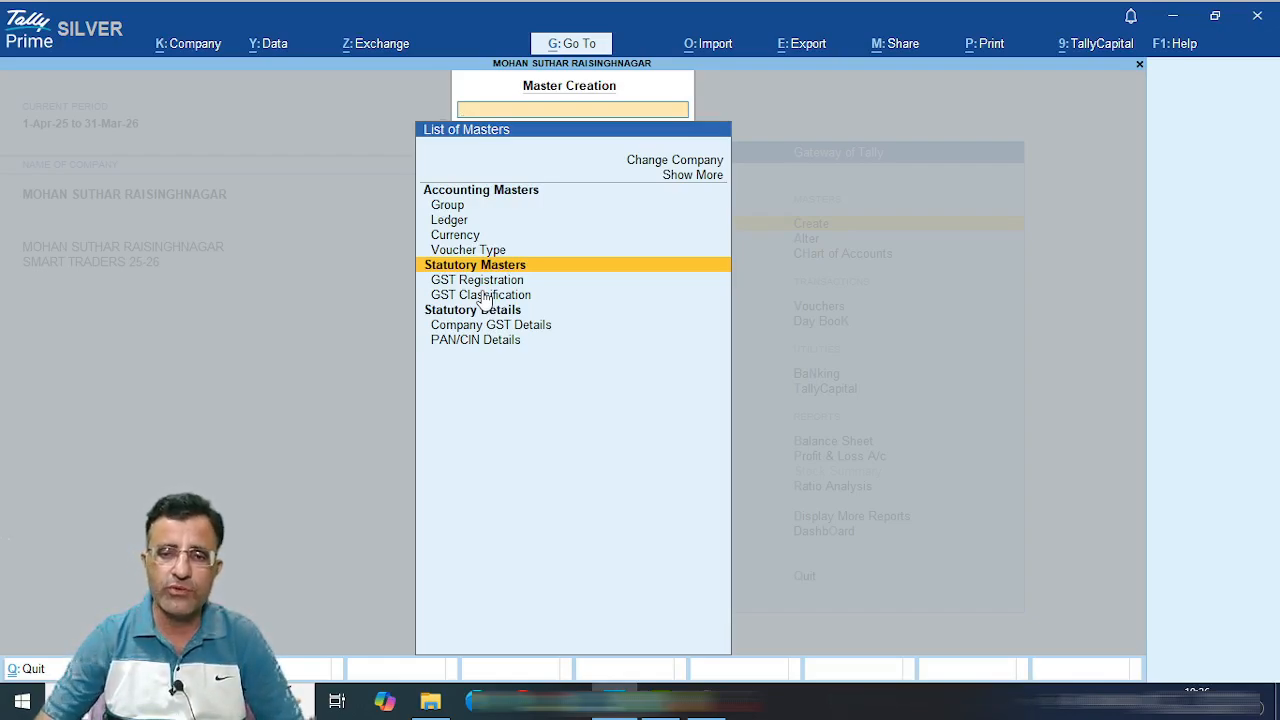
key("Escape")
key("F11")
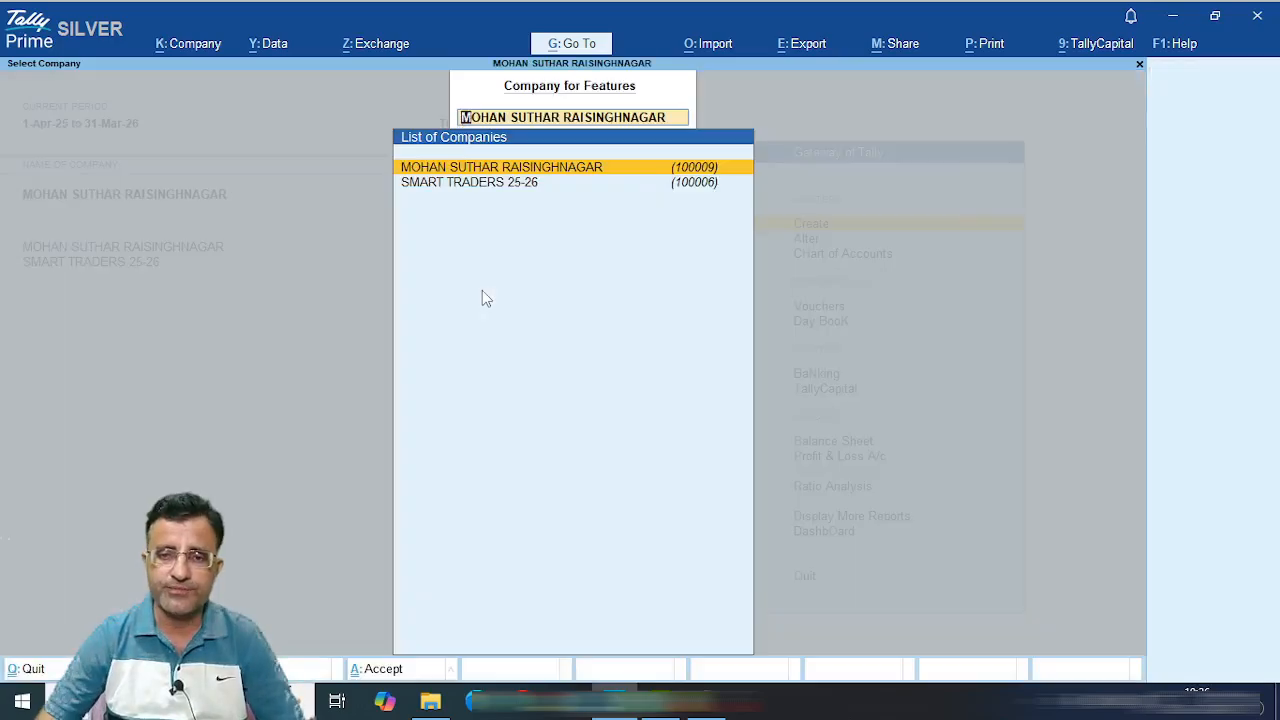
Set Maintain Inventory back to Yes for the company, leaving Integrate Accounts with Inventory at No.
key("Return")
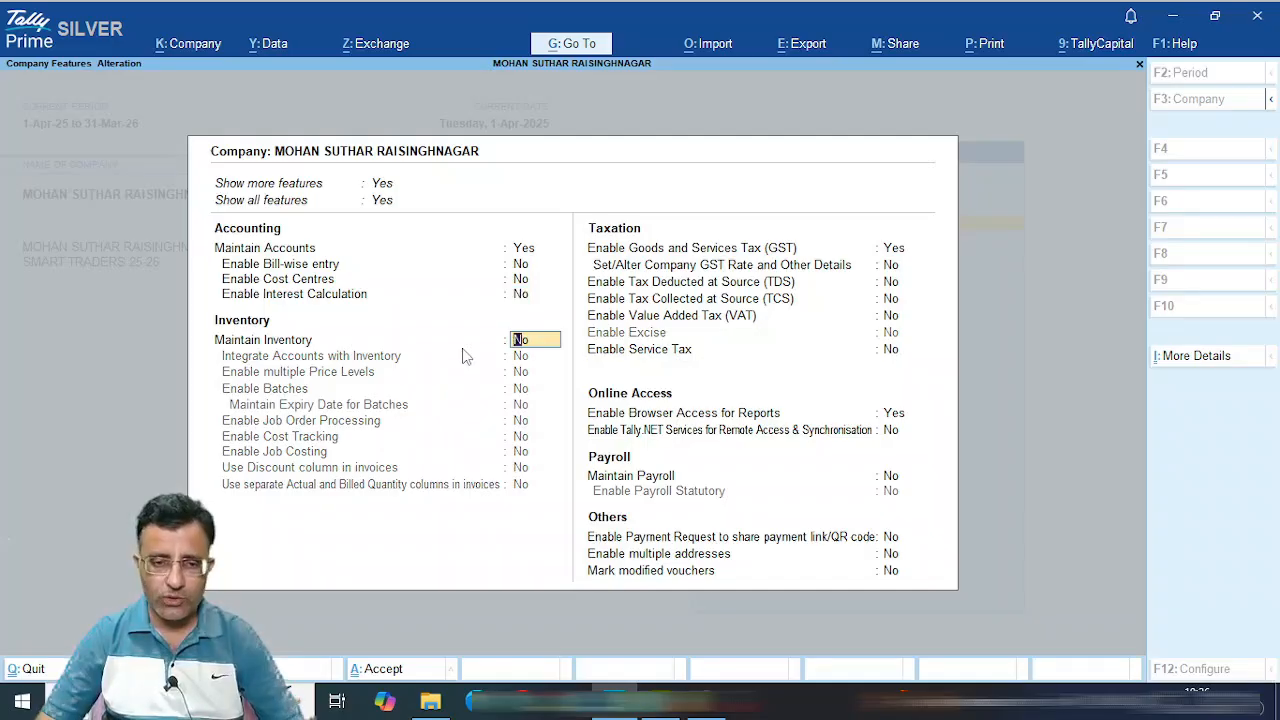
key("Return")
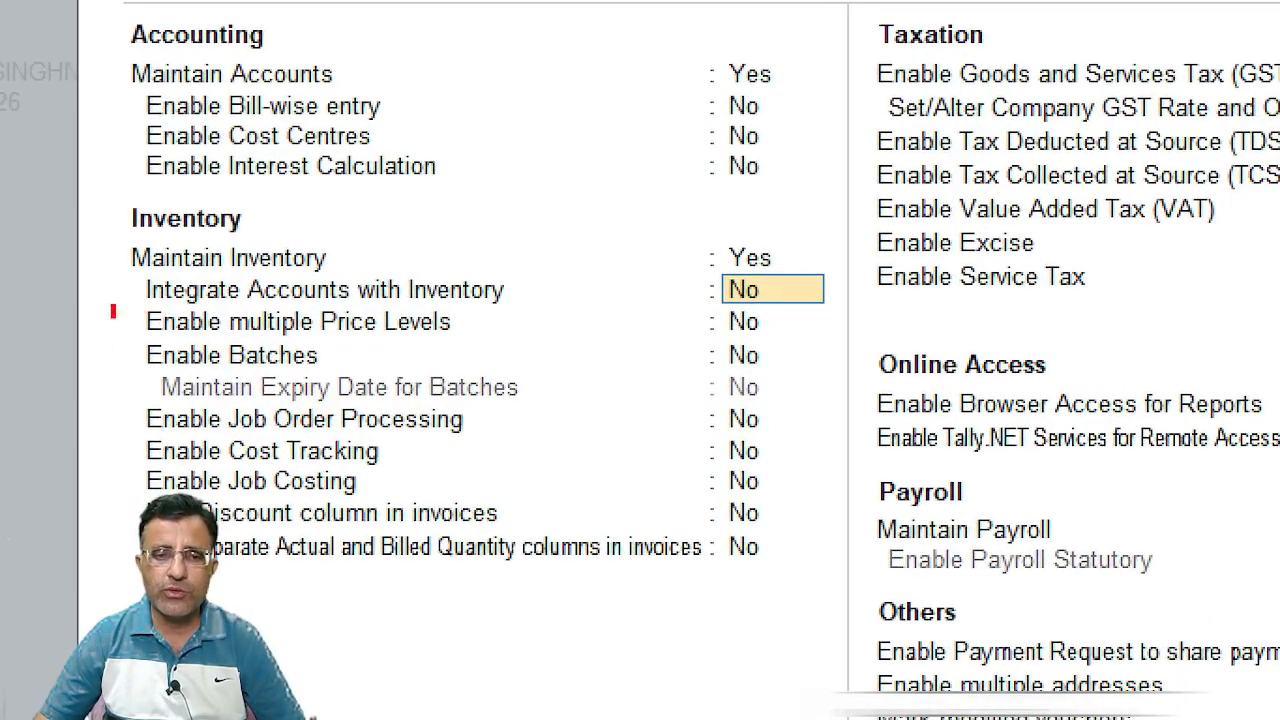
mouse_move(115, 305)
left_mouse_down()
mouse_move(851, 686)
mouse_move(838, 672)
left_mouse_up()
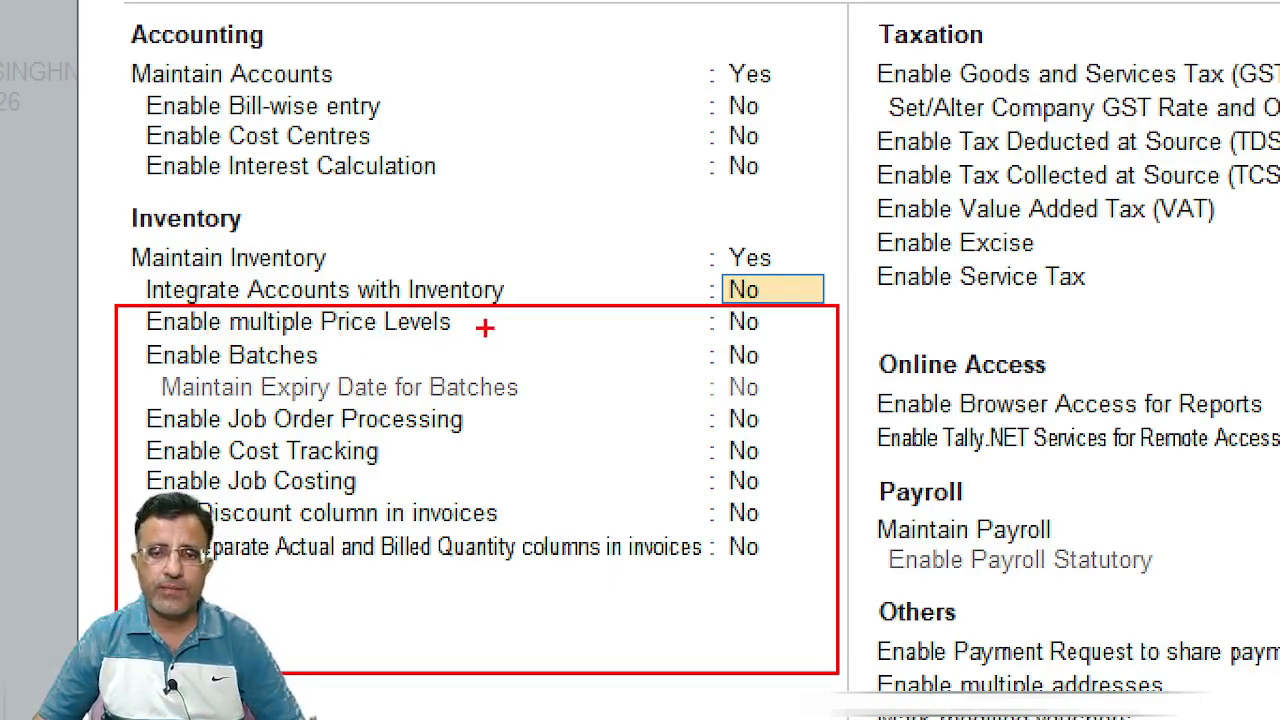
mouse_move(495, 327)
left_mouse_down()
mouse_move(690, 311)
mouse_move(688, 341)
left_mouse_up()
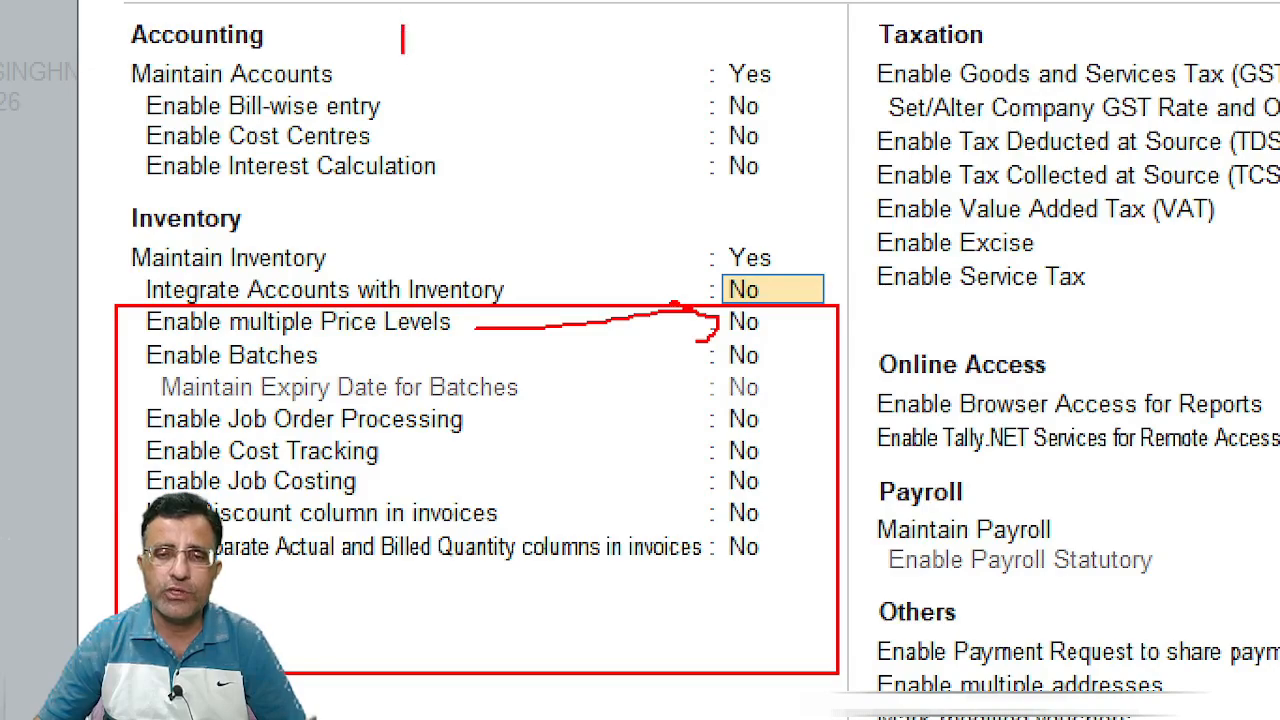
left_click_drag(433, 43, 531, 57)
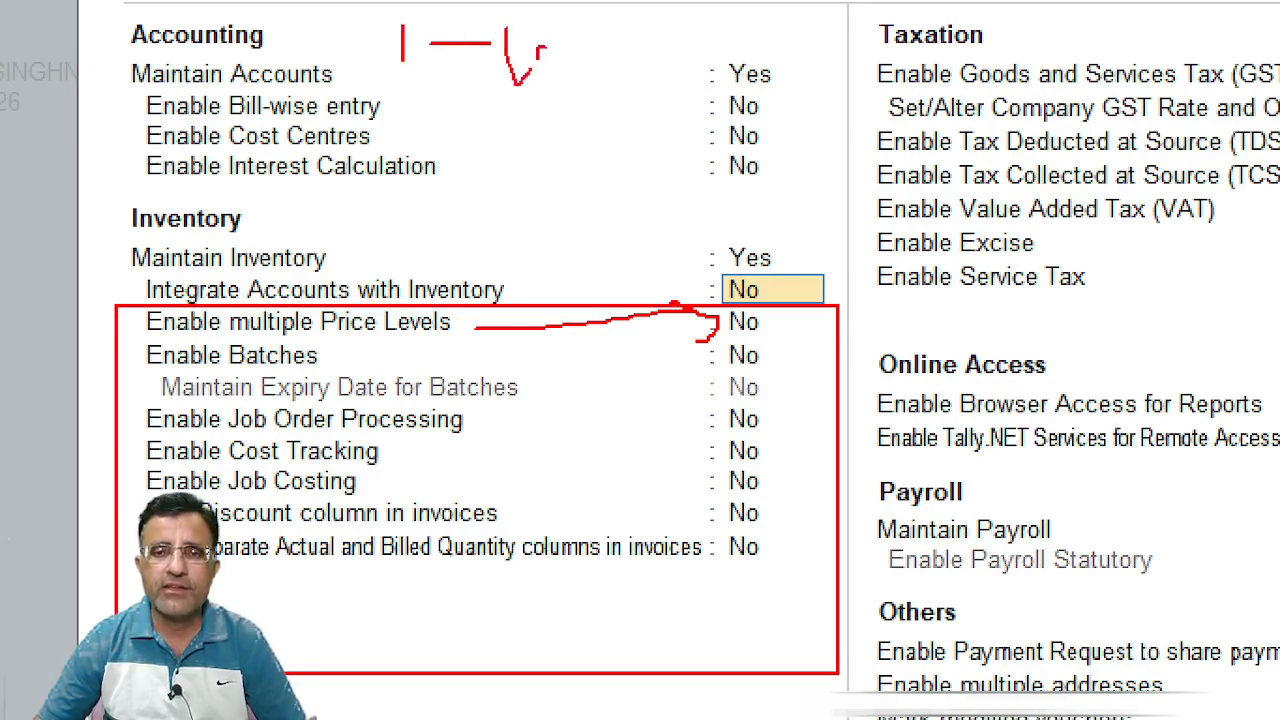
left_click_drag(614, 49, 700, 63)
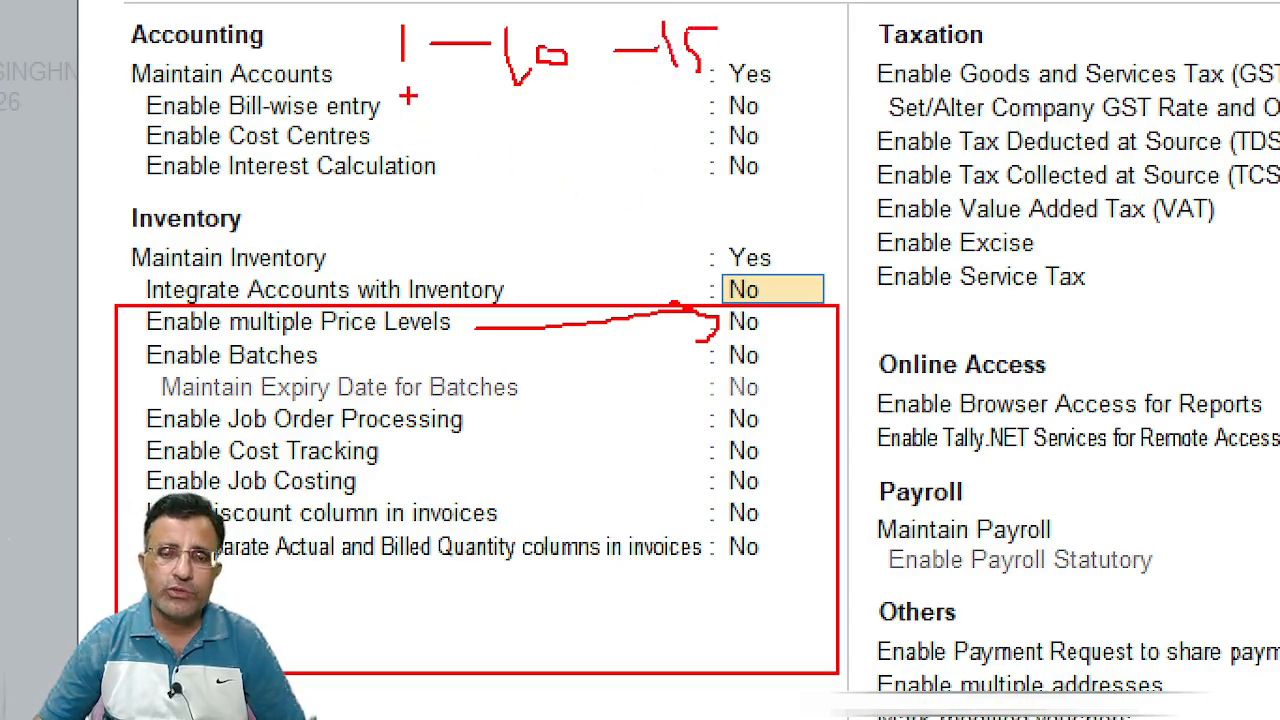
mouse_move(406, 109)
left_mouse_down()
mouse_move(407, 129)
mouse_move(524, 104)
mouse_move(663, 155)
left_mouse_up()
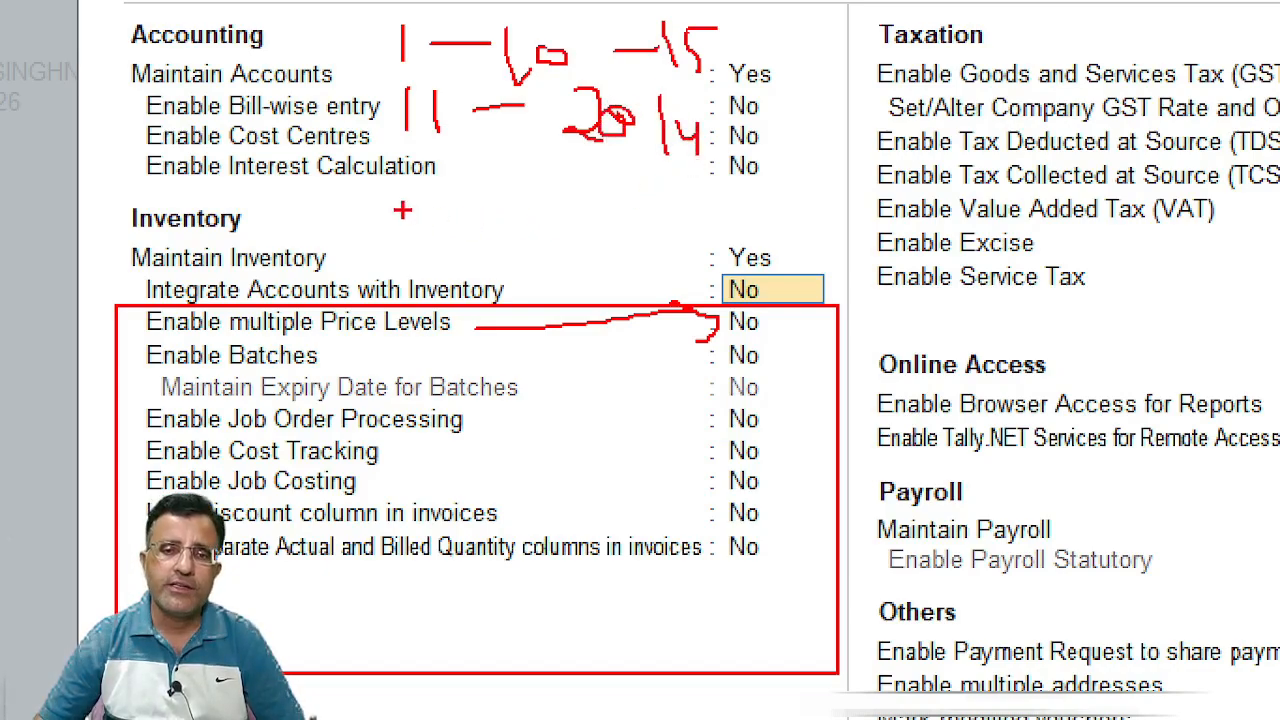
mouse_move(388, 198)
left_mouse_down()
mouse_move(450, 212)
mouse_move(468, 236)
mouse_move(578, 209)
mouse_move(602, 230)
mouse_move(642, 194)
left_mouse_up()
mouse_move(645, 196)
left_mouse_down()
mouse_move(668, 224)
mouse_move(714, 198)
mouse_move(722, 226)
left_mouse_up()
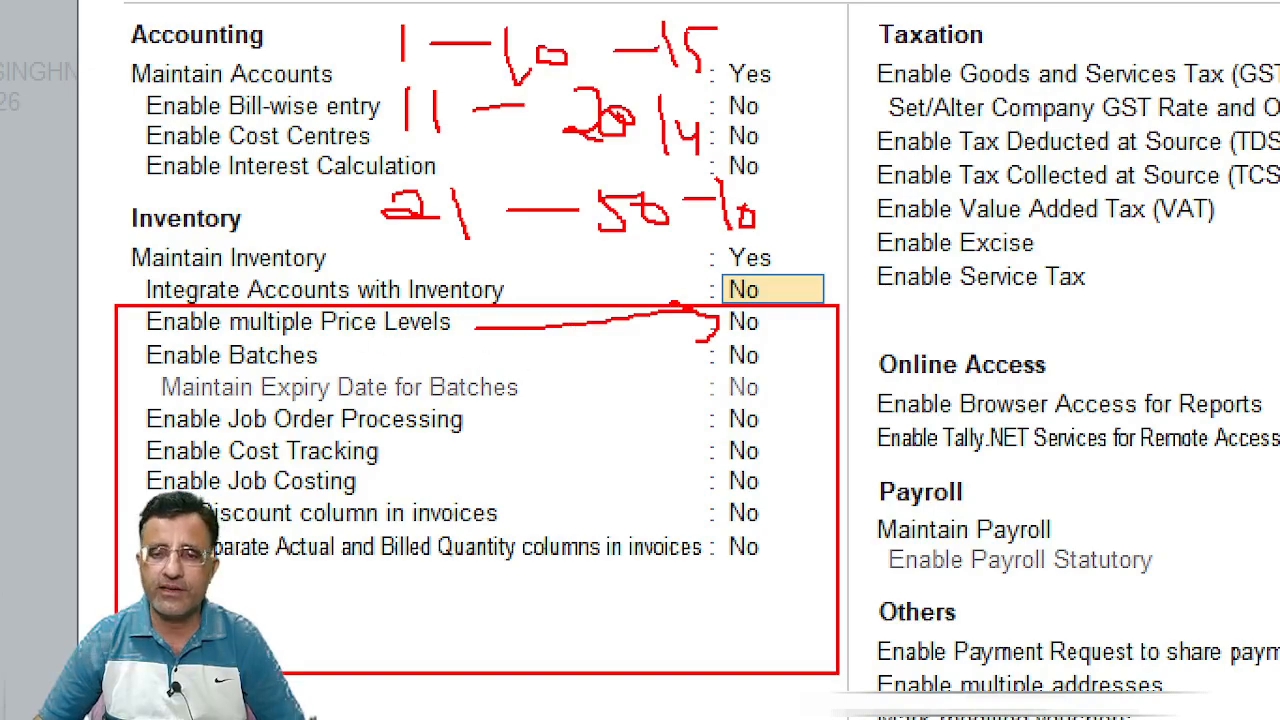
left_click_drag(327, 356, 599, 352)
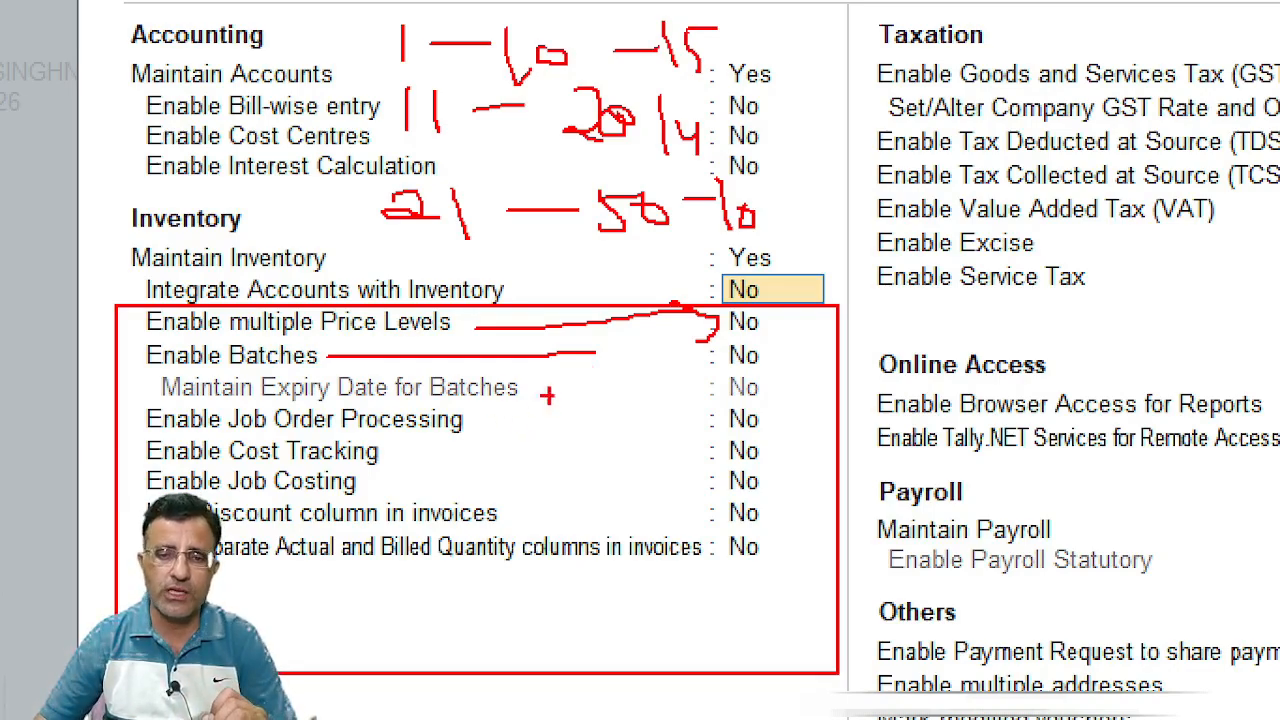
key("Escape")
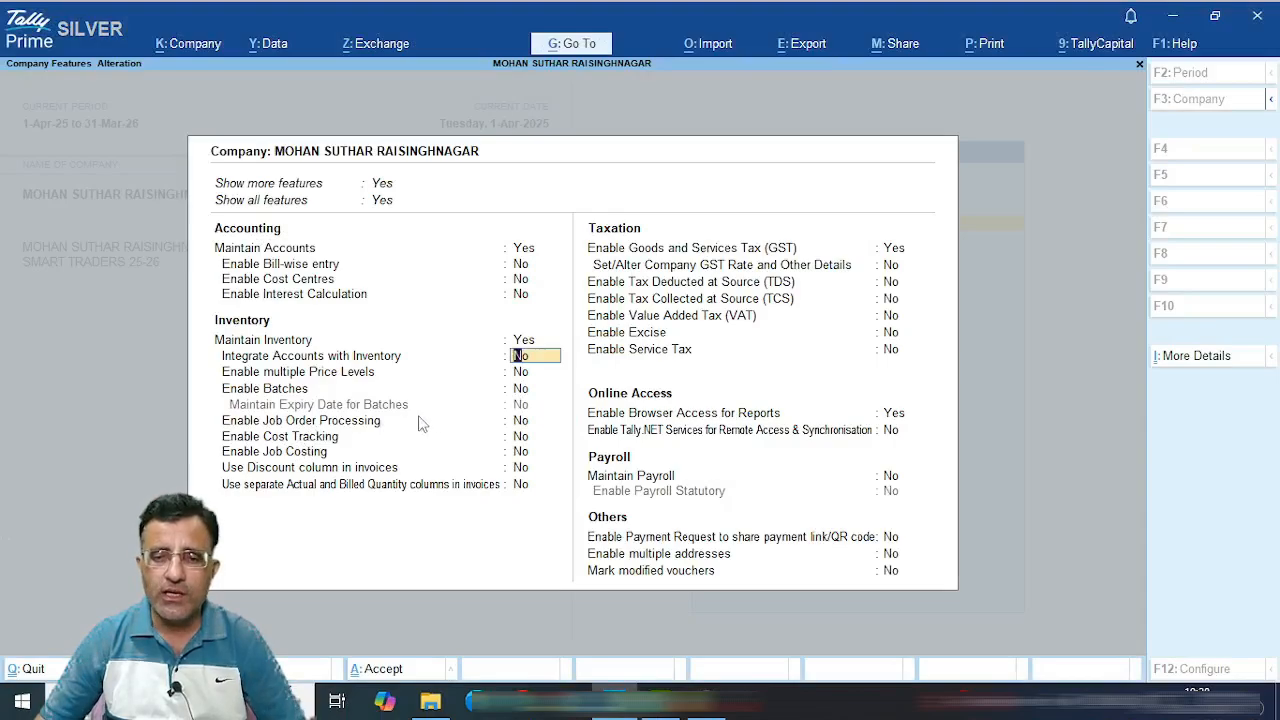
Set the Enable Batches feature to Yes.
key("Down")
key("Down")
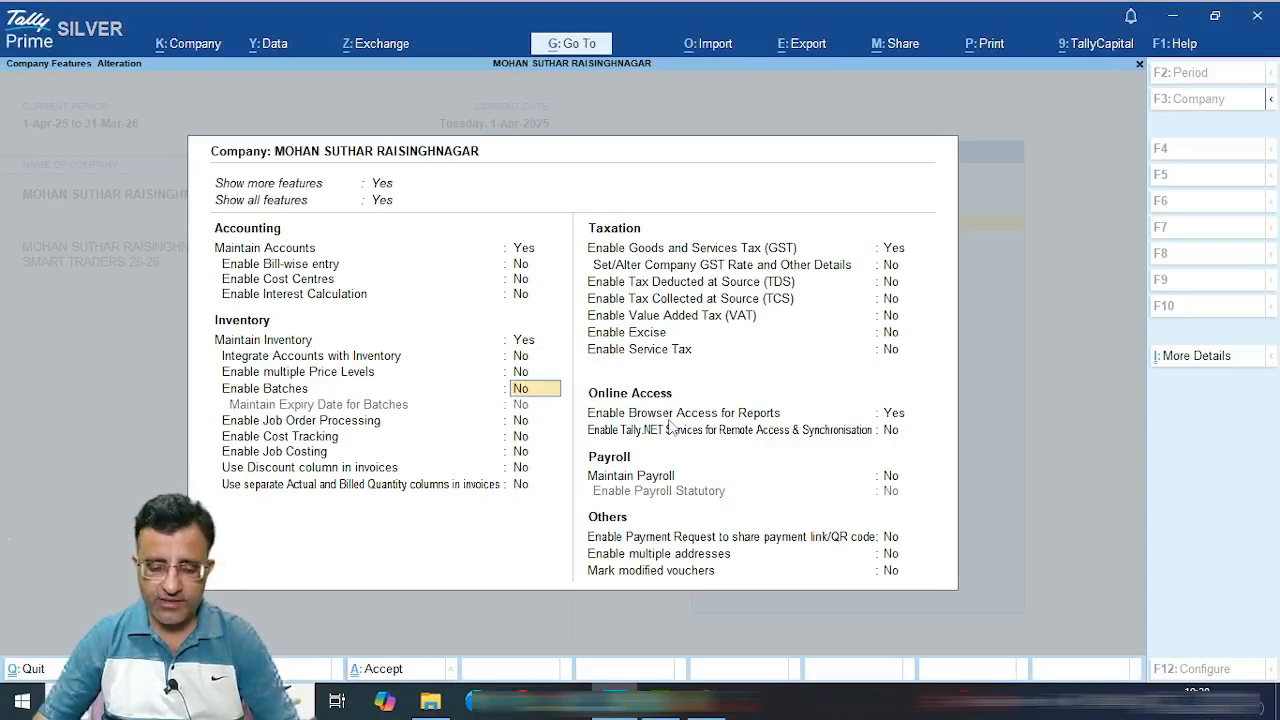
type("Y")
key("Return")
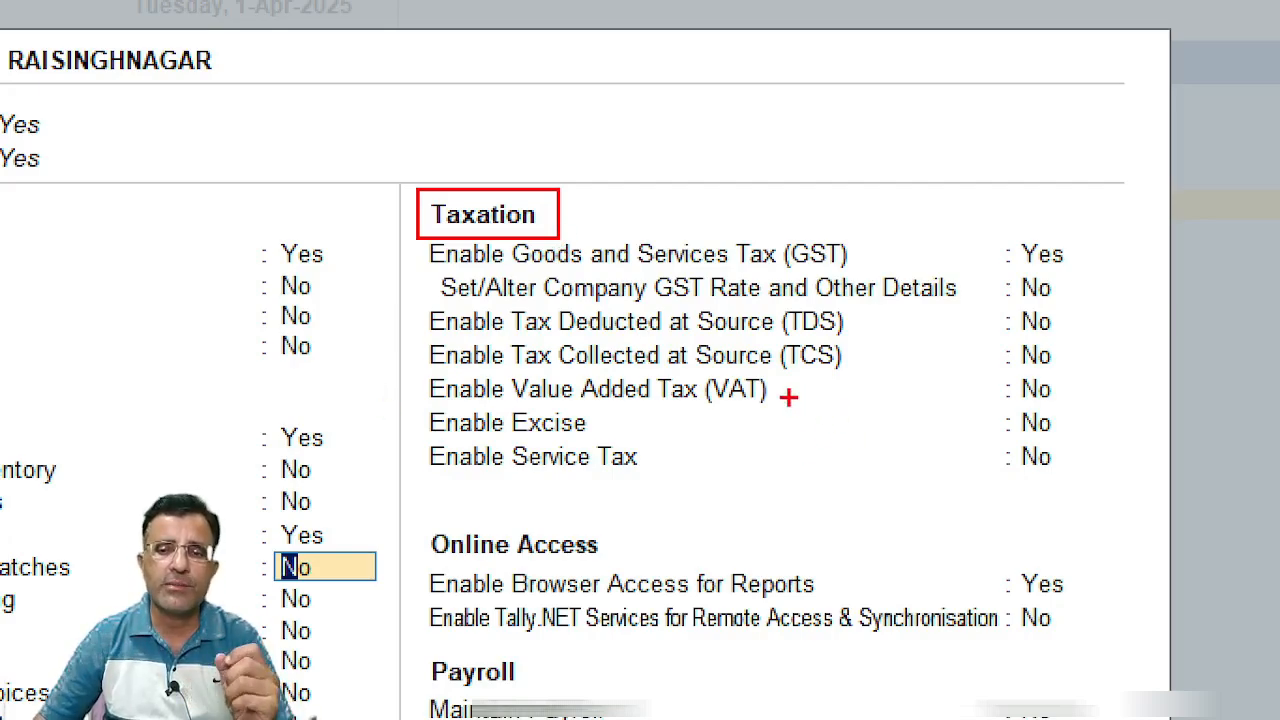
left_click_drag(775, 393, 866, 390)
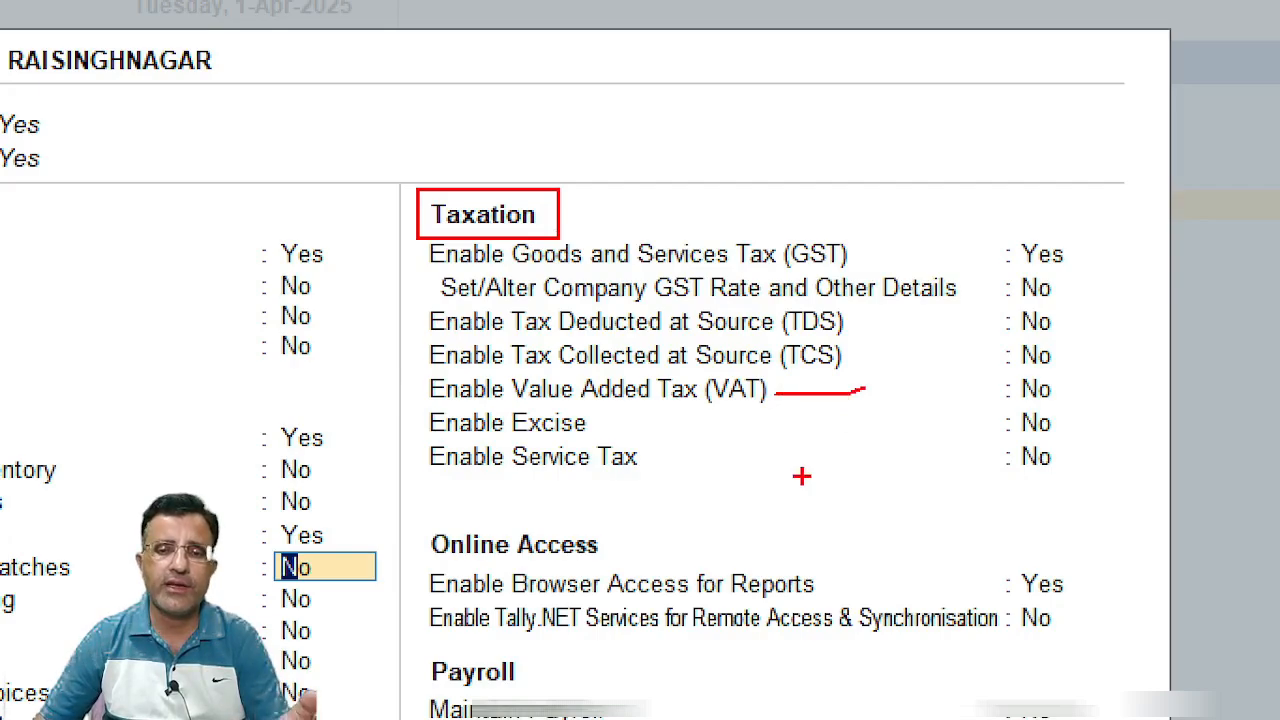
left_click_drag(564, 487, 645, 485)
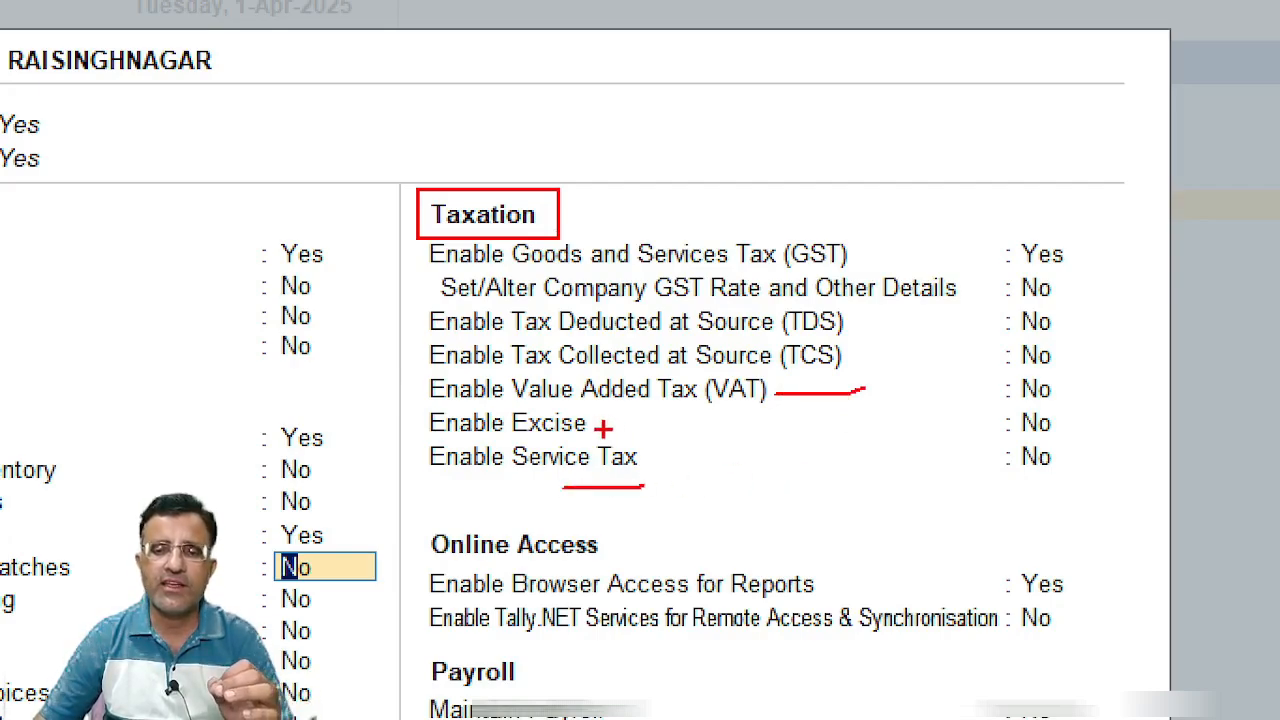
left_click_drag(594, 425, 646, 425)
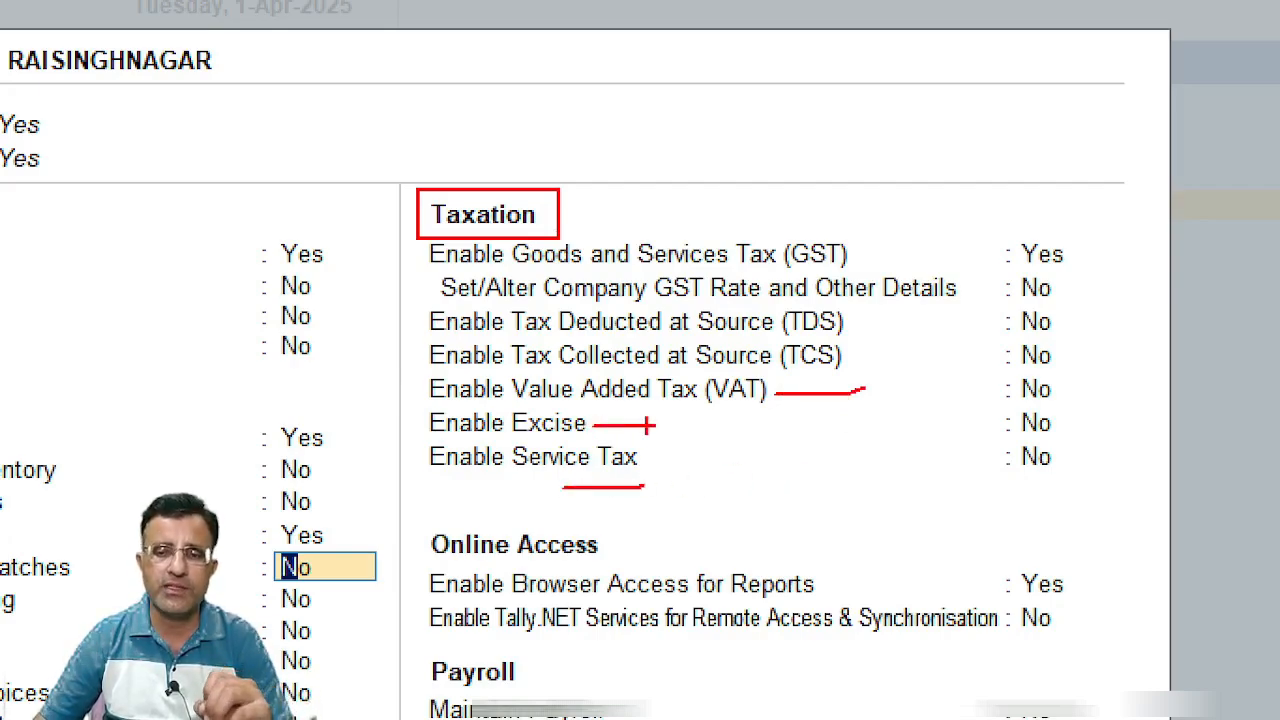
mouse_move(979, 212)
left_mouse_down()
mouse_move(1104, 273)
mouse_move(930, 247)
left_mouse_up()
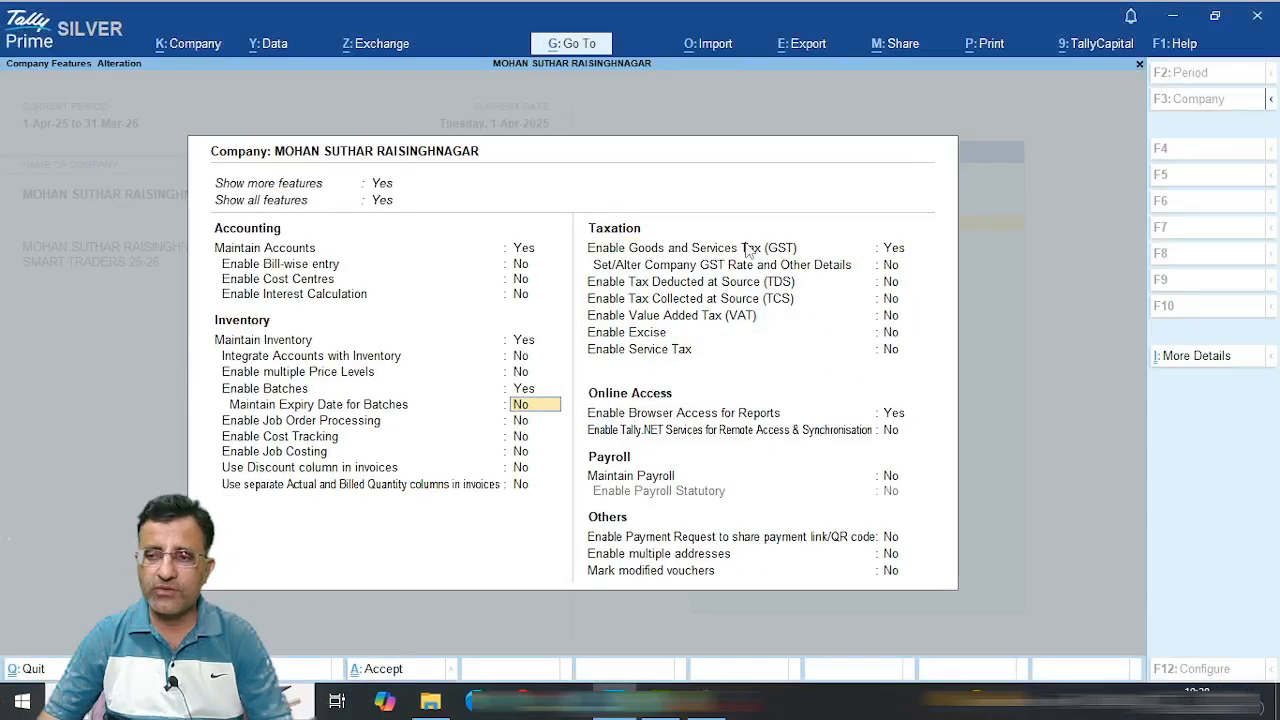
Switch Enable Goods and Services Tax back to Yes so the Rajasthan, Regular GST Details appear.
key("Down")
key("Down")
key("Down")
key("Down")
left_click(748, 250)
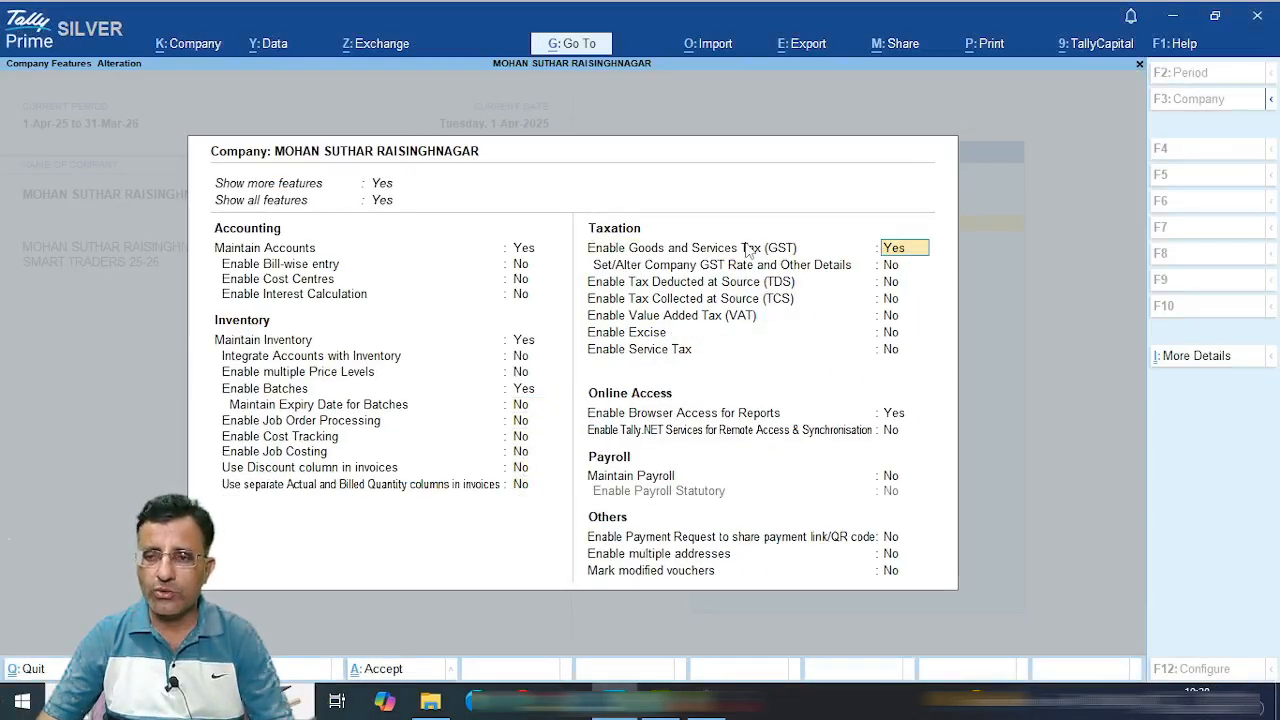
type("n")
key("Return")
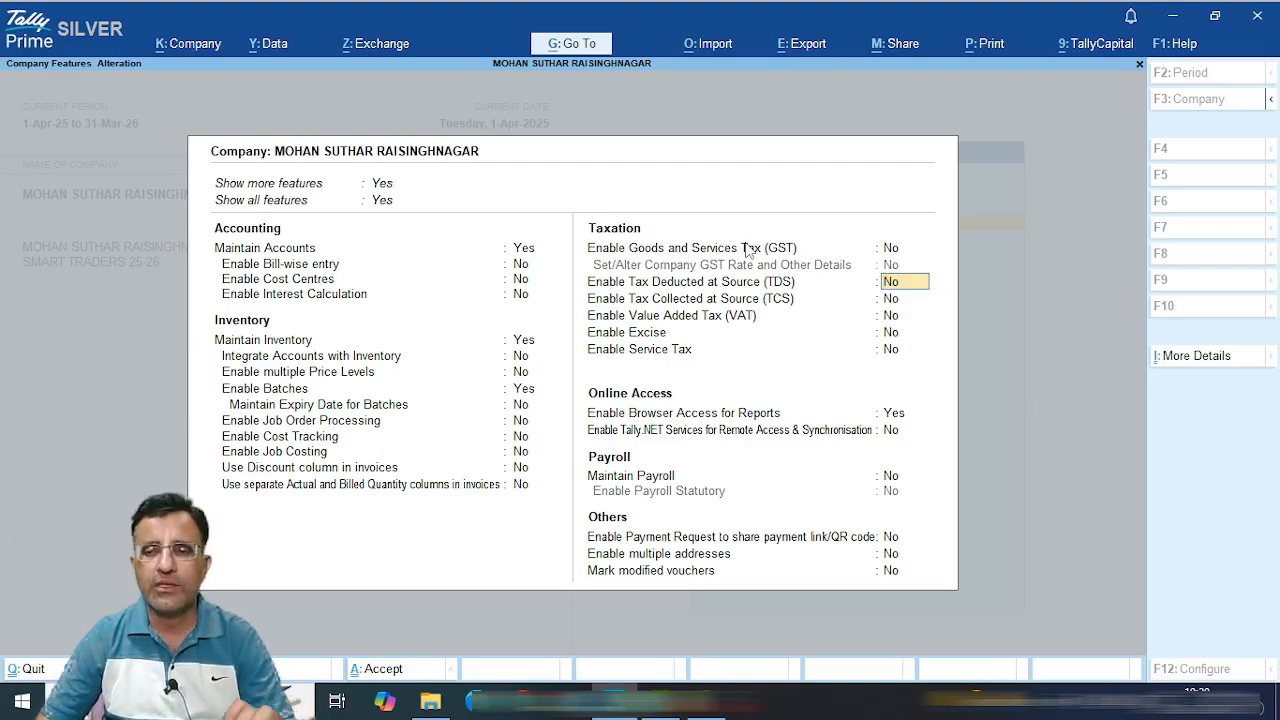
key("Up")
type("Y")
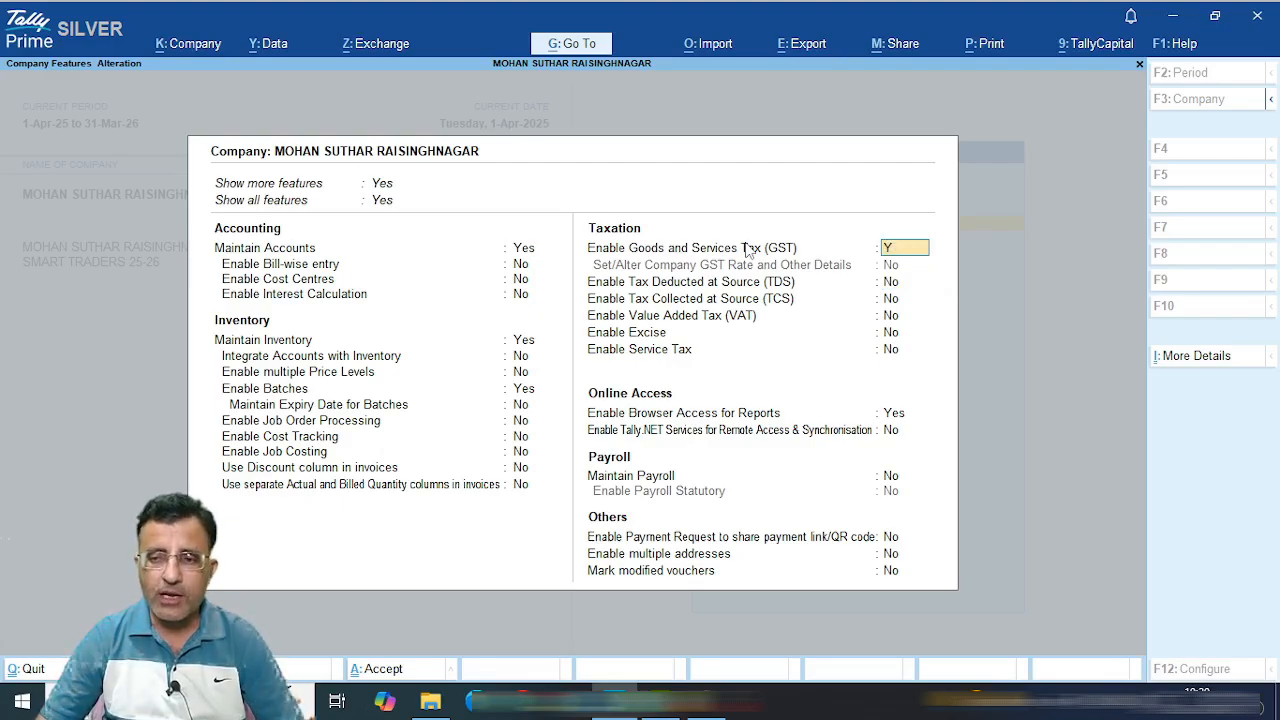
key("Return")
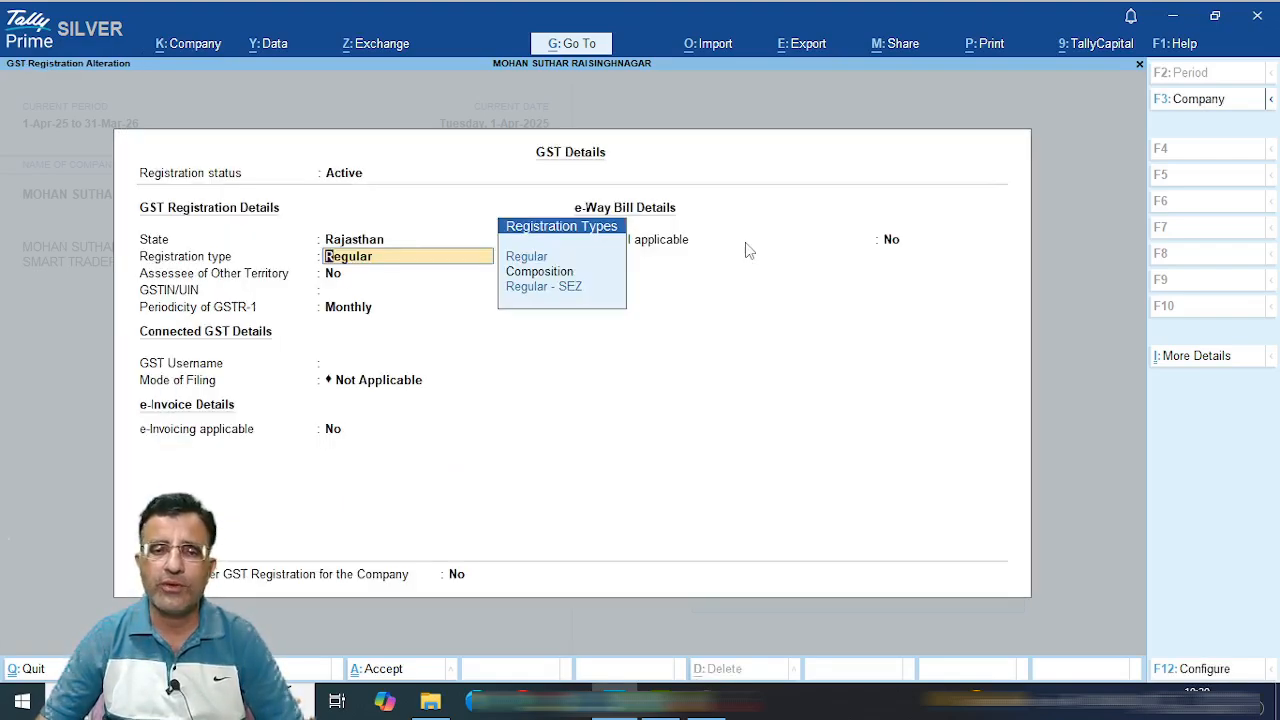
Go back to the Rajasthan State field and bring up the registration type choices.
key("BackSpace")
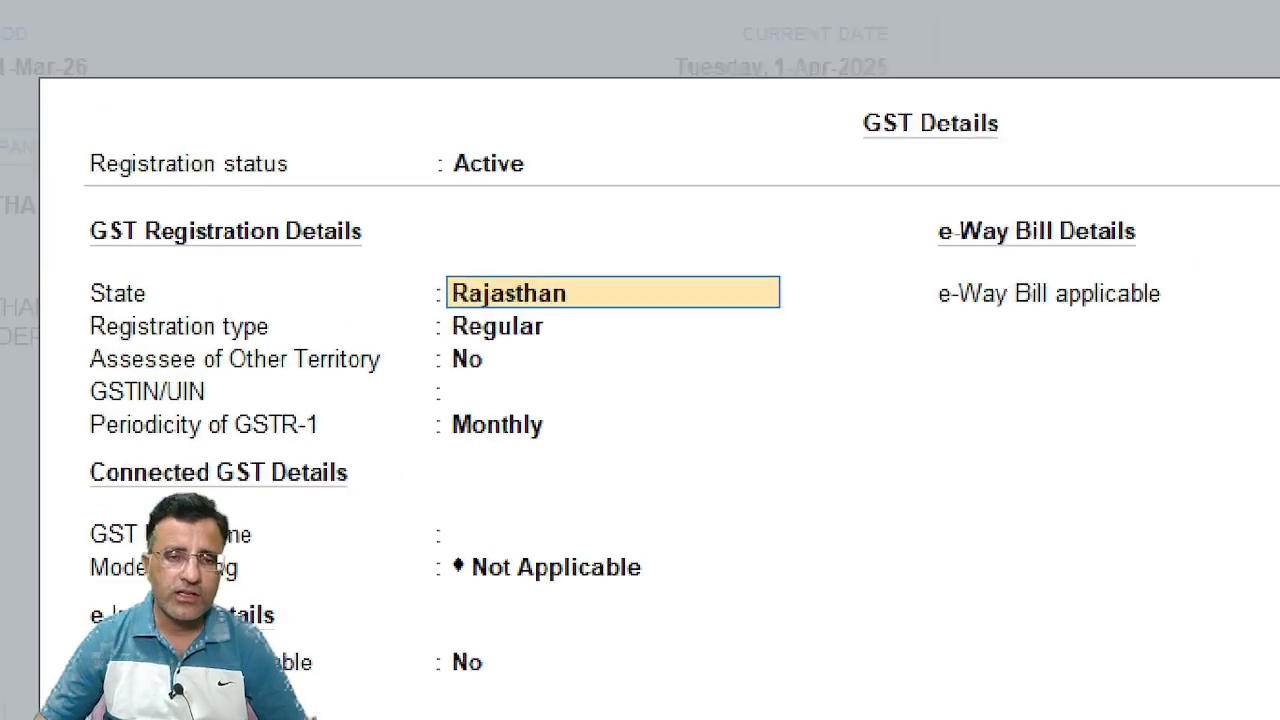
left_click_drag(414, 126, 550, 192)
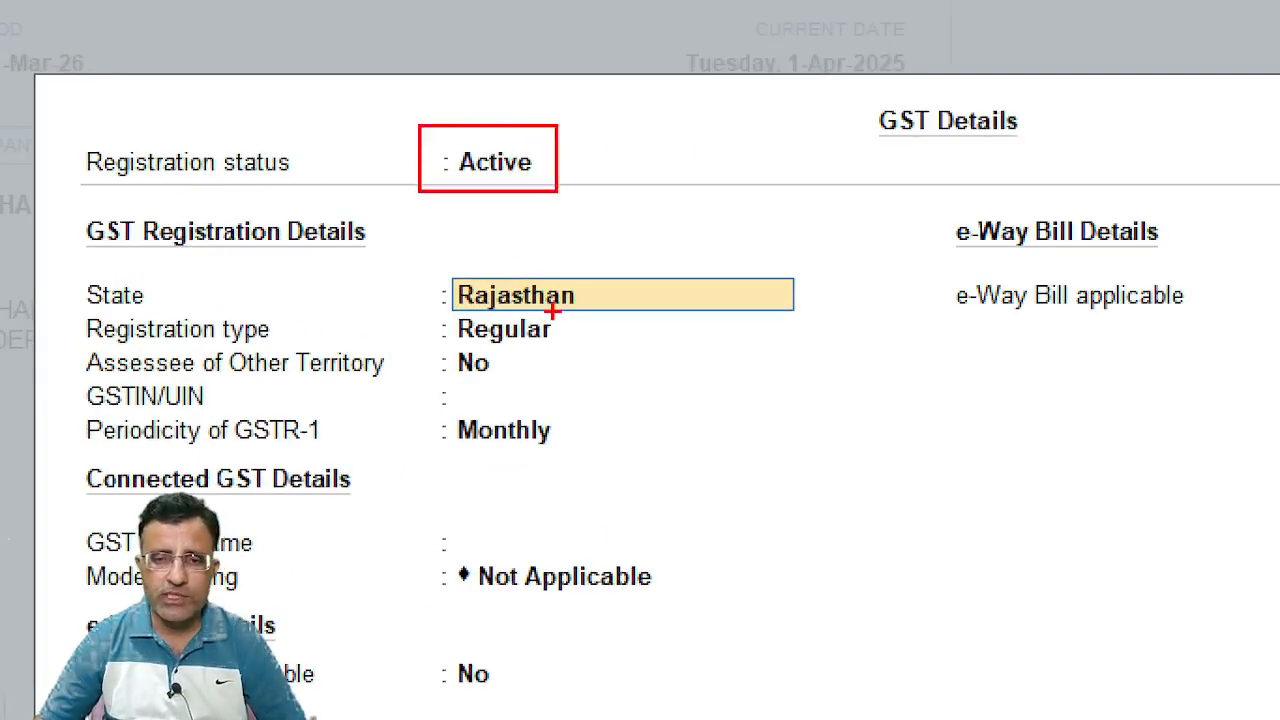
left_click_drag(623, 291, 750, 232)
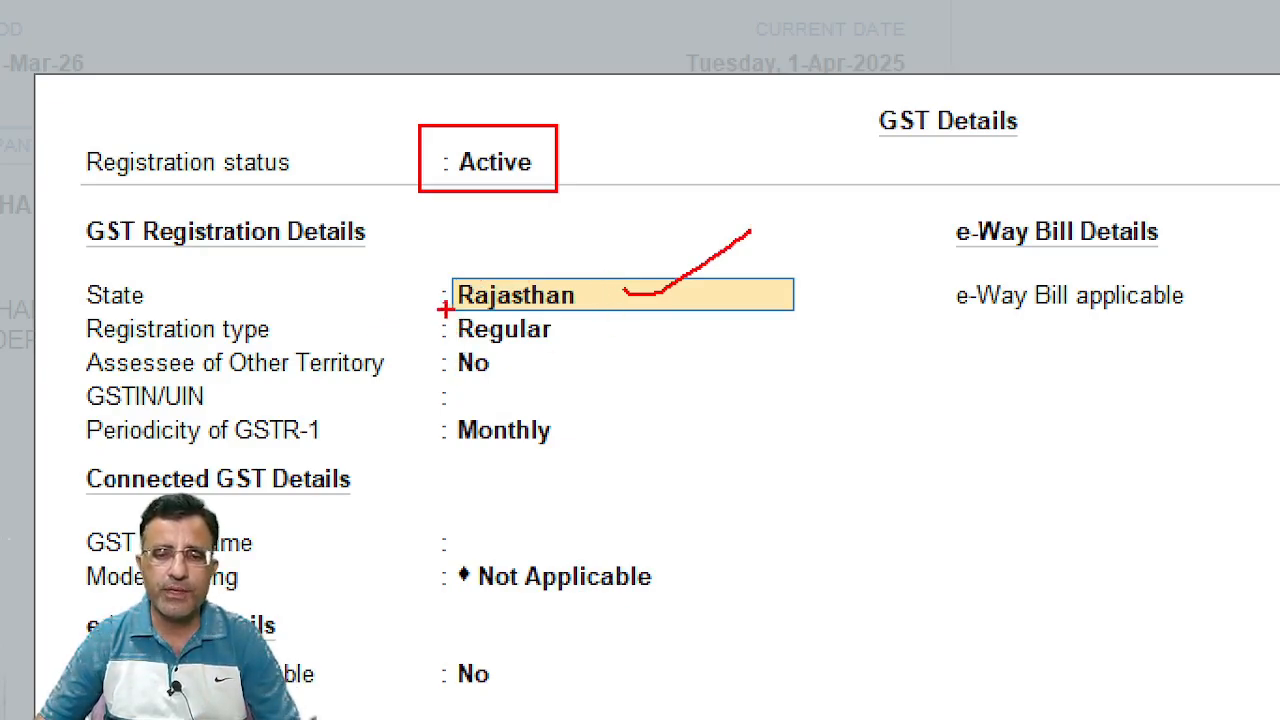
mouse_move(438, 308)
left_mouse_down()
mouse_move(460, 349)
mouse_move(568, 353)
left_mouse_up()
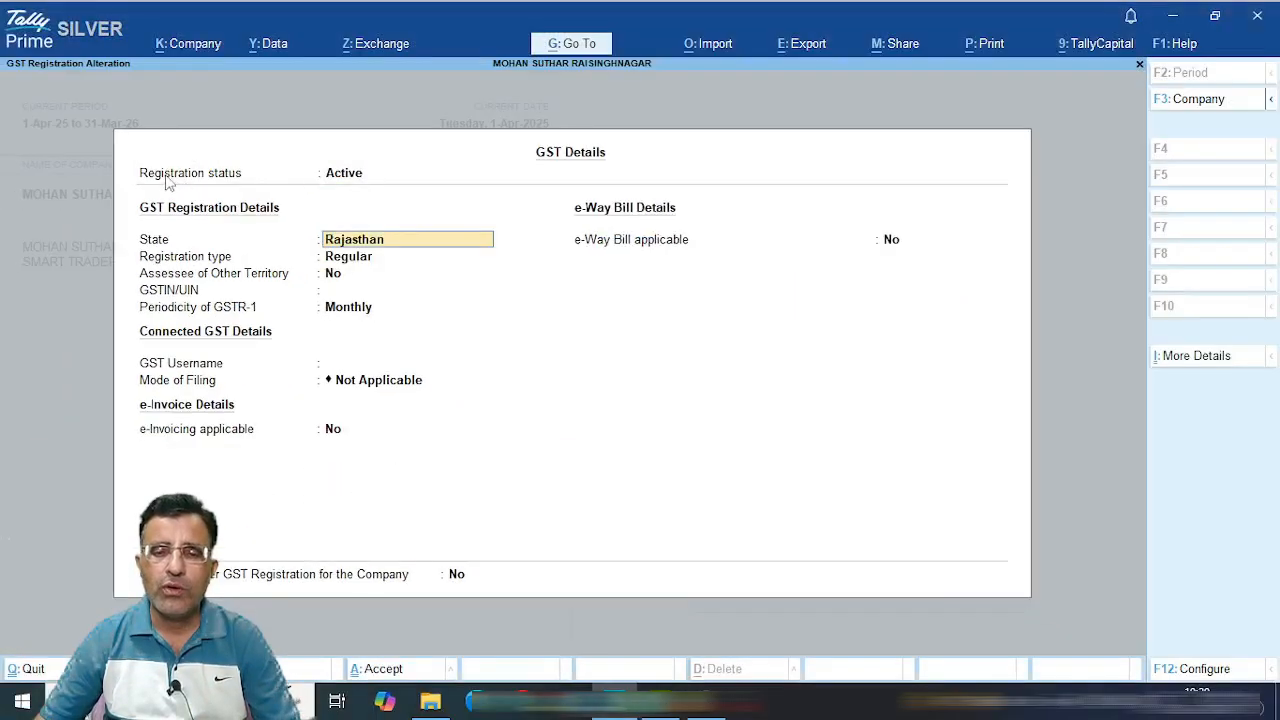
key("Return")
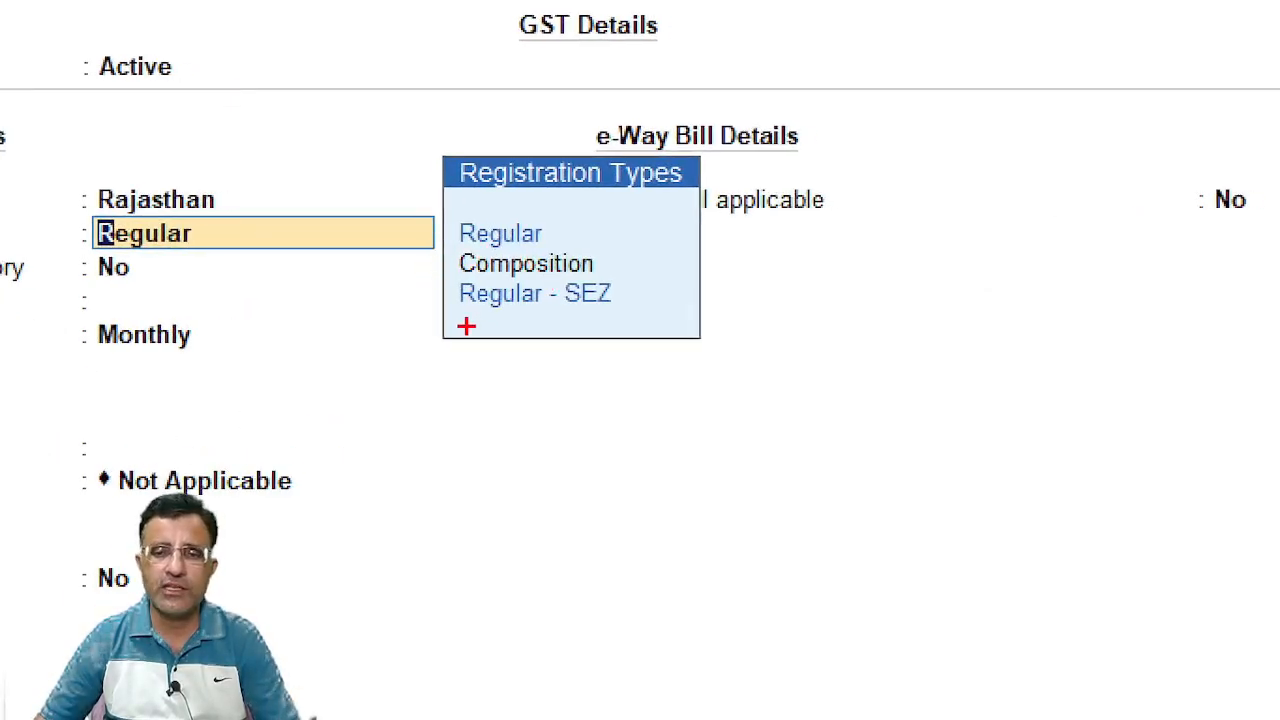
mouse_move(457, 323)
left_mouse_down()
mouse_move(643, 294)
mouse_move(432, 272)
mouse_move(483, 341)
left_mouse_up()
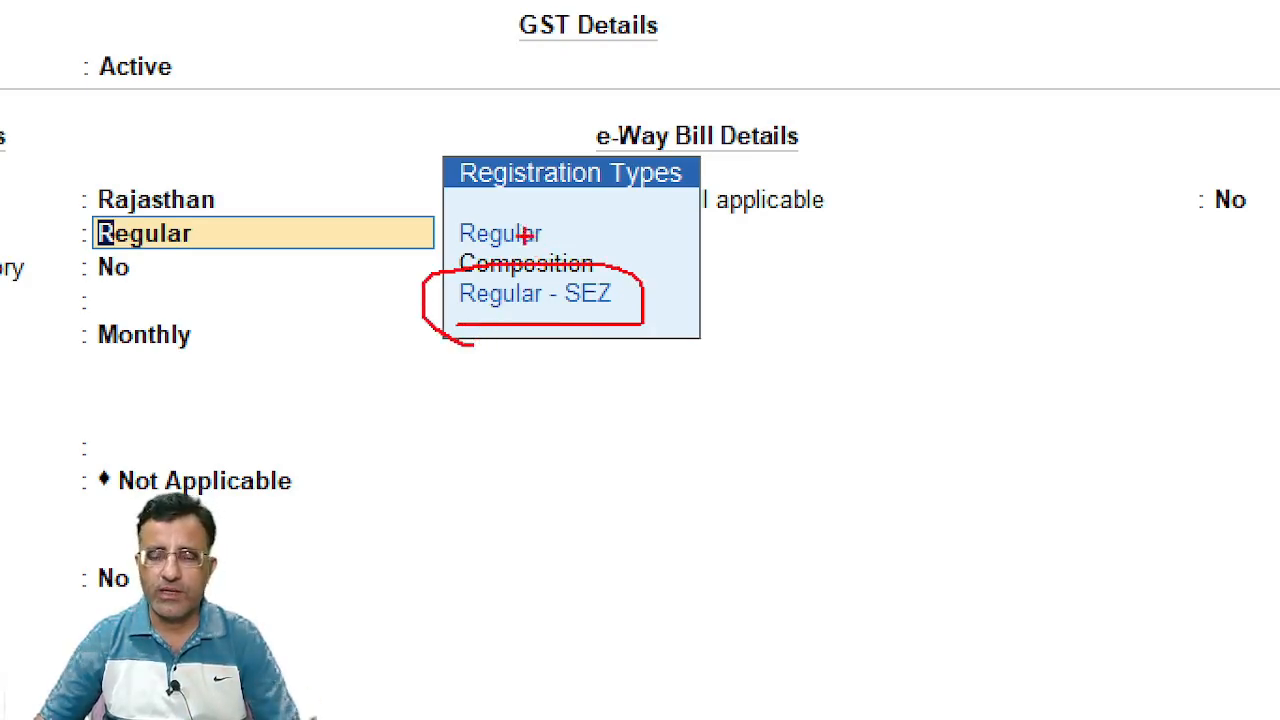
mouse_move(552, 230)
left_mouse_down()
mouse_move(617, 227)
mouse_move(630, 262)
mouse_move(592, 268)
left_mouse_up()
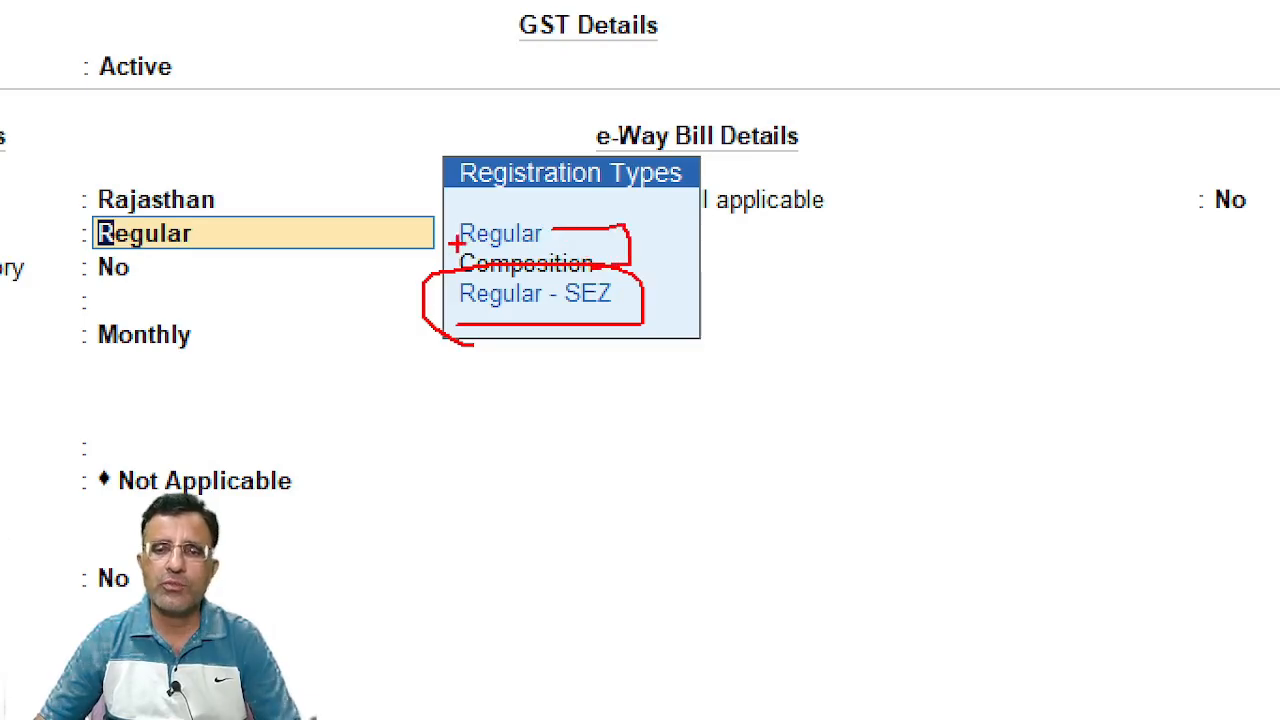
key("Escape")
Accept Regular as the registration type and leave Assessee of Other Territory at No.
key("Return")
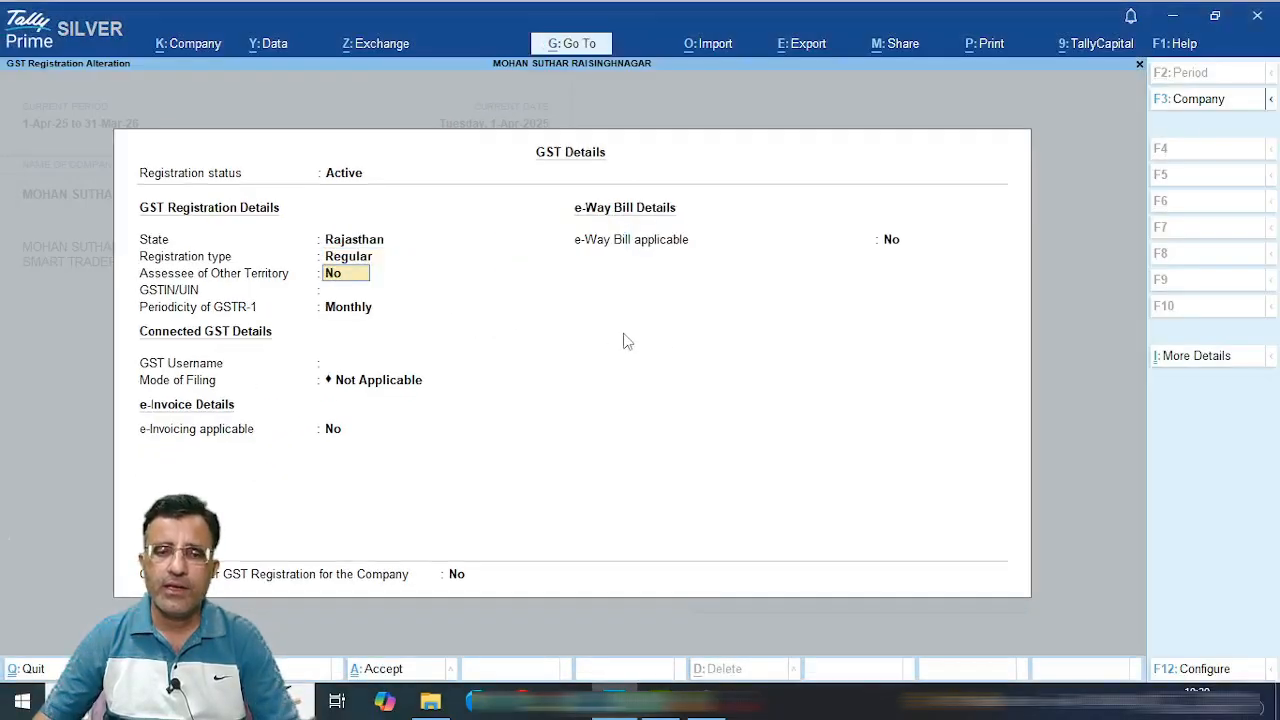
key("Return")
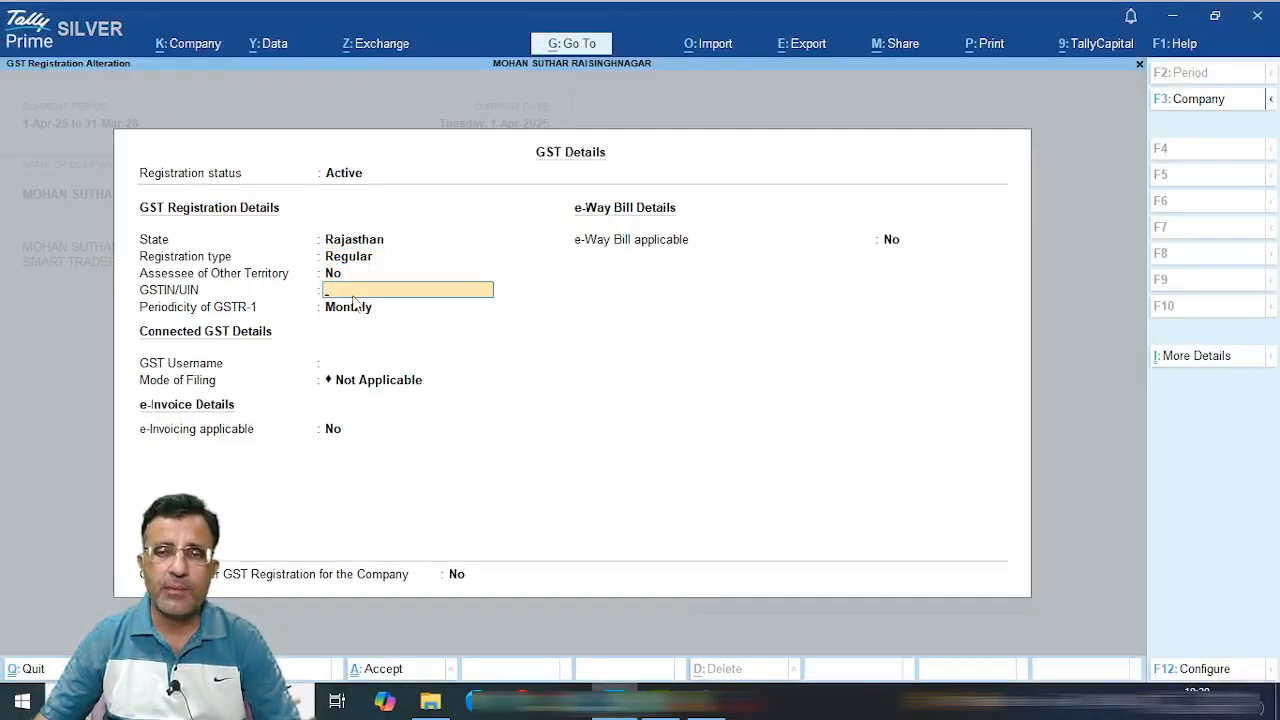
key("ctrl+1")
left_click(404, 271)
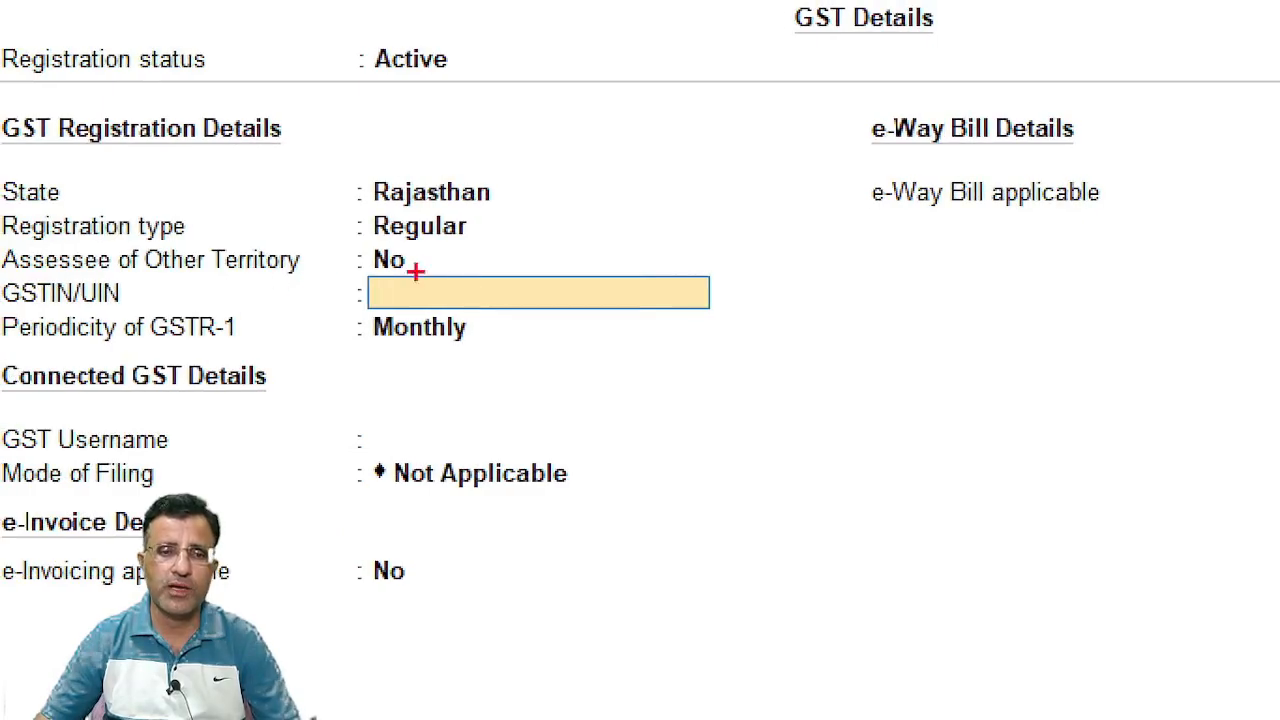
left_click_drag(374, 293, 676, 295)
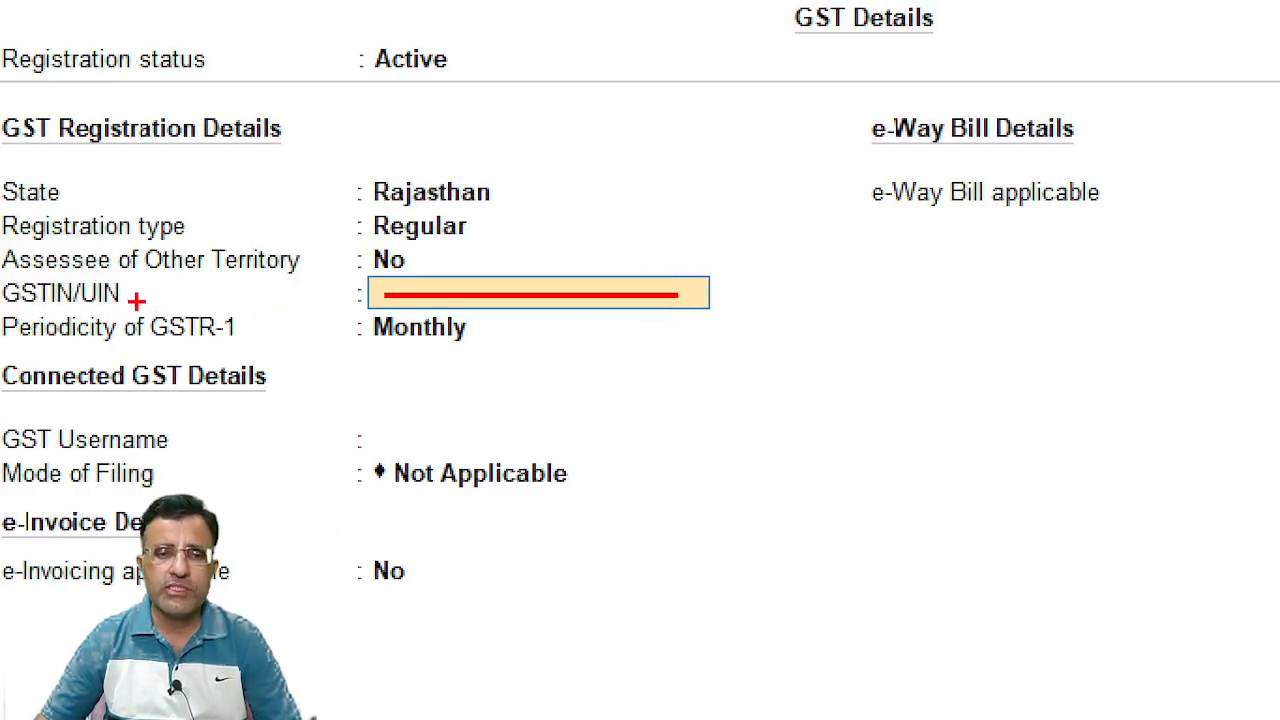
mouse_move(136, 298)
left_mouse_down()
mouse_move(177, 337)
mouse_move(246, 366)
mouse_move(248, 353)
left_mouse_up()
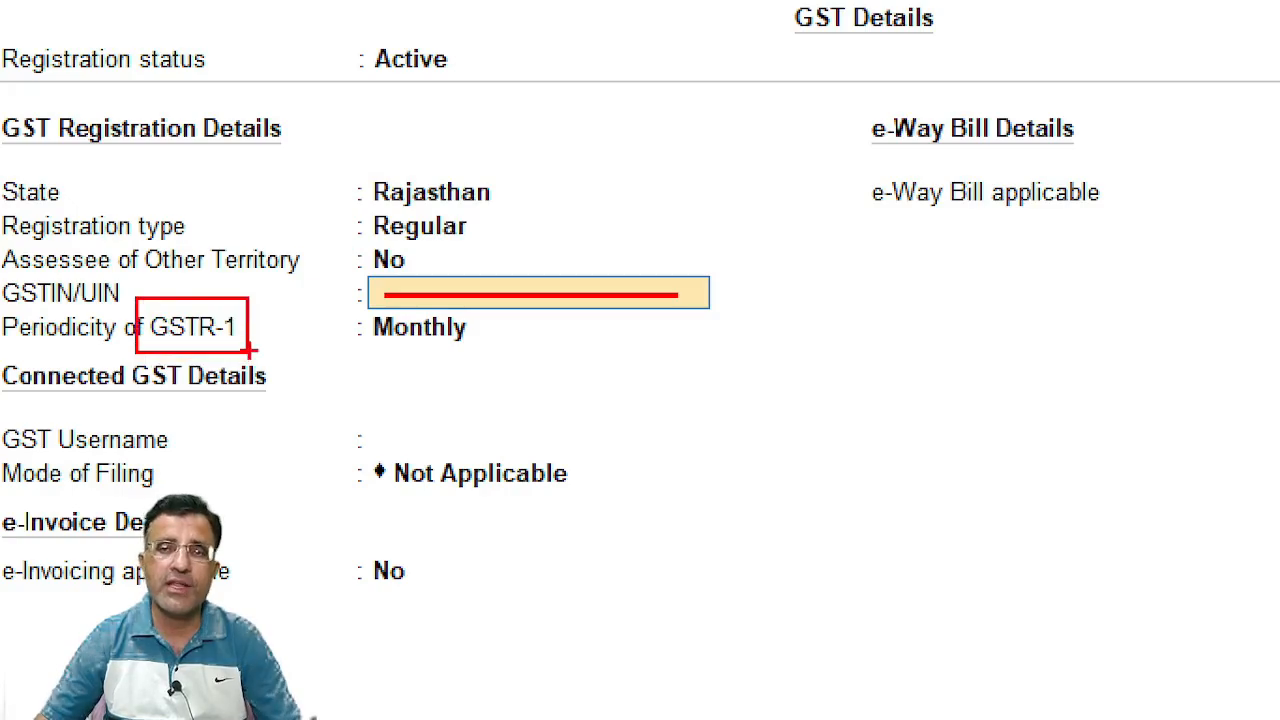
mouse_move(353, 307)
left_mouse_down()
mouse_move(380, 343)
mouse_move(514, 366)
mouse_move(480, 353)
left_mouse_up()
Leave GSTIN/UIN and GST Username blank, keeping Monthly GSTR-1 periodicity and filing mode Not Applicable.
key("Escape")
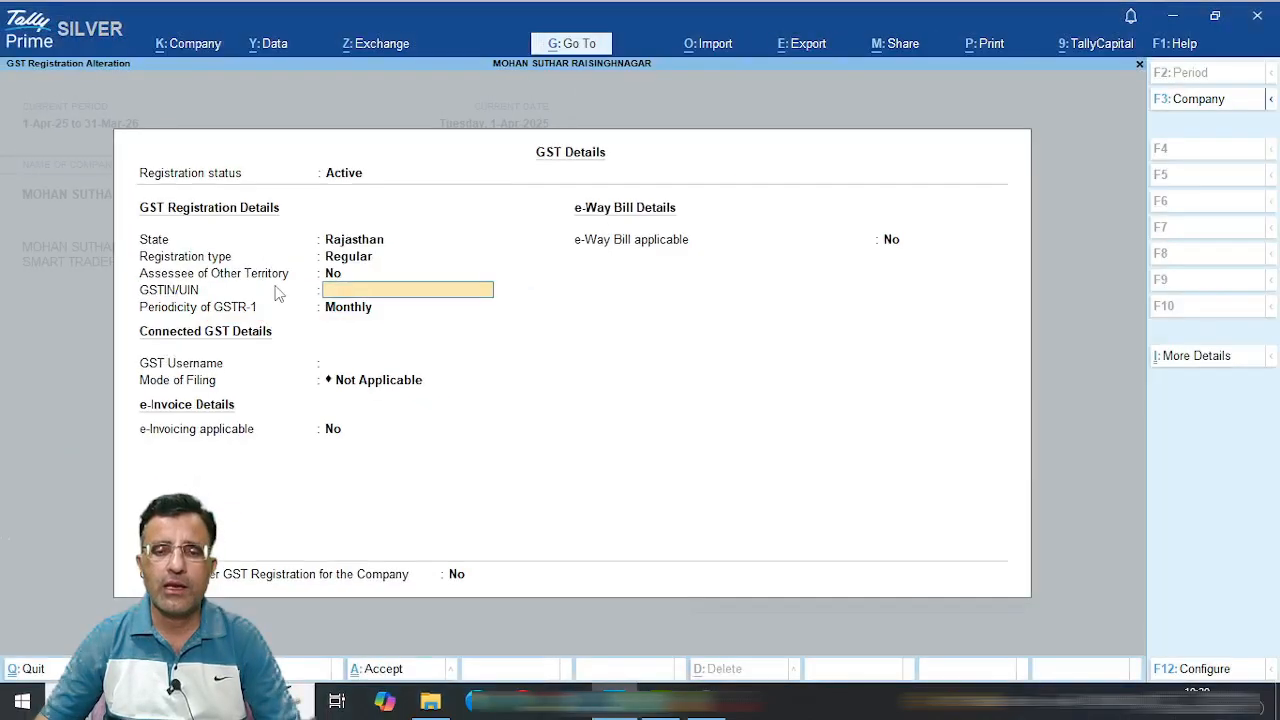
key("Return")
key("Return")
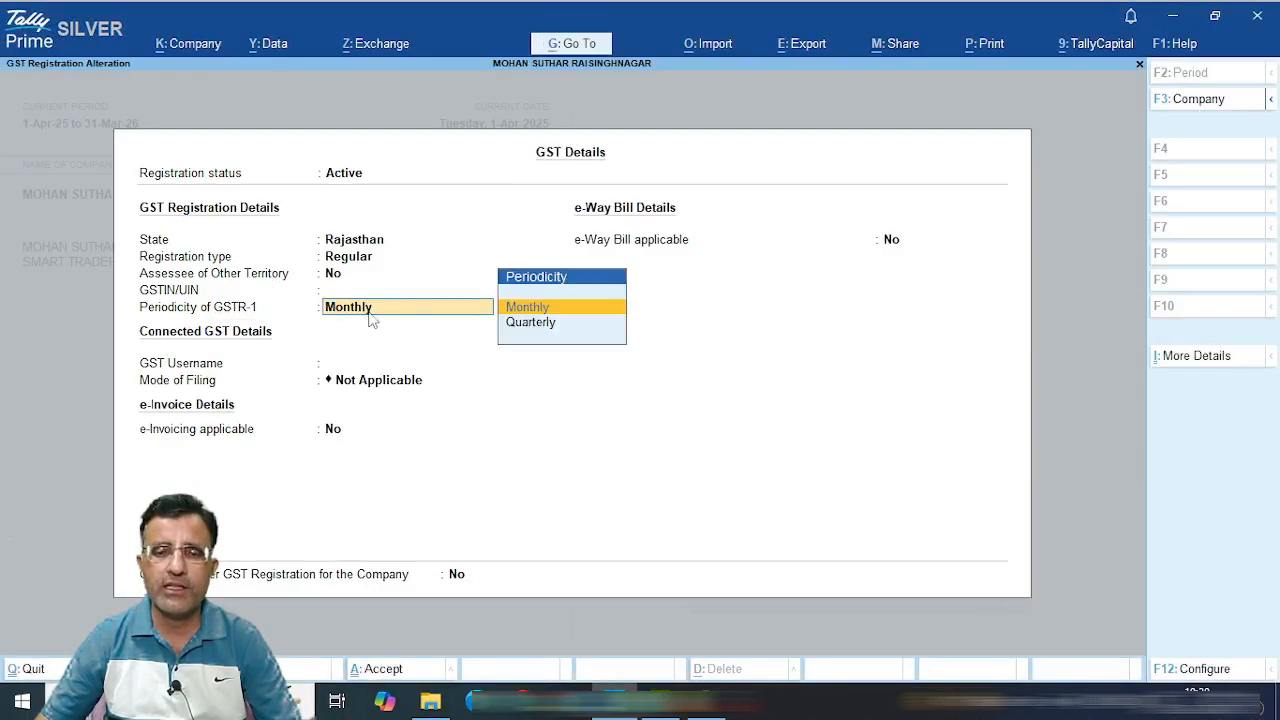
key("ctrl+1")
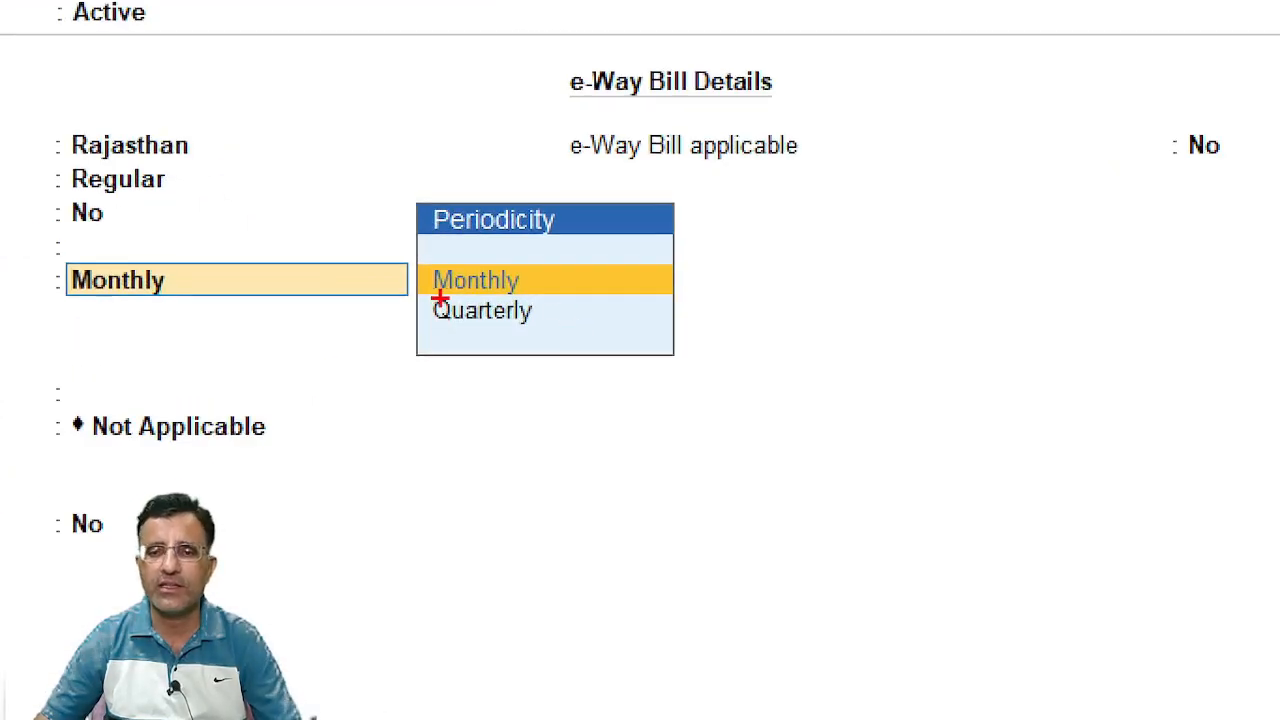
left_click_drag(421, 298, 568, 338)
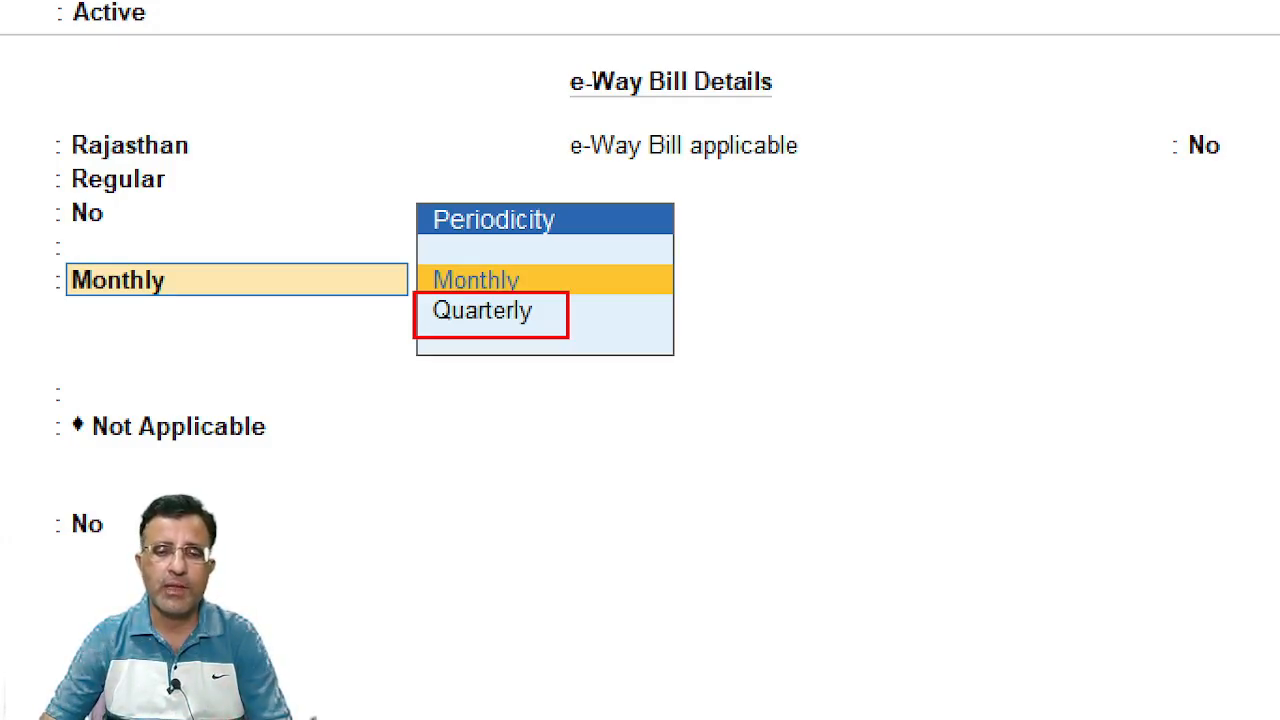
left_click_drag(556, 318, 604, 288)
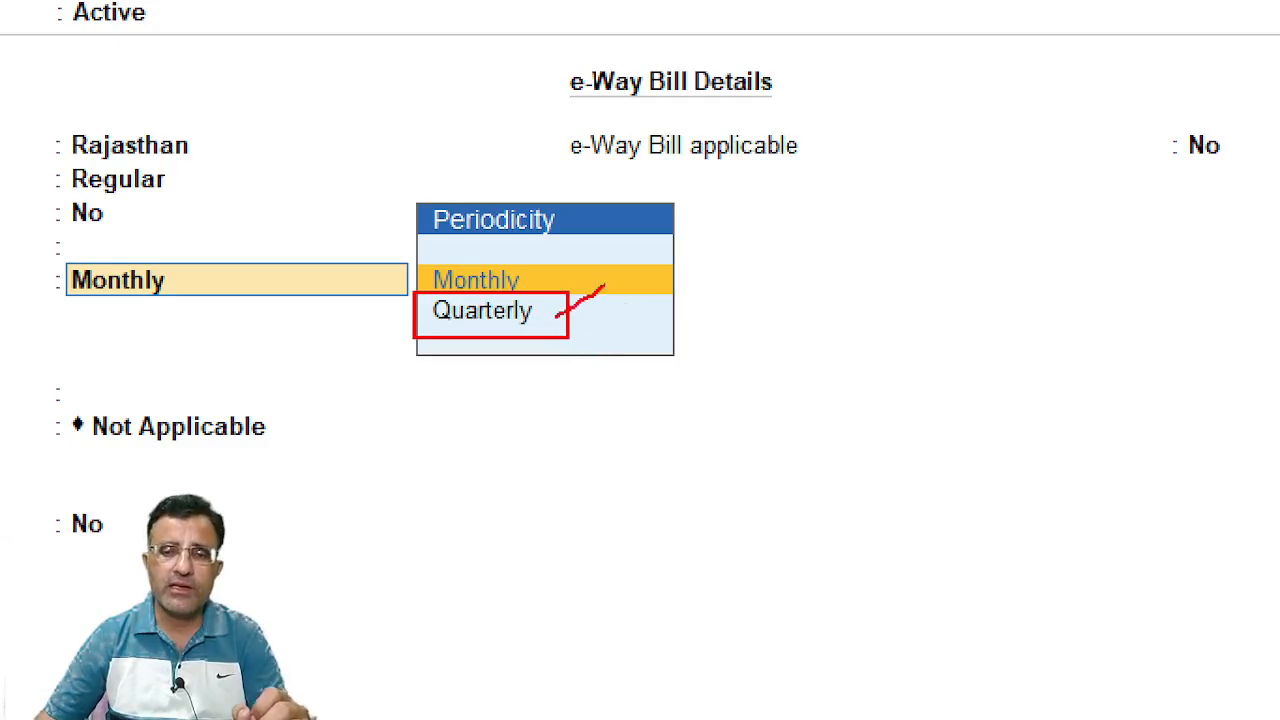
left_click_drag(498, 400, 492, 478)
left_click_drag(542, 440, 581, 440)
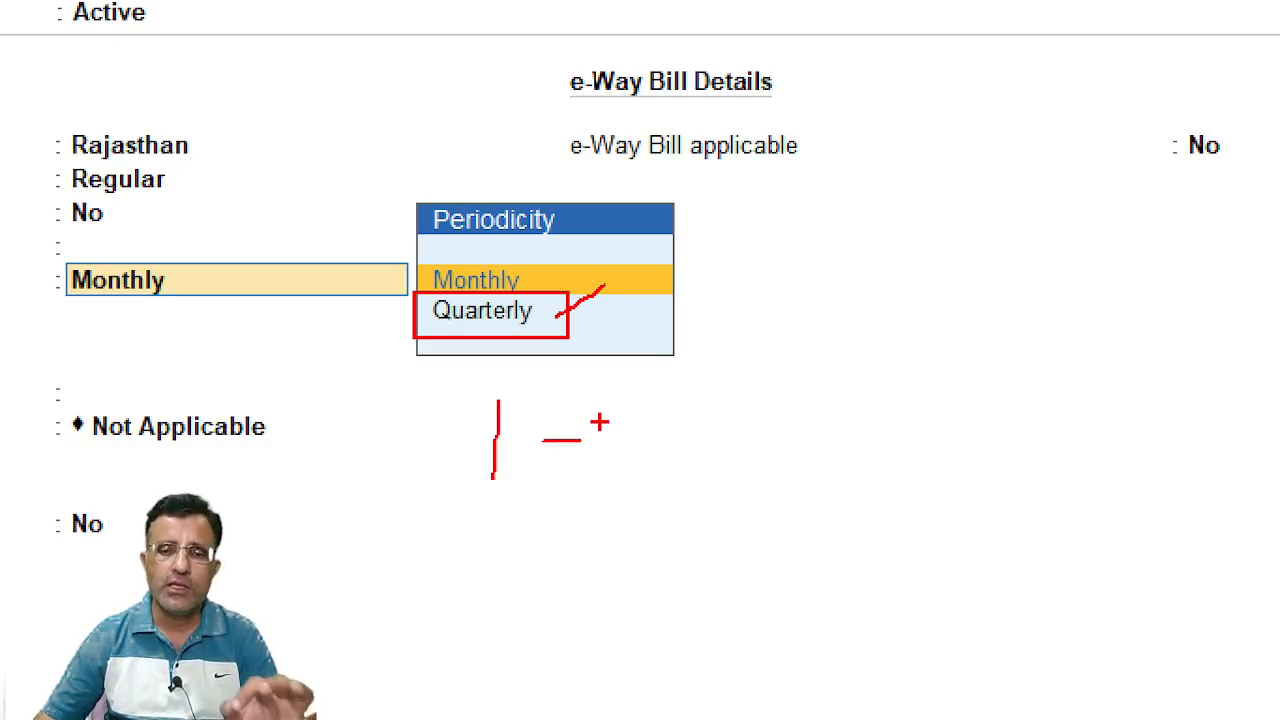
mouse_move(557, 308)
left_mouse_down()
mouse_move(560, 328)
mouse_move(731, 280)
left_mouse_up()
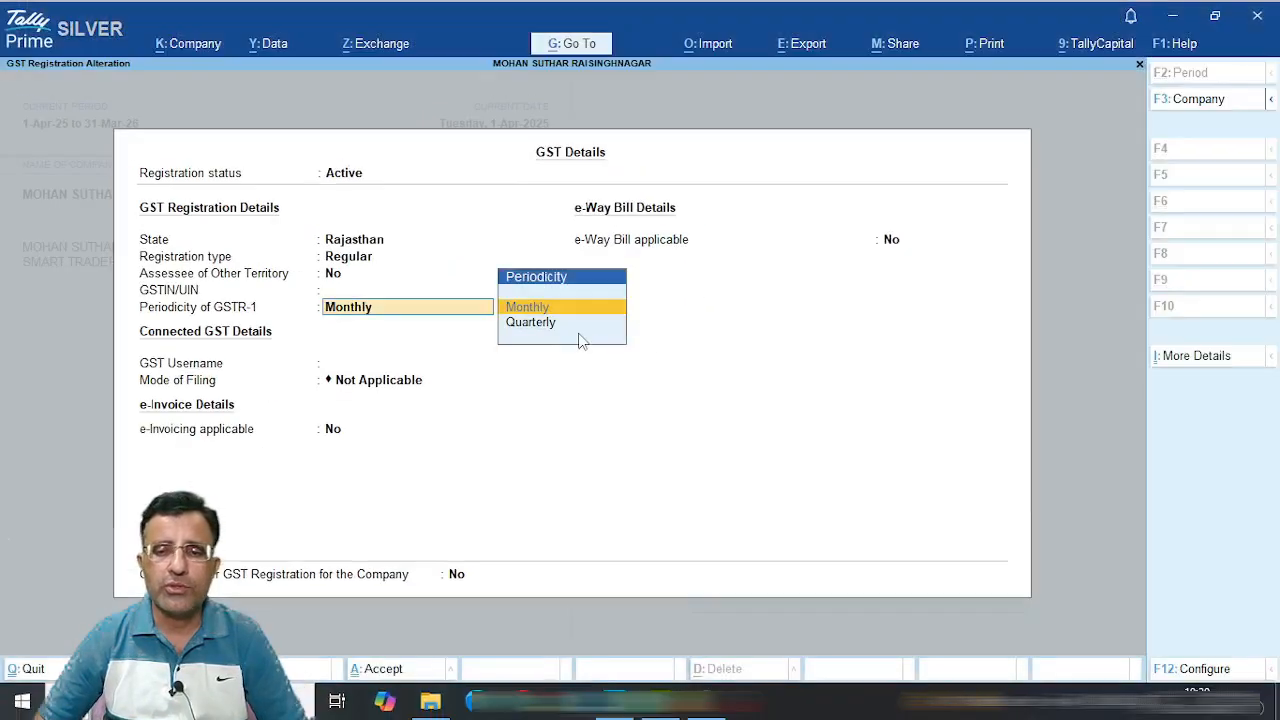
key("Return")
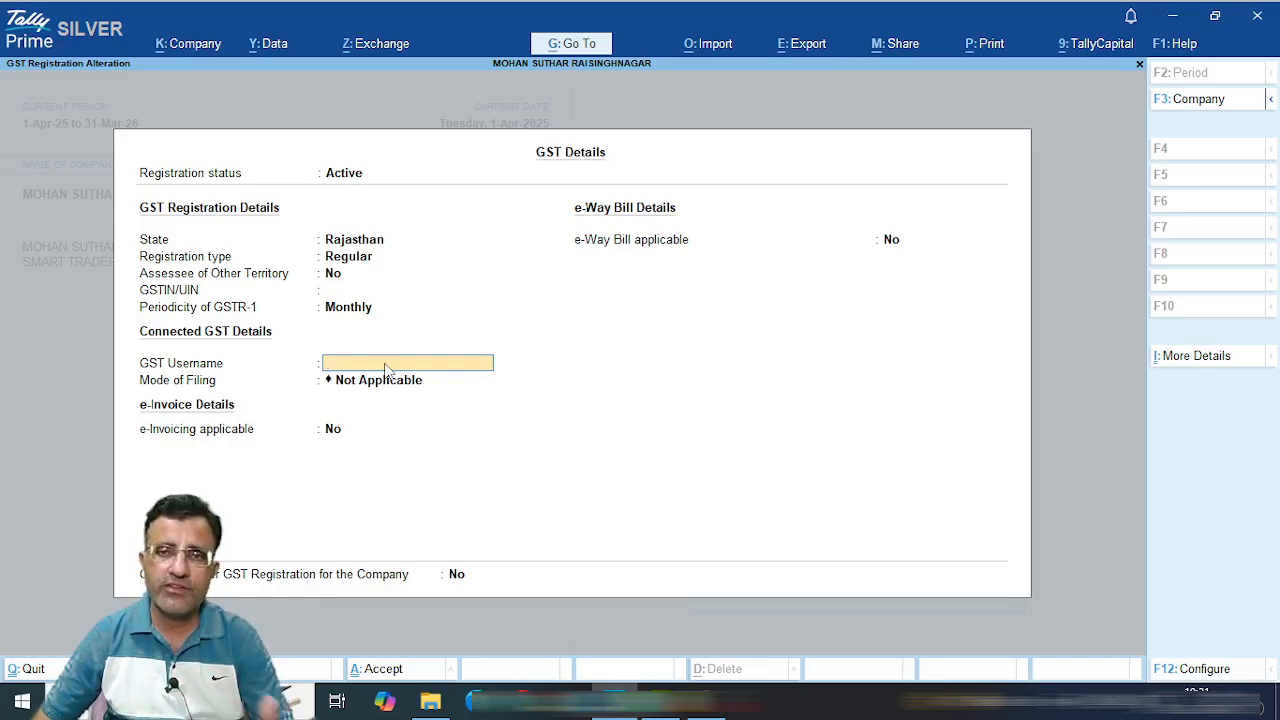
key("Return")
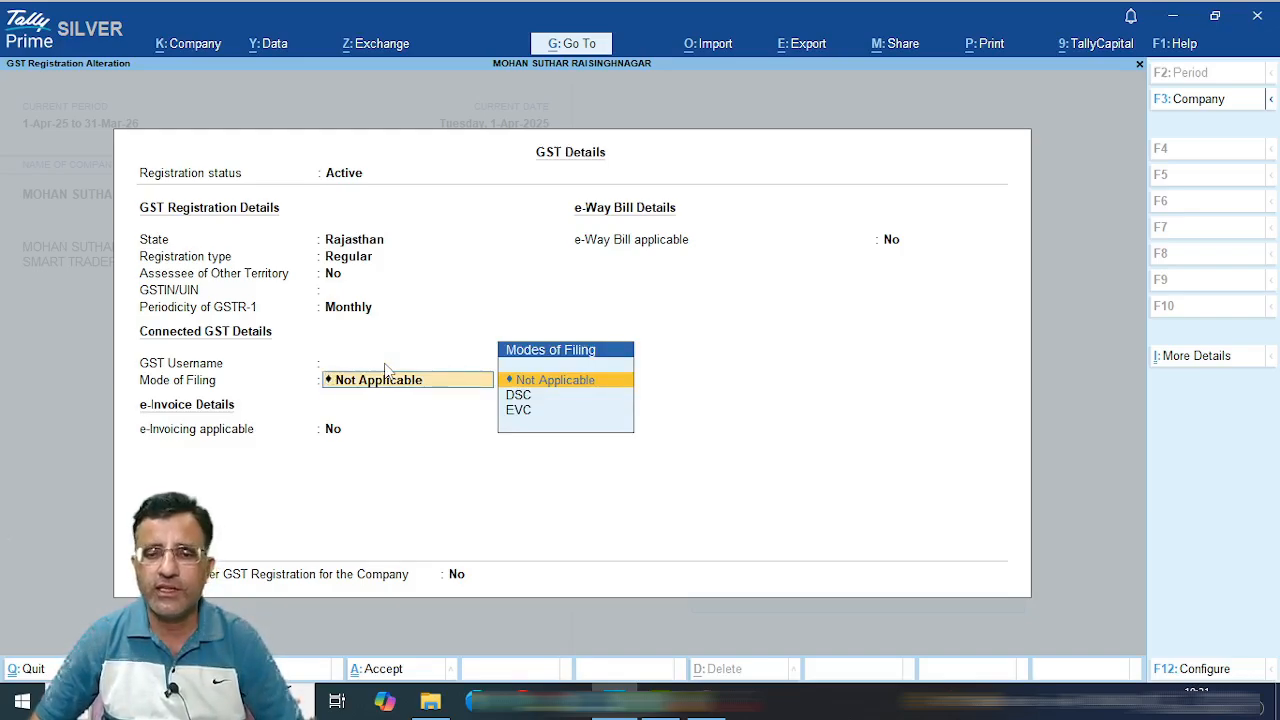
key("Return")
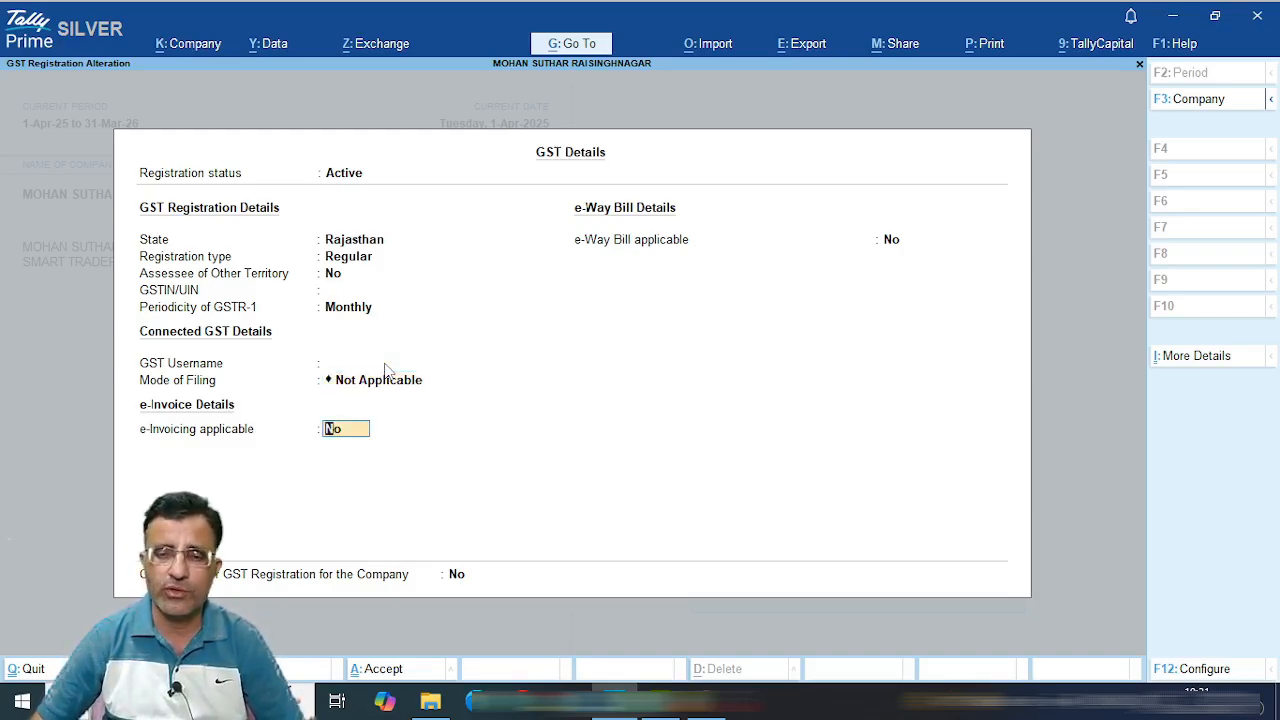
Set e-Invoicing and e-Way Bill to Yes from 1-Apr-25, including intrastate.
key("Return")
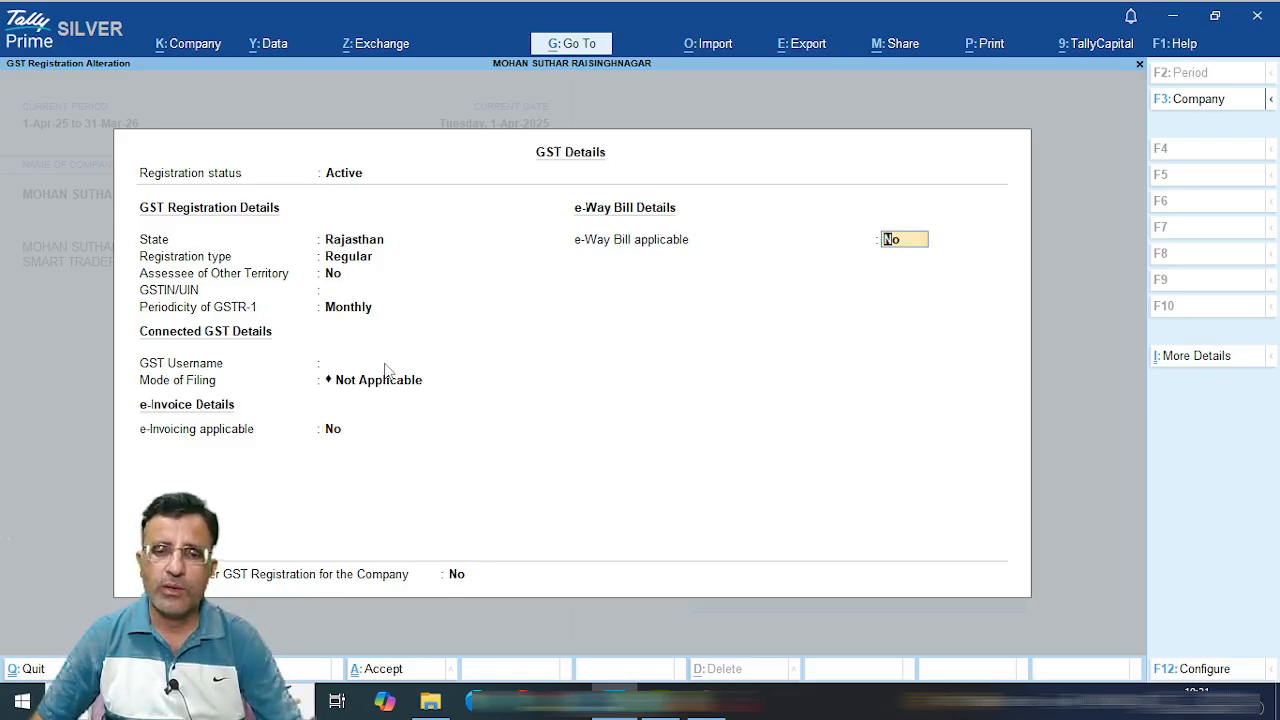
key("BackSpace")
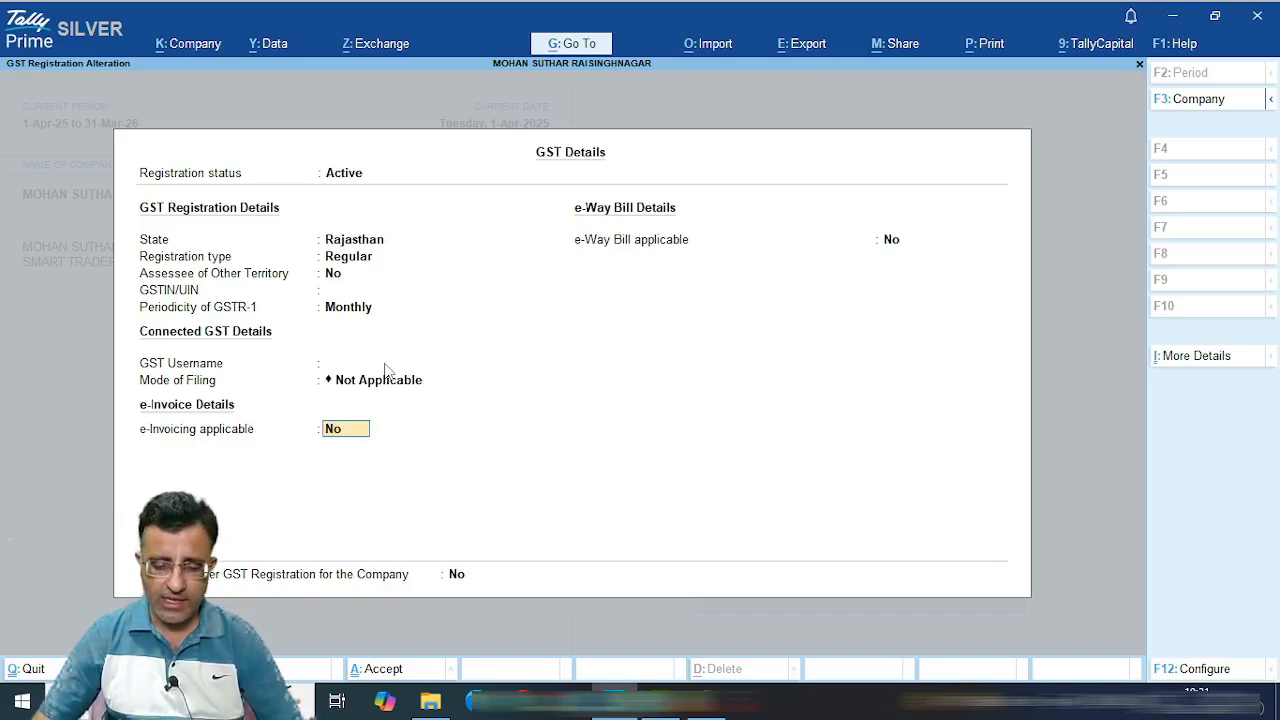
type("y")
key("Return")
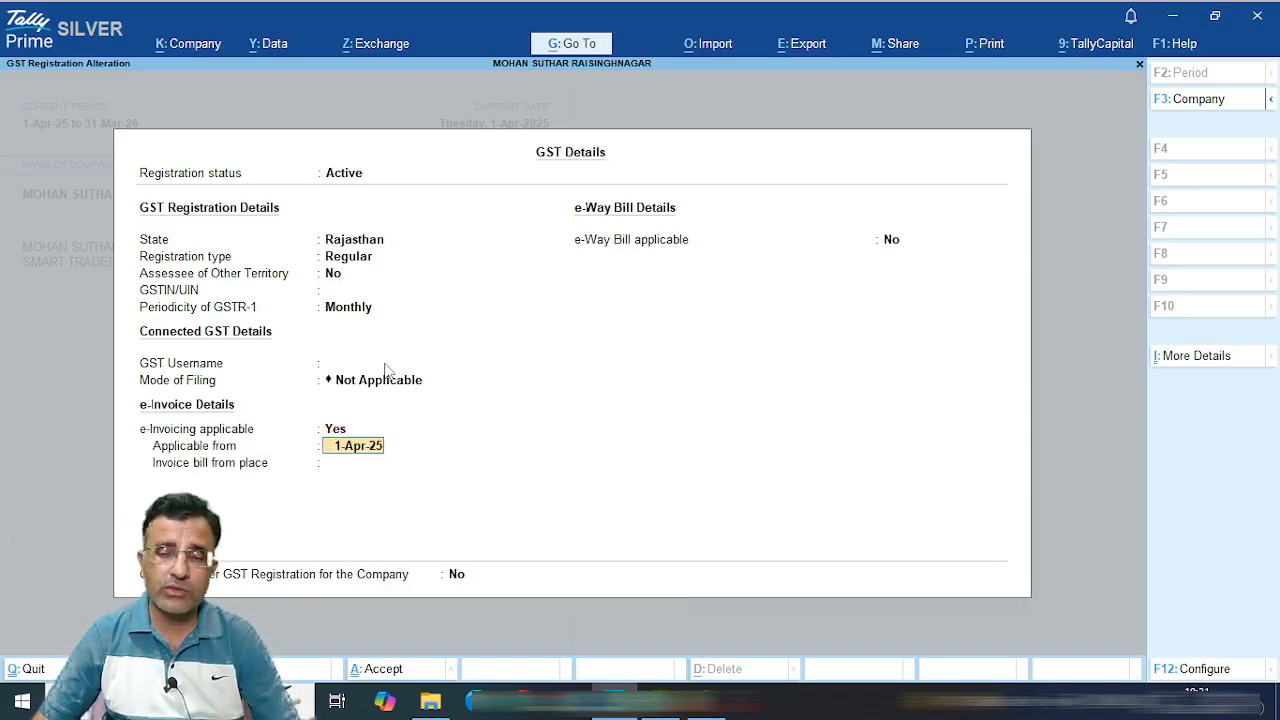
key("Return")
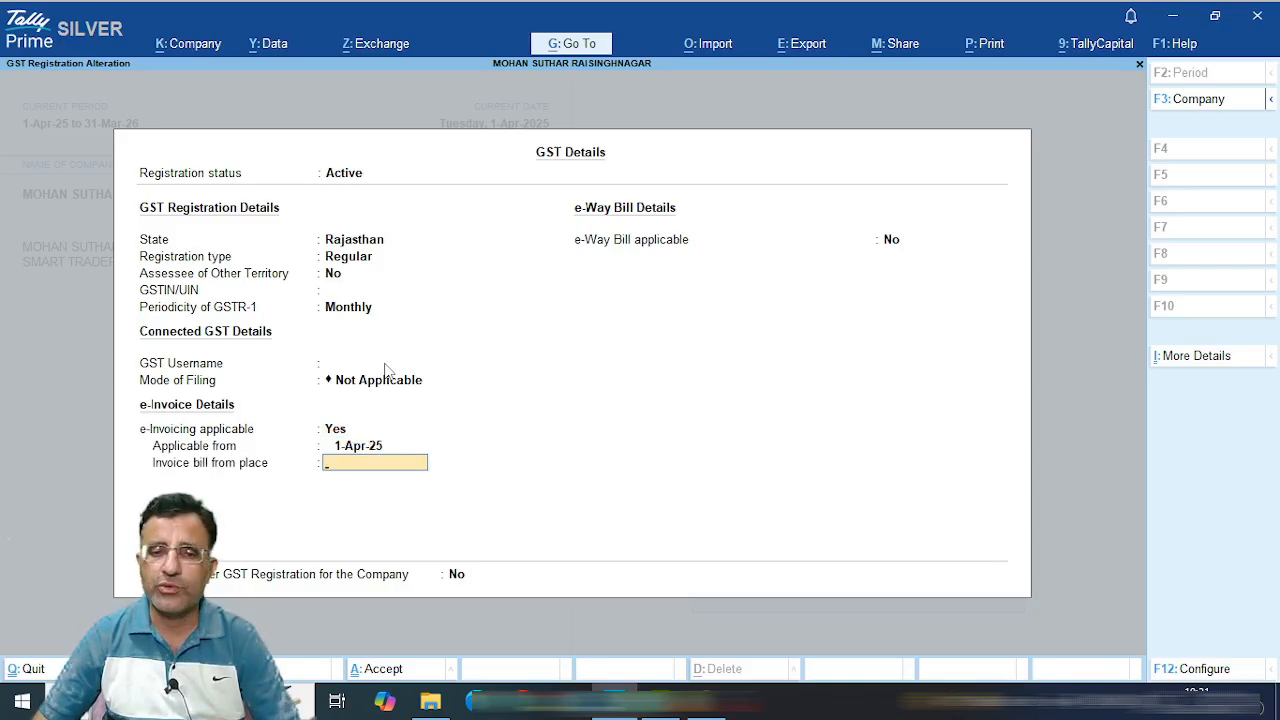
key("Return")
type("y")
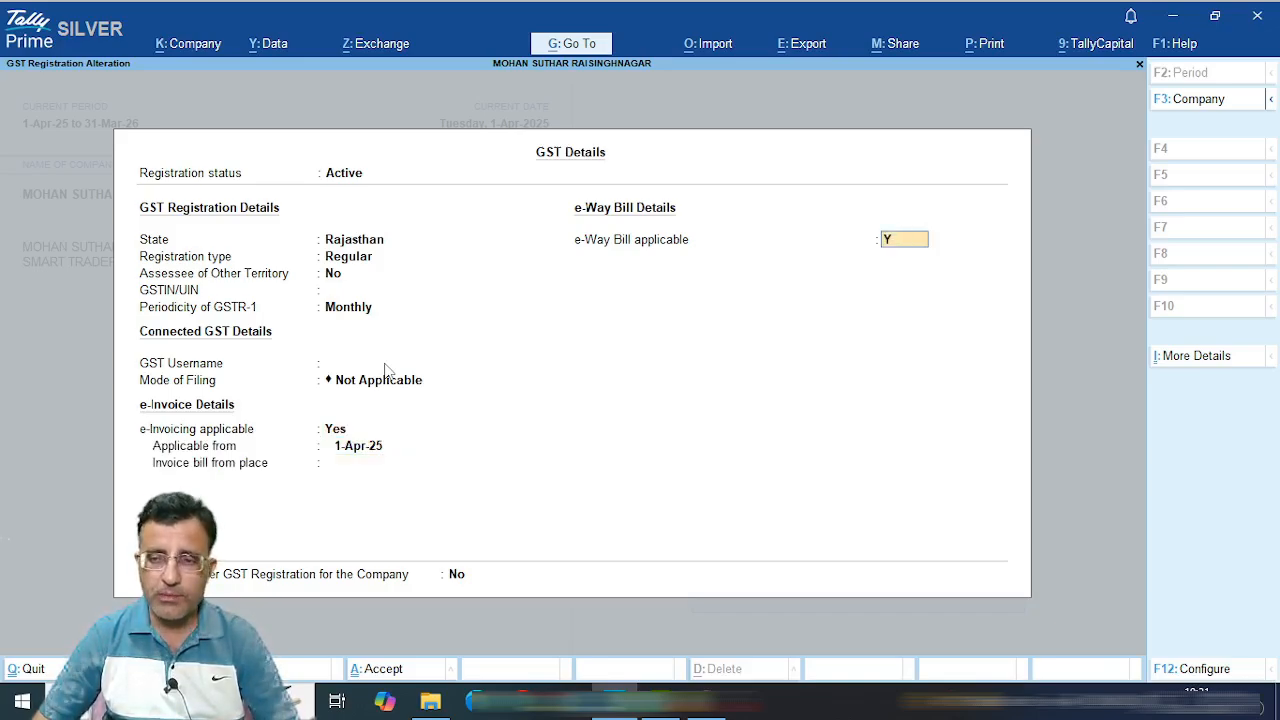
key("Return")
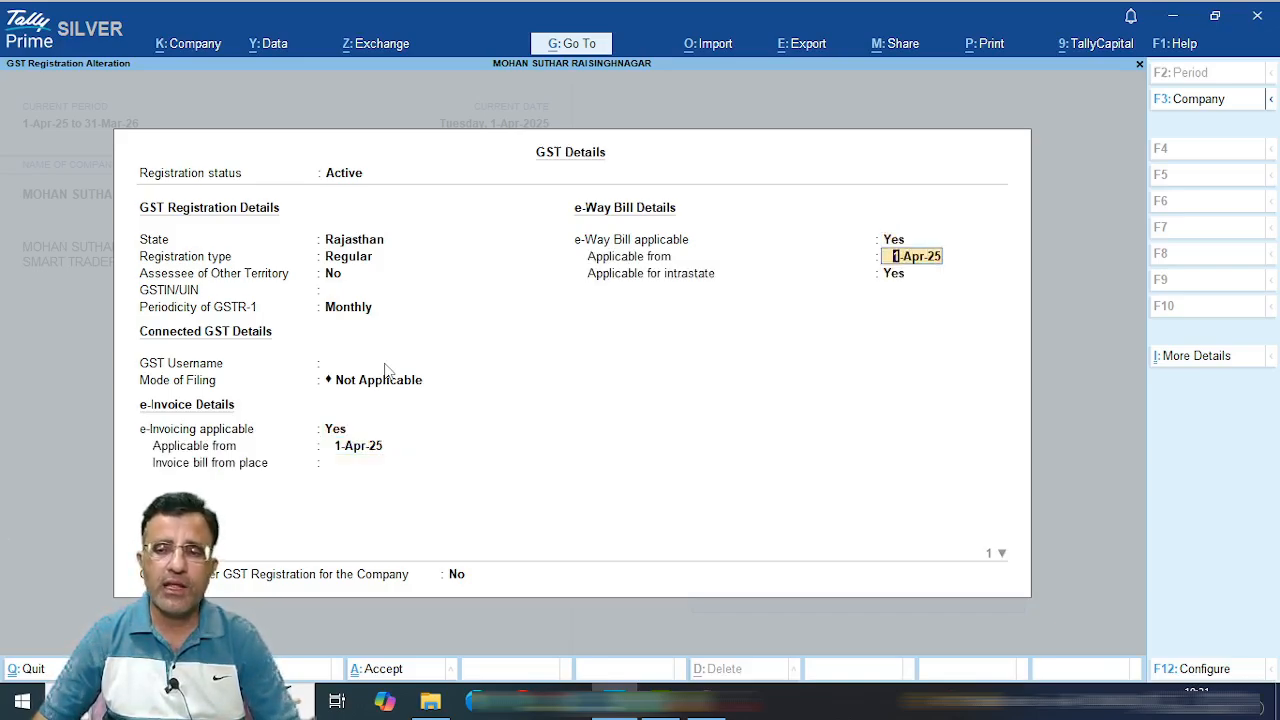
key("Return")
key("Return")
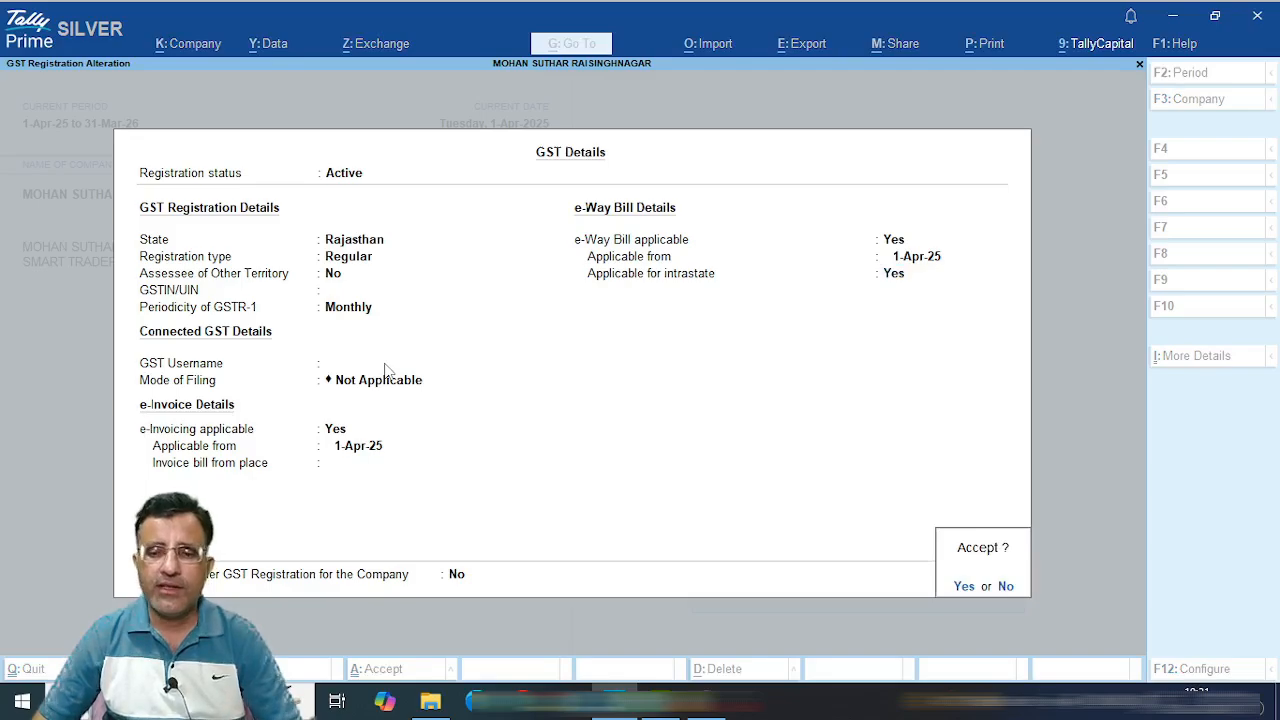
key("Return")
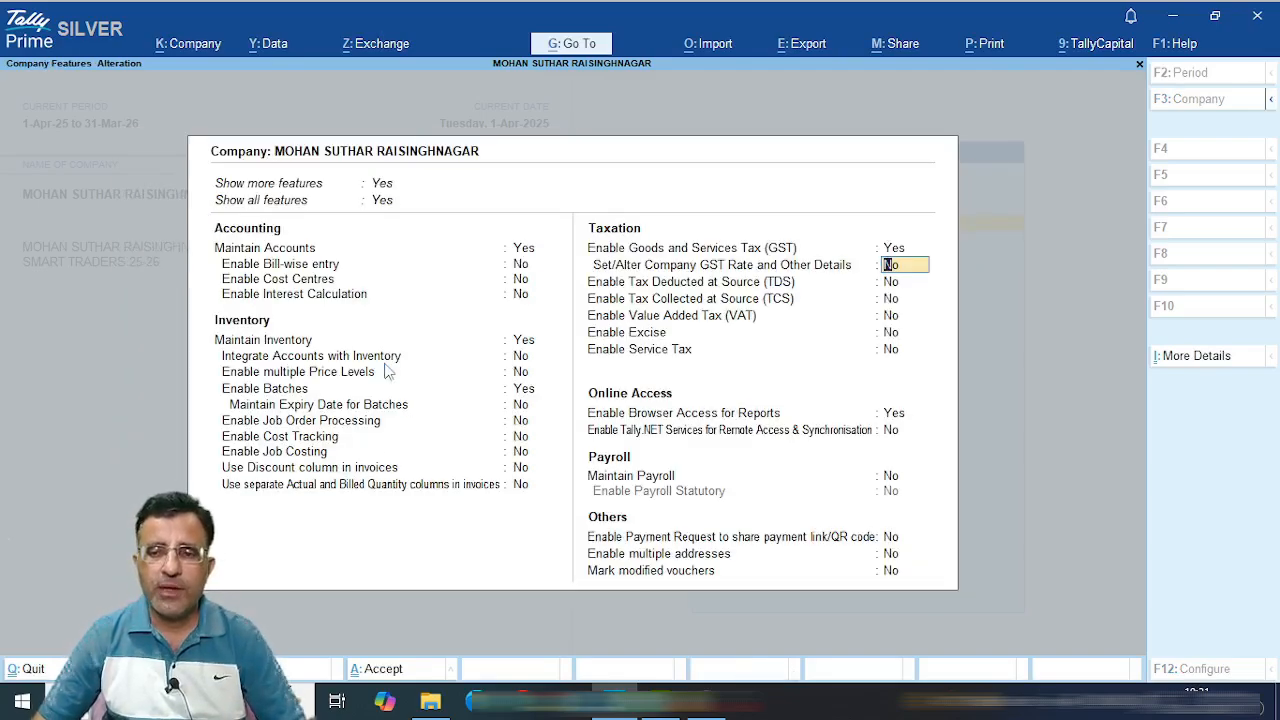
Set Company GST Rate and Other Details to Yes, keeping HSN/SAC and GST rate details Not Defined.
type("Y")
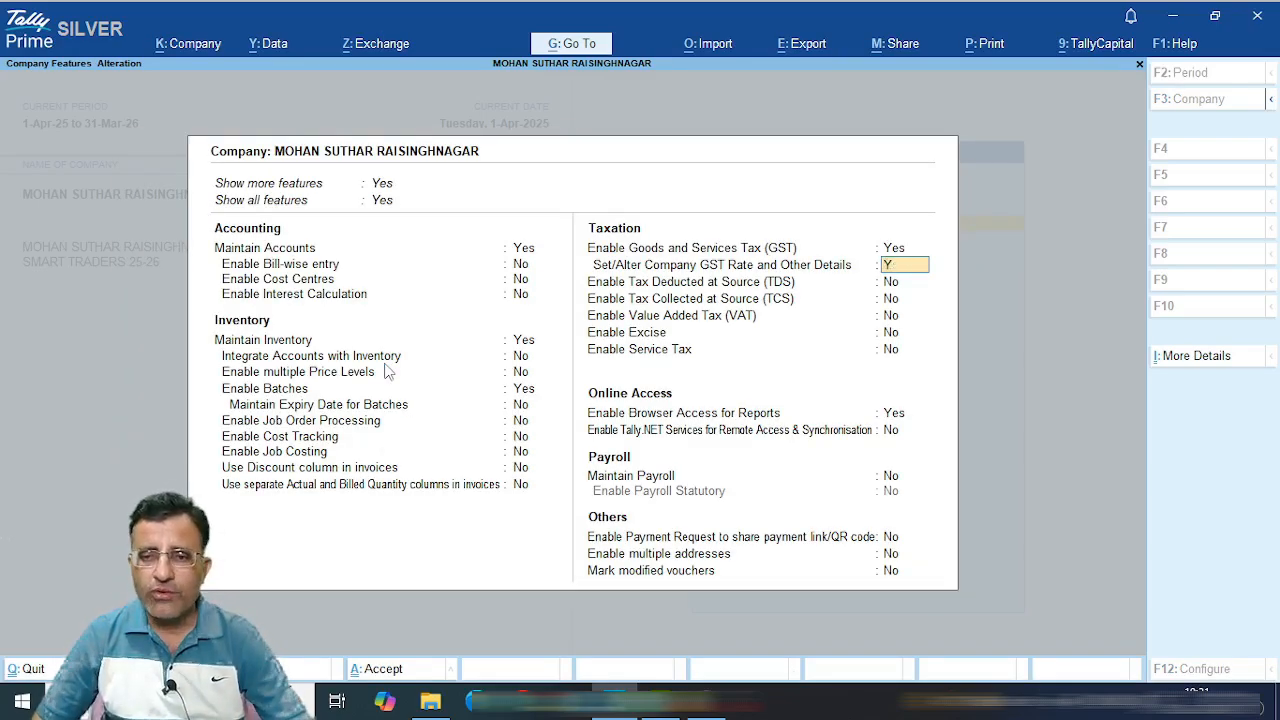
key("Return")
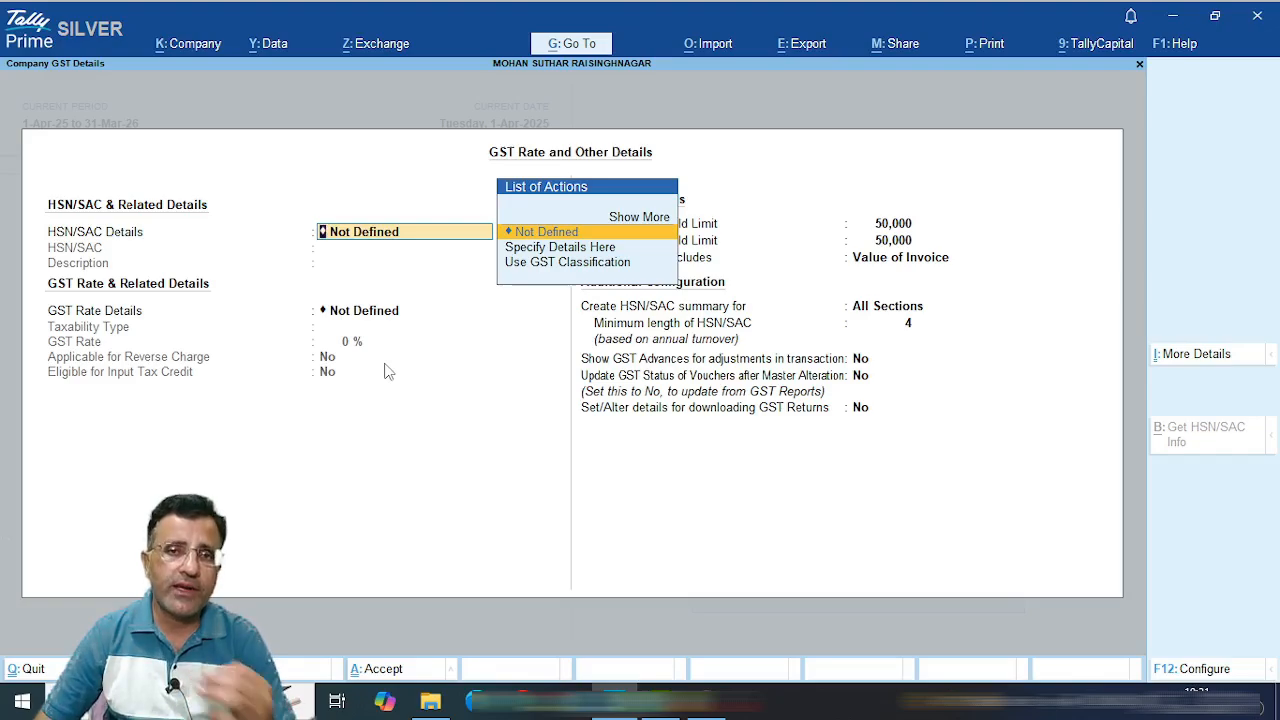
key("Return")
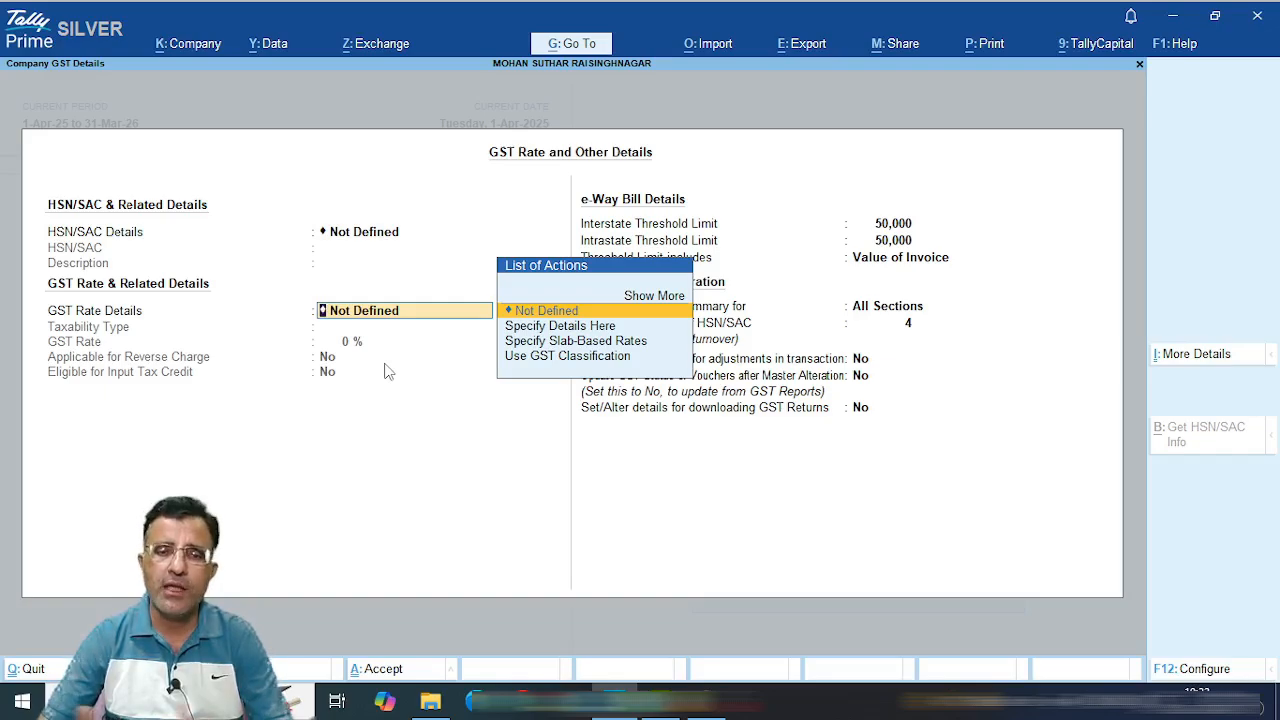
key("Down")
key("Escape")
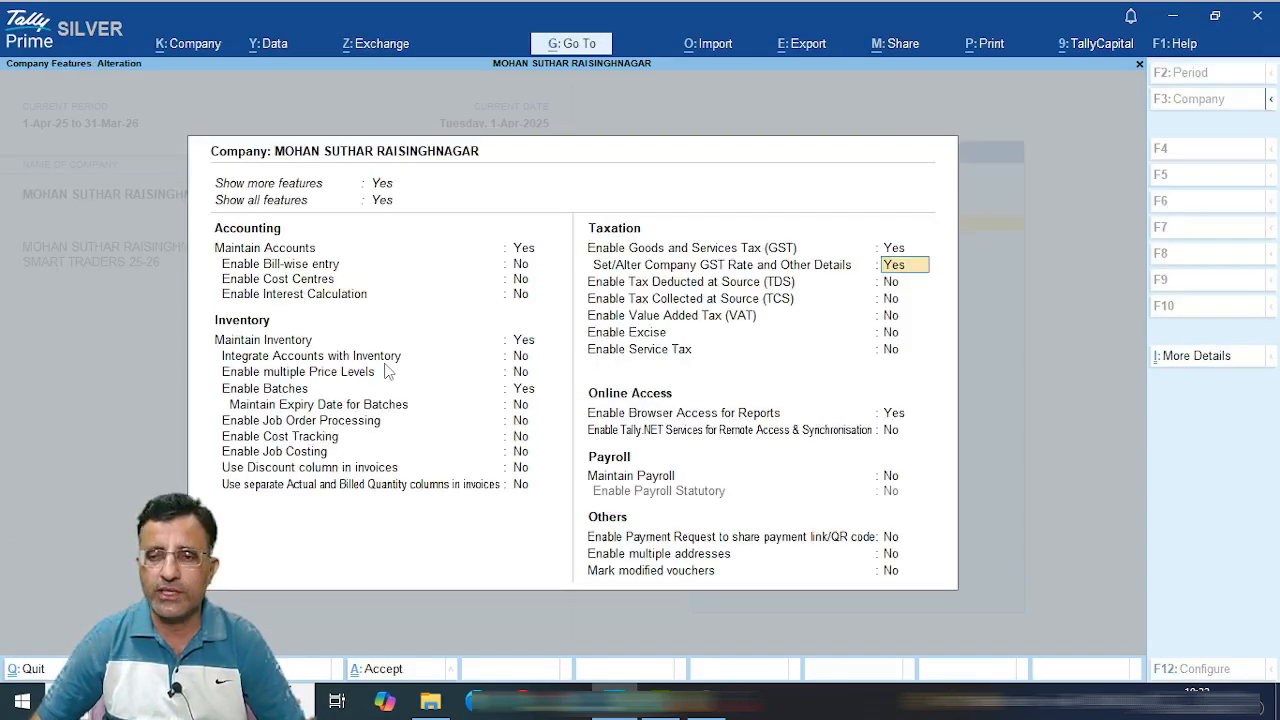
key("Return")
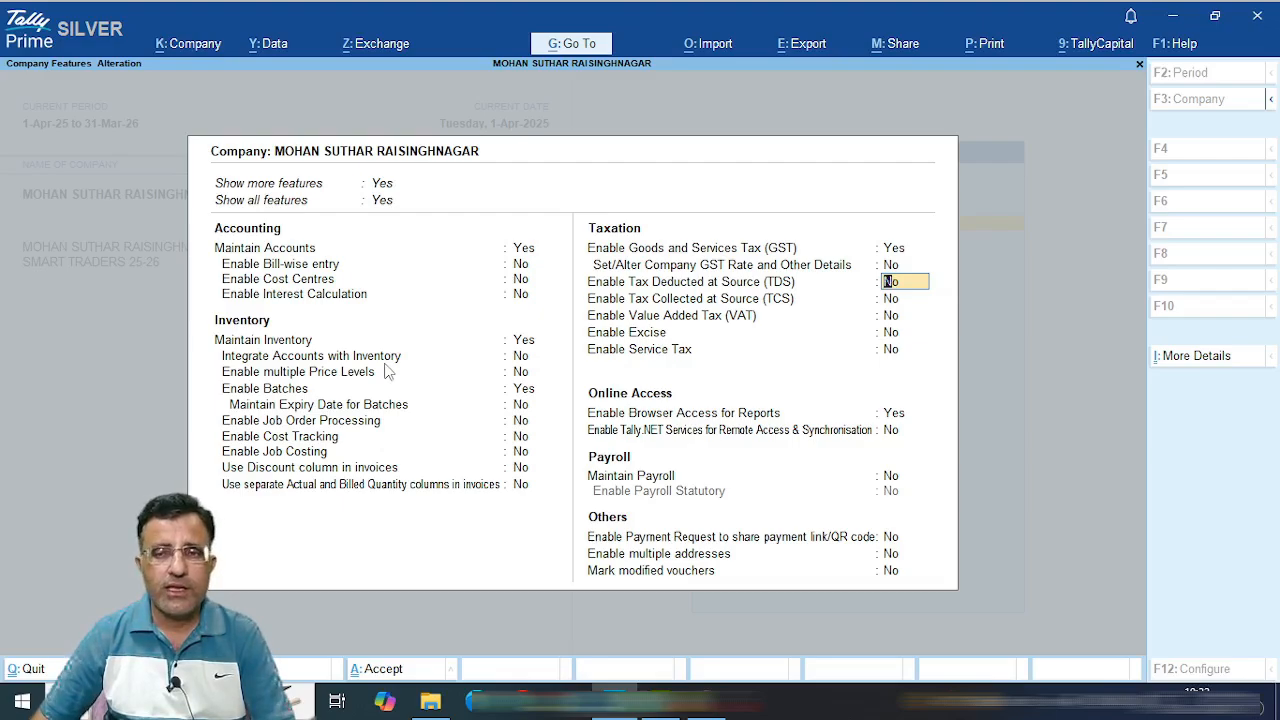
key("Return")
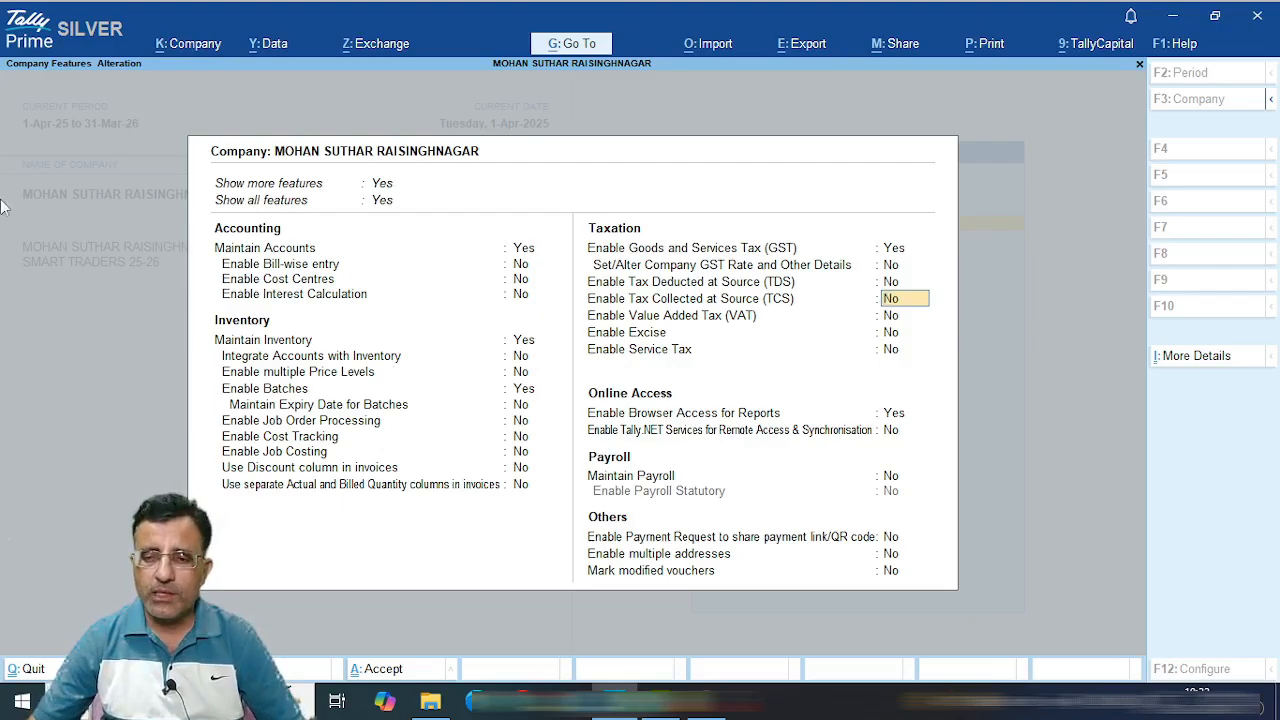
key("ctrl+1")
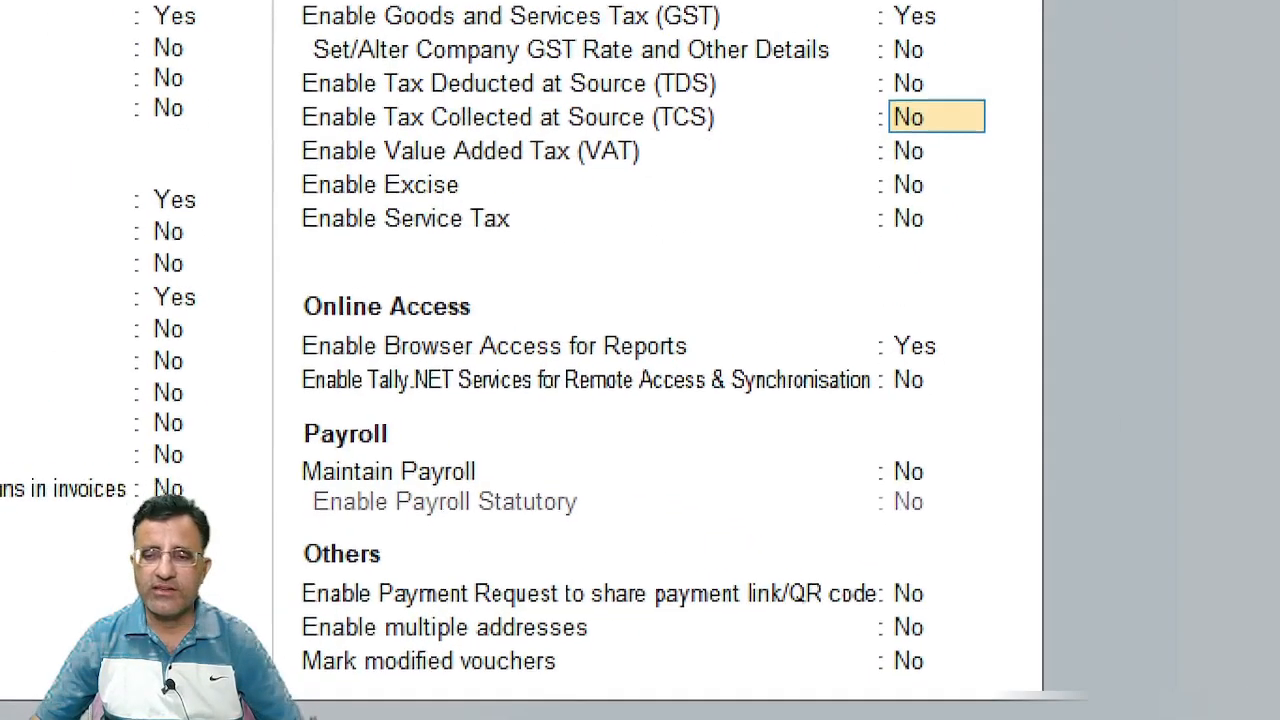
left_click(864, 493)
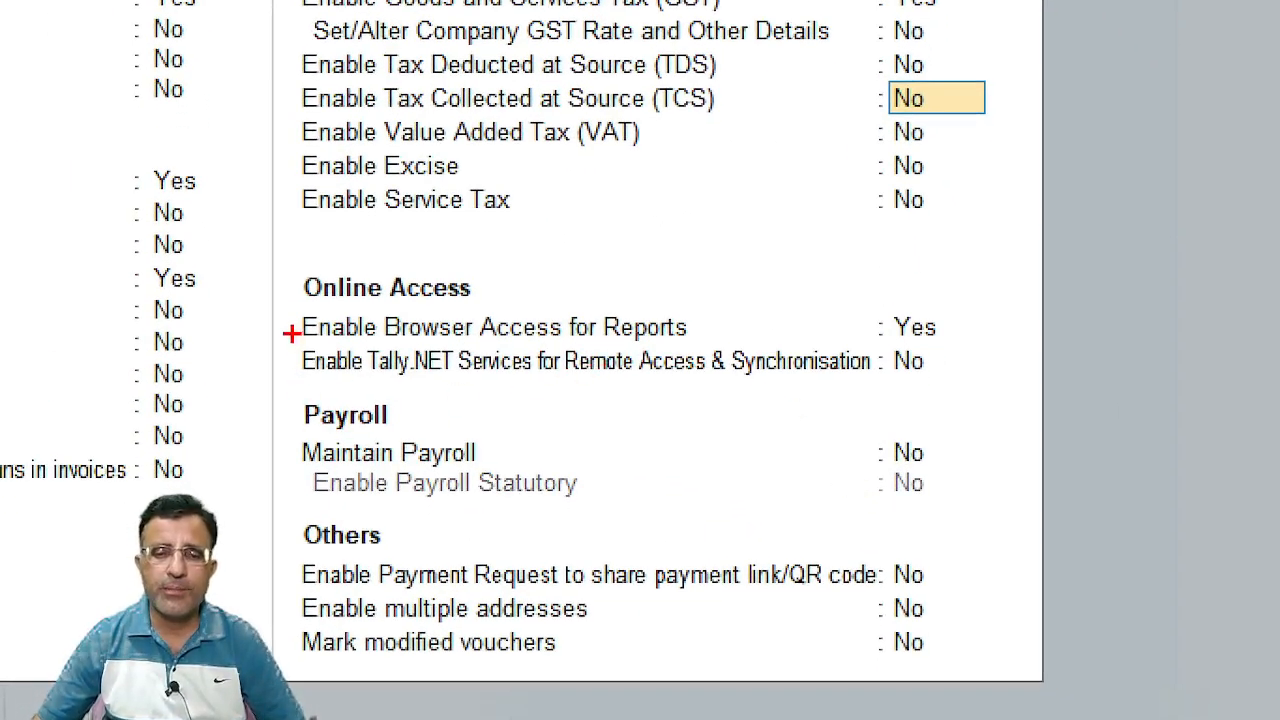
mouse_move(293, 334)
left_mouse_down()
mouse_move(832, 411)
mouse_move(966, 409)
mouse_move(941, 408)
left_mouse_up()
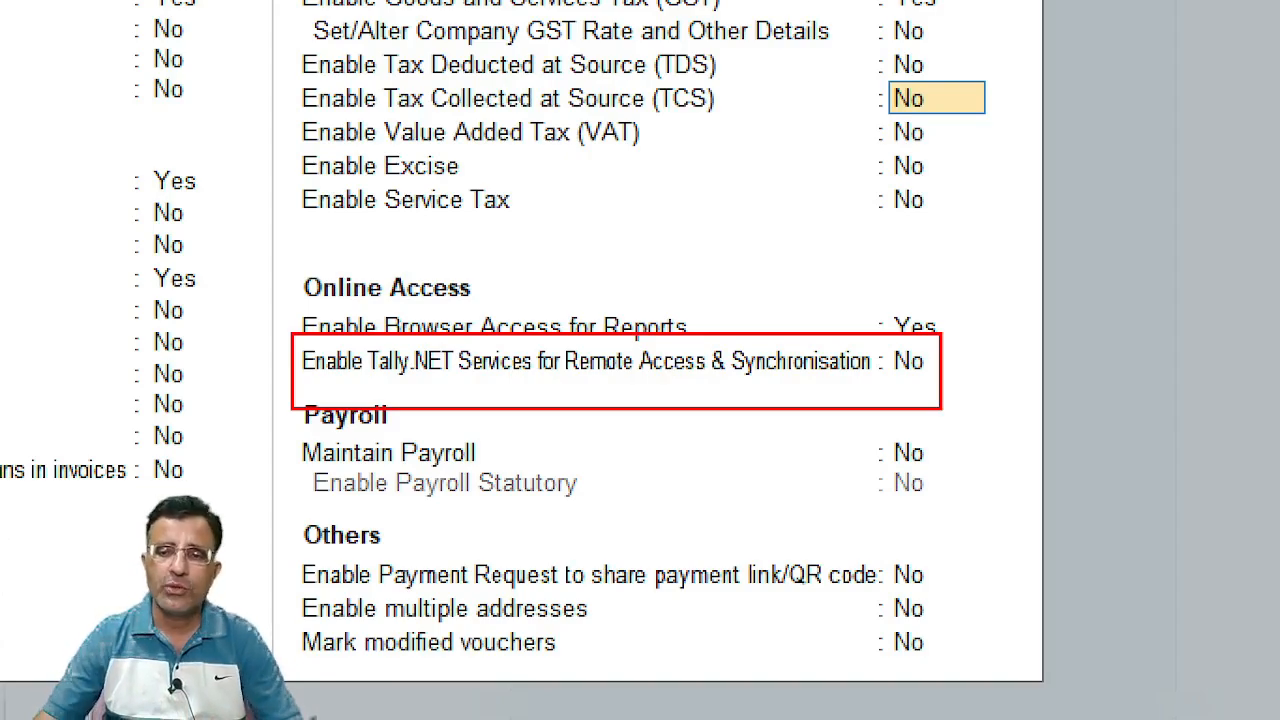
mouse_move(270, 246)
left_mouse_down()
mouse_move(710, 446)
mouse_move(988, 414)
left_mouse_up()
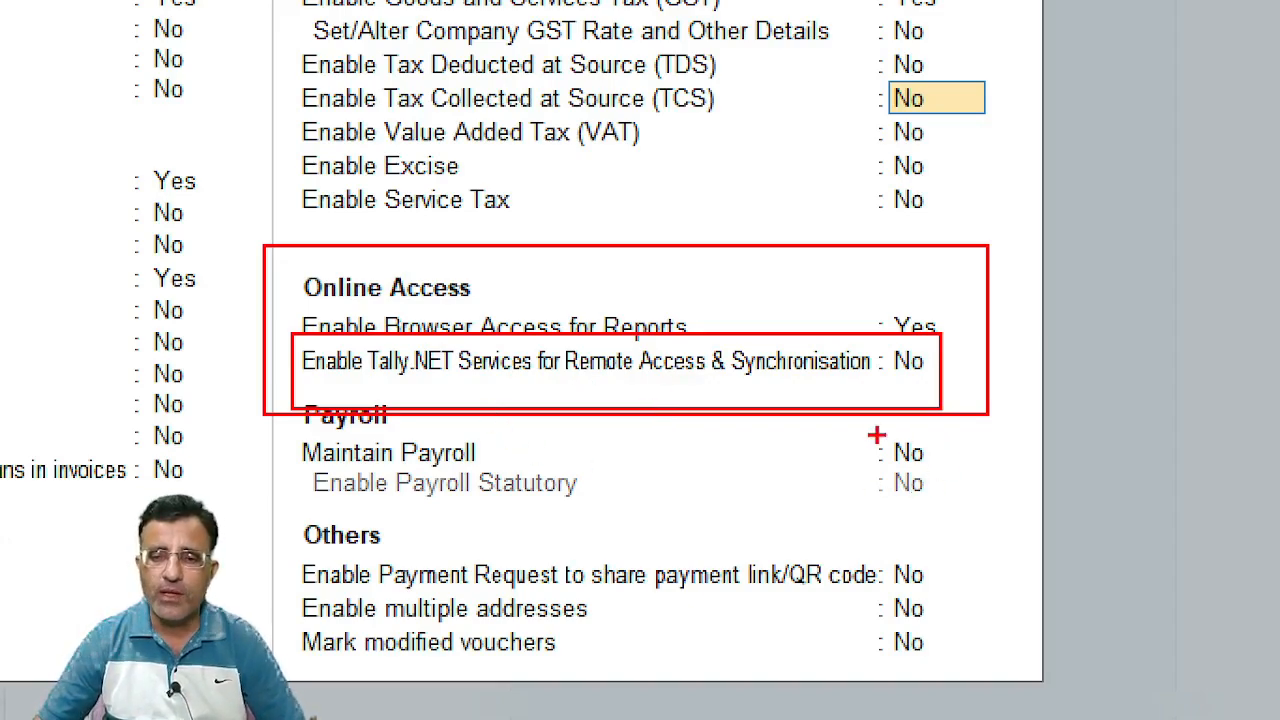
mouse_move(864, 419)
left_mouse_down()
mouse_move(939, 514)
mouse_move(972, 530)
left_mouse_up()
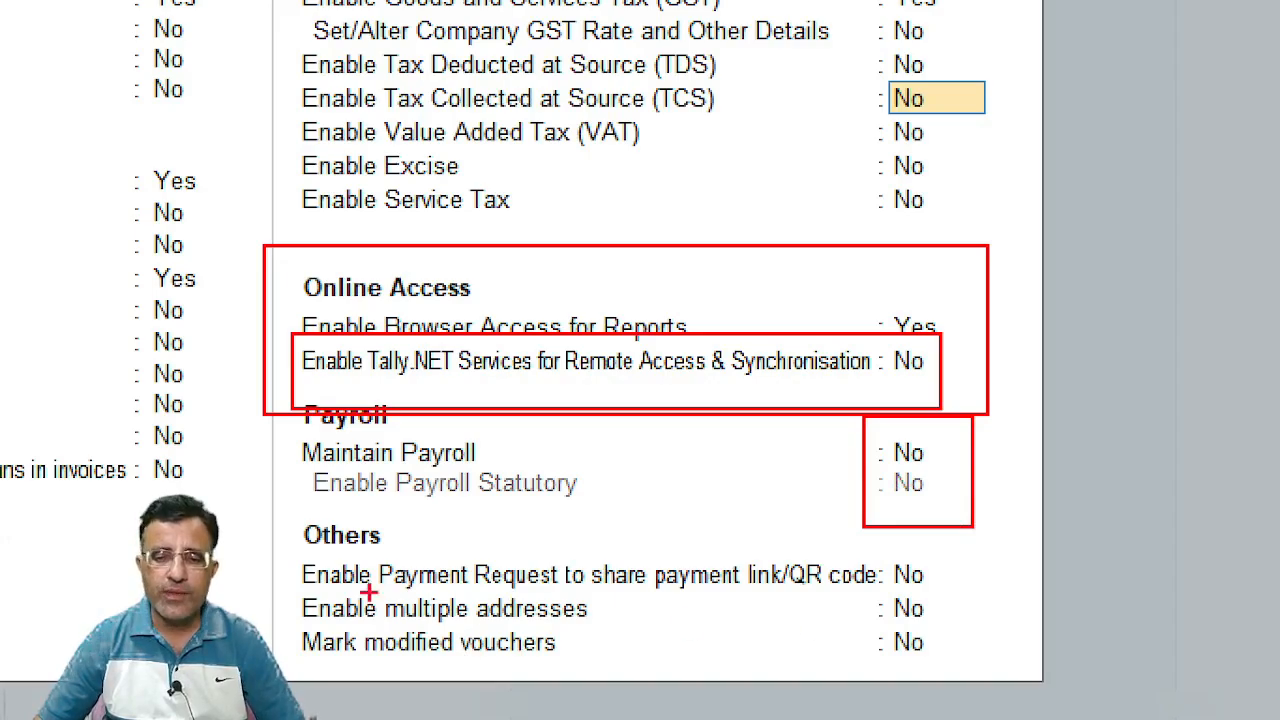
mouse_move(268, 542)
left_mouse_down()
mouse_move(528, 686)
mouse_move(972, 668)
left_mouse_up()
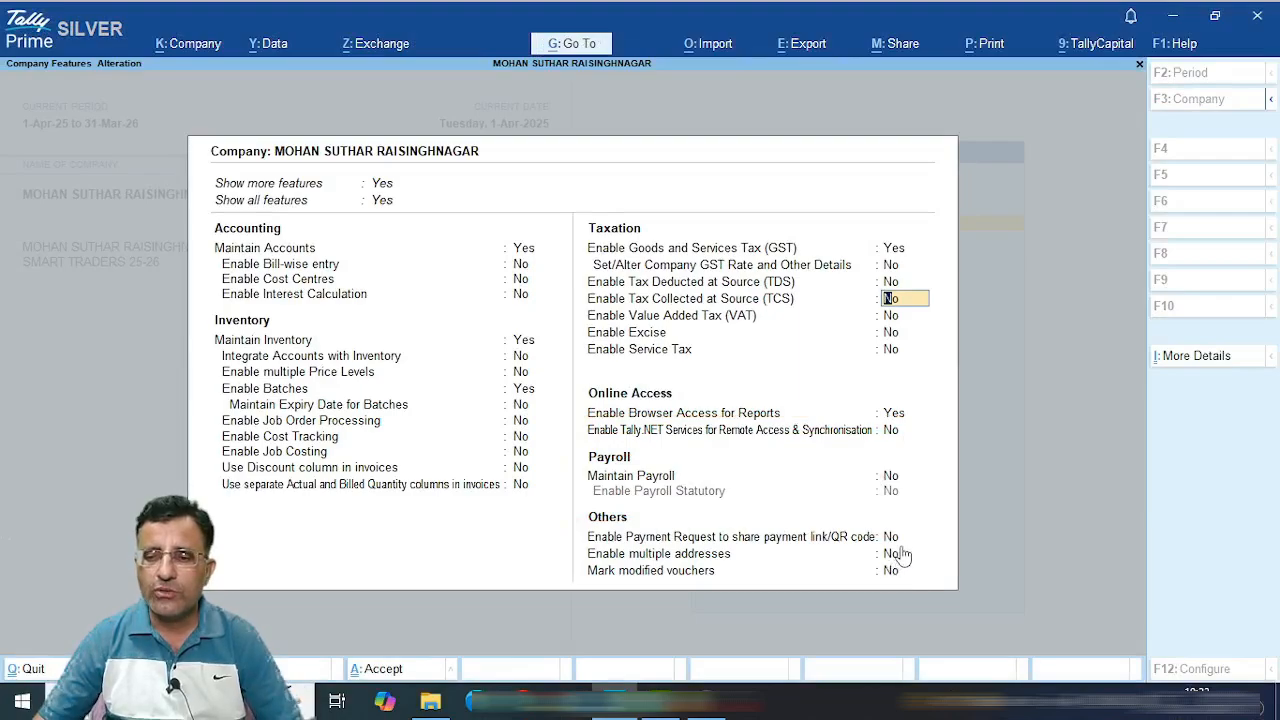
left_click(908, 575)
type("y")
Enable Payment Request and name a new merchant profile DFDS.
key("Return")
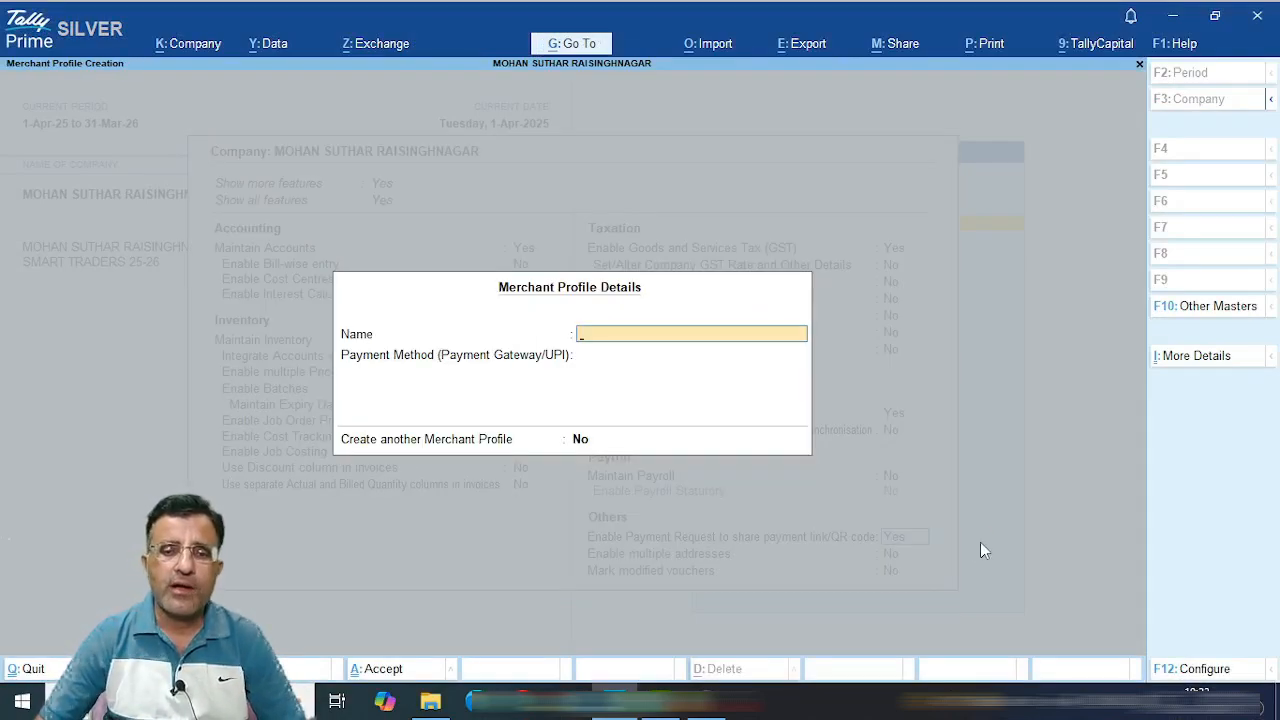
type("DFDS")
key("Return")
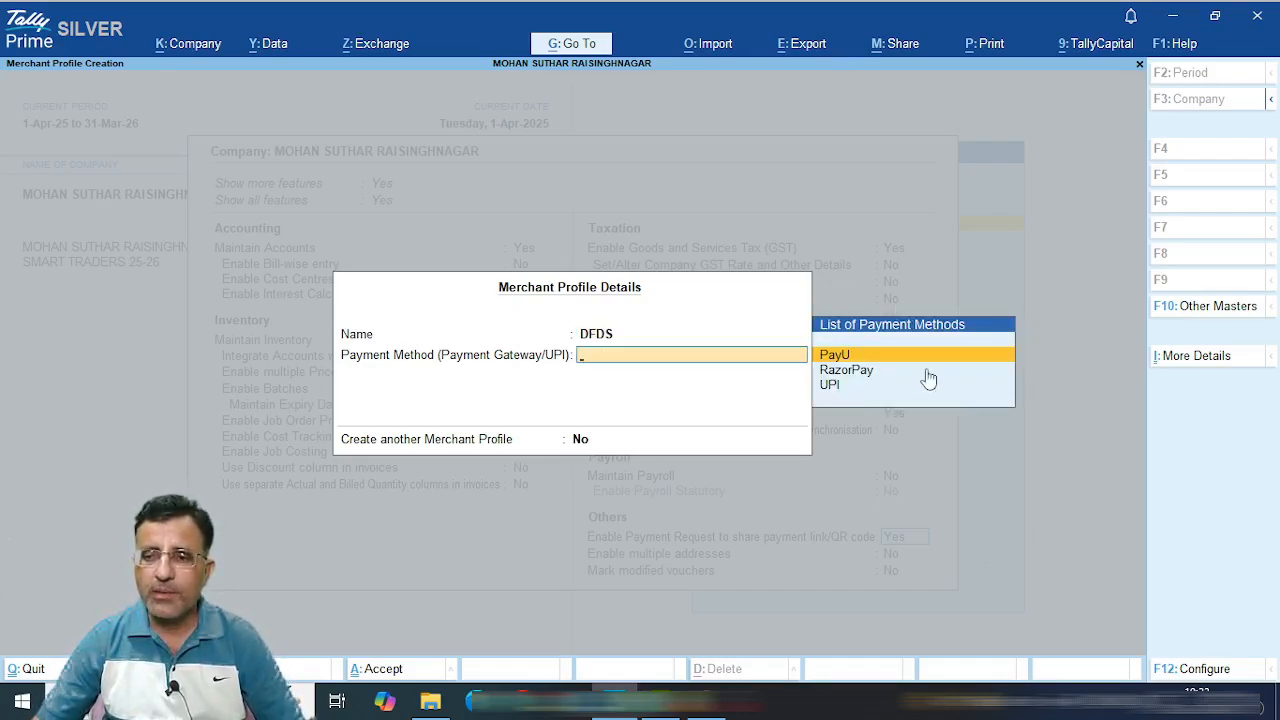
key("ctrl+1")
left_click(896, 381)
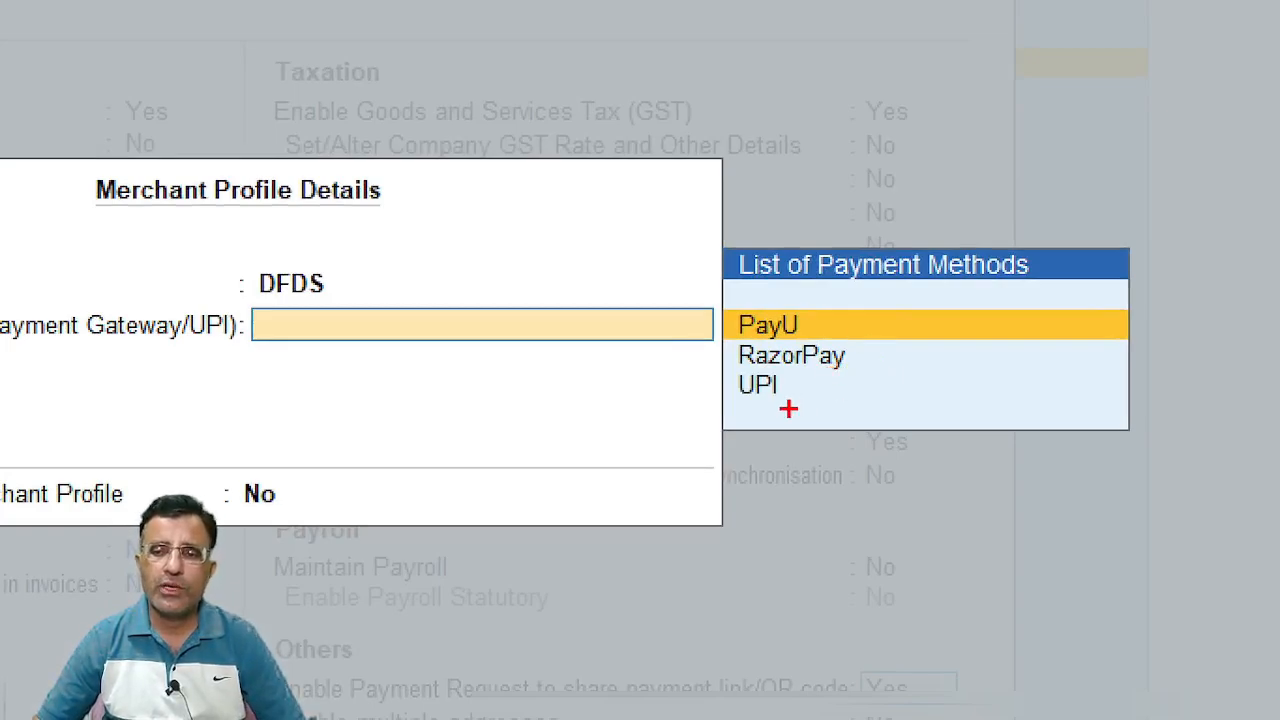
Choose UPI as the payment method, then abandon the profile since the UPI ID is empty.
key("Escape")
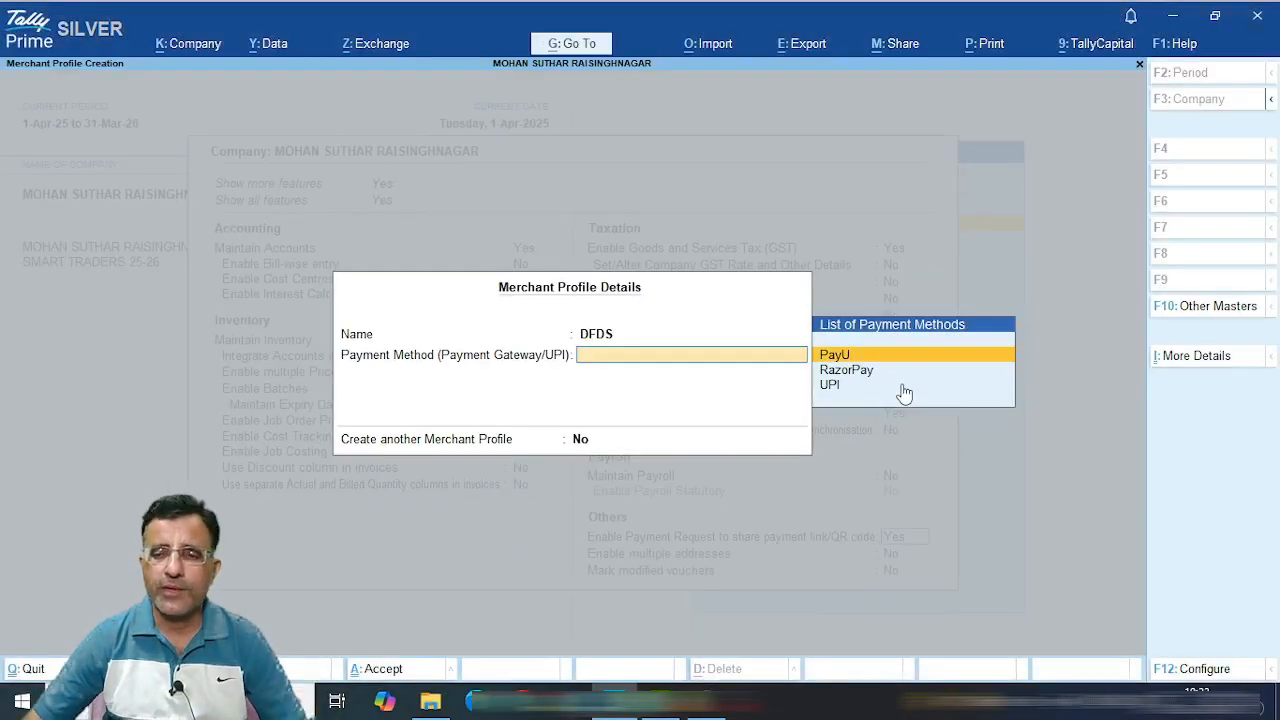
key("Down")
key("Down")
key("Return")
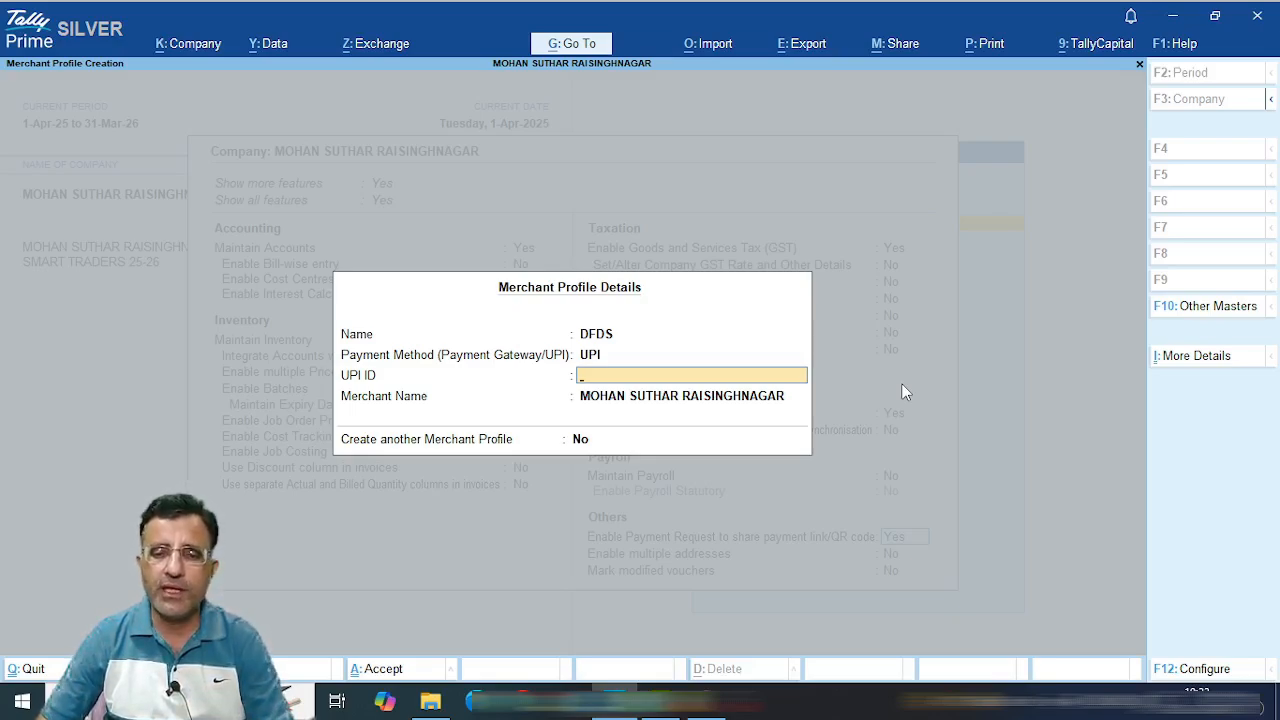
key("Return")
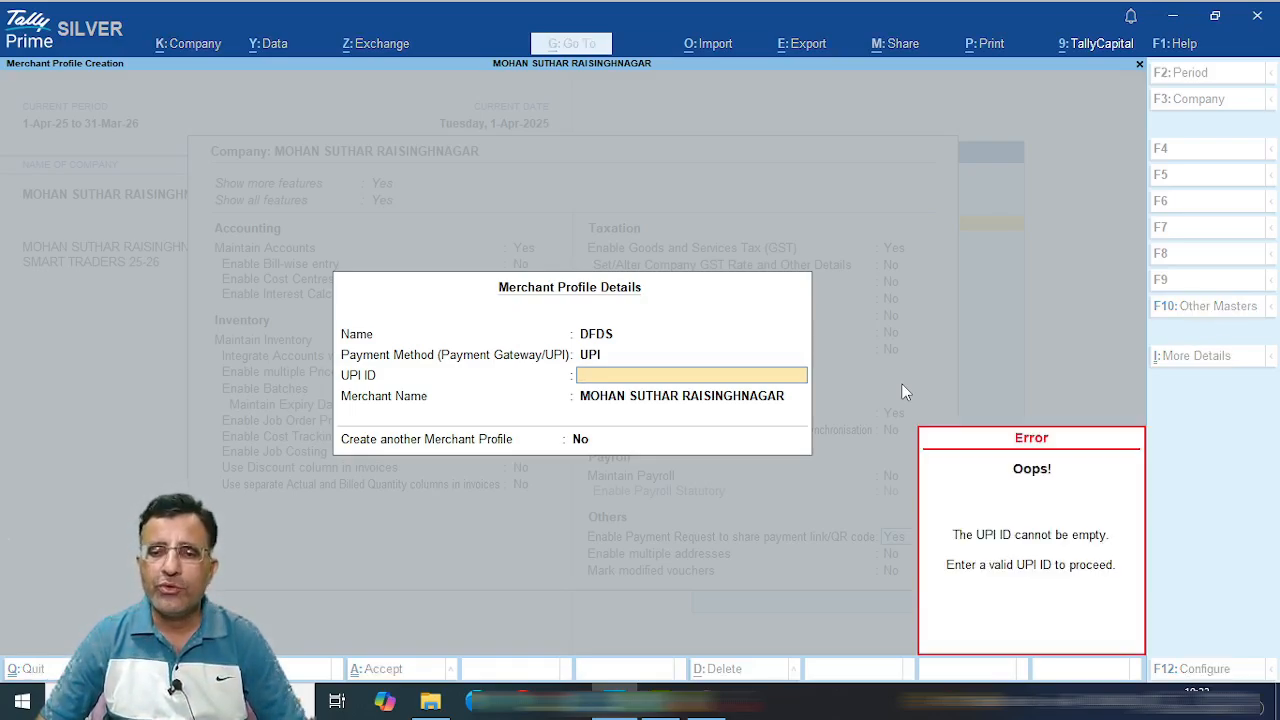
key("Escape")
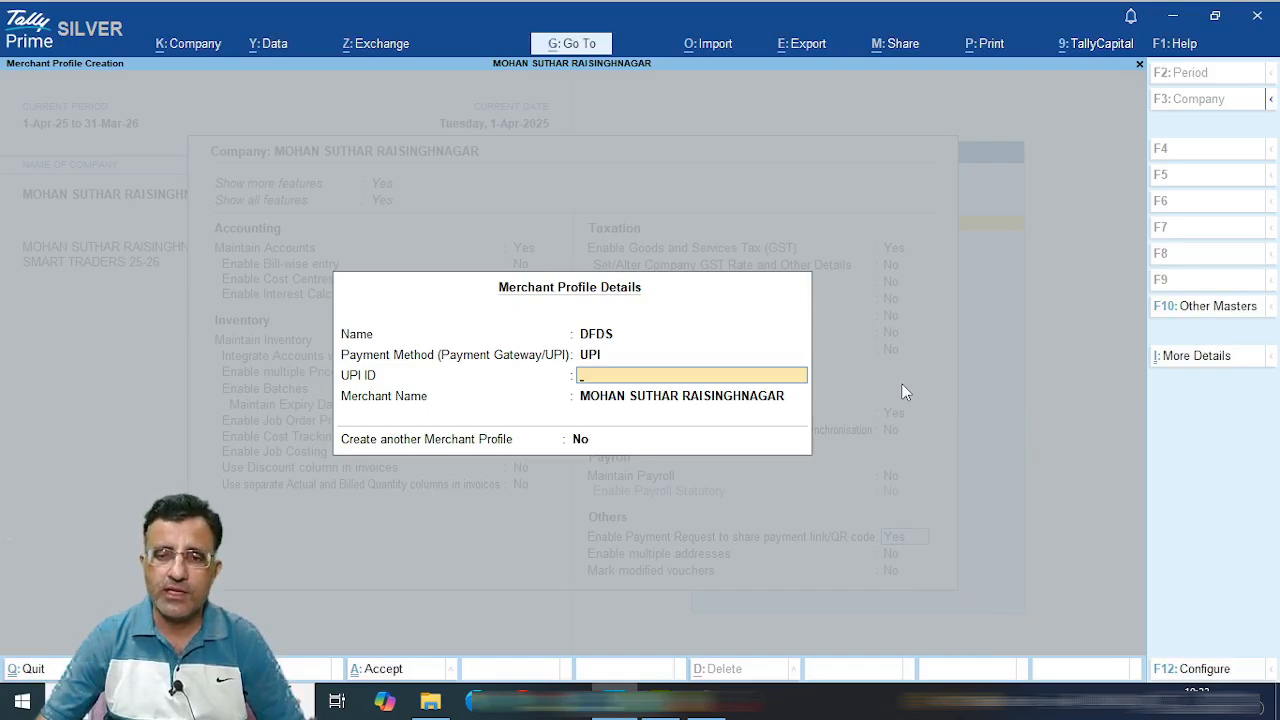
key("Escape")
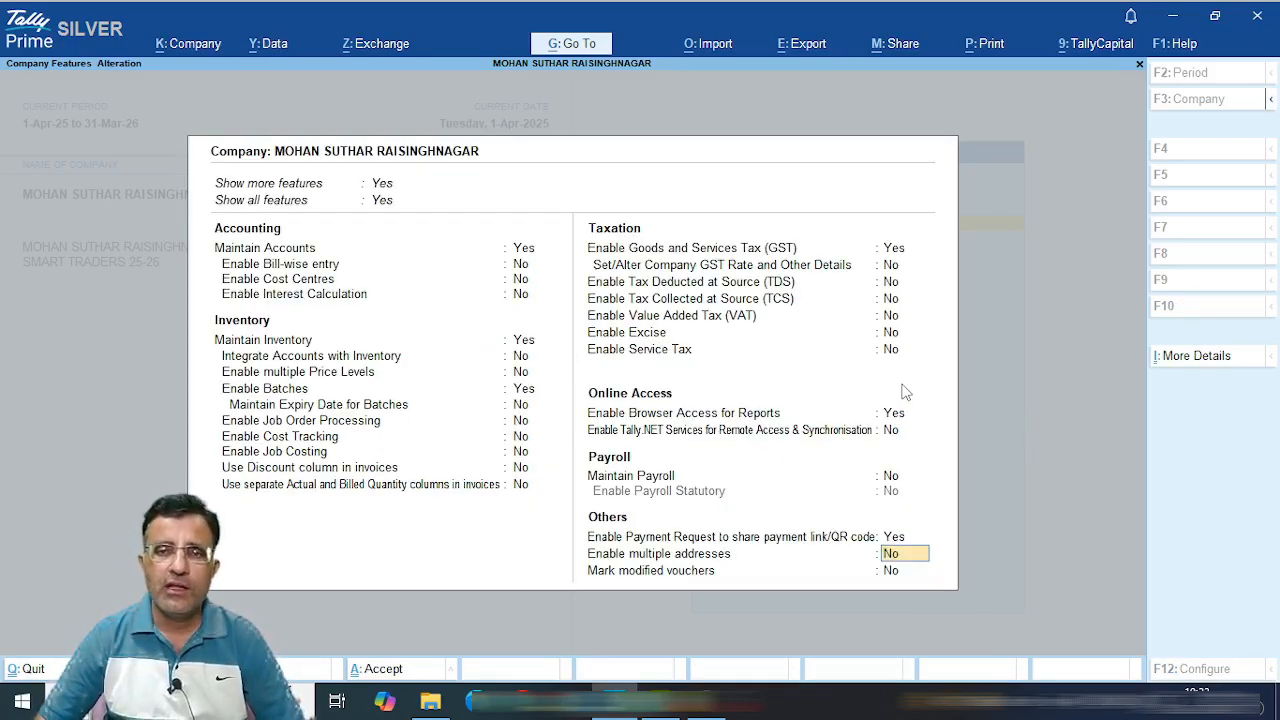
Save the company features and reopen them to check the saved values.
key("Escape")
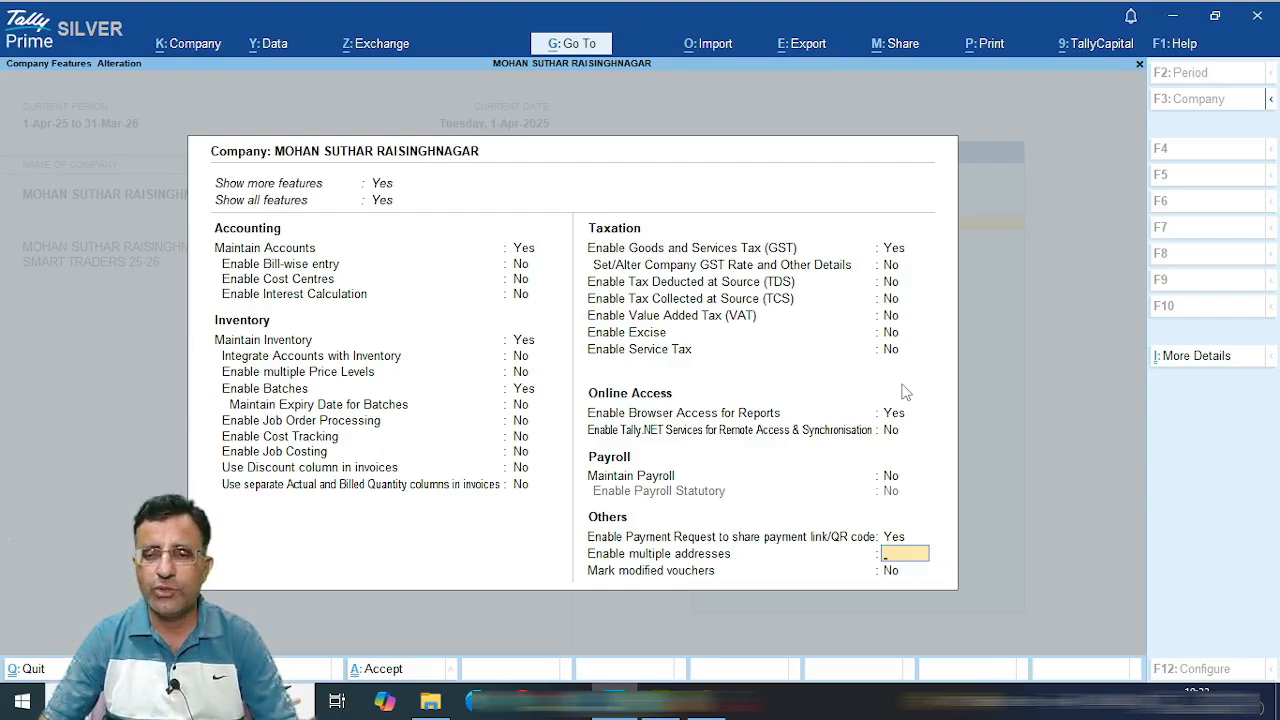
key("Escape")
key("Return")
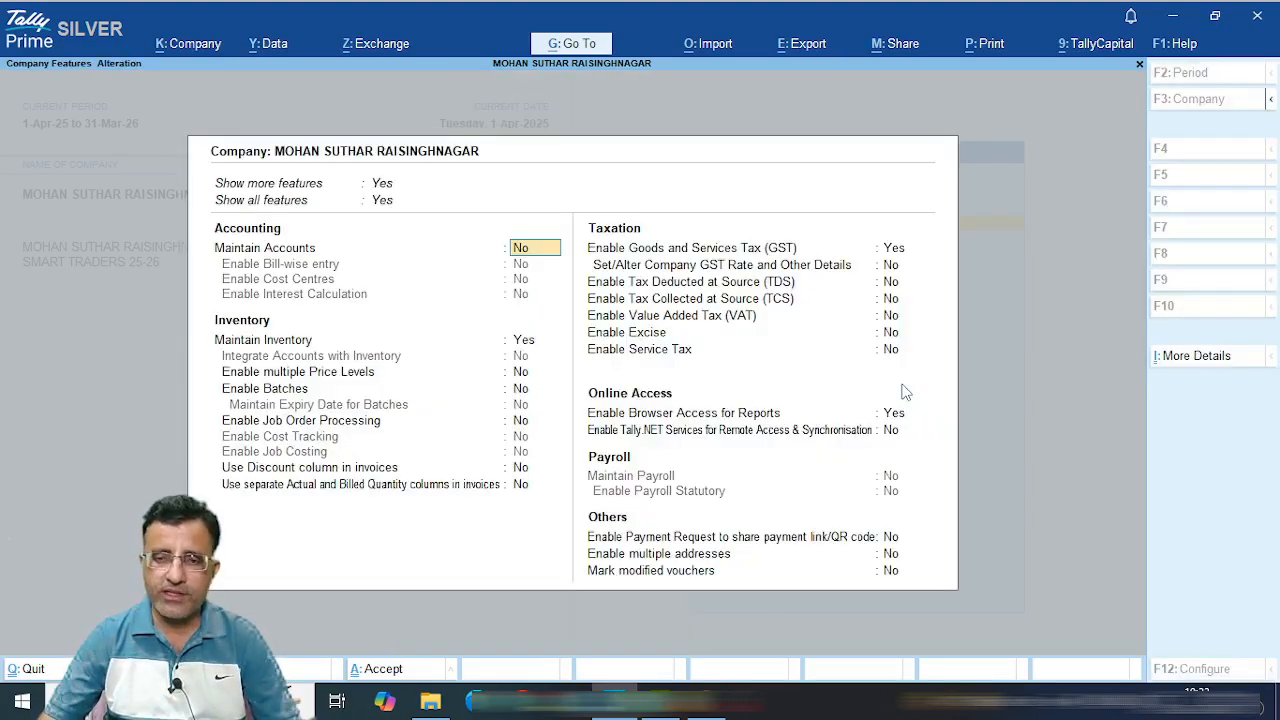
key("ctrl")
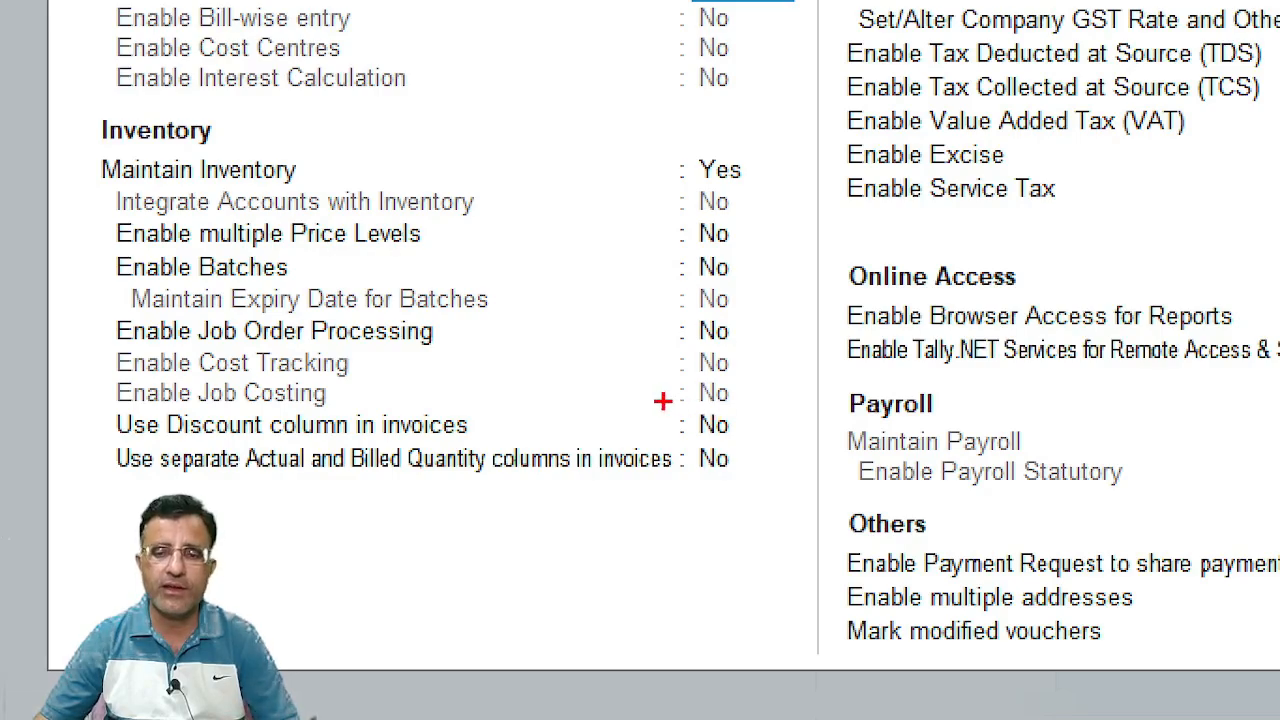
left_click_drag(674, 402, 745, 441)
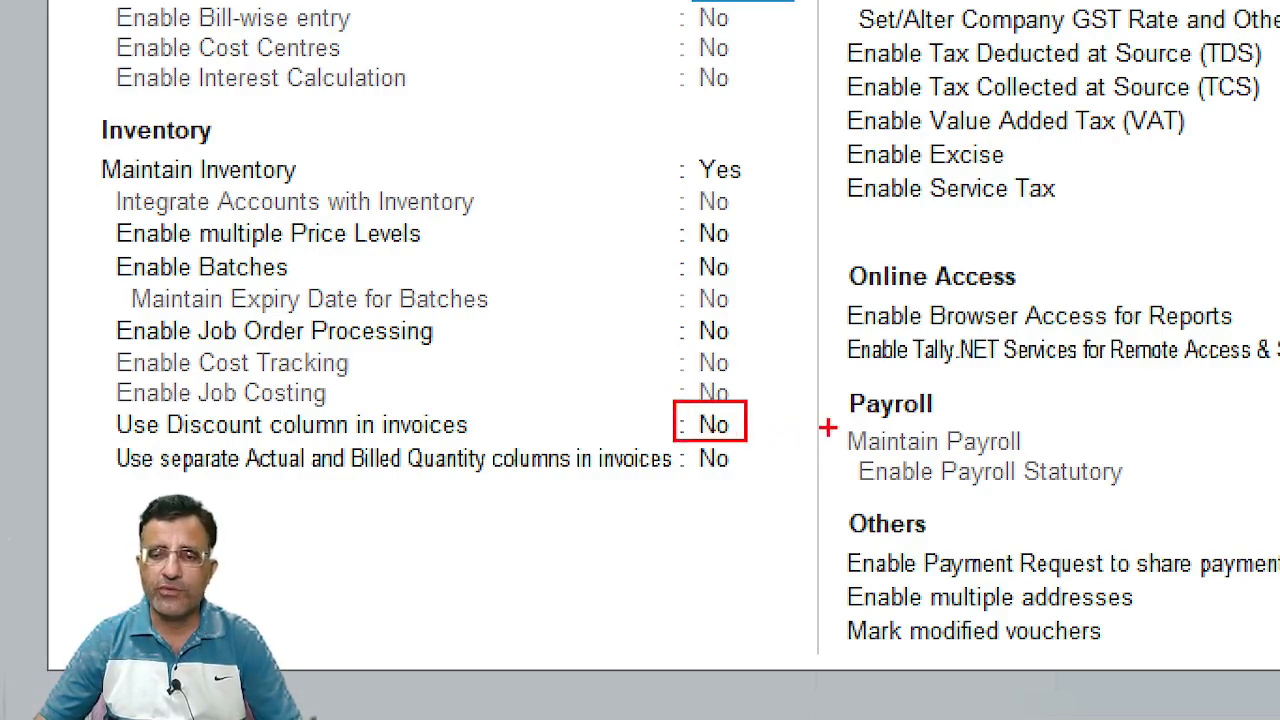
key("Escape")
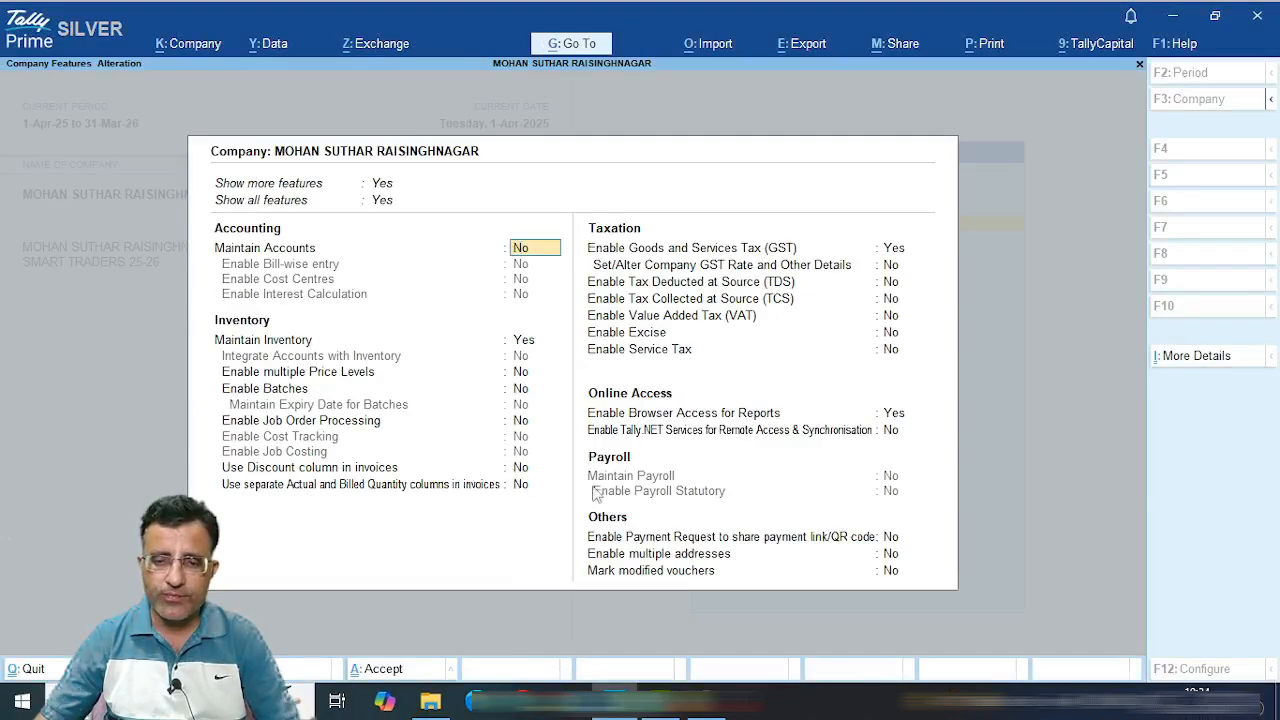
Set Discount column and separate Actual and Billed Quantity columns in invoices to Yes, and save.
left_click(525, 484)
key("Up")
type("Y")
key("Return")
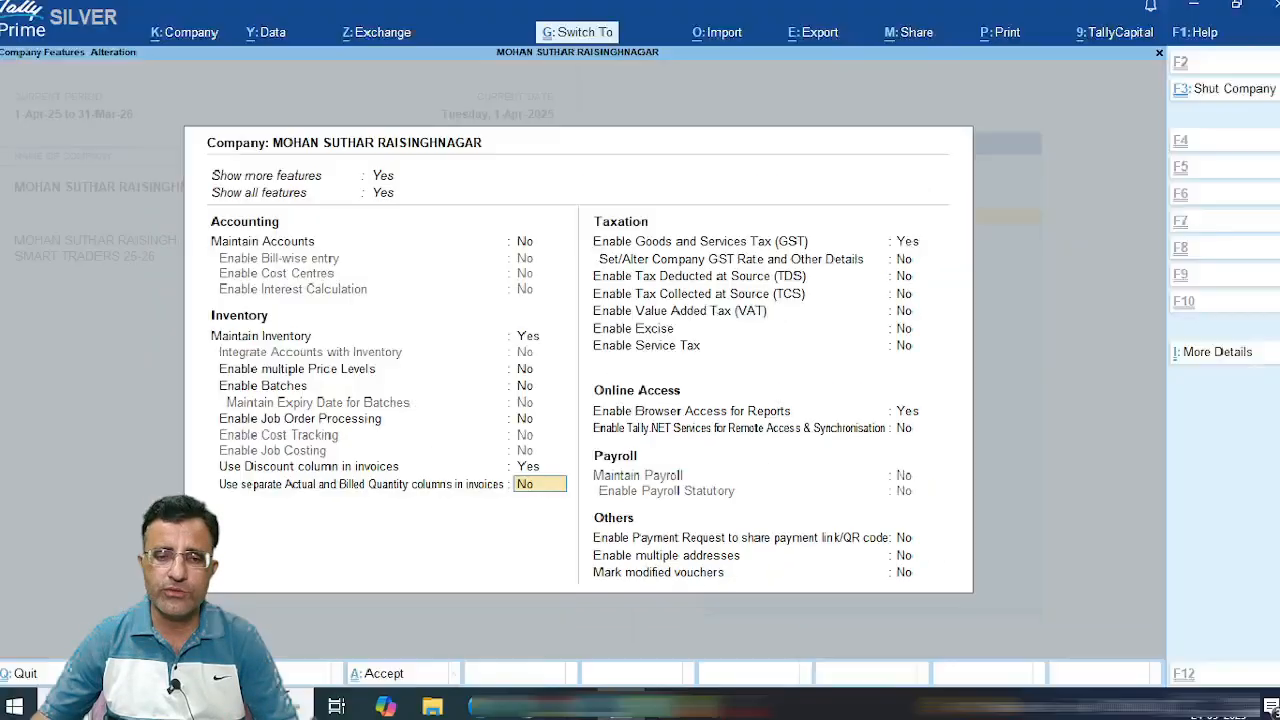
type("y")
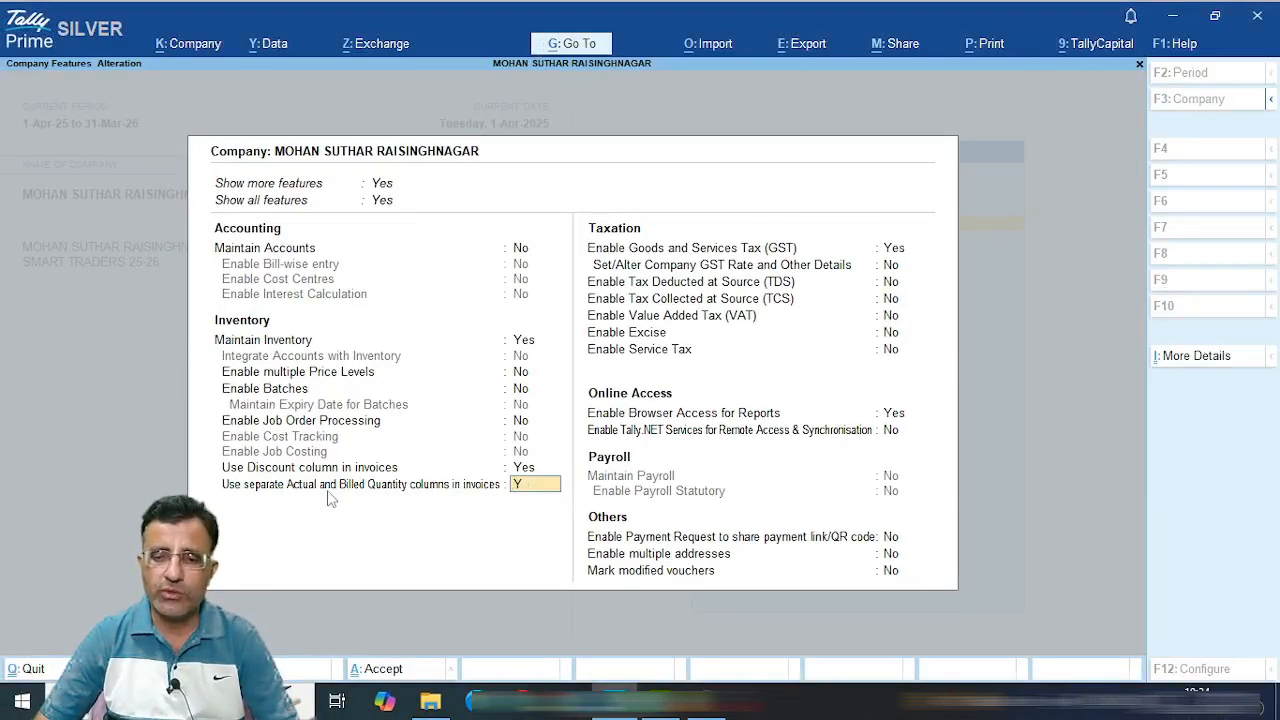
key("Return")
key("ctrl")
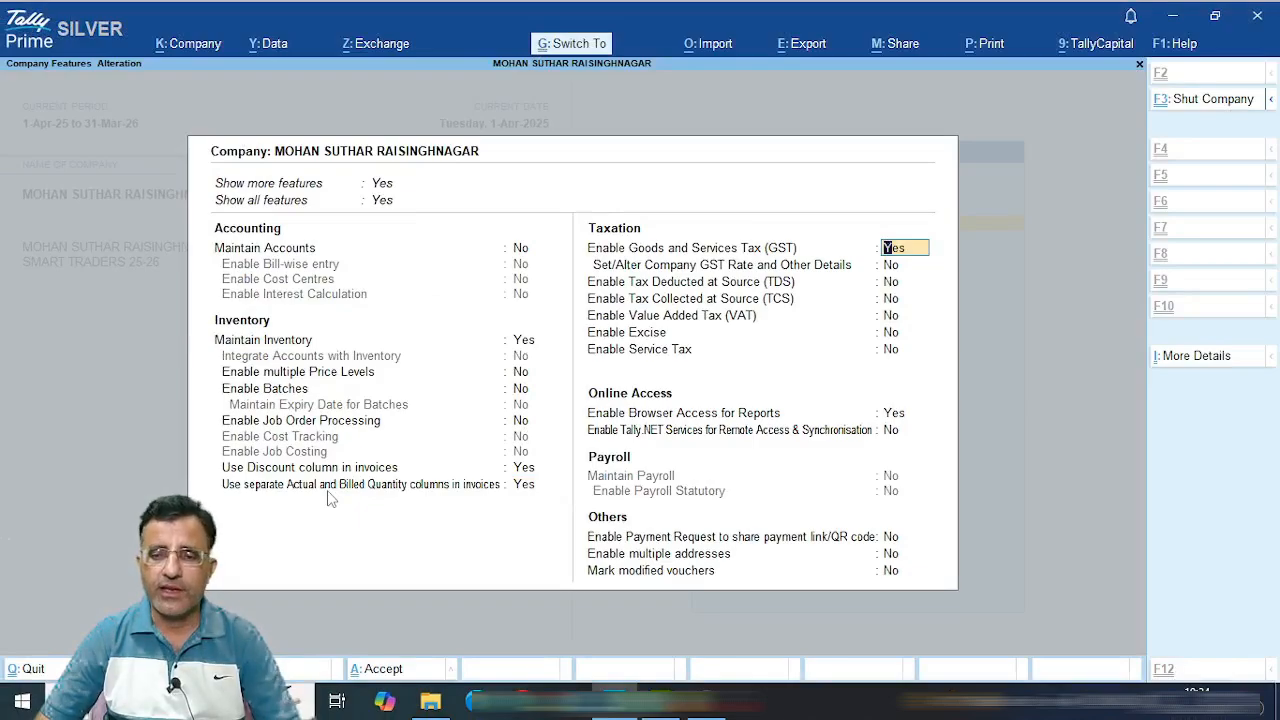
key("ctrl+a")
Return to the Gateway of Tally and choose Ledger from the List of Masters to create.
key("Escape")
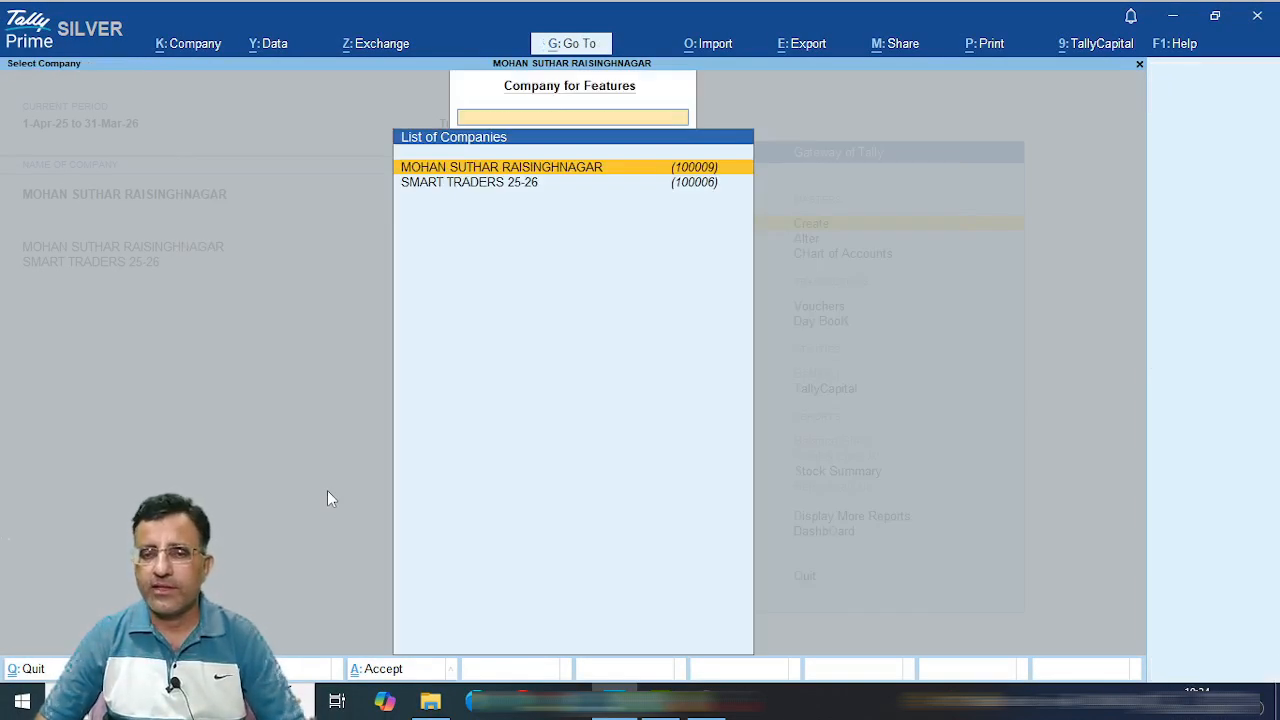
key("Escape")
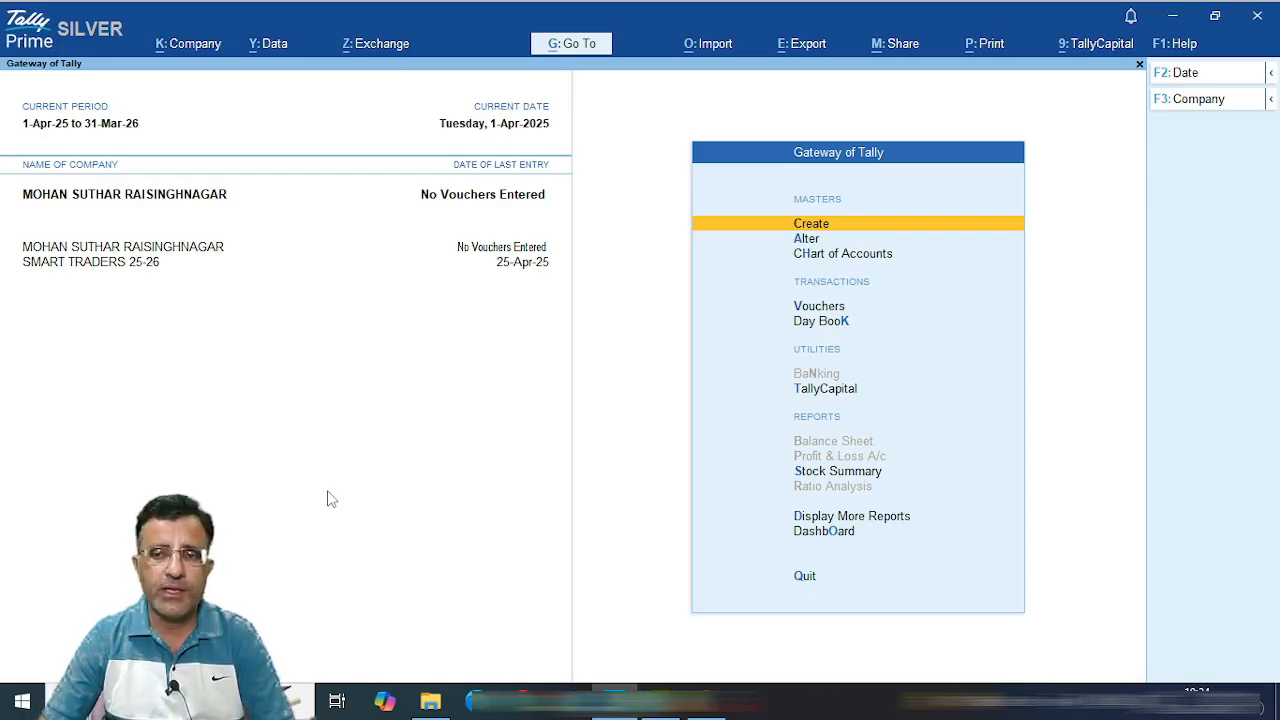
key("Down")
key("Down")
key("Up")
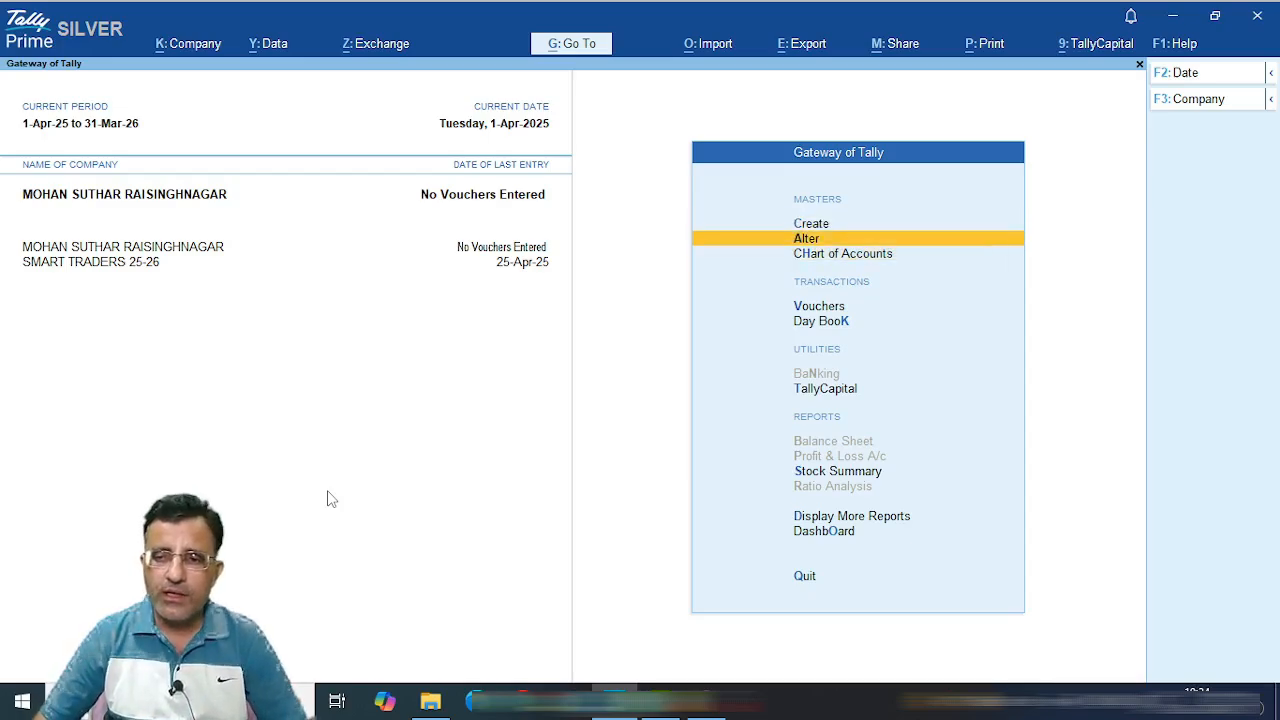
key("Up")
key("Return")
key("Down")
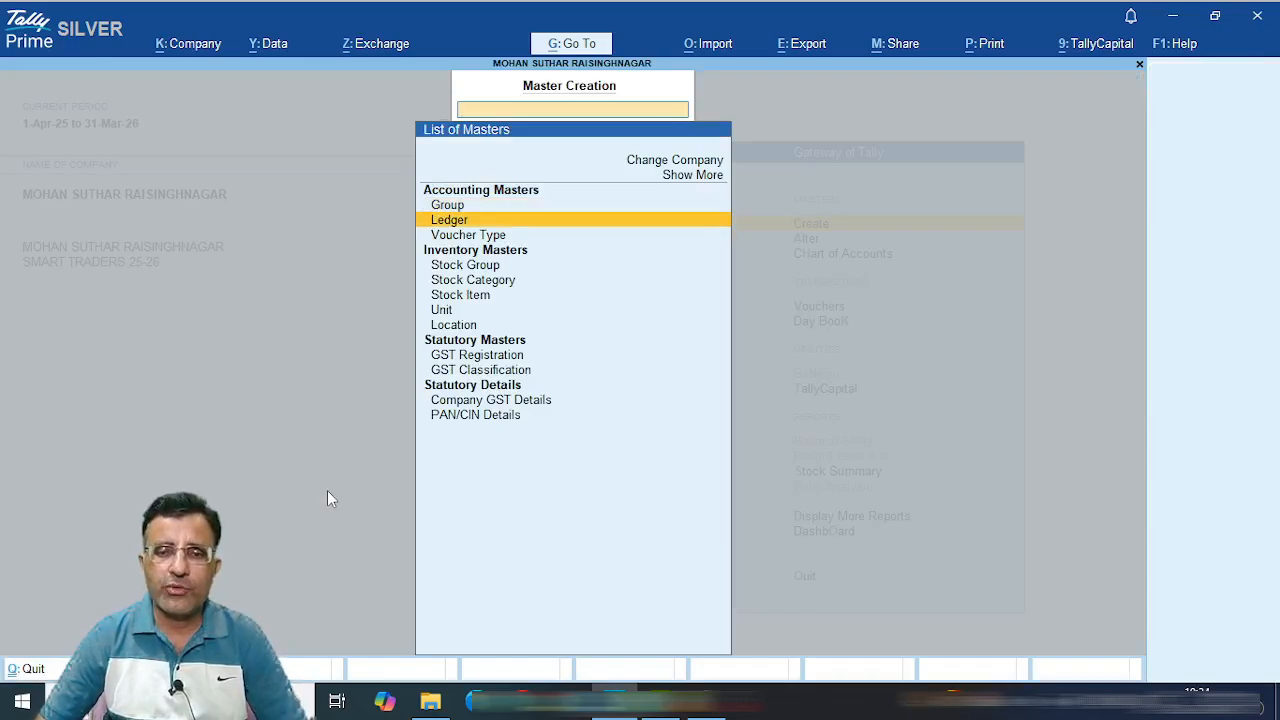
key("Return")
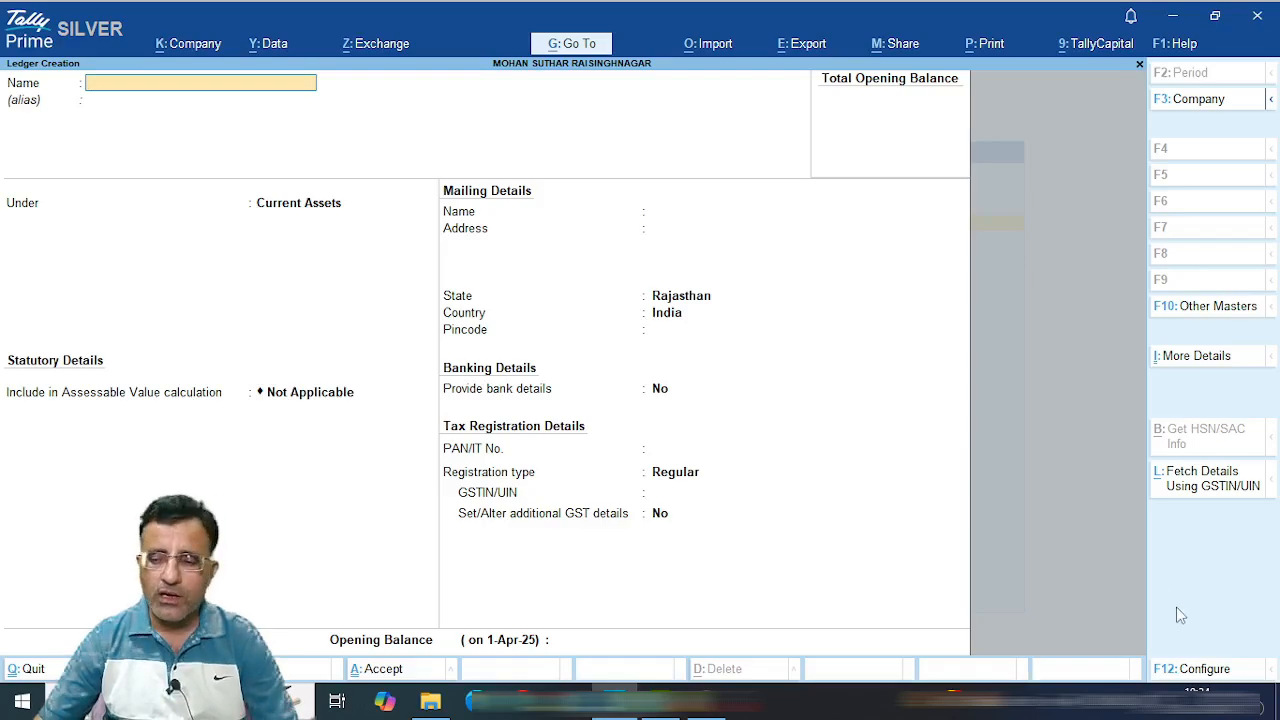
In ledger configuration (F12), set Show more and Show all configurations to Yes.
left_click(1203, 670)
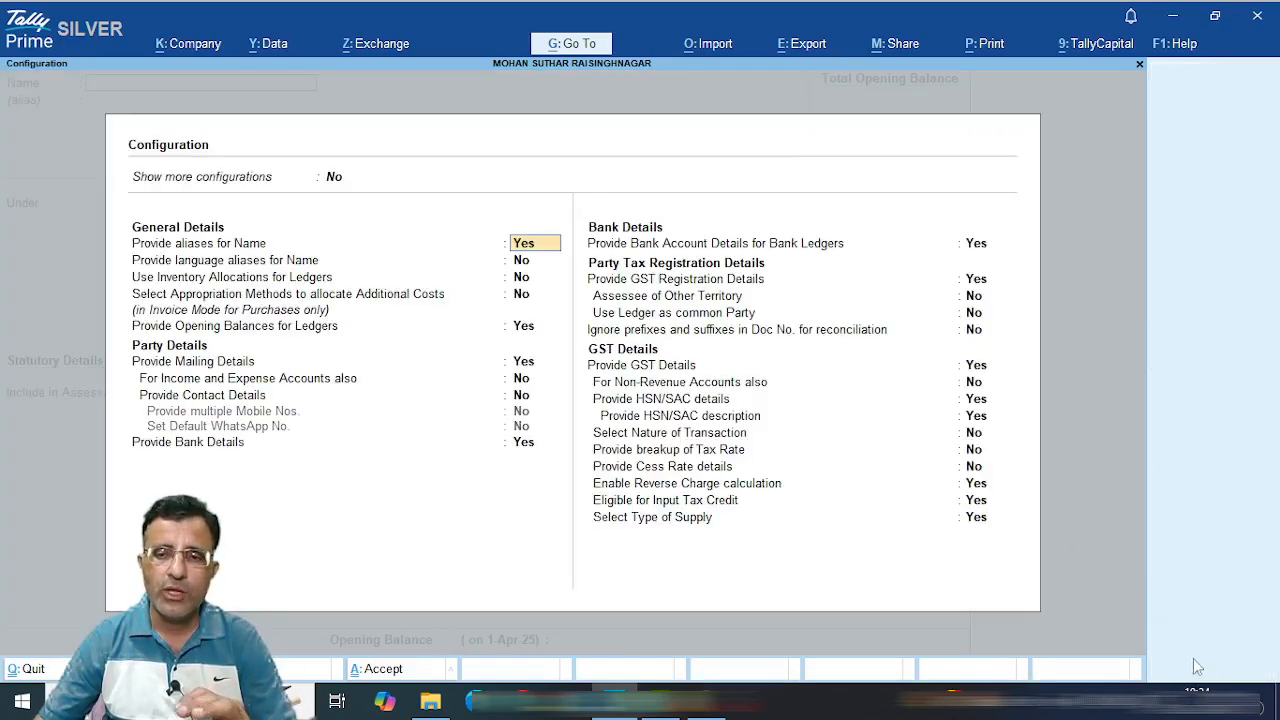
left_click(338, 177)
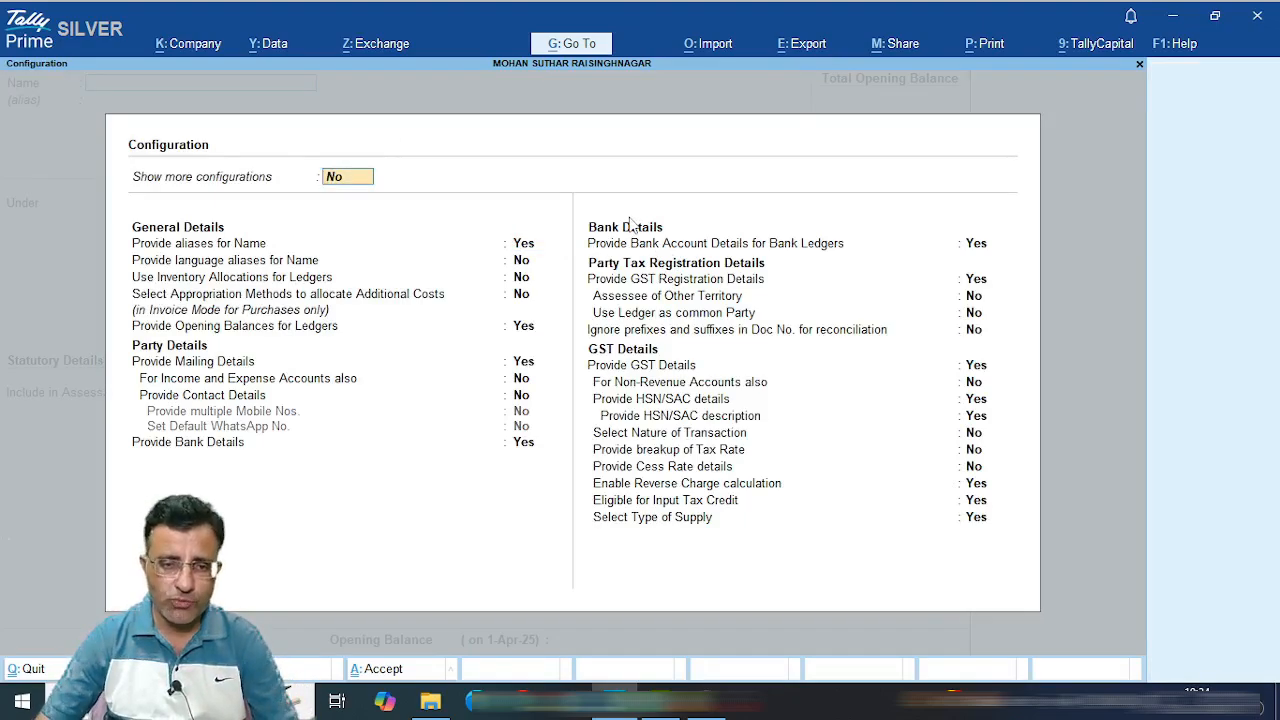
type("y")
key("Return")
key("Up")
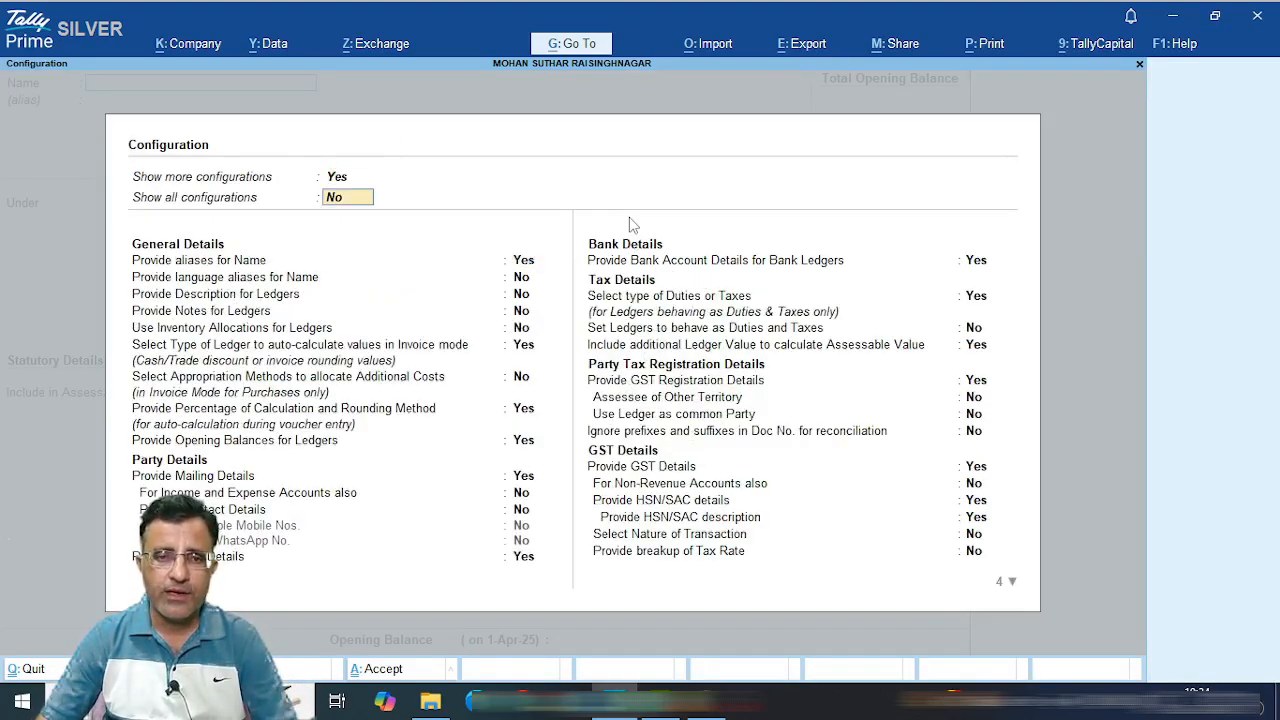
type("y")
key("Return")
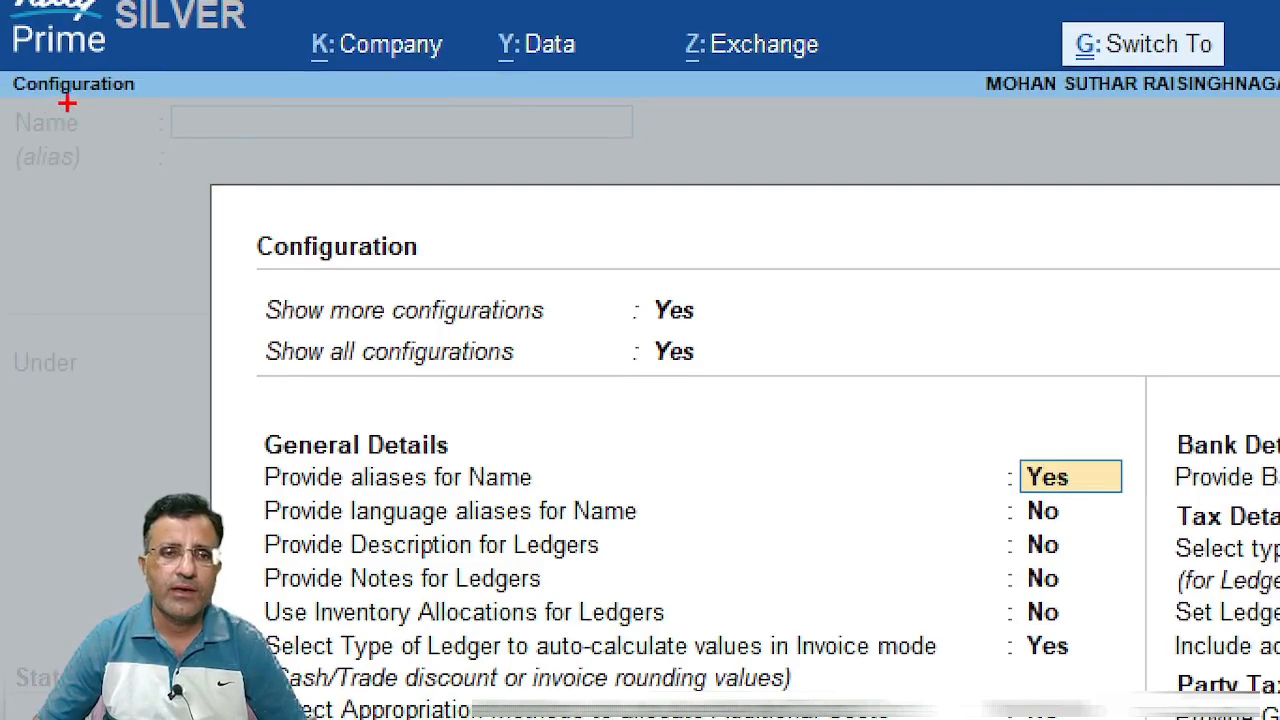
key("Escape")
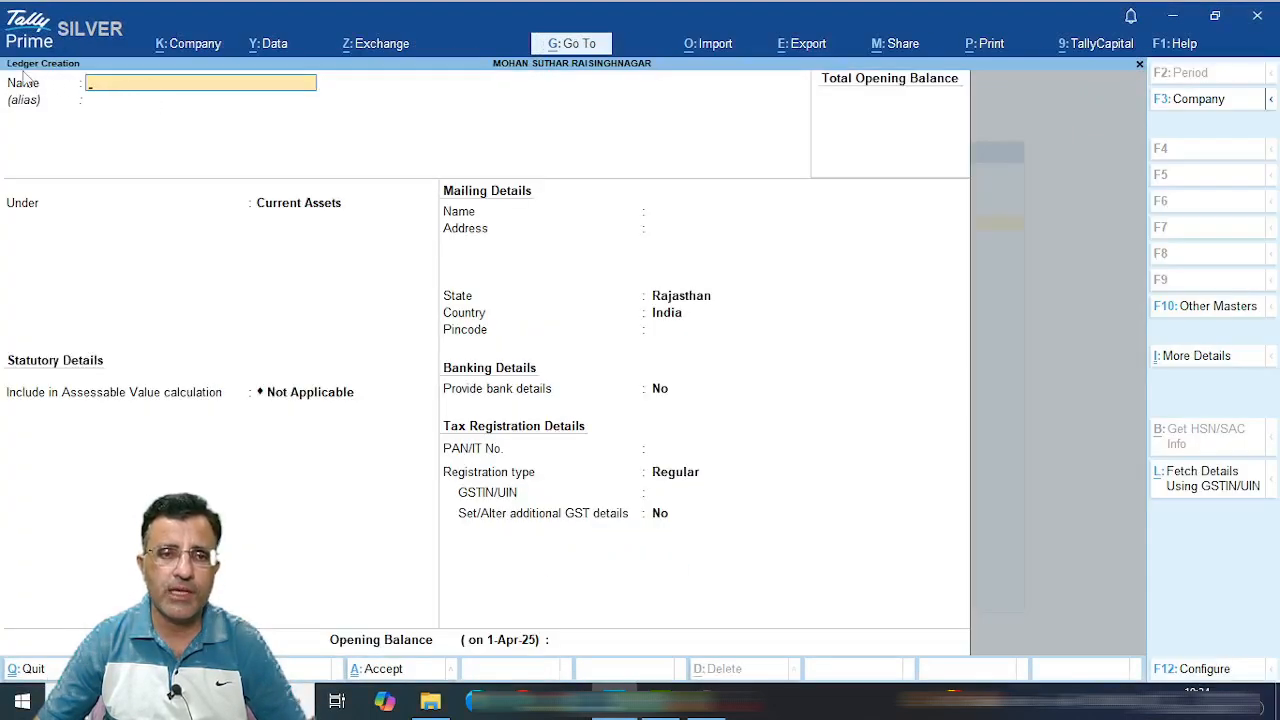
key("ctrl")
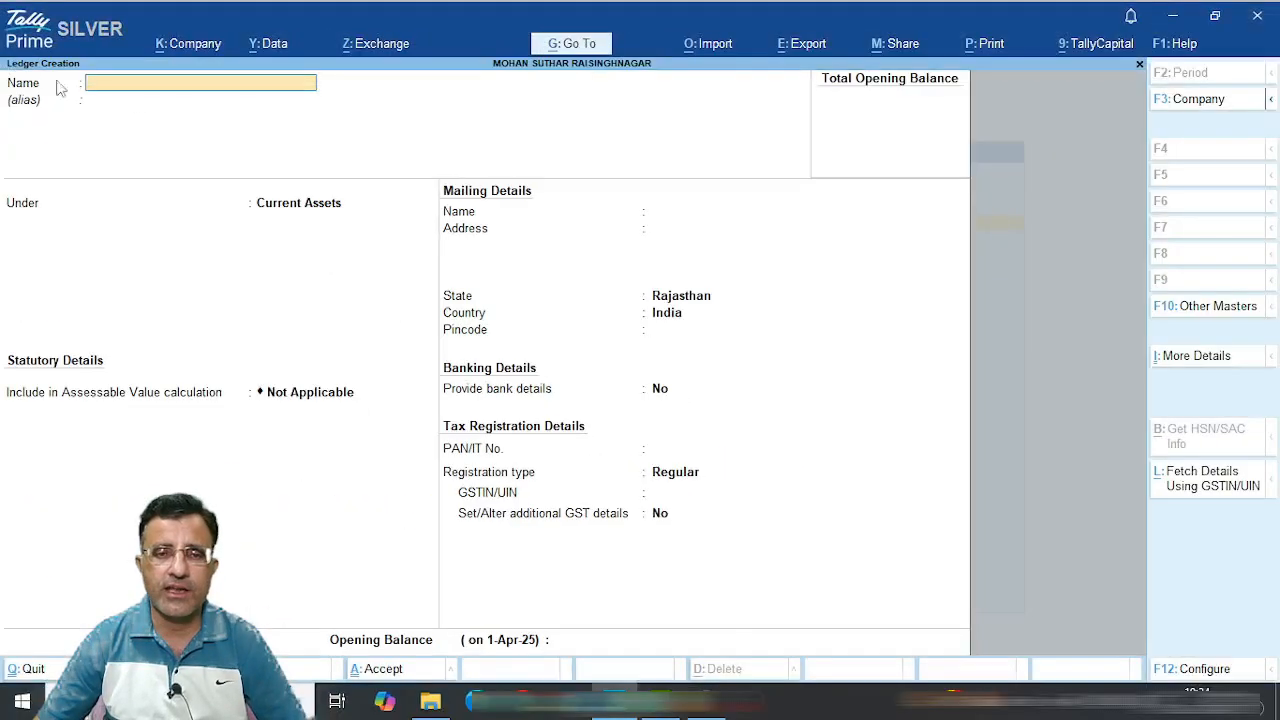
Set Provide aliases for Name to No, accept the configuration, and confirm ledger name DFD.
left_click(1205, 667)
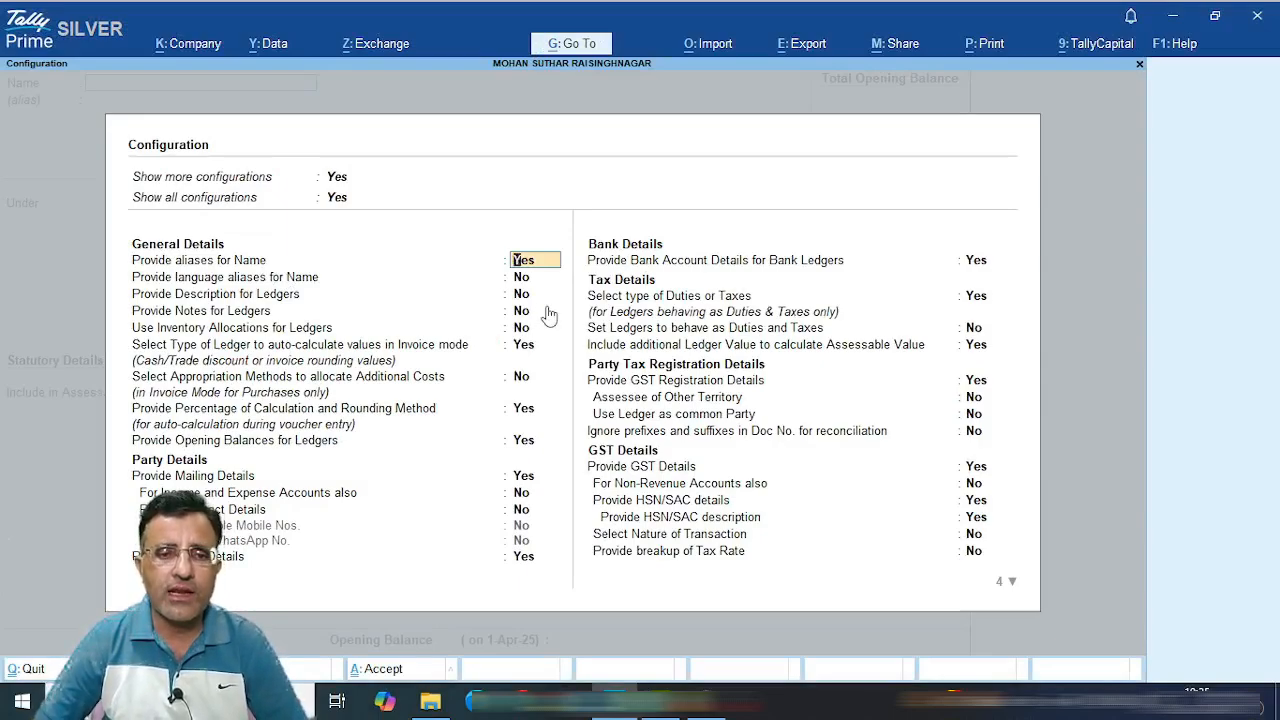
key("Return")
key("Return")
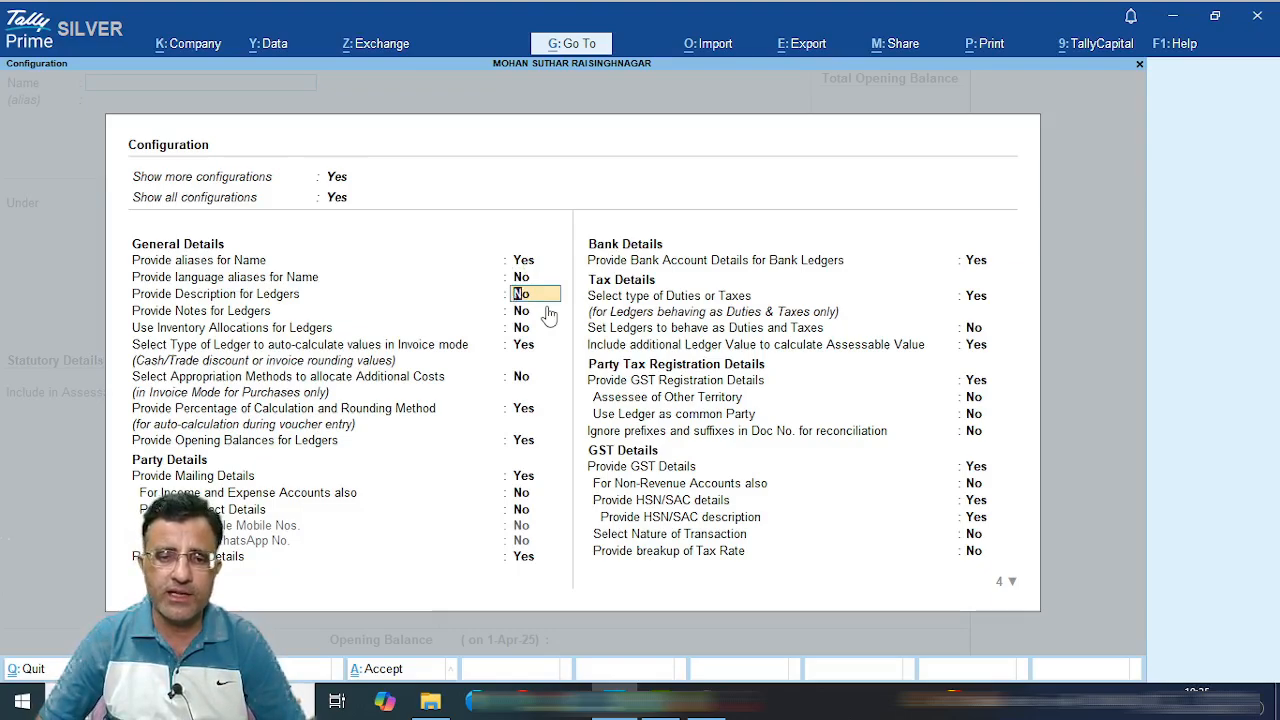
key("Return")
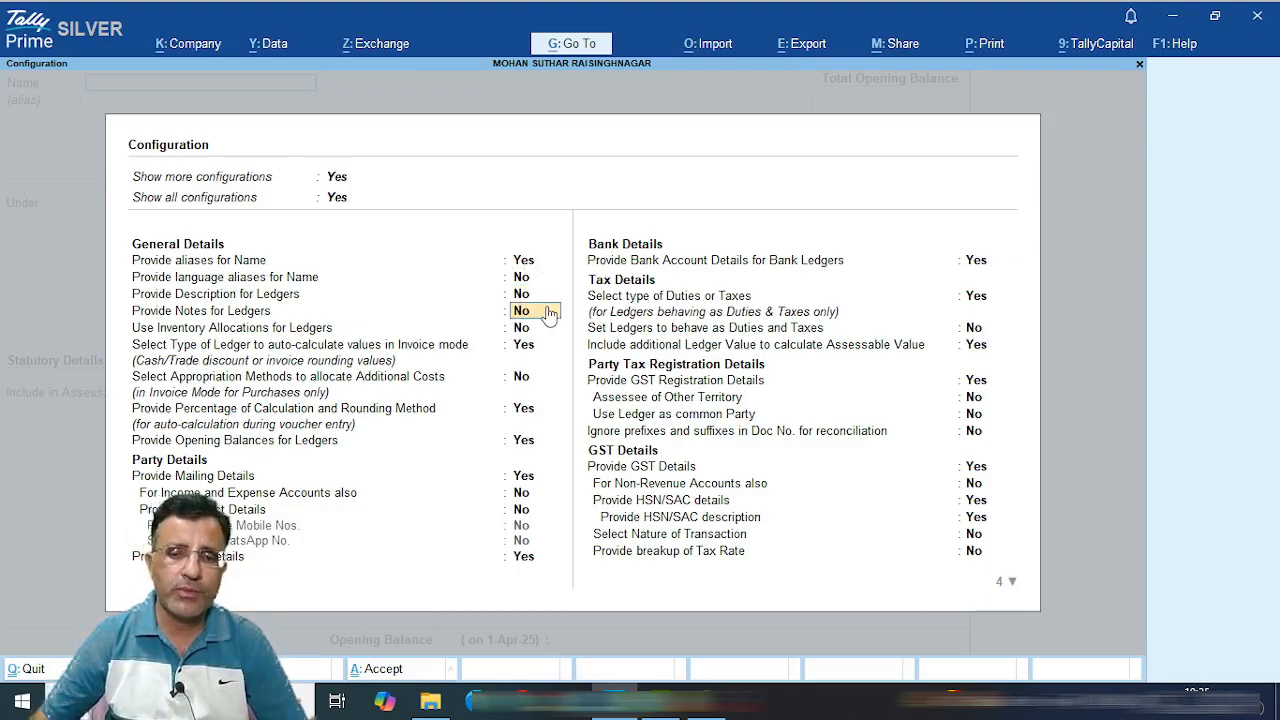
key("Return")
key("Return")
key("Return")
key("Return")
key("Return")
key("Return")
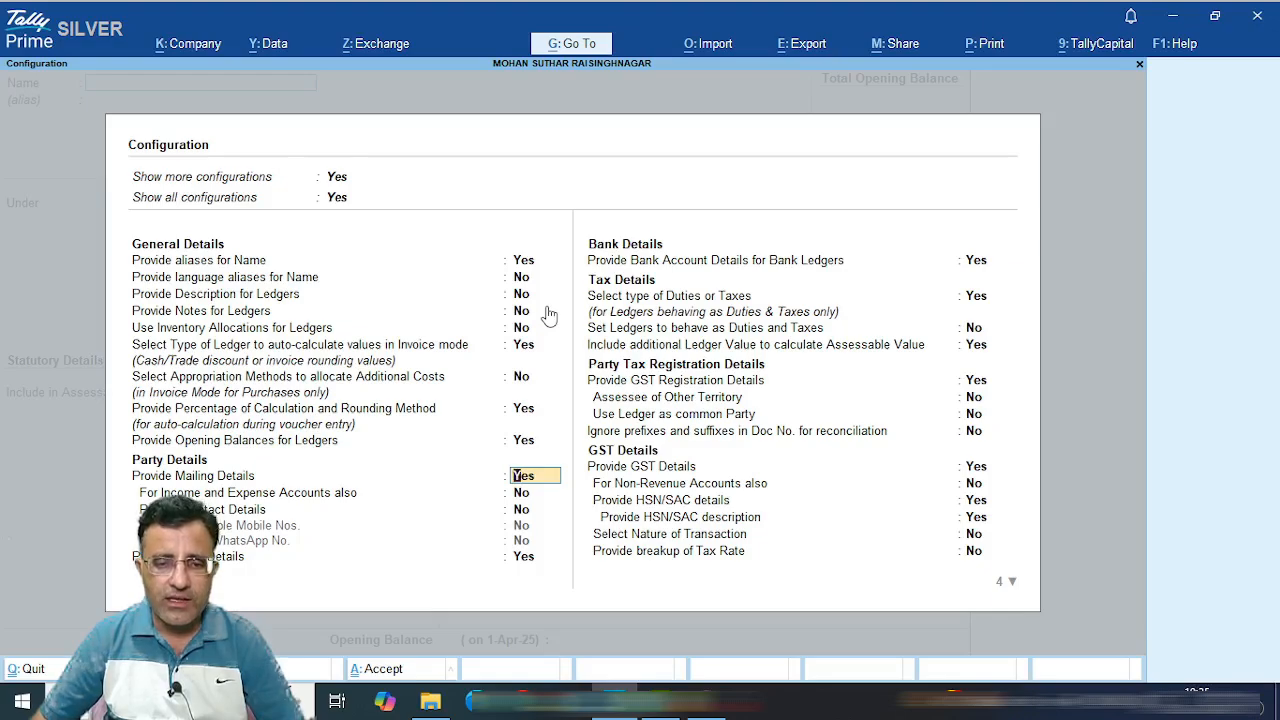
key("Return")
key("Return")
key("Return")
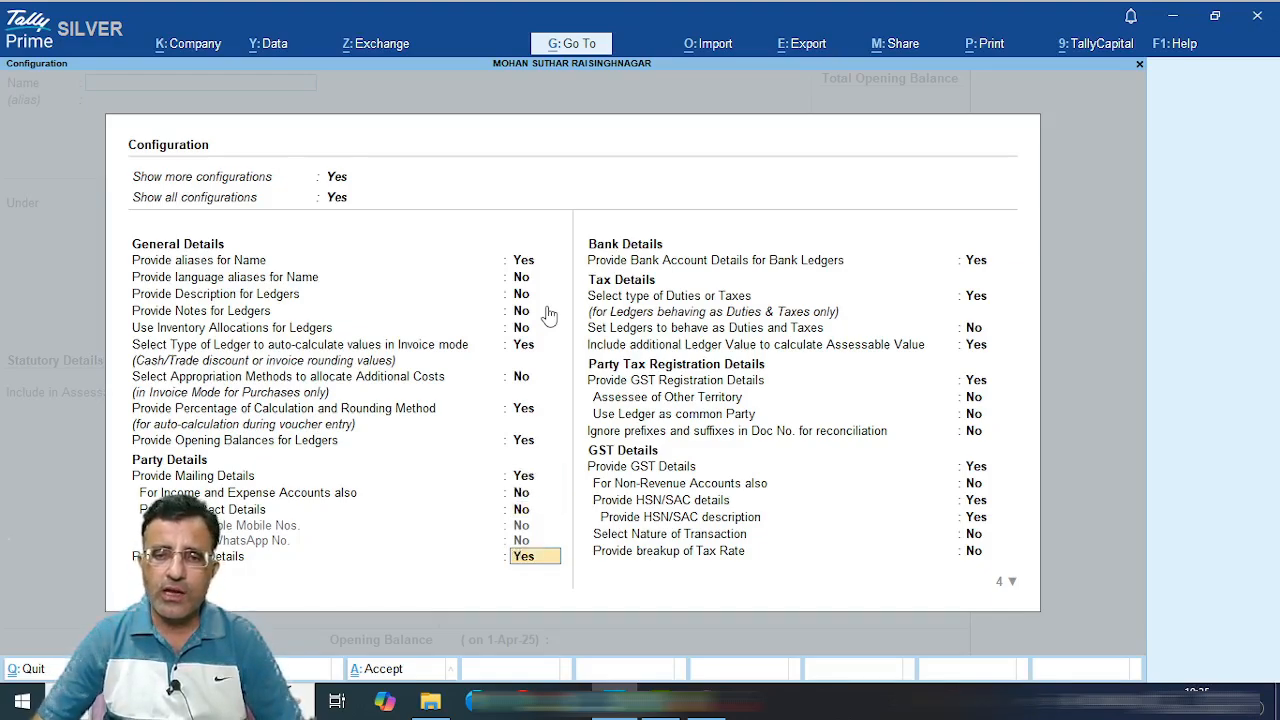
key("Up")
key("Up")
key("Up")
key("Up")
key("Up")
key("Up")
key("Up")
key("Up")
key("Up")
key("Up")
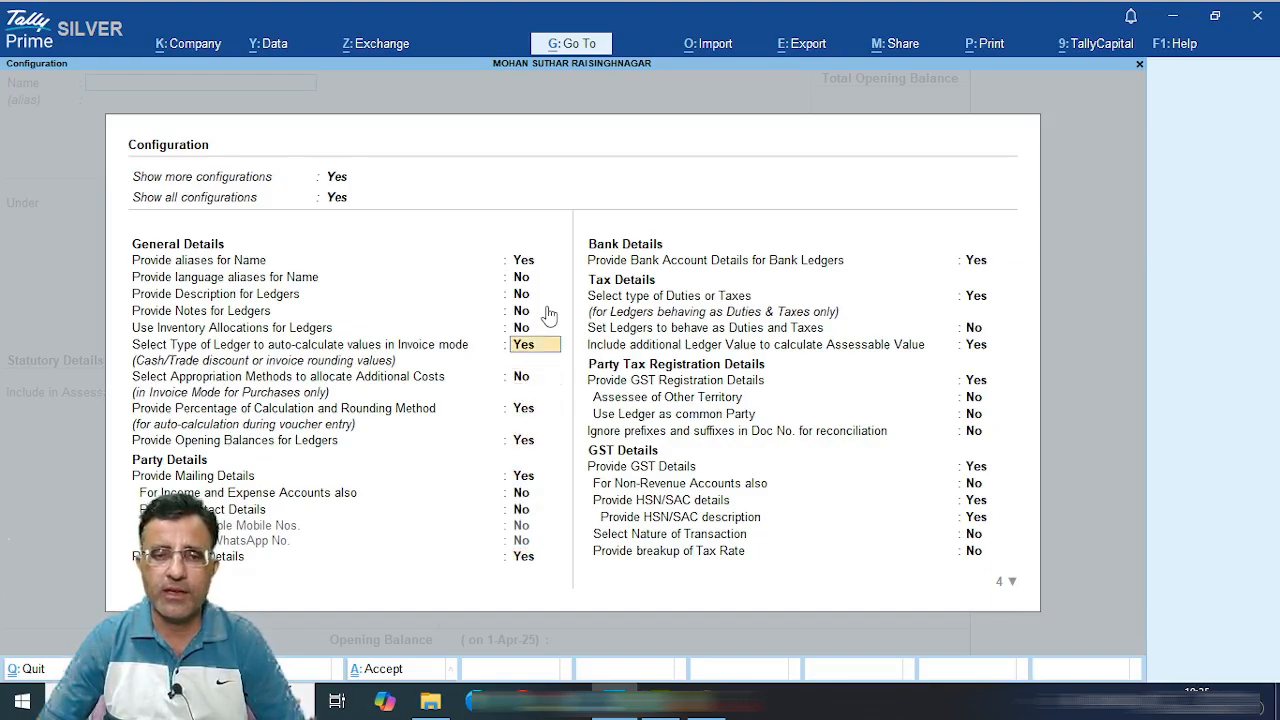
key("Up")
key("Up")
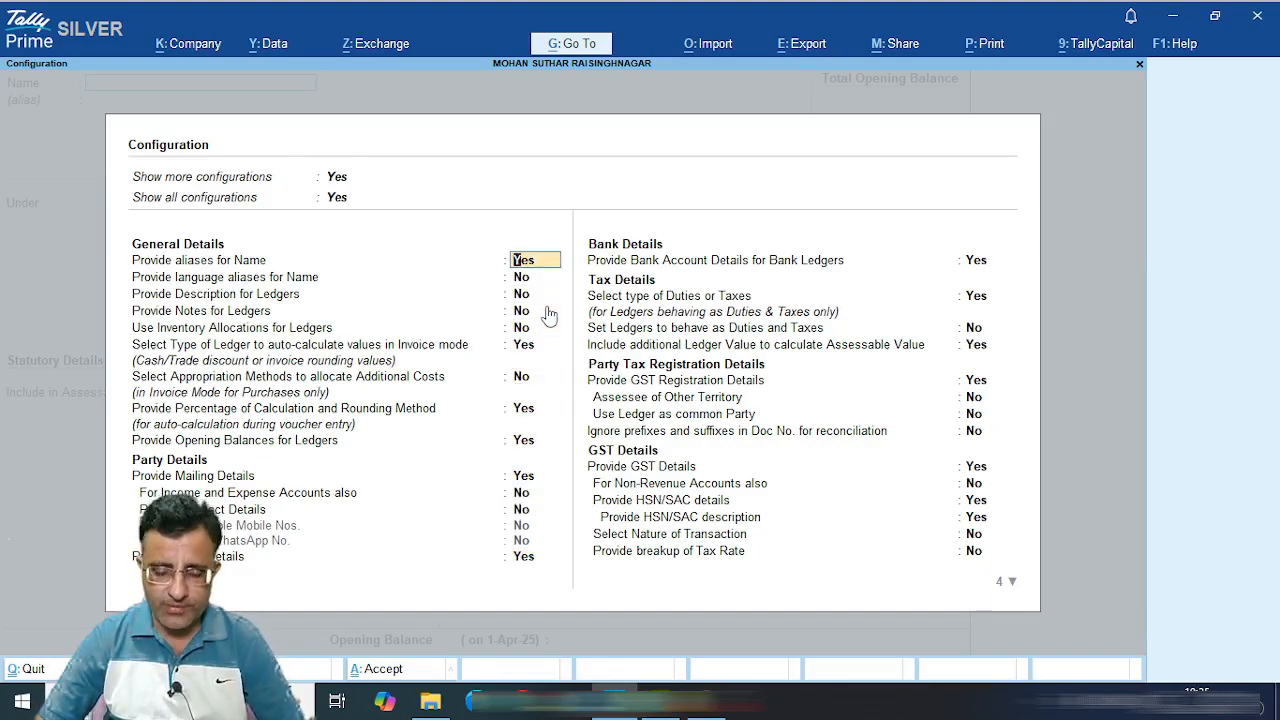
type("n")
key("Return")
key("ctrl+a")
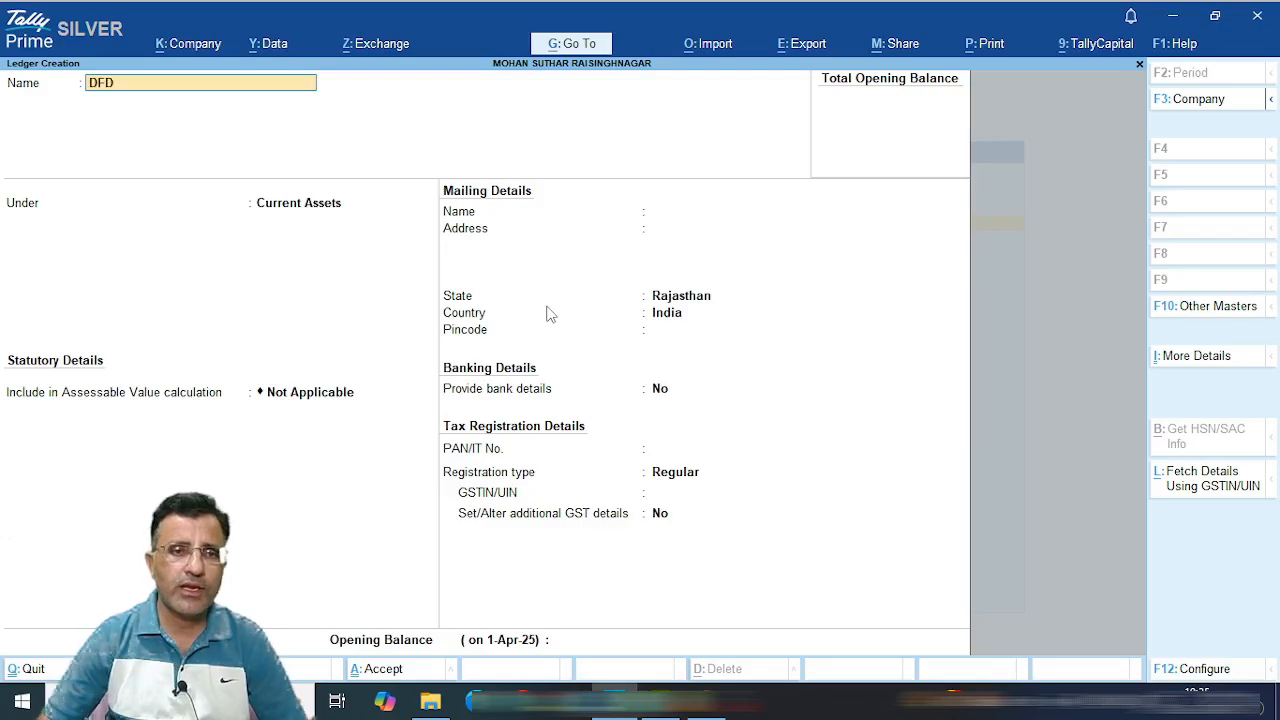
key("Return")
Set Provide aliases for Name back to Yes, accept, and start quitting the DFD ledger.
key("BackSpace")
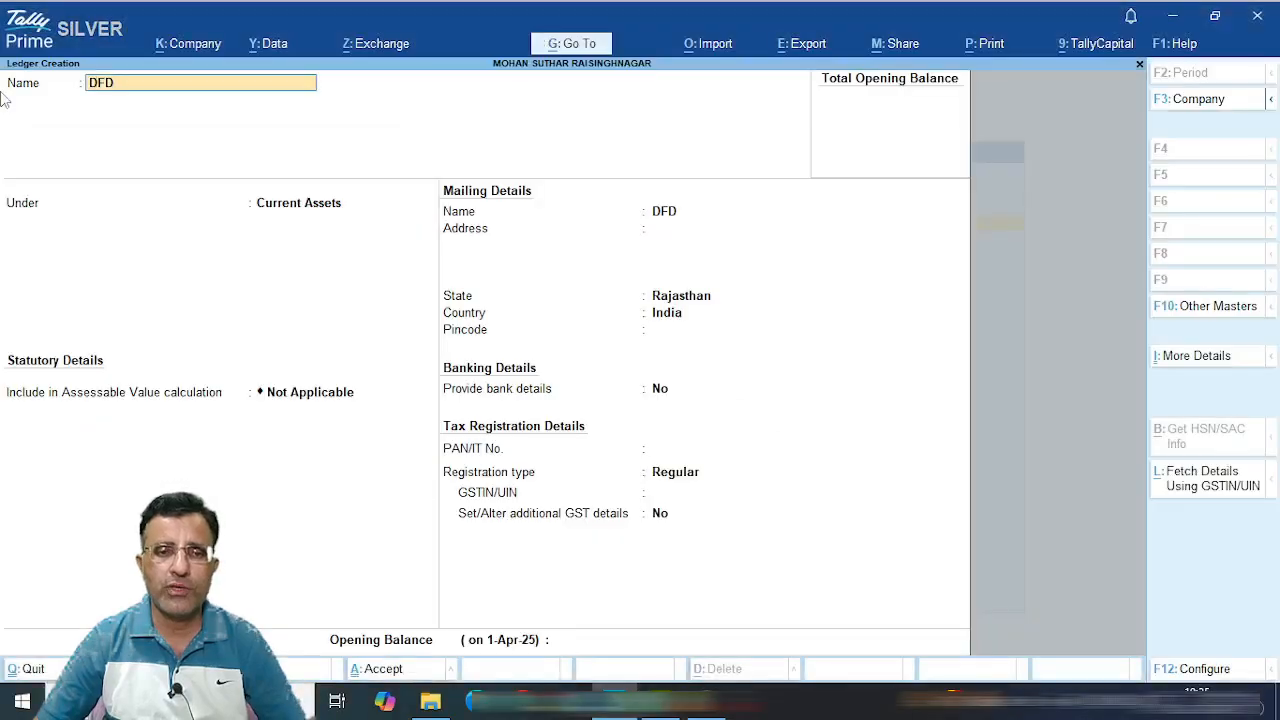
key("F12")
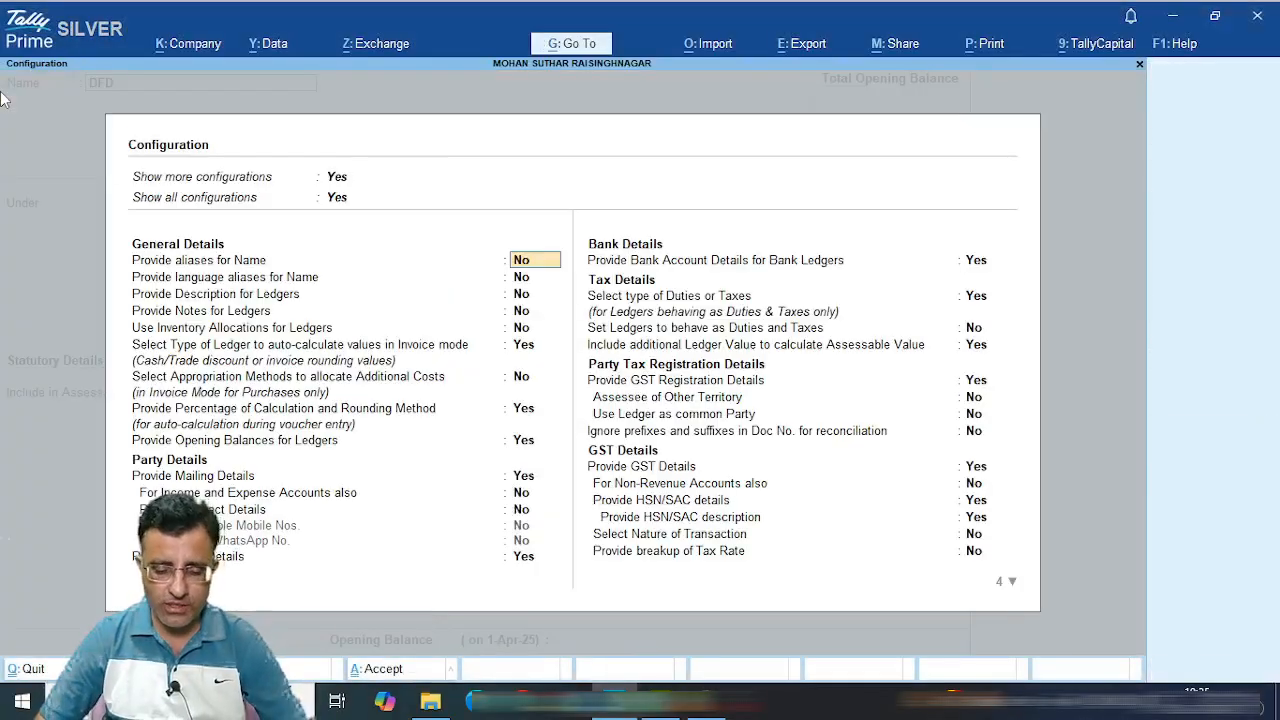
key("Return")
key("ctrl+a")
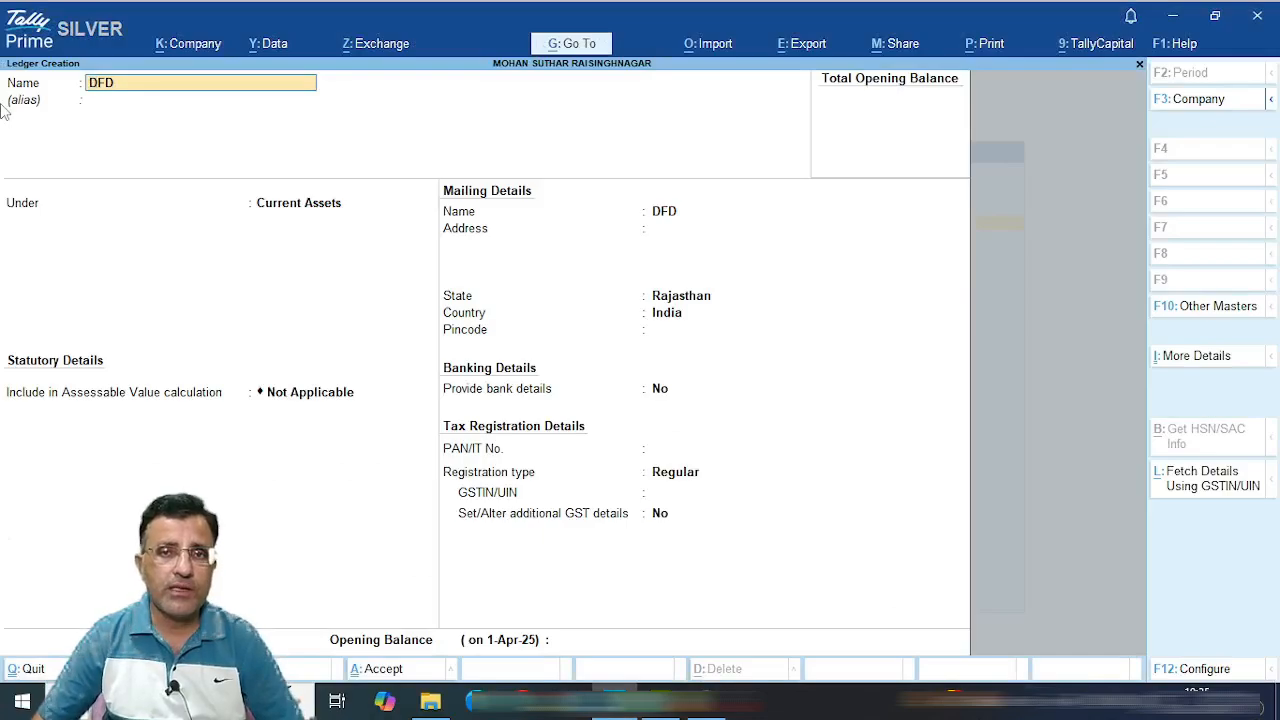
key("Escape")
key("Escape")
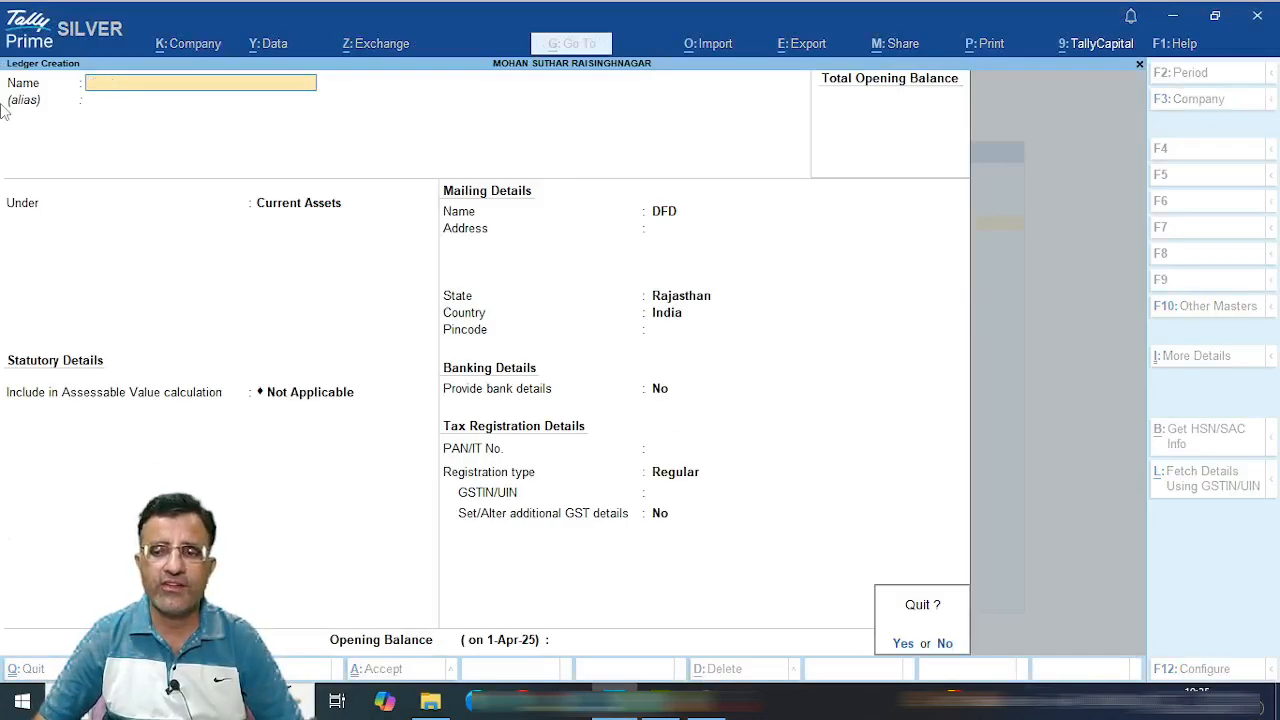
Discard the DFD ledger, begin a new stock item, and show more stock item configurations.
key("y")
key("Down")
key("Down")
key("Down")
key("Down")
key("Down")
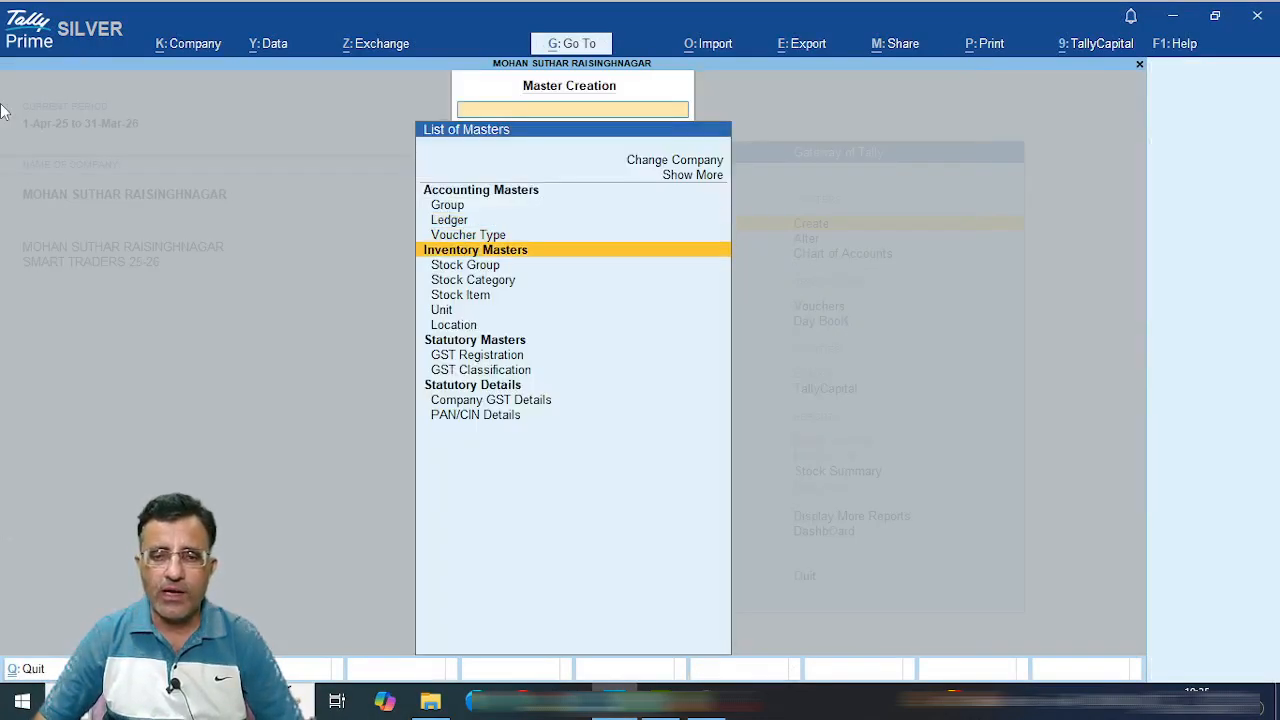
key("Return")
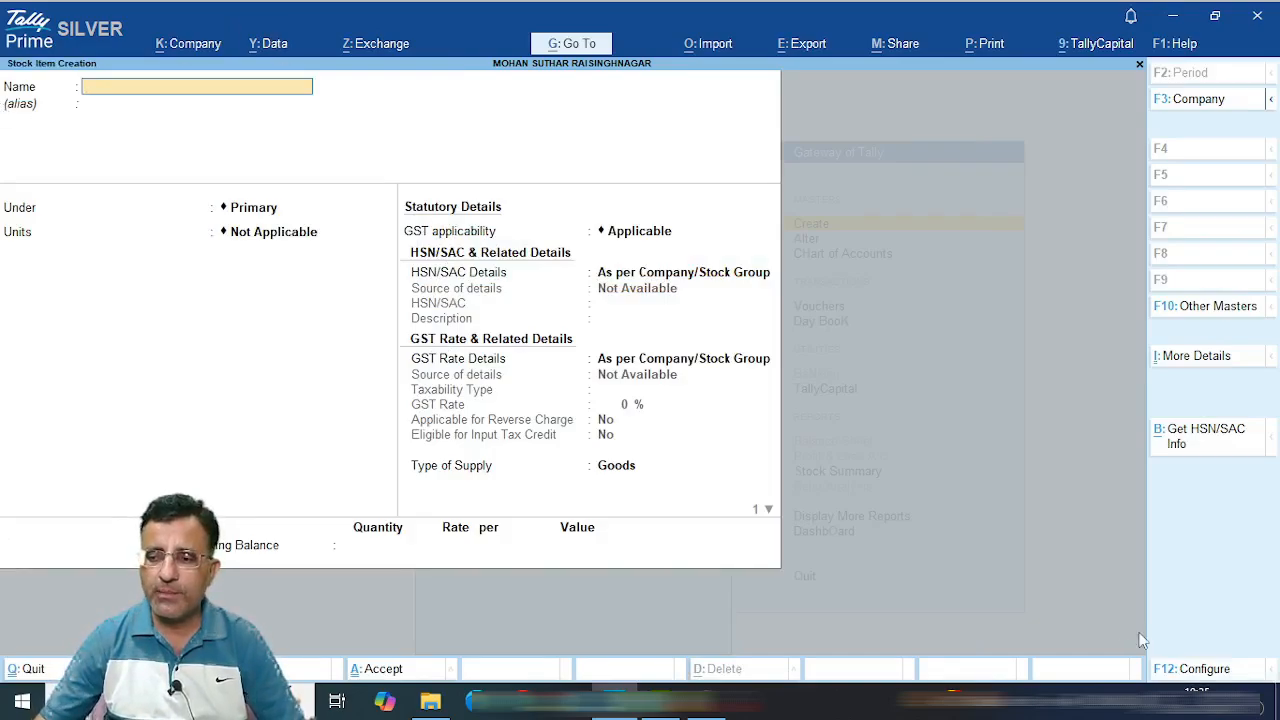
left_click(1185, 667)
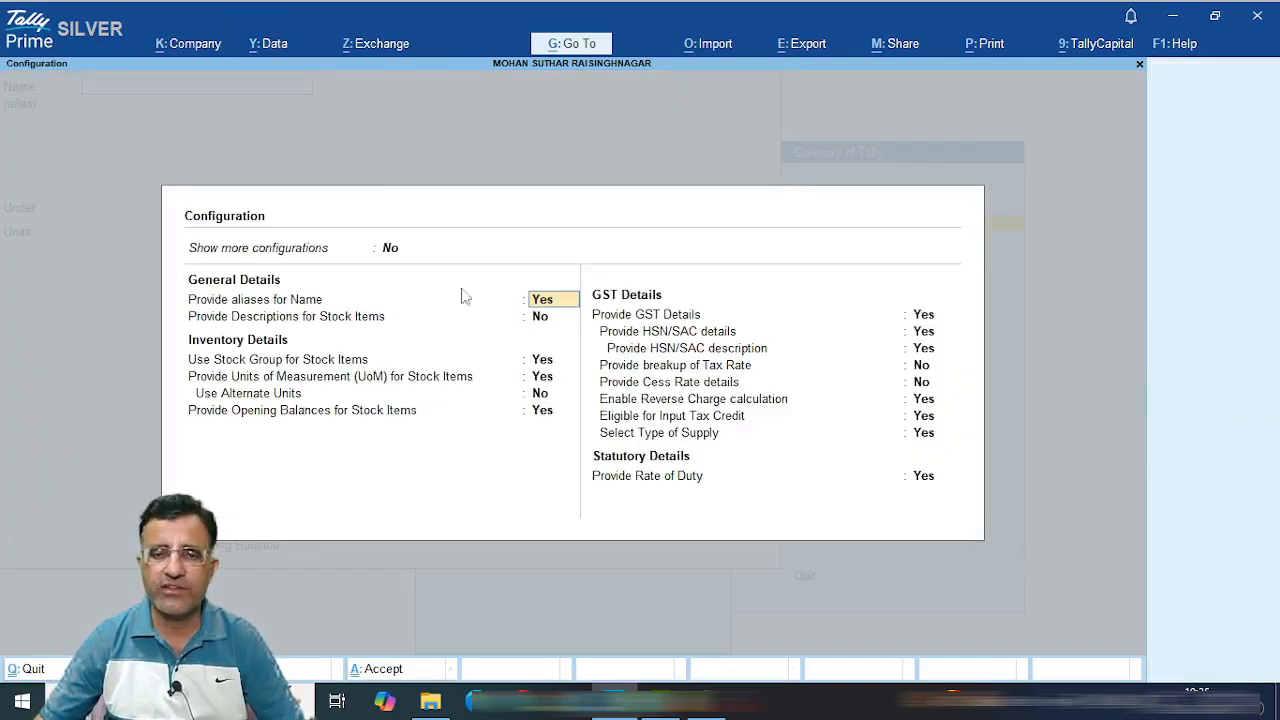
left_click(396, 254)
key("y")
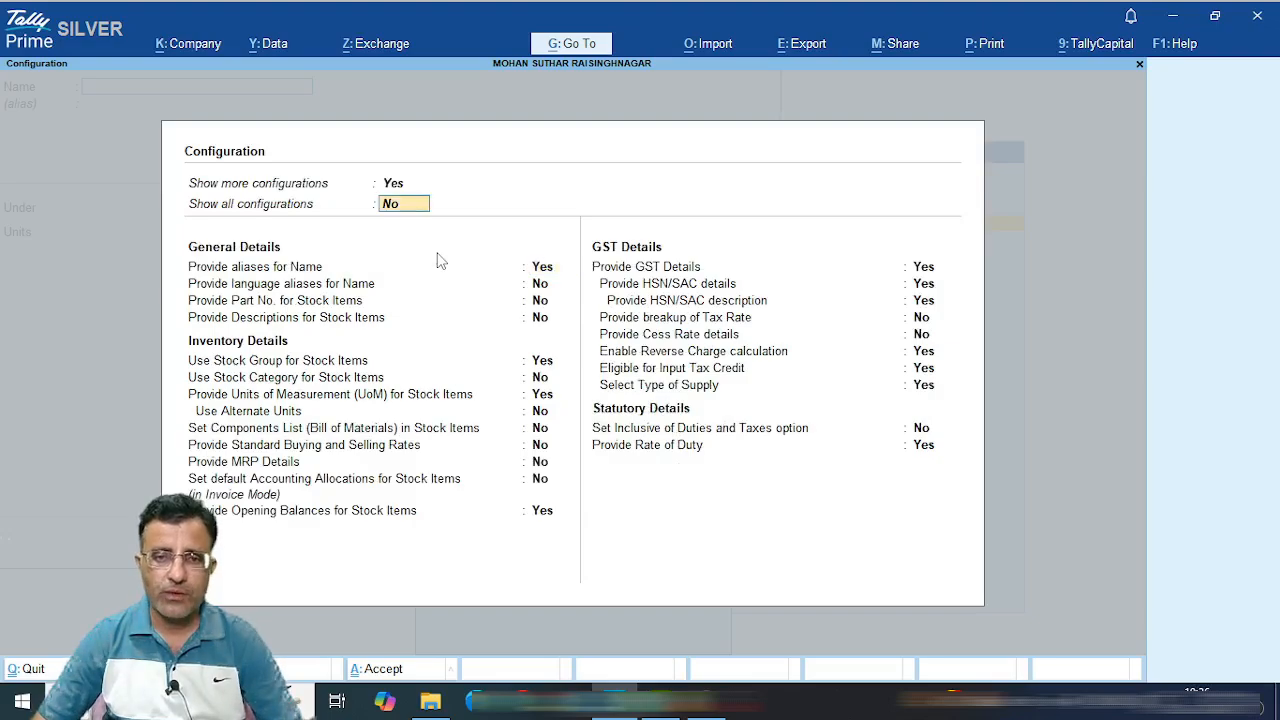
key("Return")
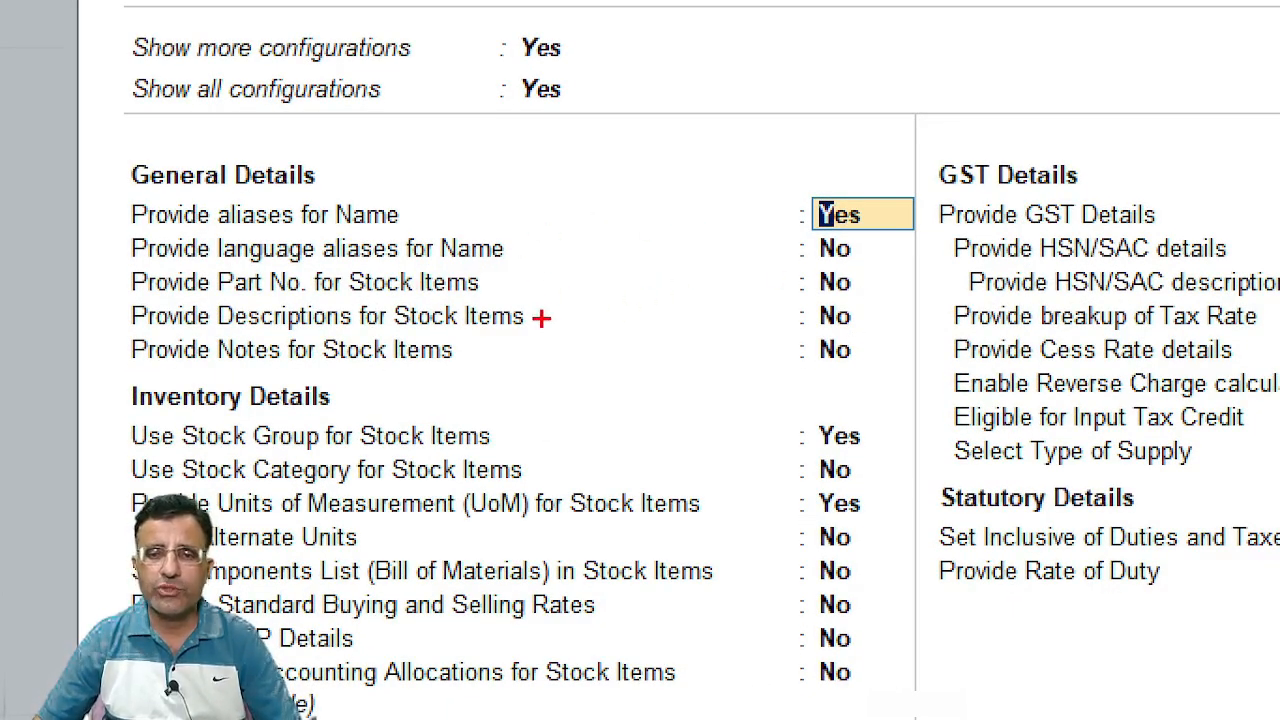
Highlight the Descriptions, Notes, MRP Details and costing/valuation method options.
left_click_drag(541, 318, 826, 326)
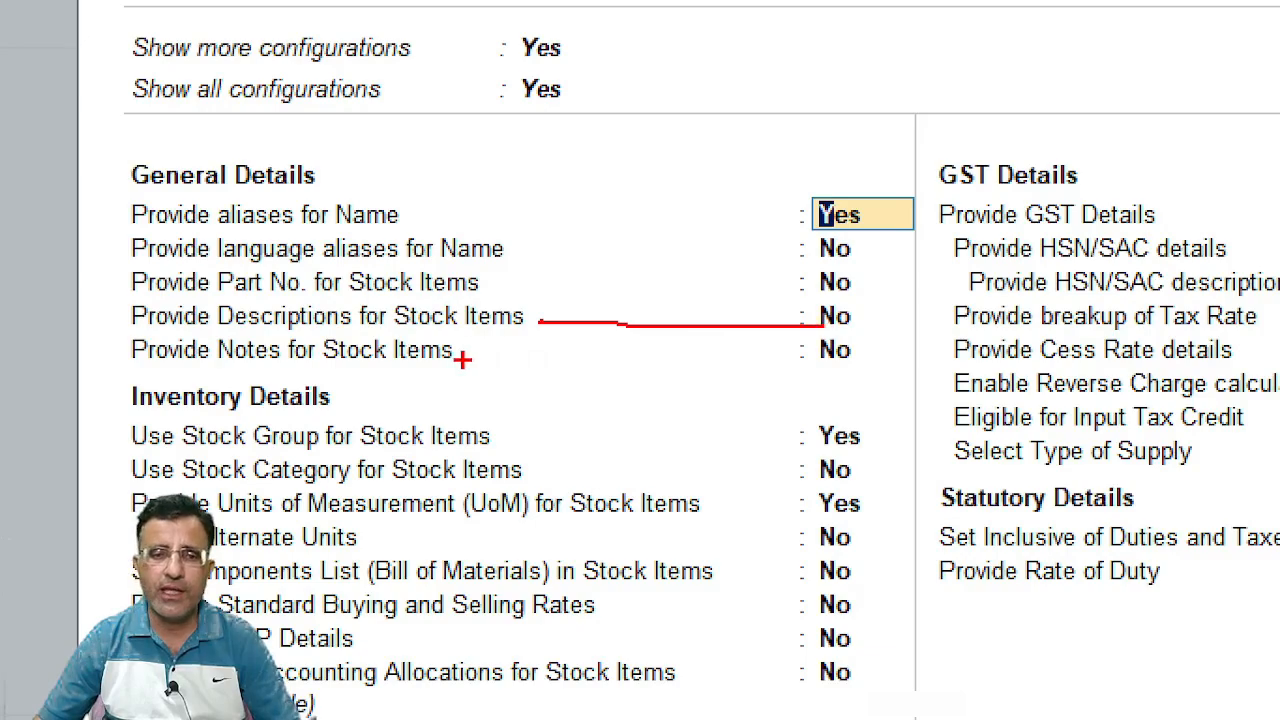
left_click_drag(477, 348, 830, 349)
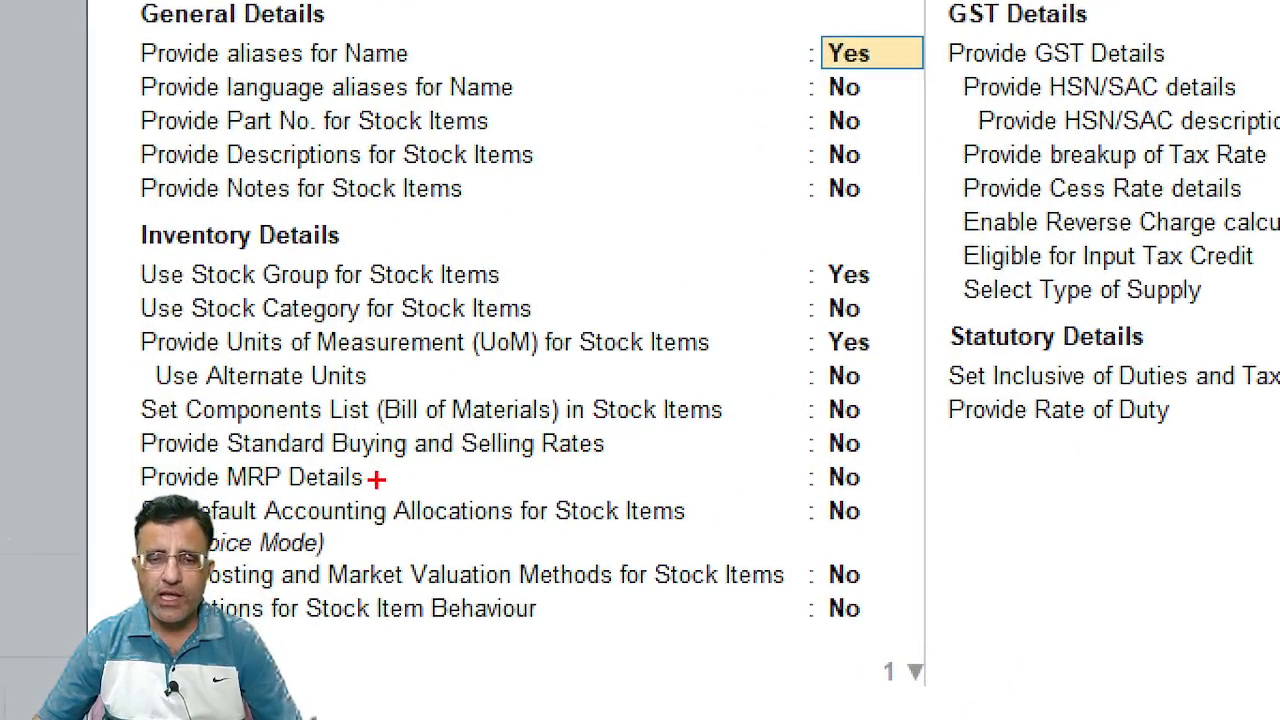
left_click_drag(378, 480, 776, 476)
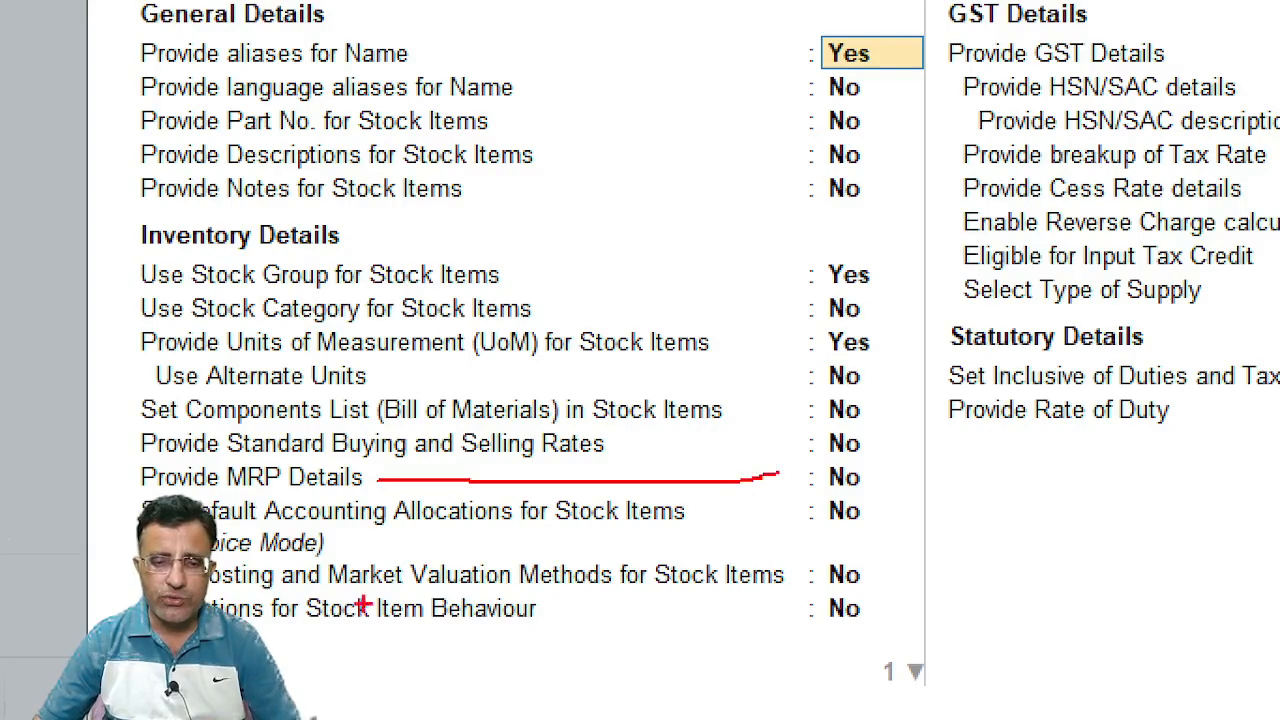
mouse_move(714, 599)
left_mouse_down()
mouse_move(900, 532)
mouse_move(850, 578)
left_mouse_up()
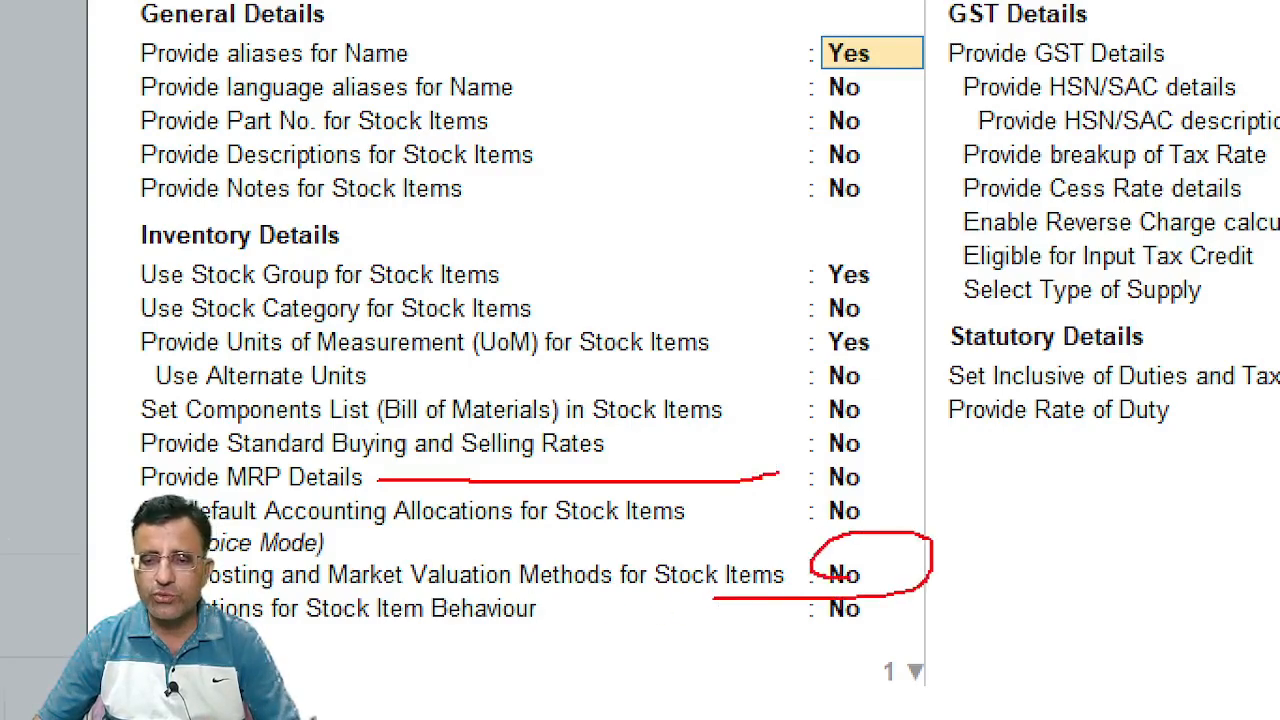
key("Escape")
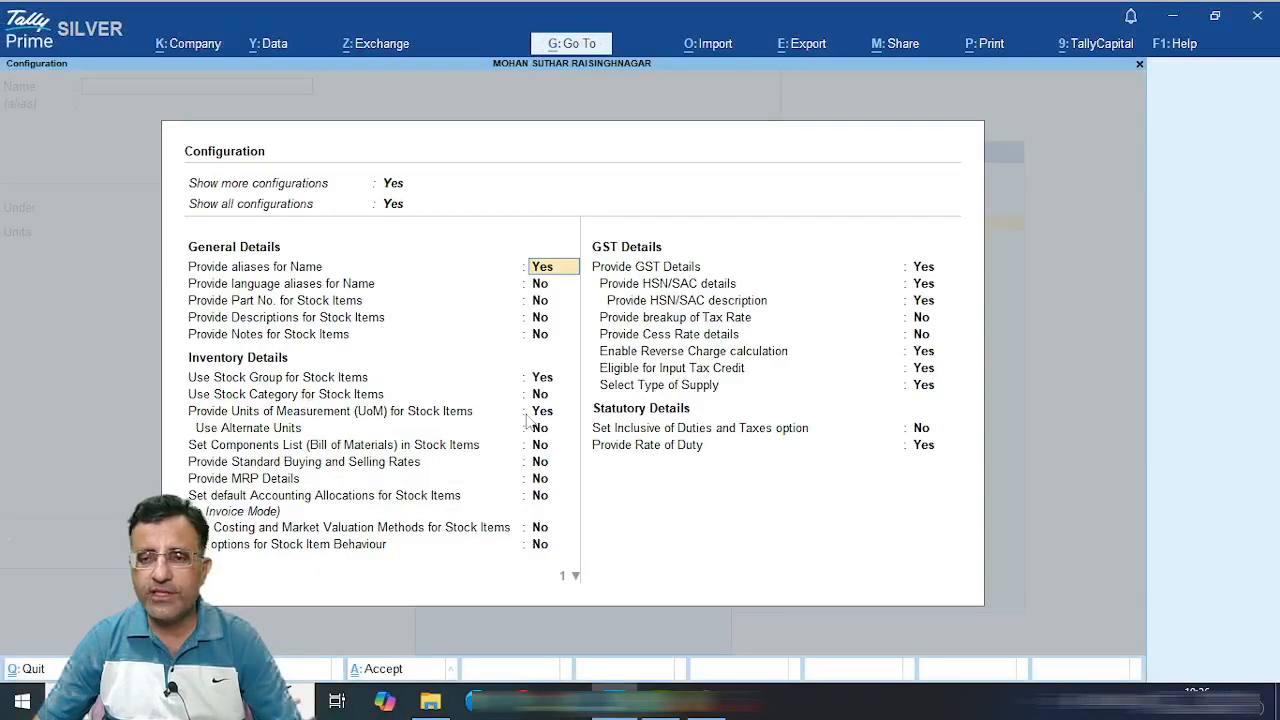
Set Provide GST Details to No and accept the stock item configuration.
key("ctrl+1")
left_click(895, 308)
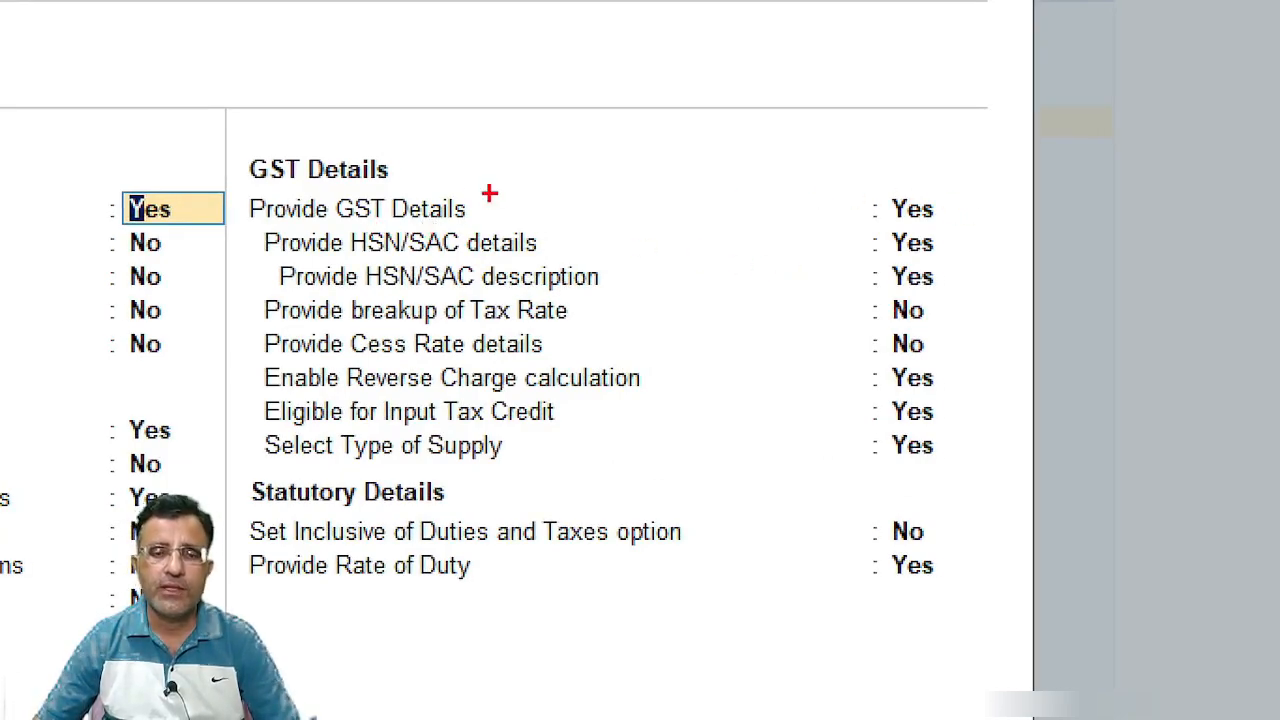
left_click_drag(221, 117, 971, 468)
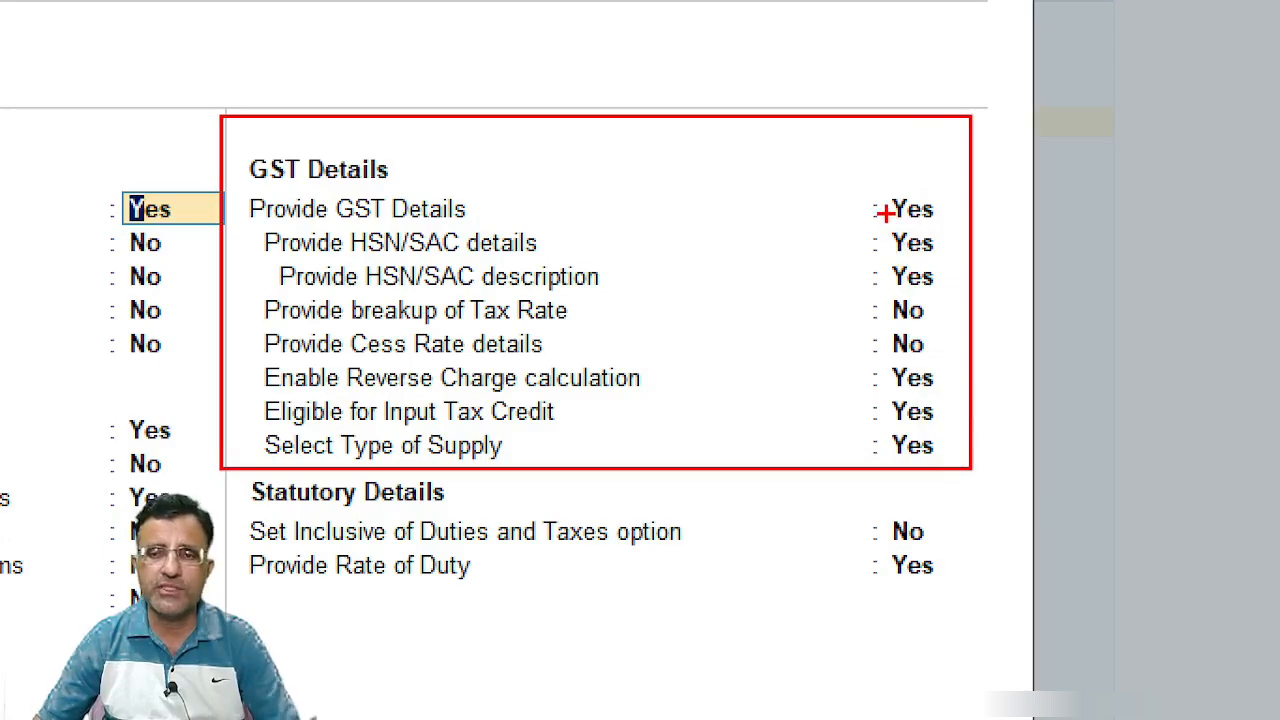
key("Escape")
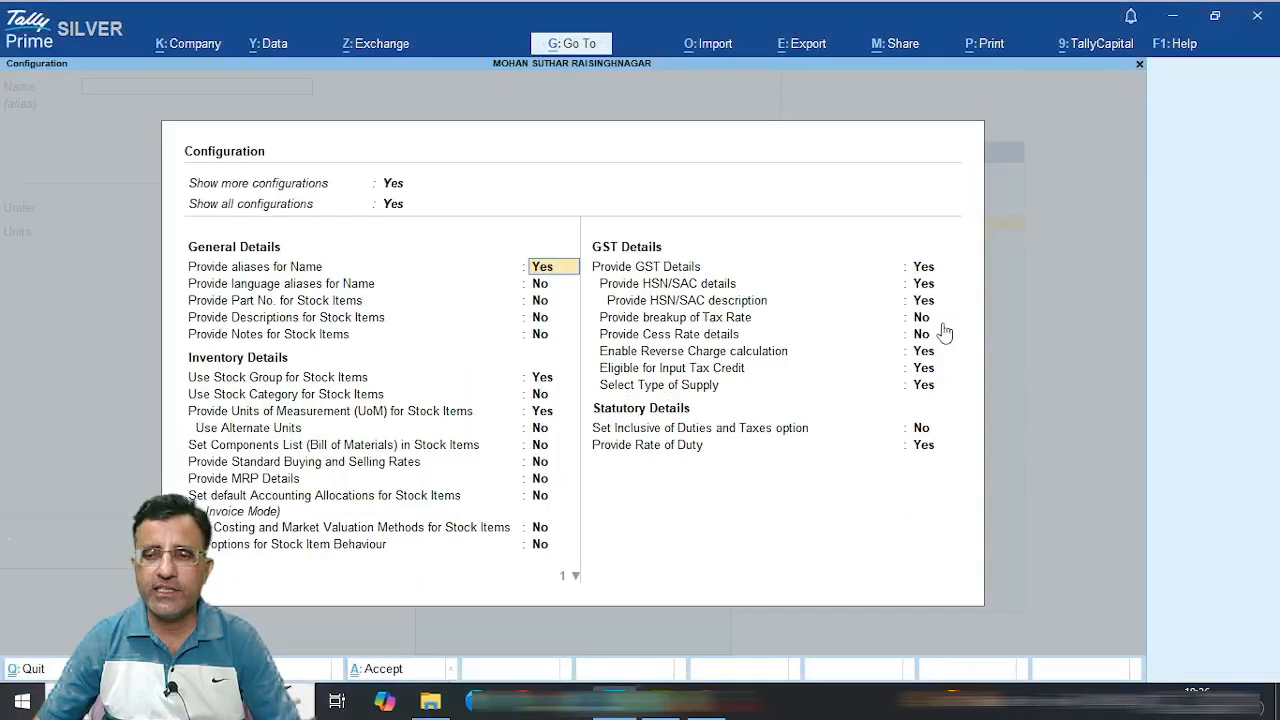
left_click(924, 268)
type("n")
key("Return")
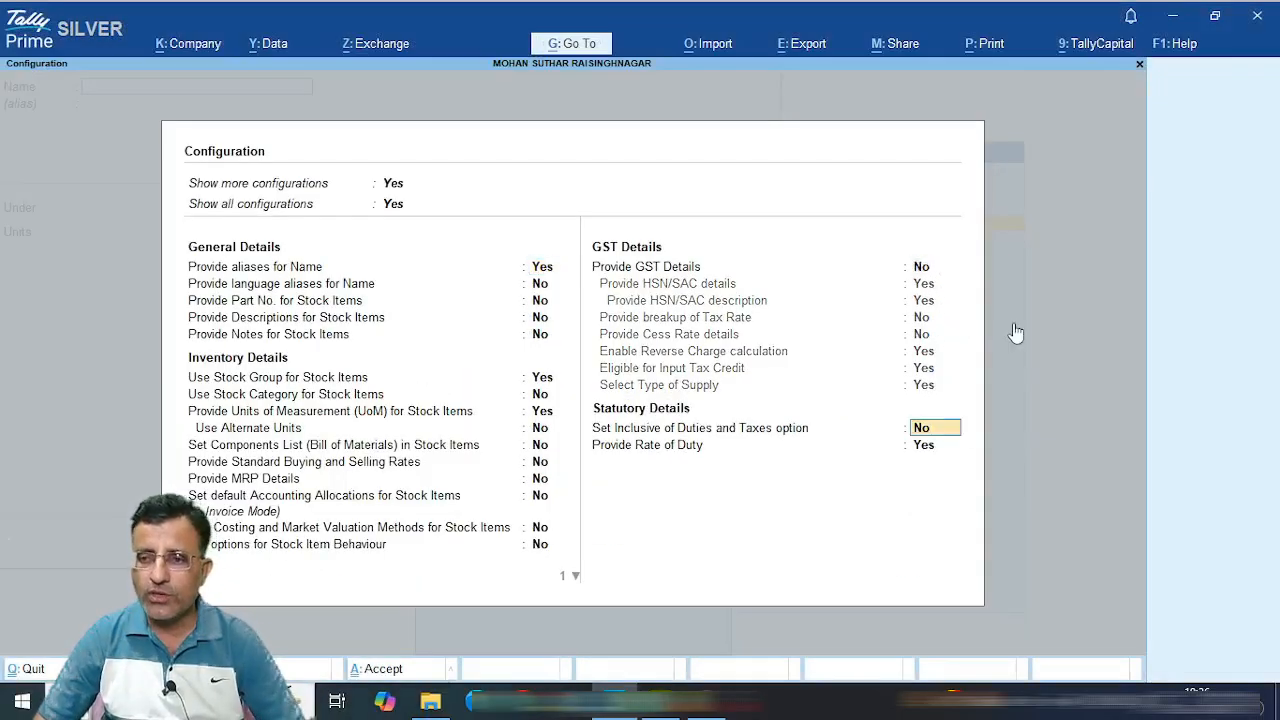
key("ctrl+a")
Name the stock item FDF, then set Provide GST Details back to Yes and accept.
type("FDF")
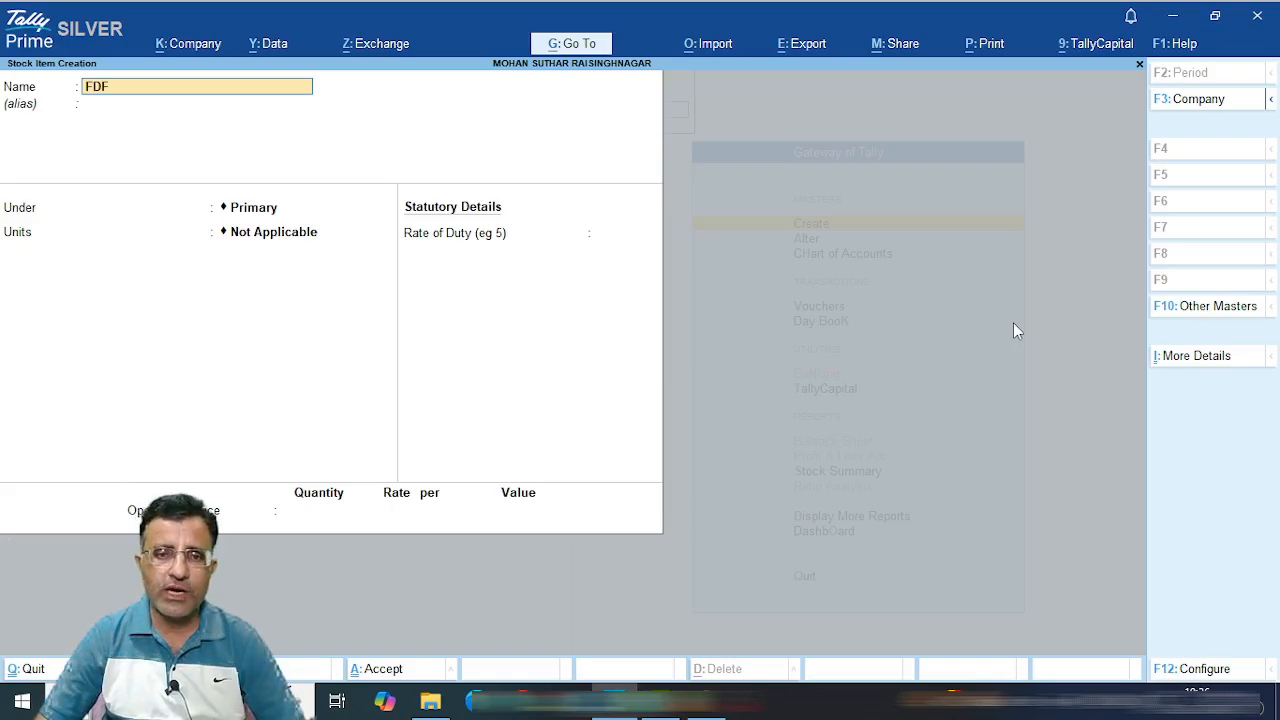
key("Return")
key("Return")
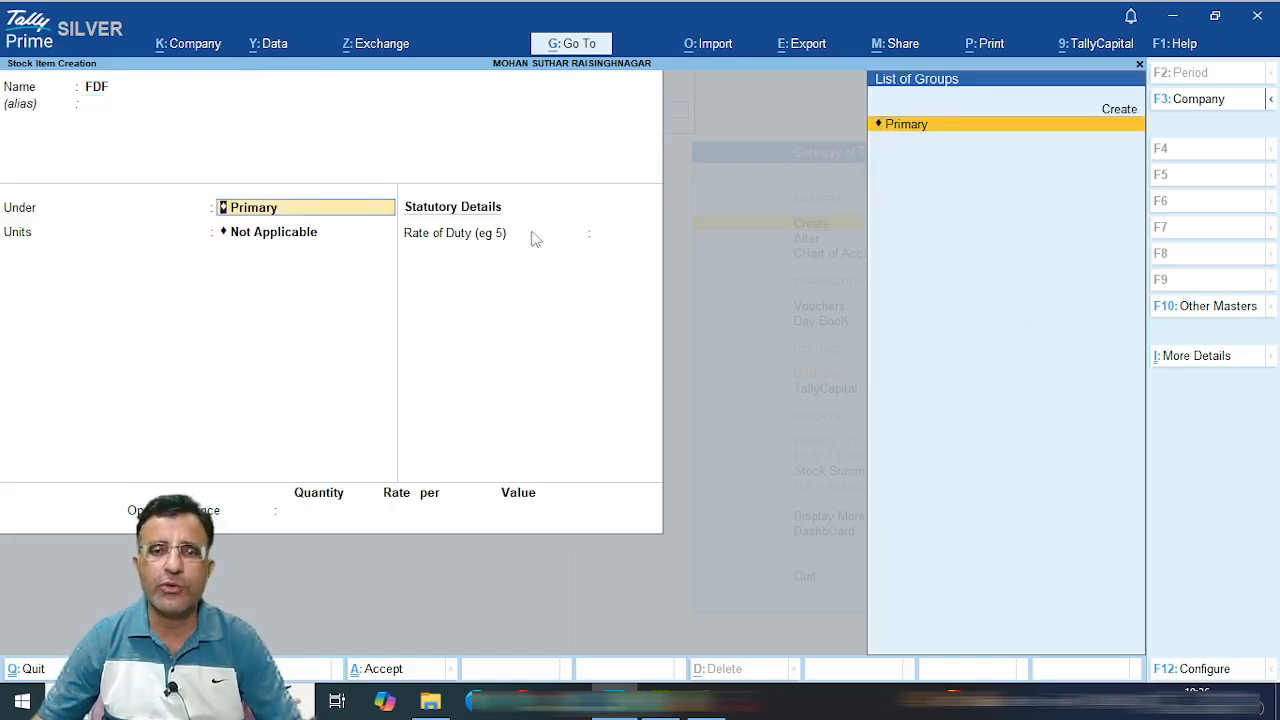
key("F12")
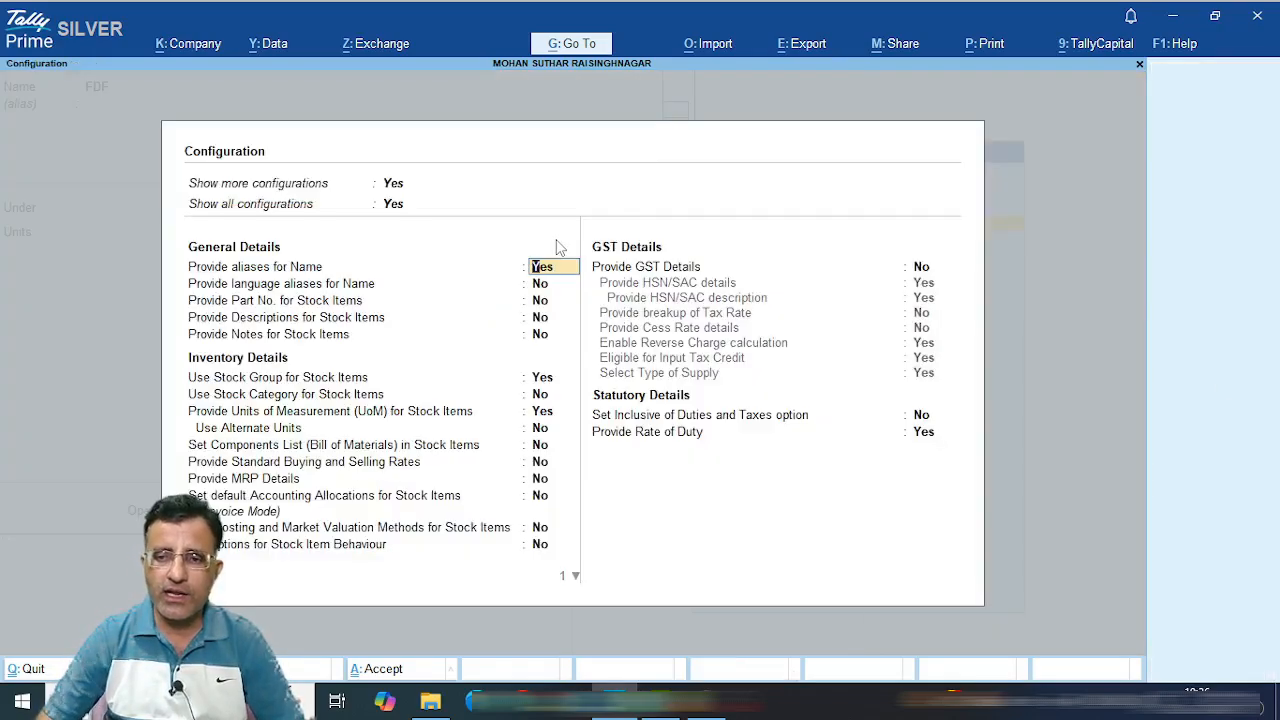
key("Down")
key("Down")
key("Down")
key("Down")
key("Down")
key("Down")
key("Down")
key("Down")
key("Down")
key("Down")
key("Down")
key("Down")
key("Down")
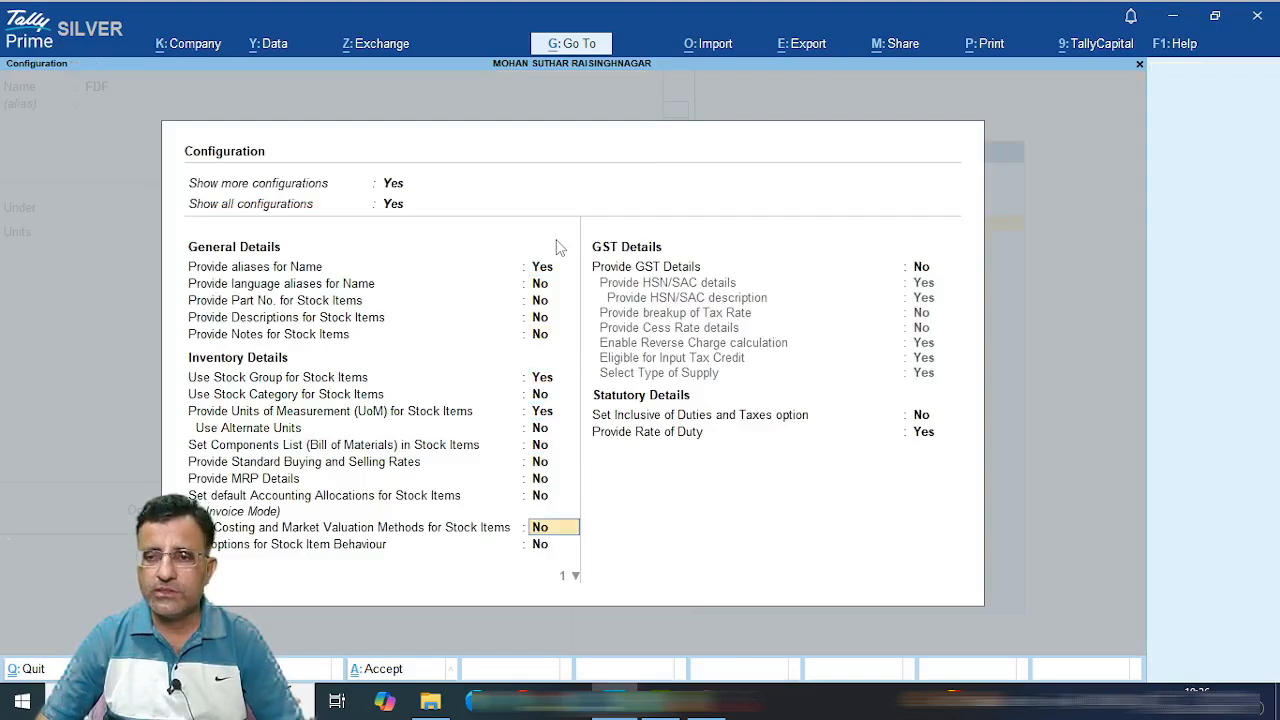
key("Down")
key("Down")
key("Down")
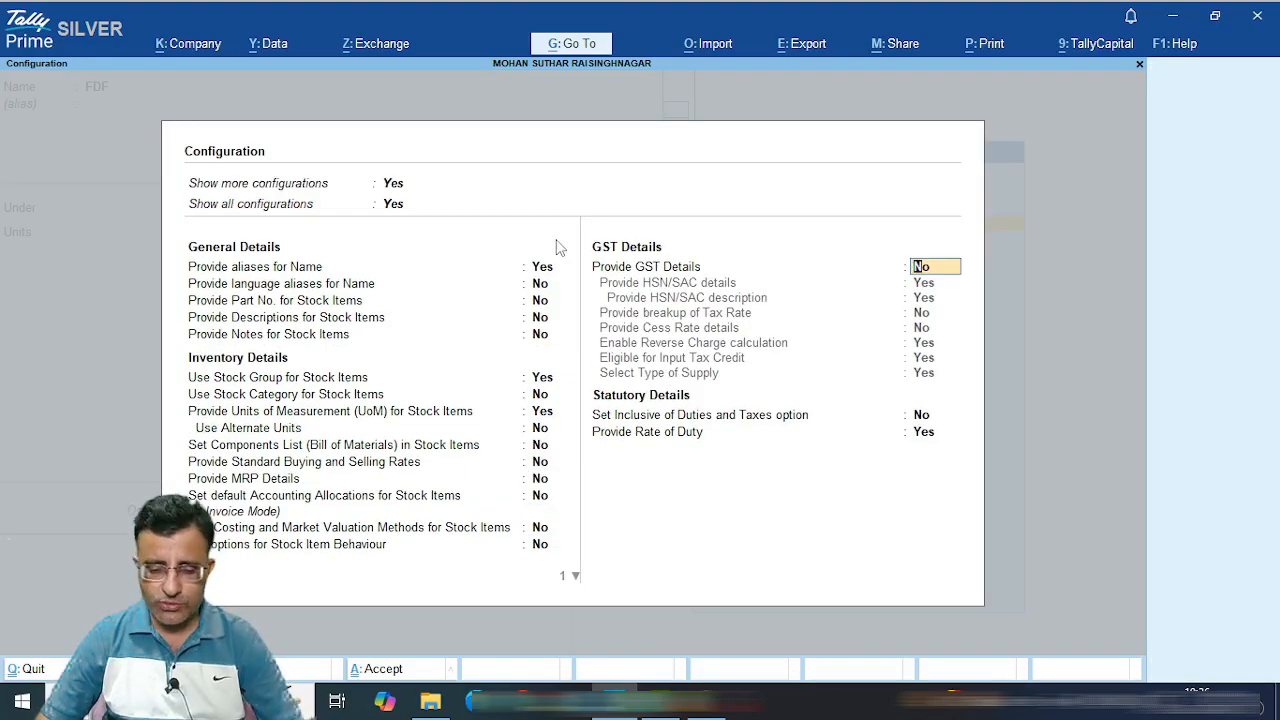
key("y")
key("ctrl+a")
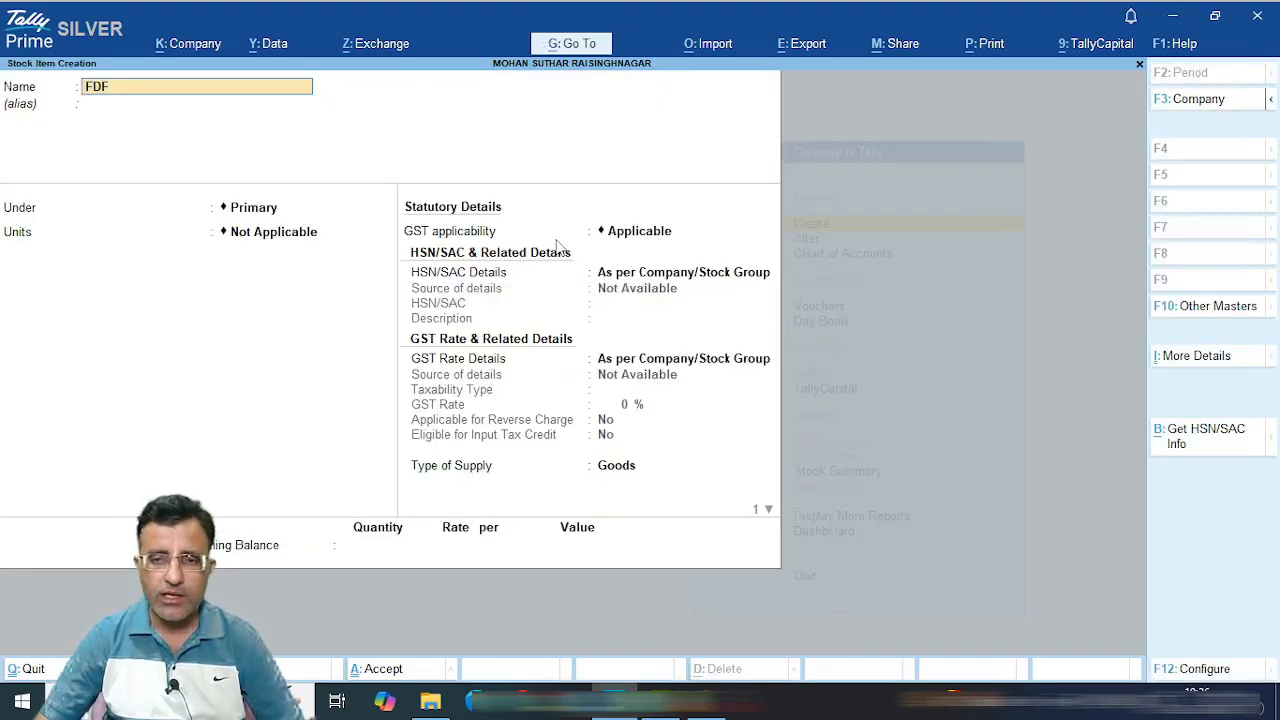
Highlight the new Statutory Details section, then clear the FDF name and leave the form.
key("ctrl+1")
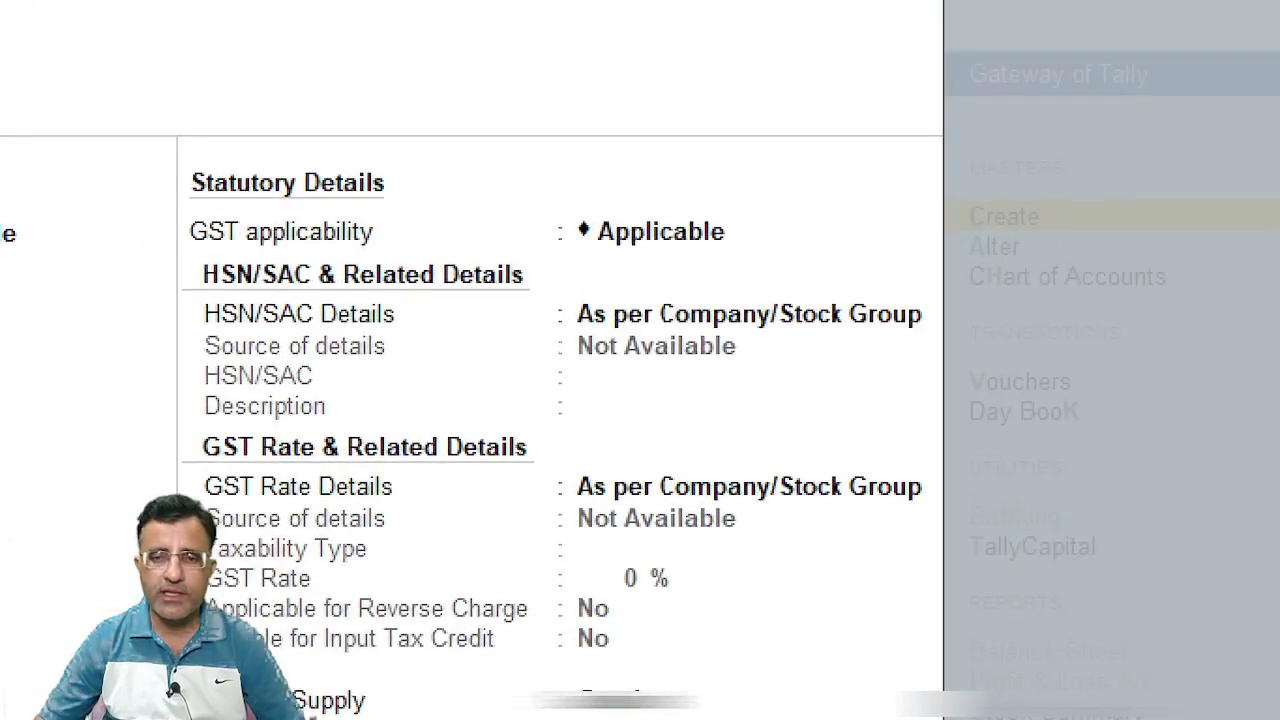
left_click_drag(165, 143, 793, 319)
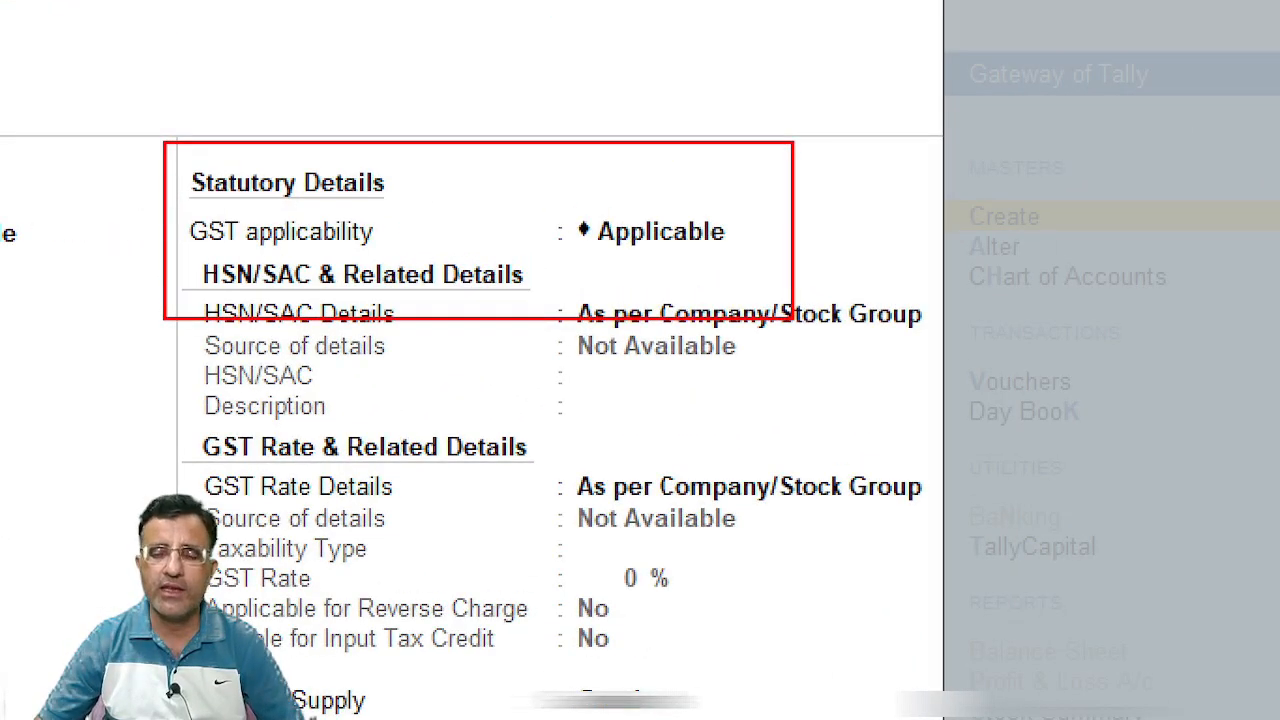
key("Escape")
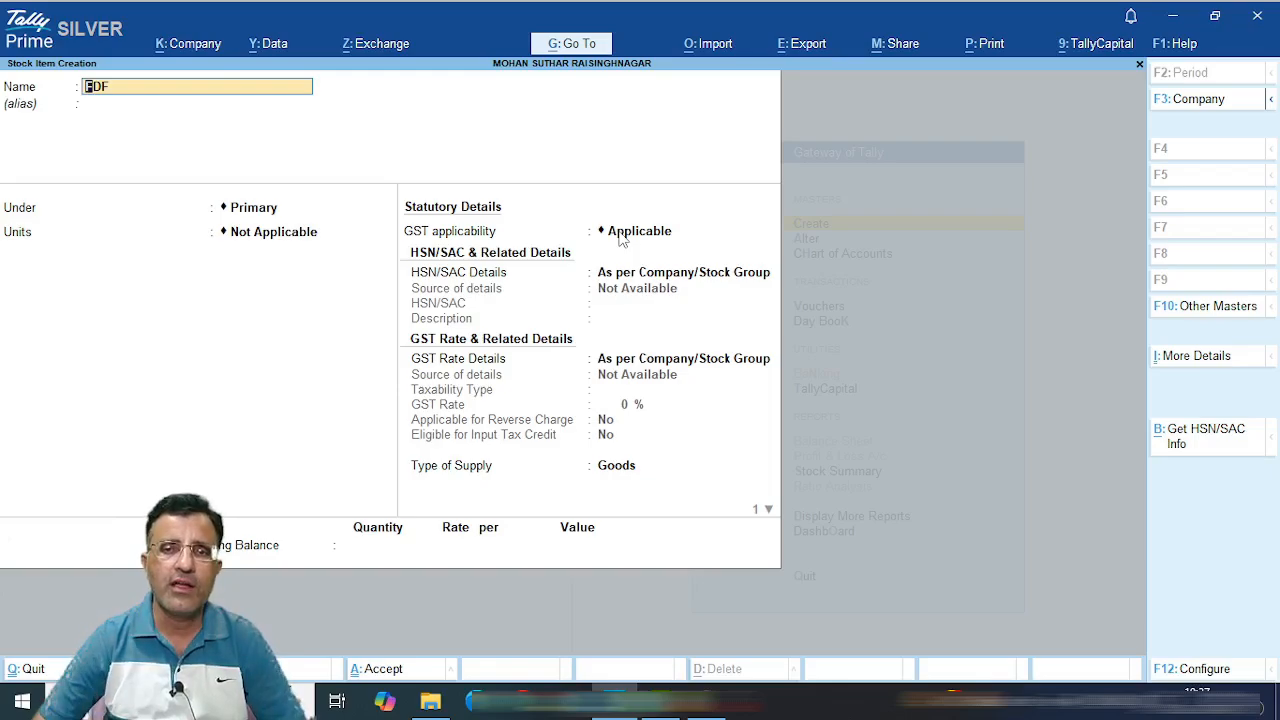
key("Escape")
key("Escape")
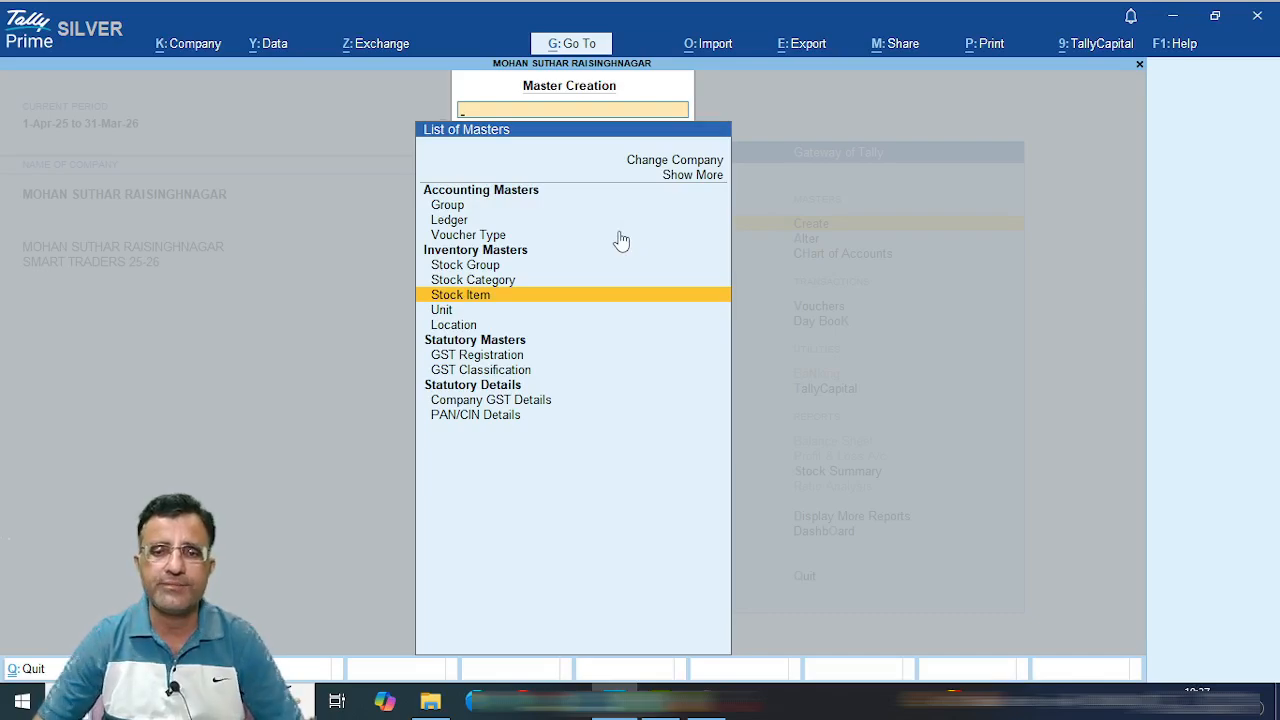
Start a new Payment voucher and set Show more configurations to Yes in its settings.
key("Escape")
key("Down")
key("Down")
key("Down")
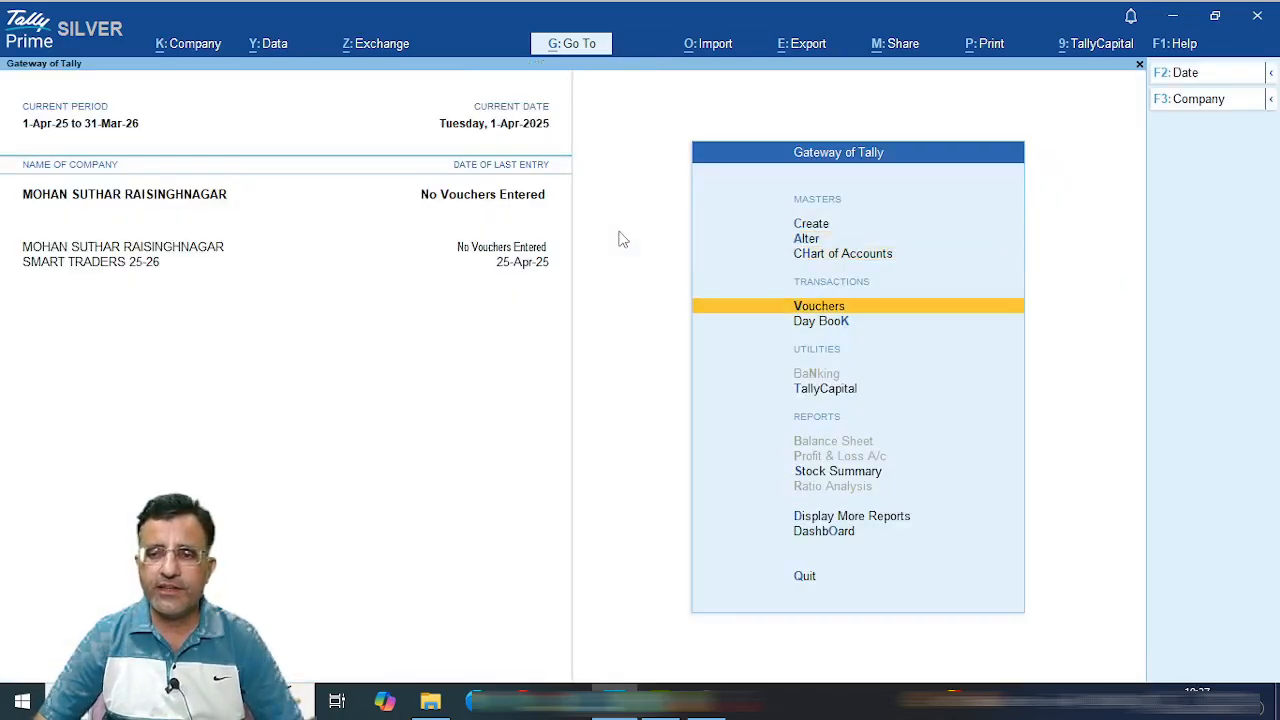
key("Return")
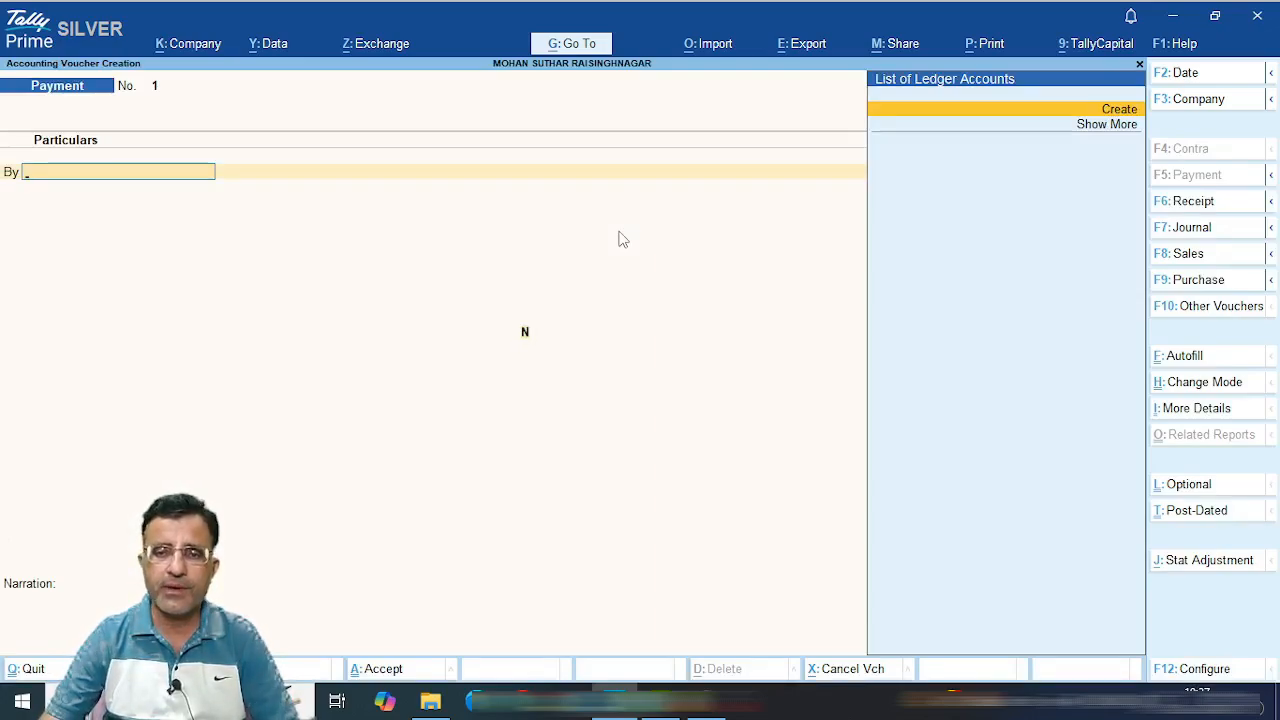
key("F12")
left_click(404, 283)
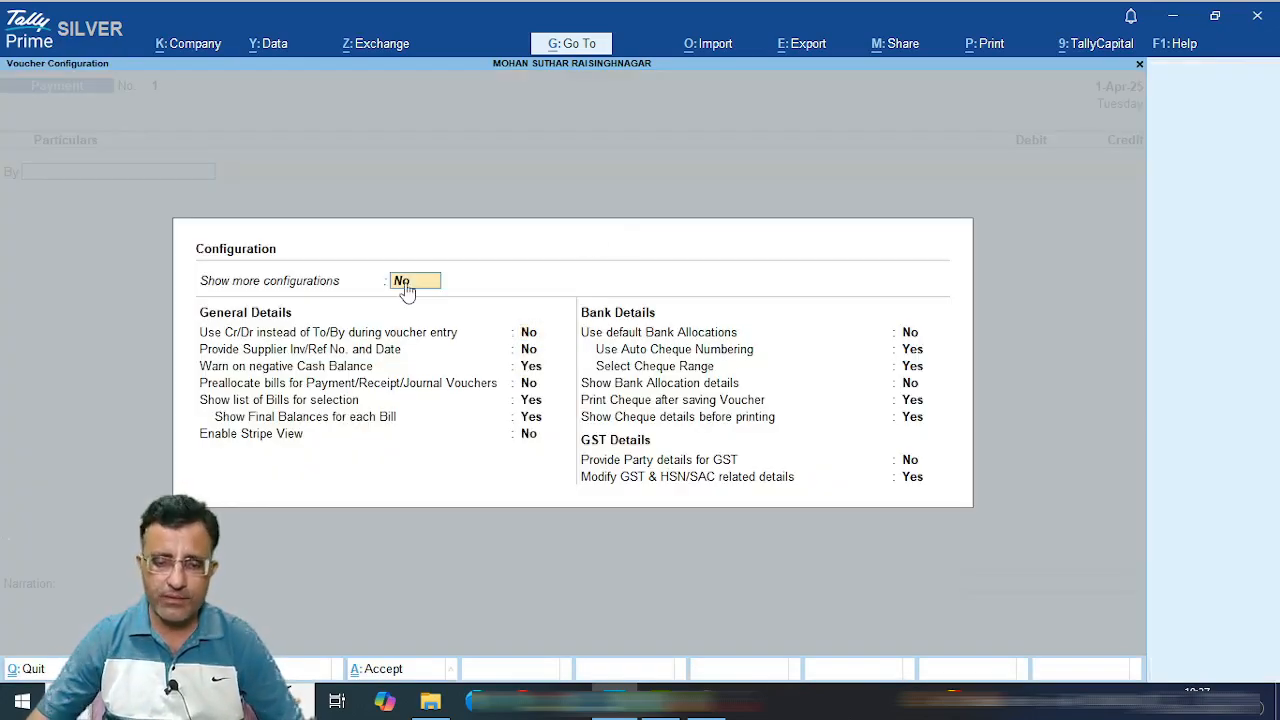
key("y")
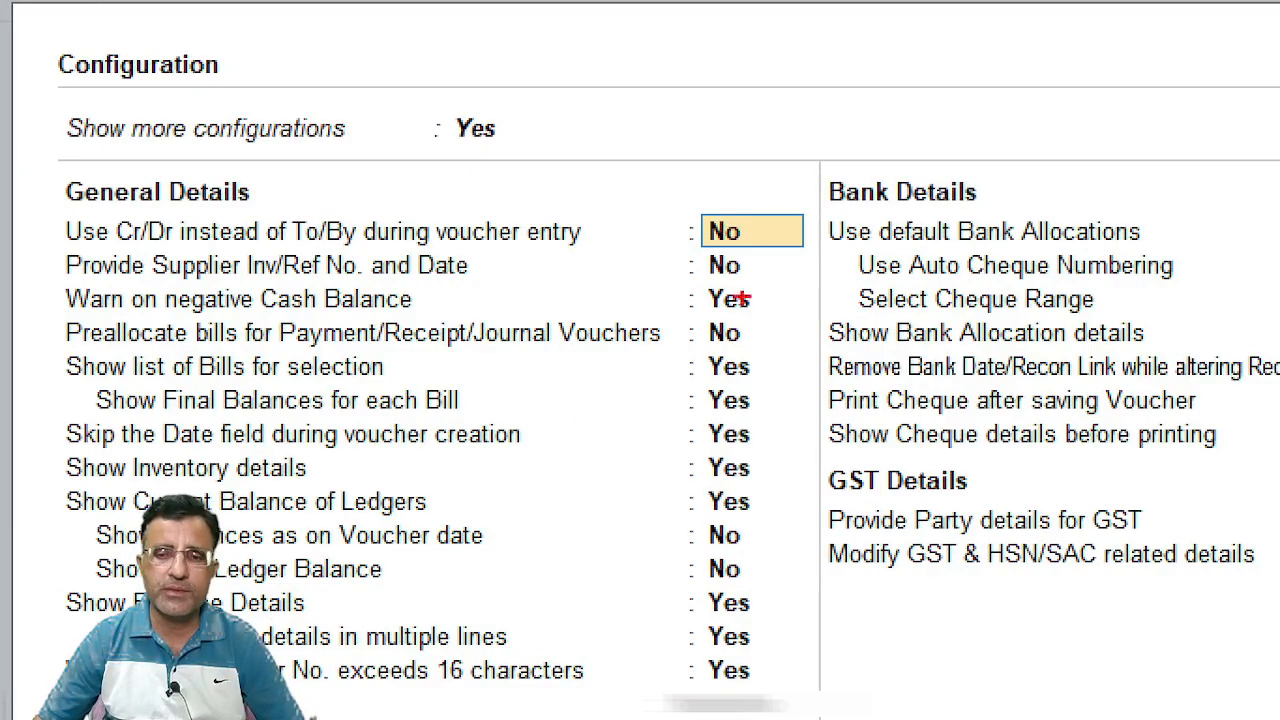
mouse_move(639, 194)
left_mouse_down()
mouse_move(665, 648)
mouse_move(835, 662)
mouse_move(752, 106)
mouse_move(623, 206)
left_mouse_up()
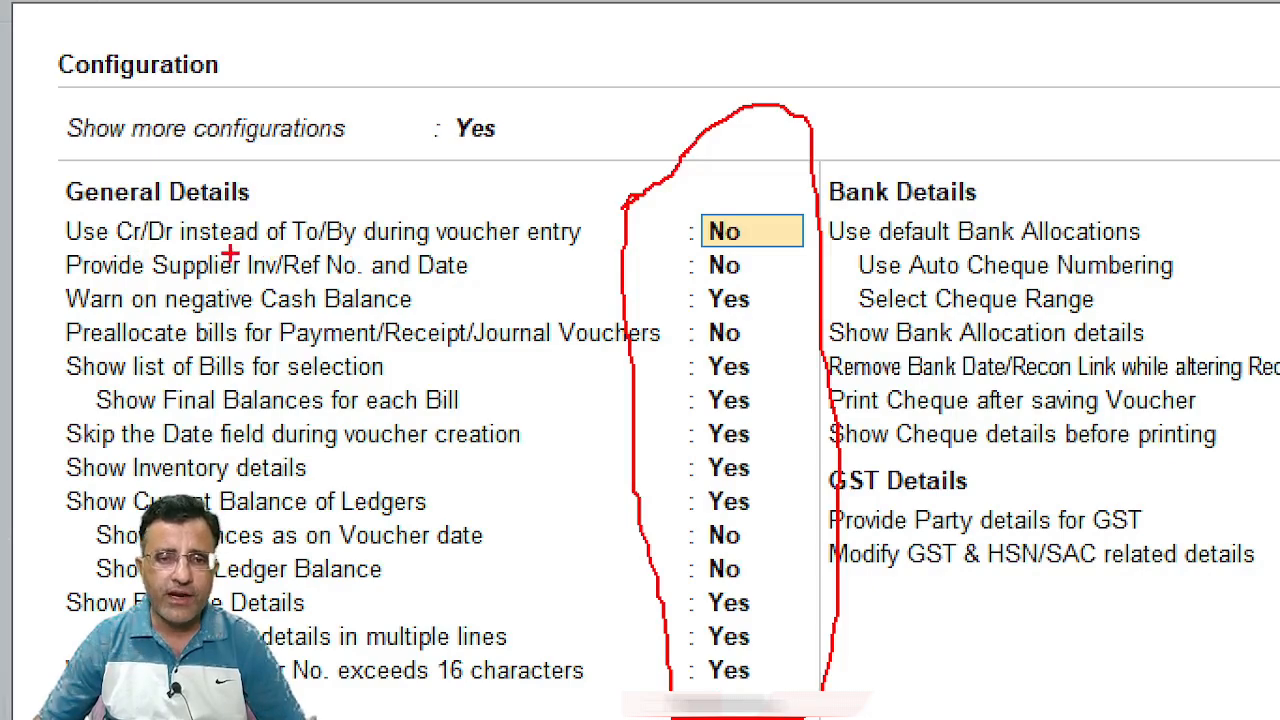
key("Escape")
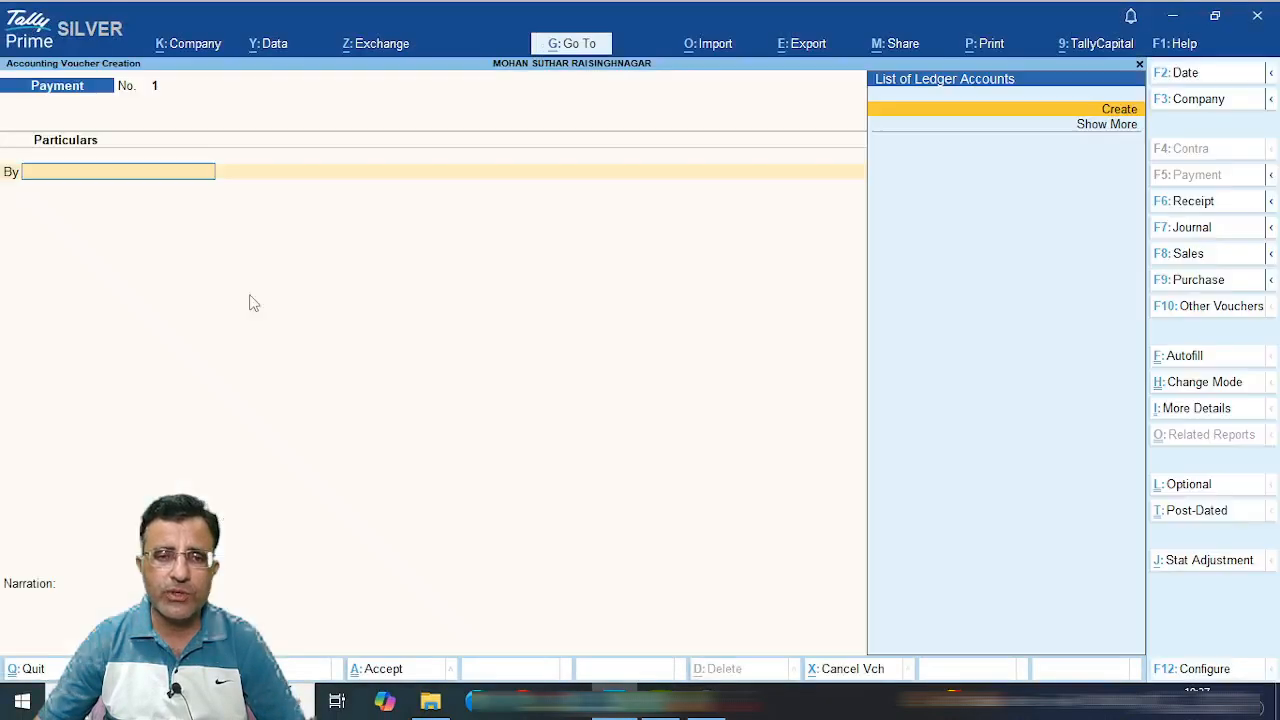
Close the voucher configuration and mark the first line's By label, sketching Dr beneath it.
key("ctrl+a")
key("ctrl+1")
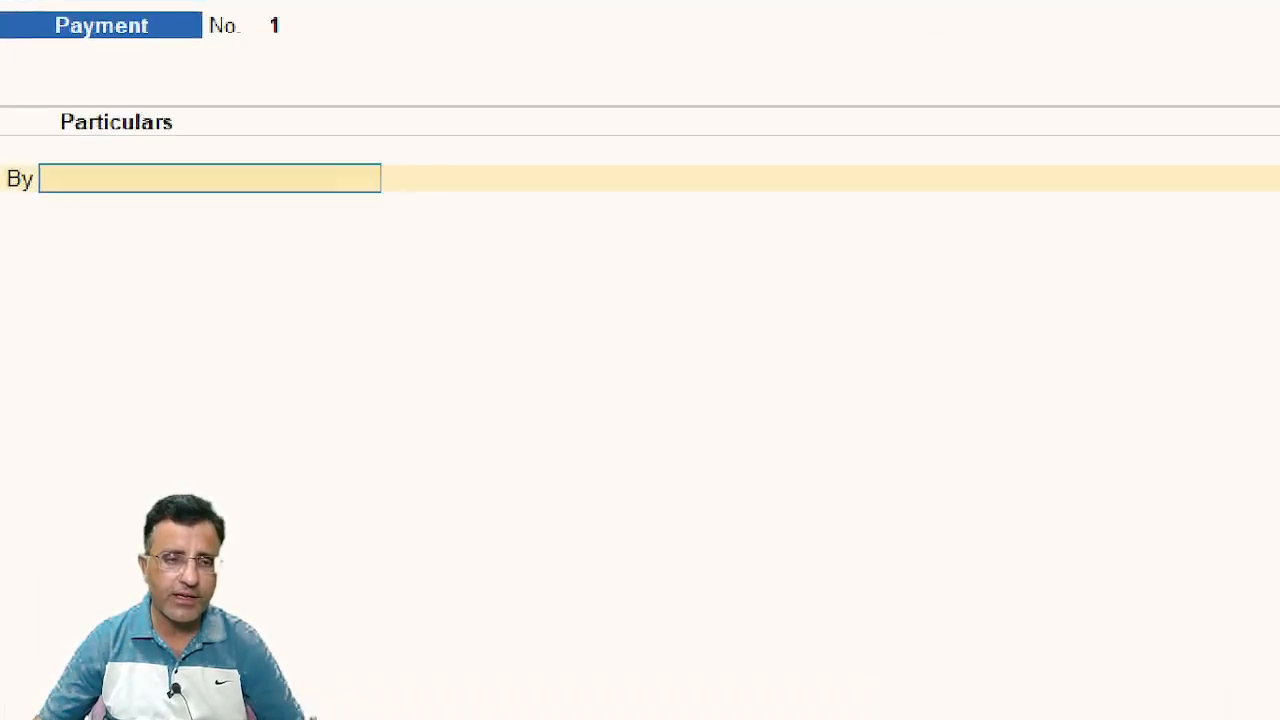
left_click(2, 160)
mouse_move(0, 146)
left_mouse_down()
mouse_move(97, 306)
mouse_move(80, 298)
mouse_move(138, 334)
left_mouse_up()
left_click_drag(182, 261, 235, 316)
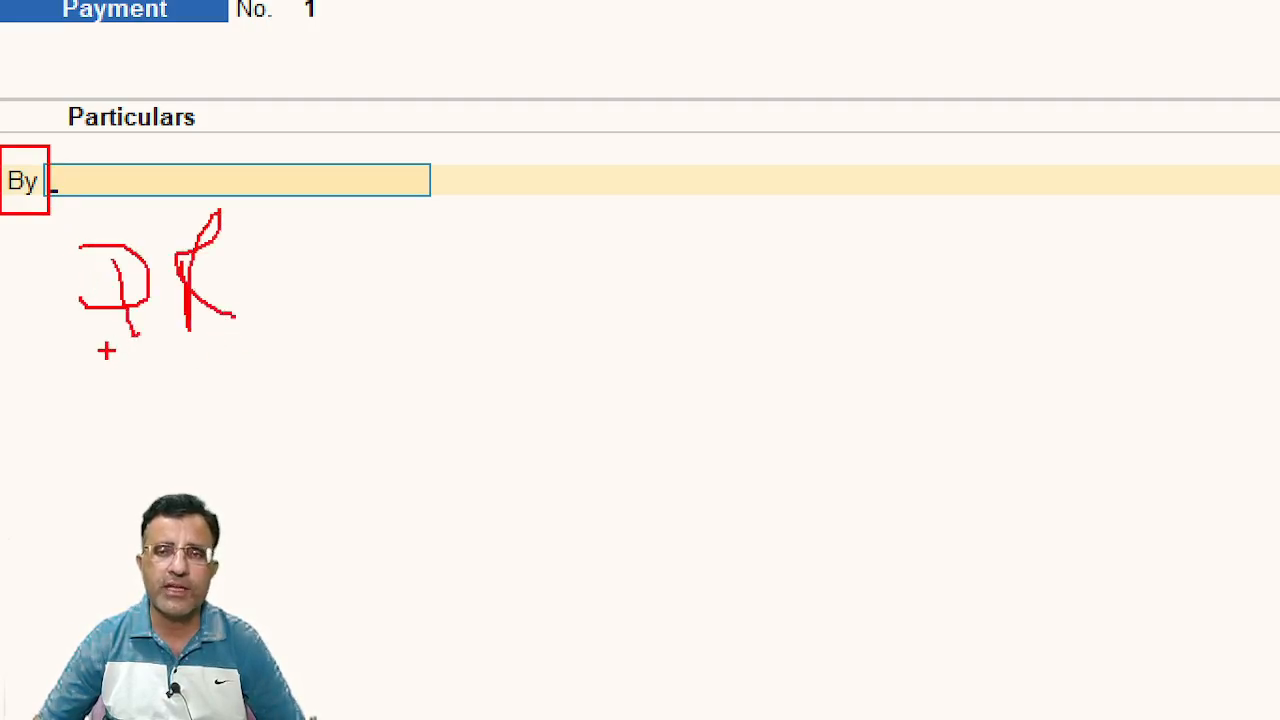
key("Escape")
Set Use Cr/Dr instead of To/By during voucher entry to Yes and accept.
key("F12")
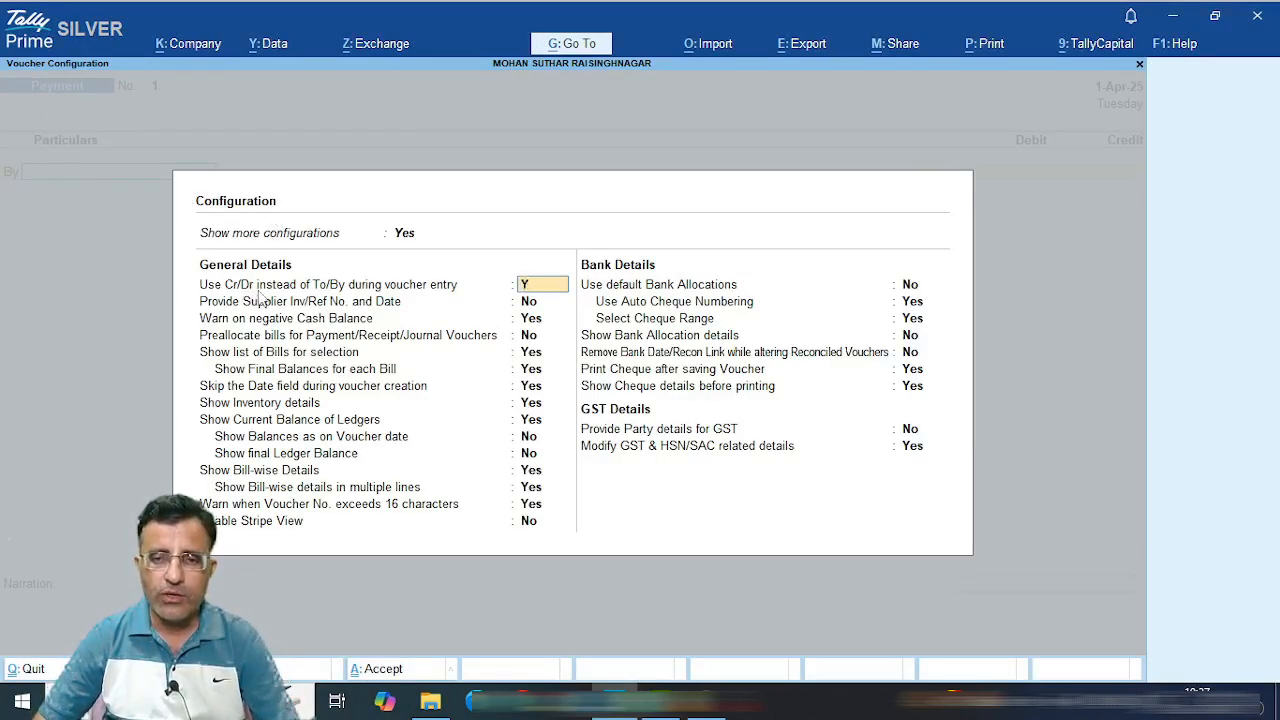
key("Return")
key("ctrl+a")
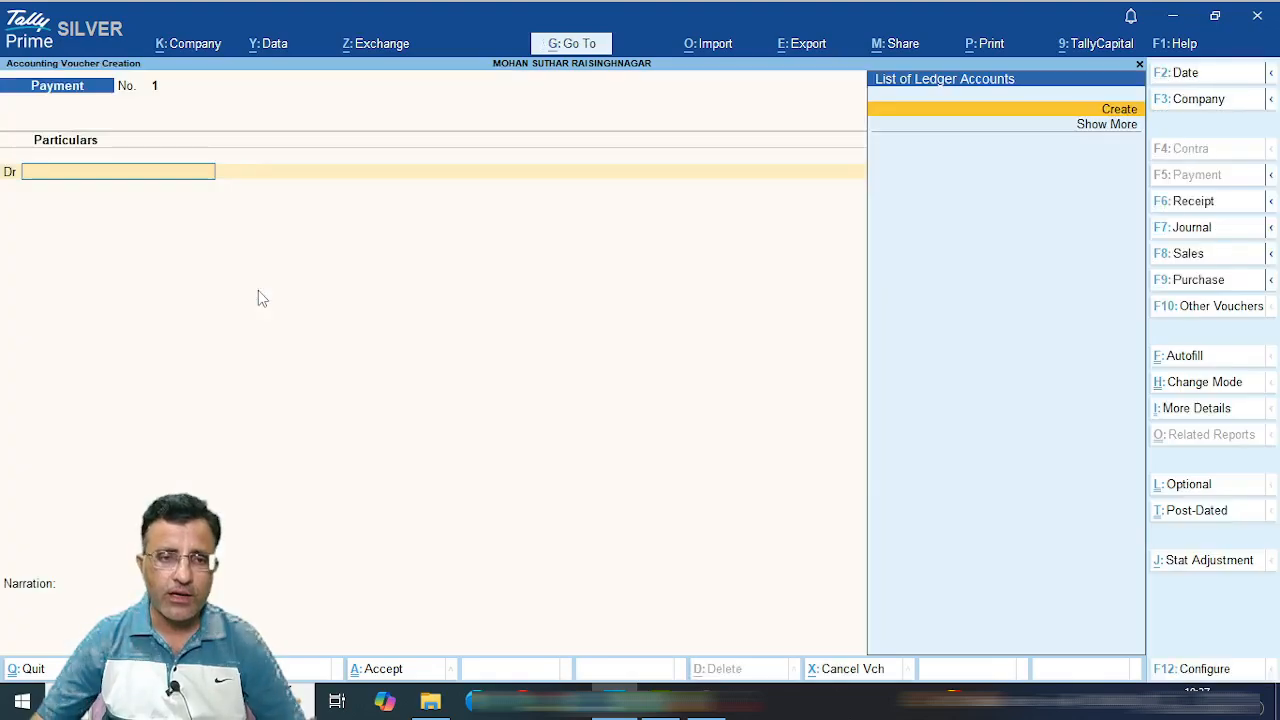
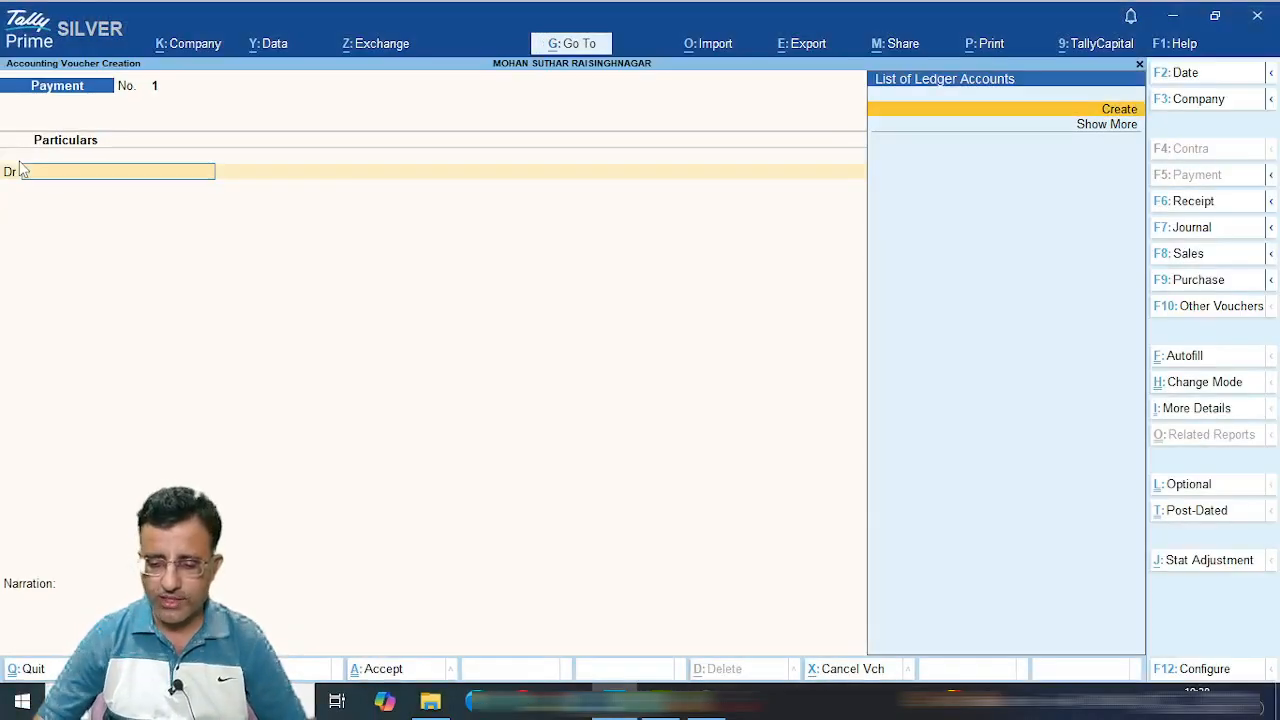
Review the voucher configuration's negative cash balance warning and GST party details options without changing them.
key("F12")
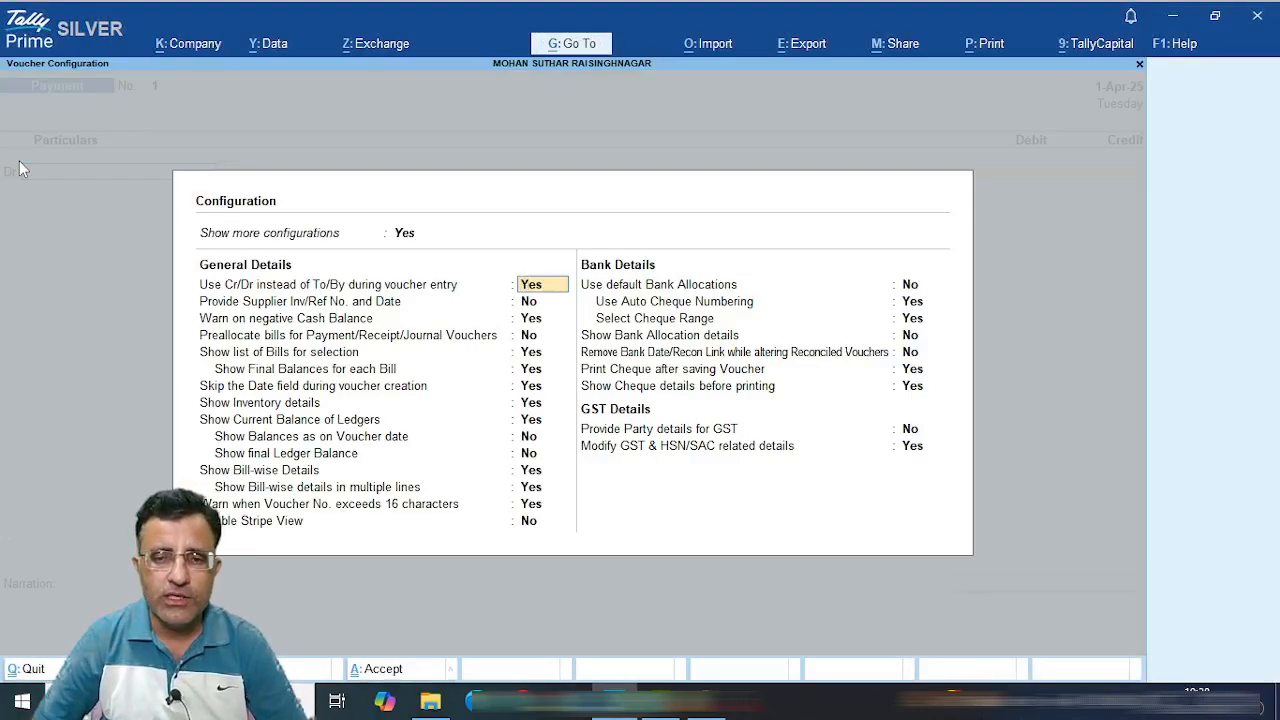
key("Down")
key("Down")
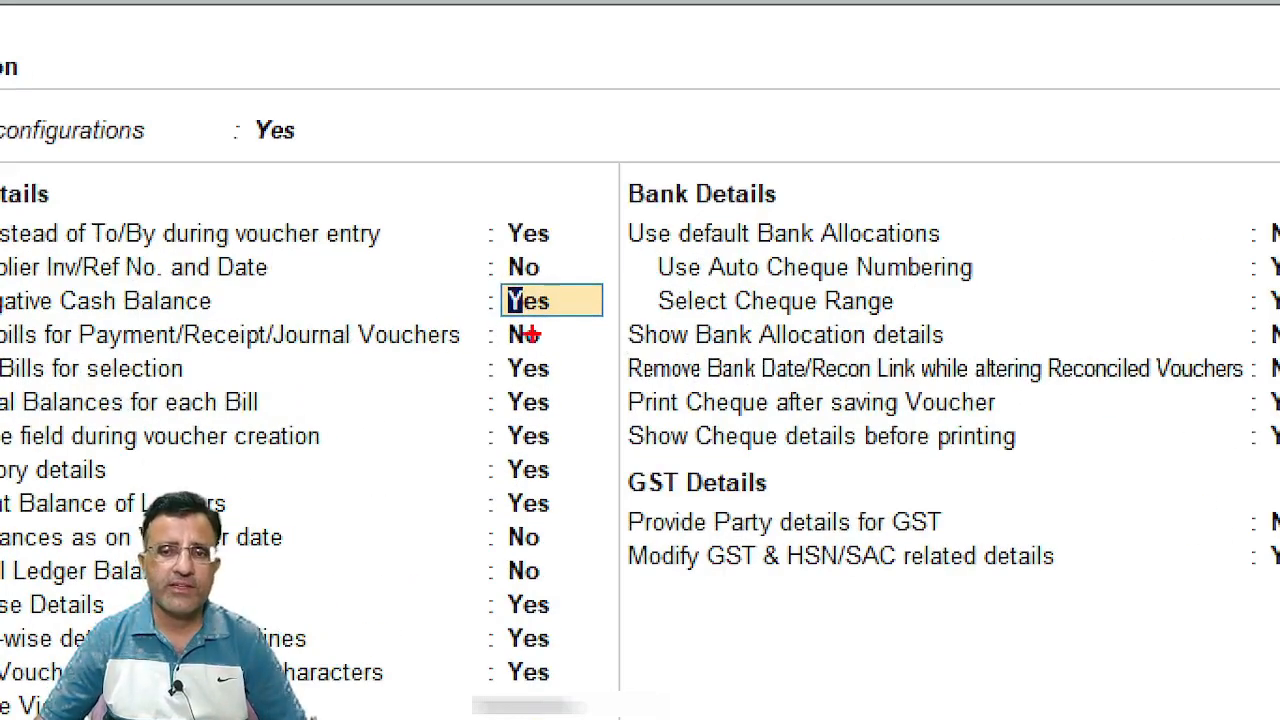
left_click_drag(490, 278, 580, 322)
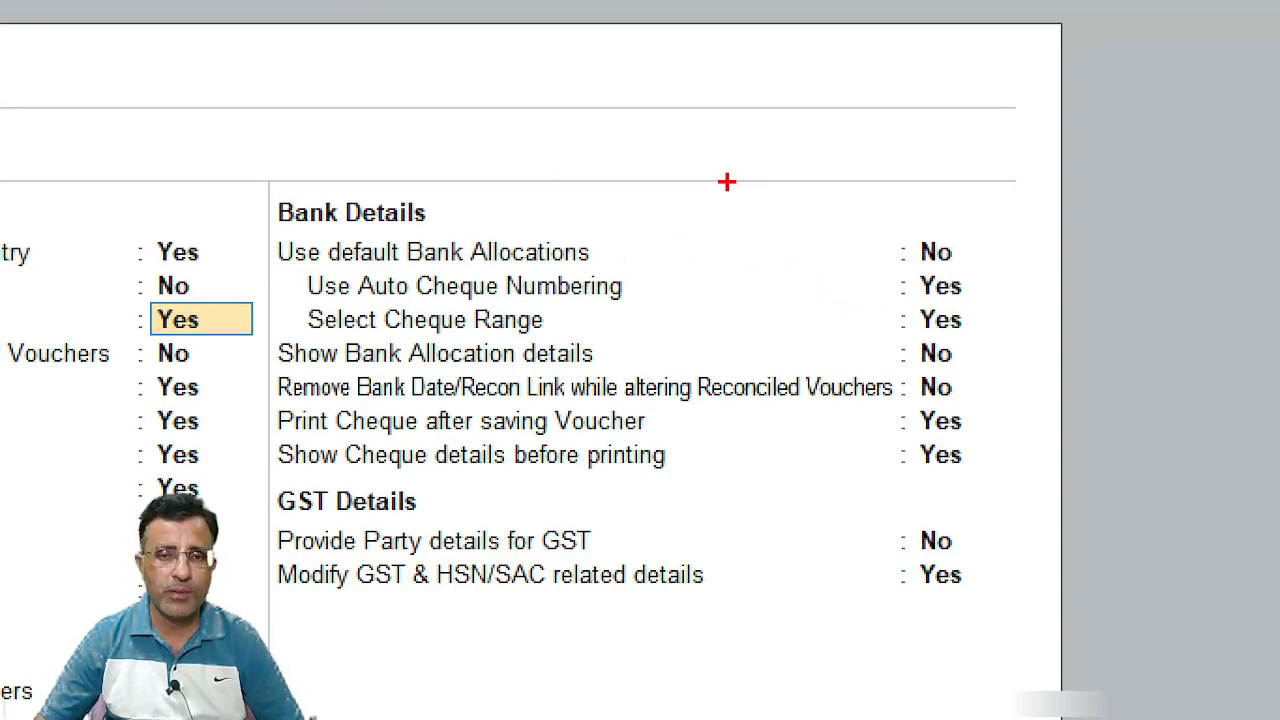
mouse_move(257, 217)
left_mouse_down()
mouse_move(428, 314)
mouse_move(849, 260)
mouse_move(977, 274)
mouse_move(962, 271)
mouse_move(977, 331)
mouse_move(977, 313)
left_mouse_up()
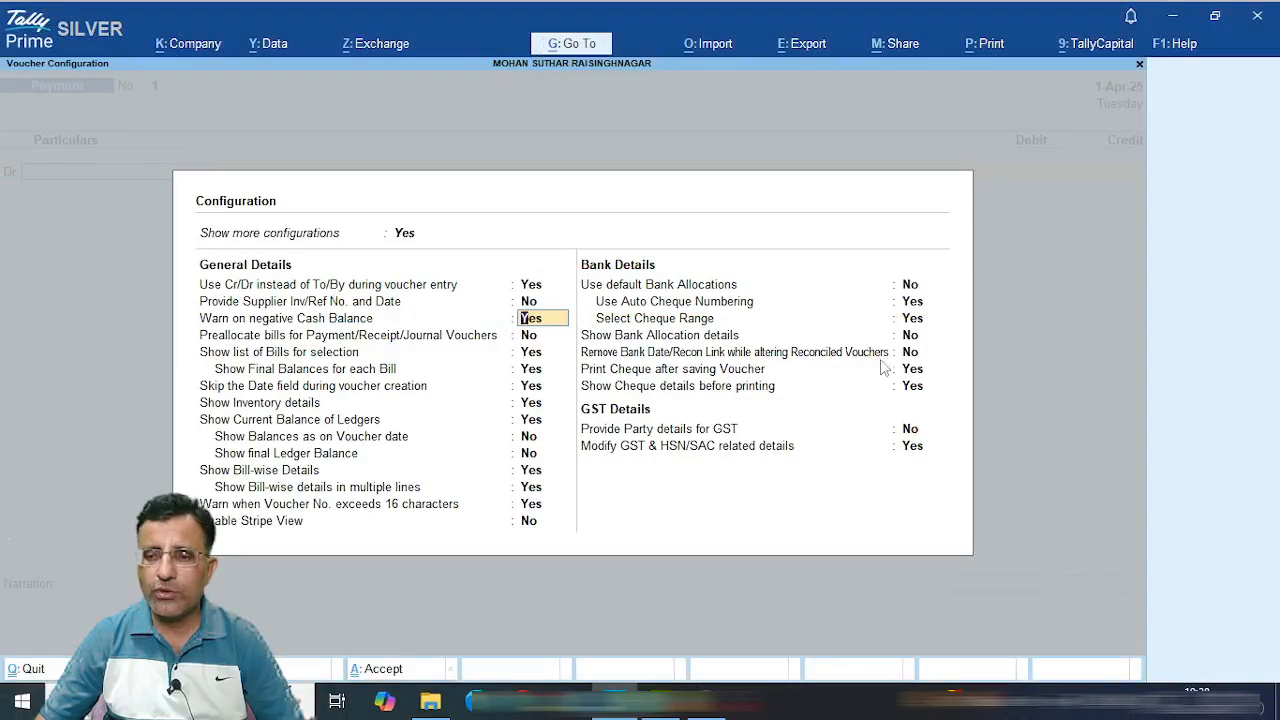
left_click(918, 430)
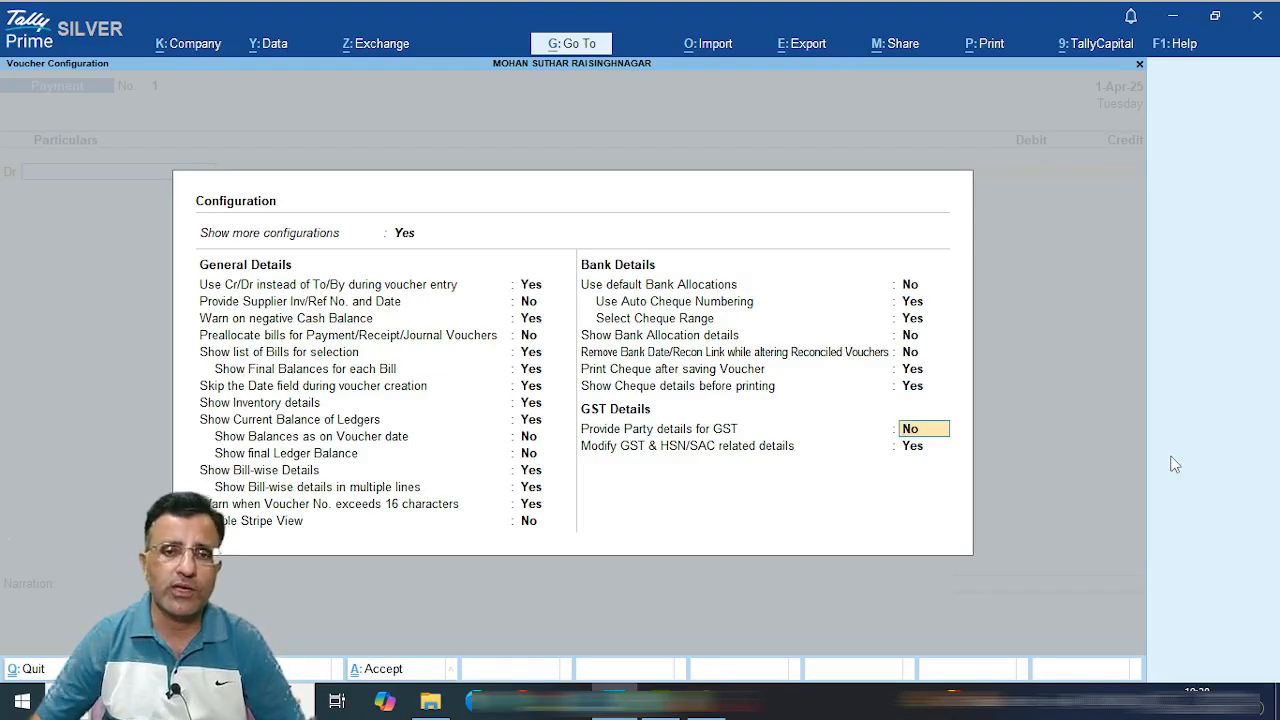
key("ctrl+a")
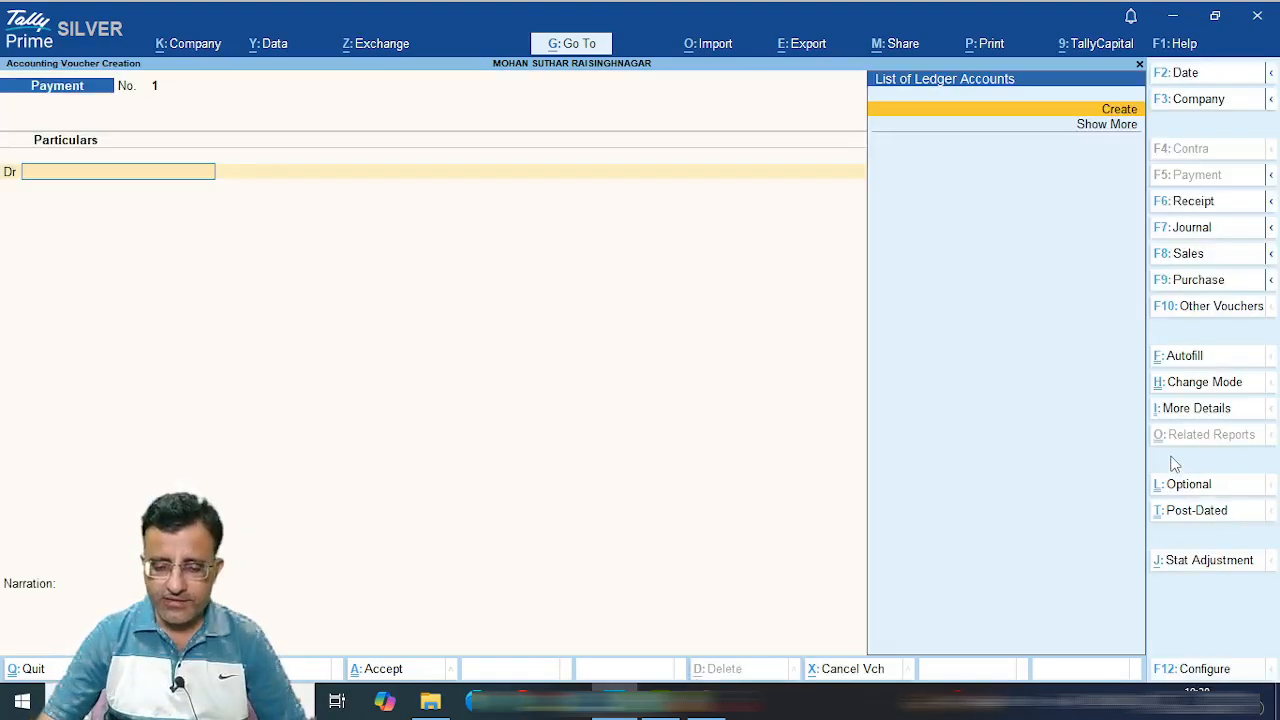
Switch the voucher type to Sales, then quit the unsaved Sales voucher.
left_click(1216, 258)
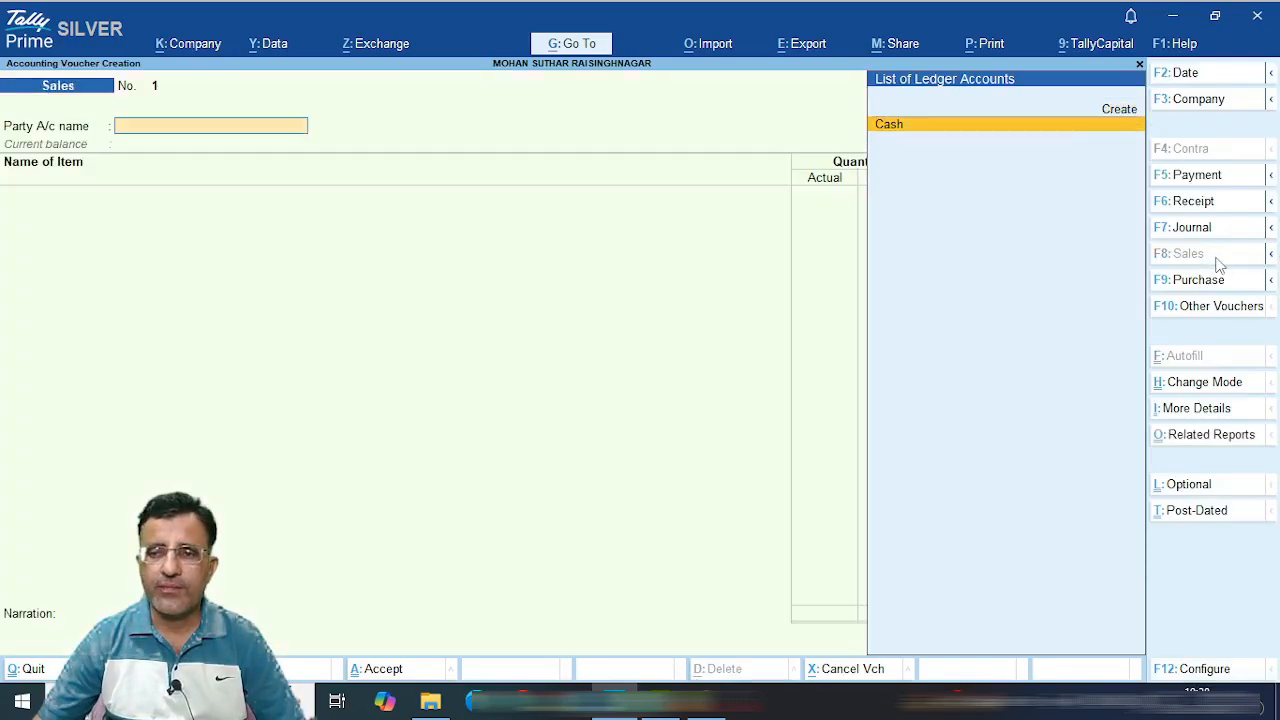
key("Escape")
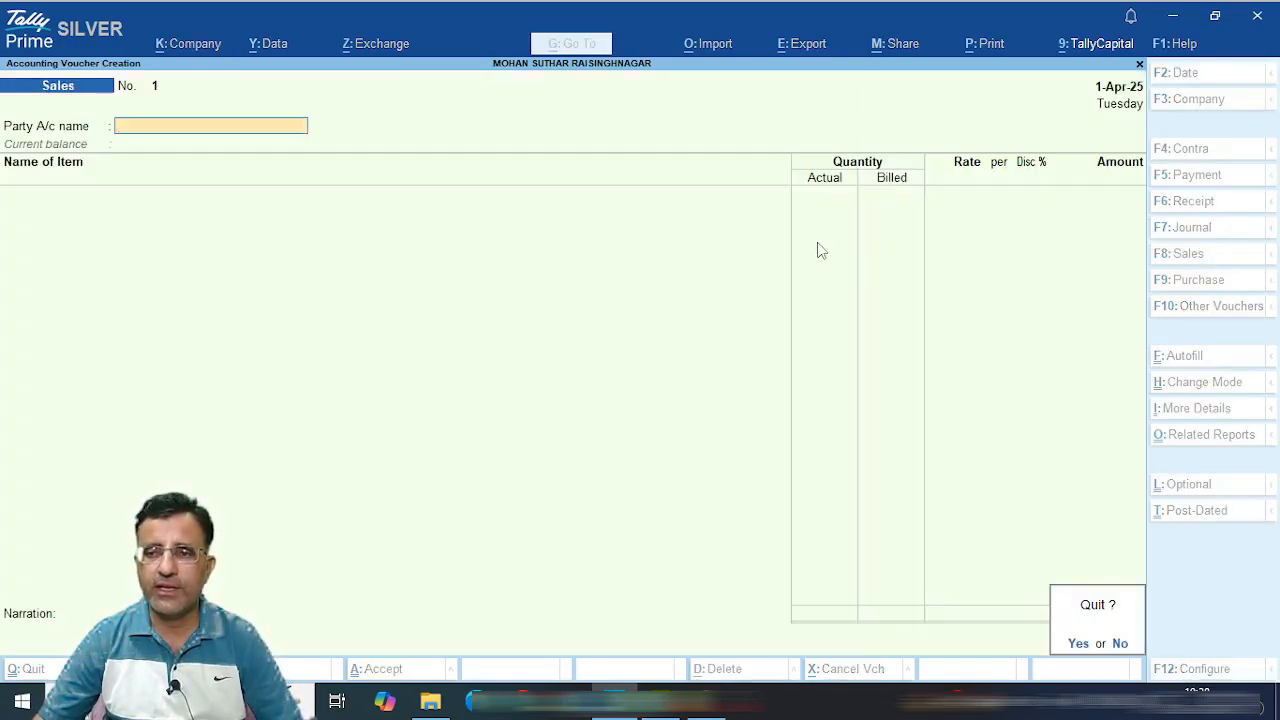
key("ctrl+1")
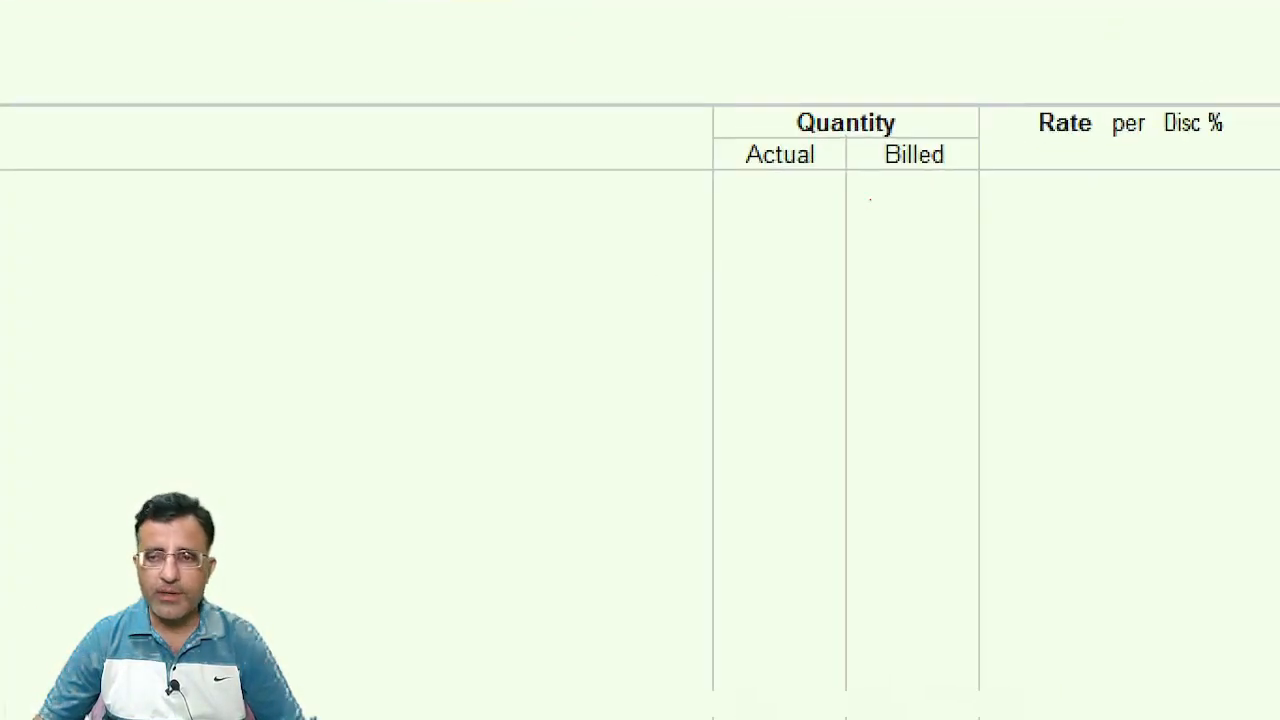
left_click(870, 199)
left_click_drag(686, 73, 1006, 340)
key("Escape")
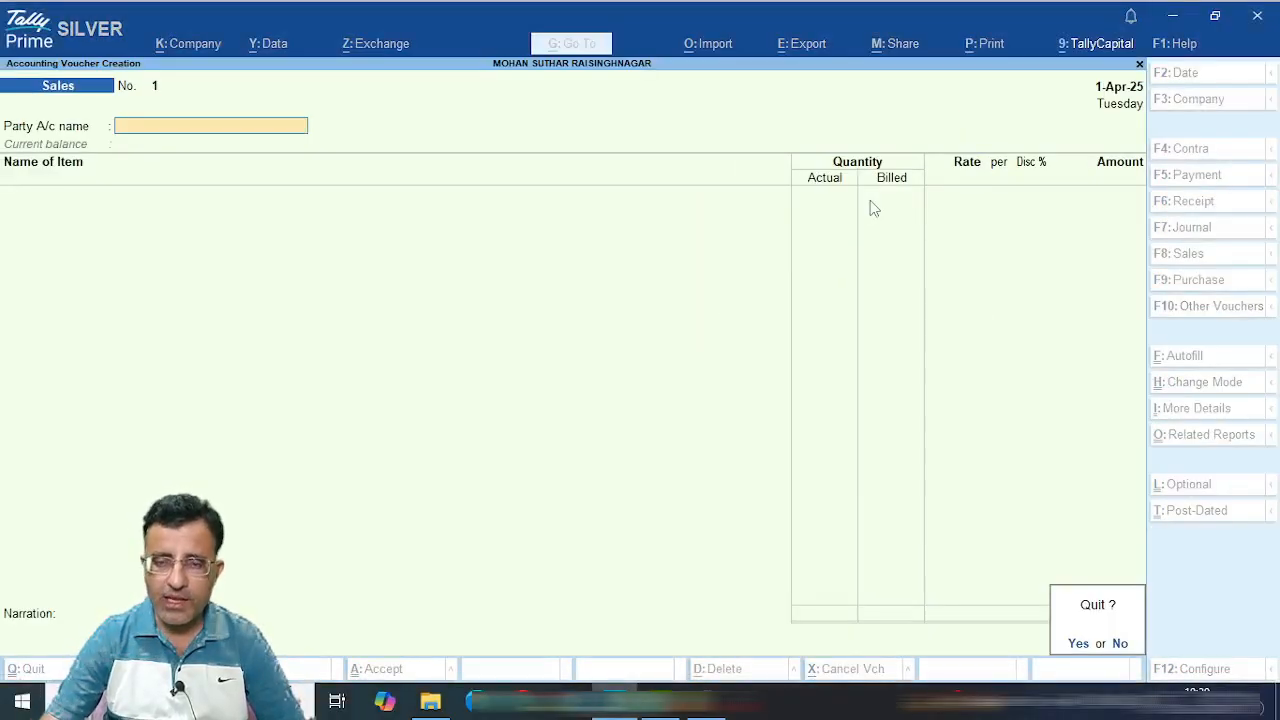
key("y")
Set 'Use separate Actual and Billed Quantity columns' to No in company features and return to Gateway.
key("F11")
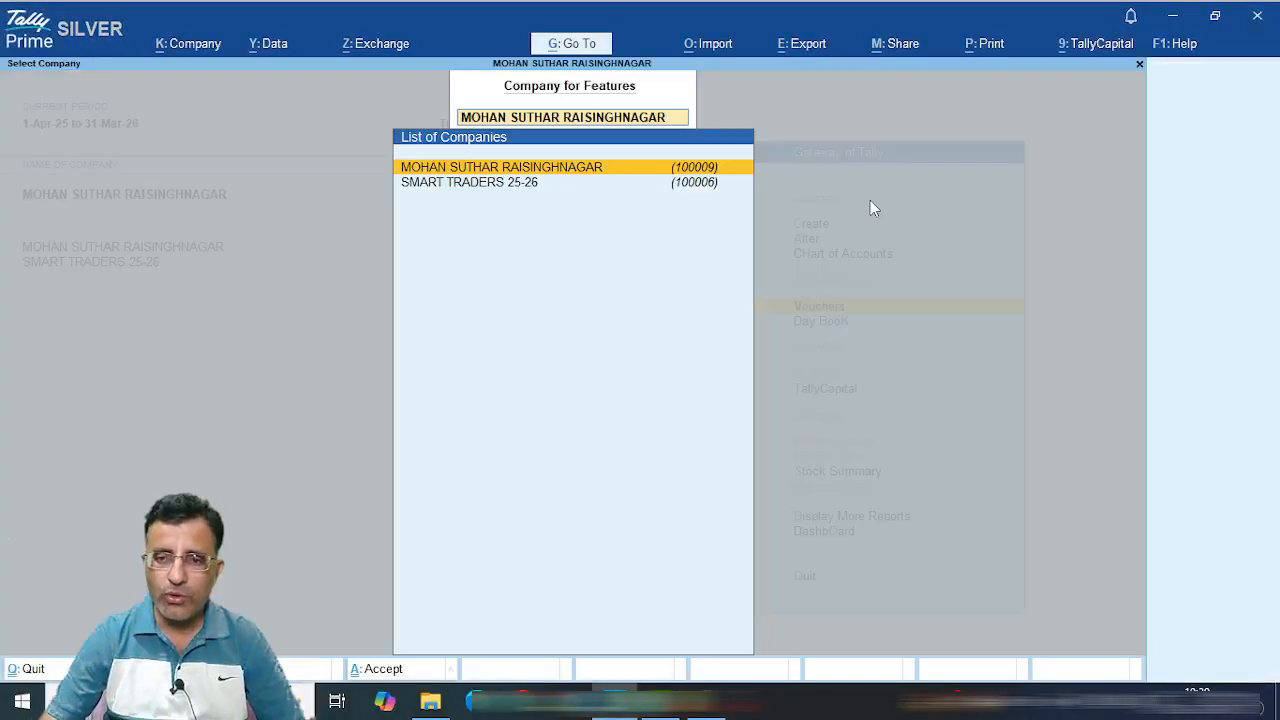
key("Return")
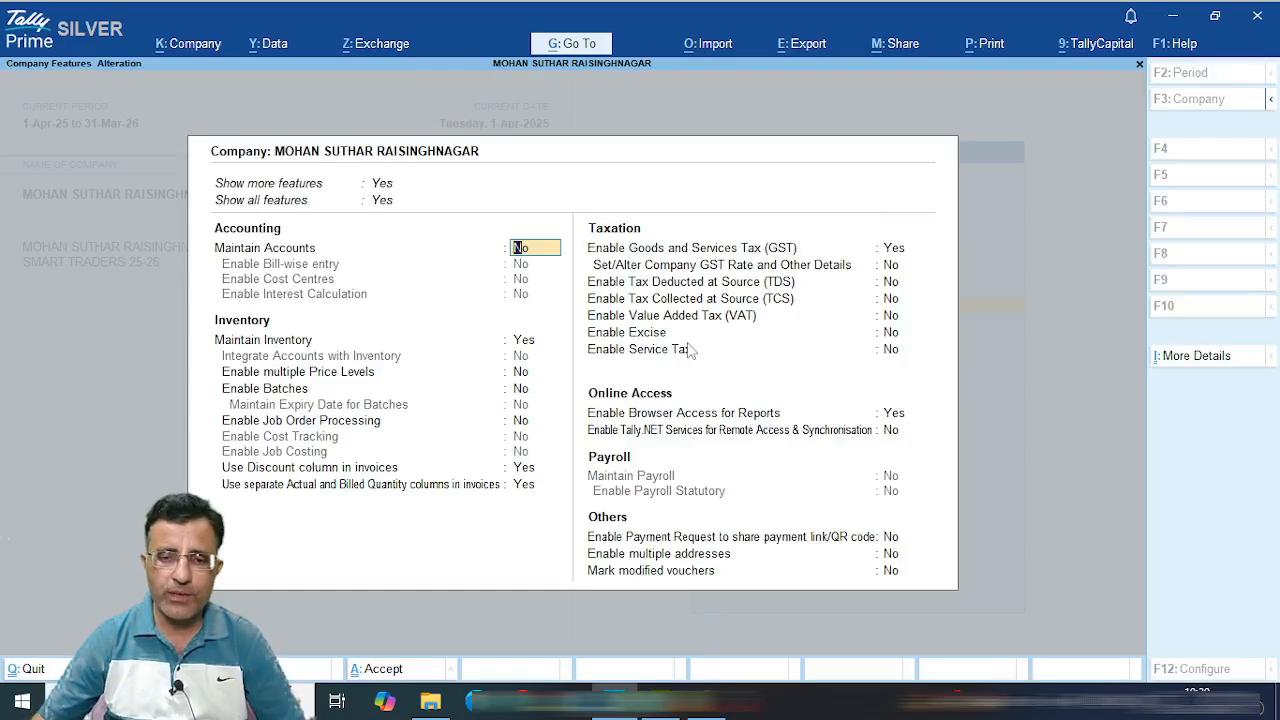
key("ctrl+1")
left_click(393, 496)
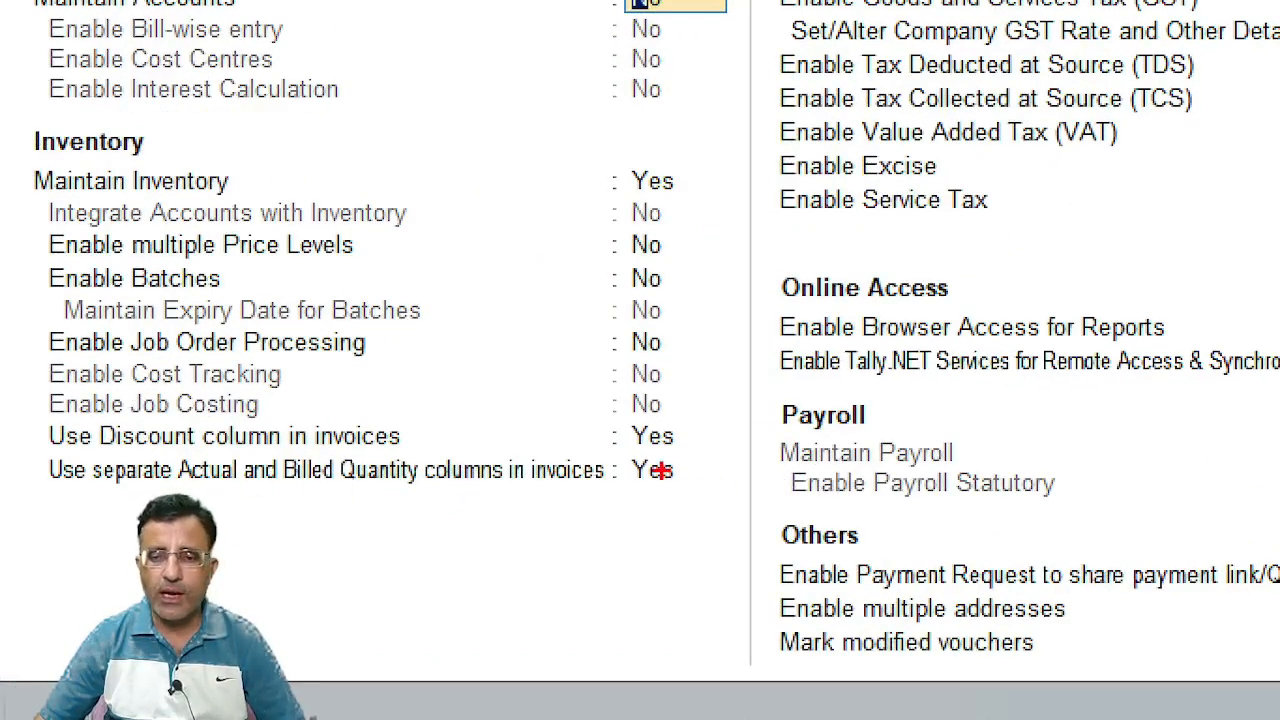
key("Escape")
left_click(518, 488)
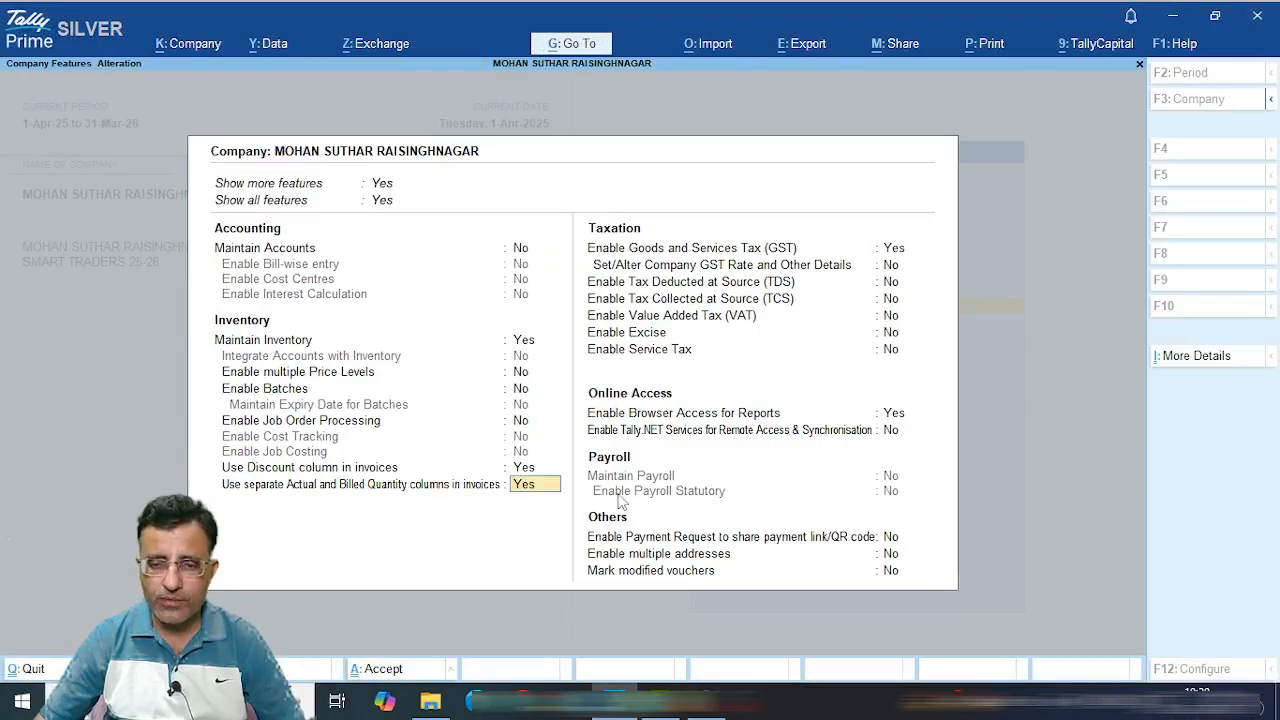
key("n")
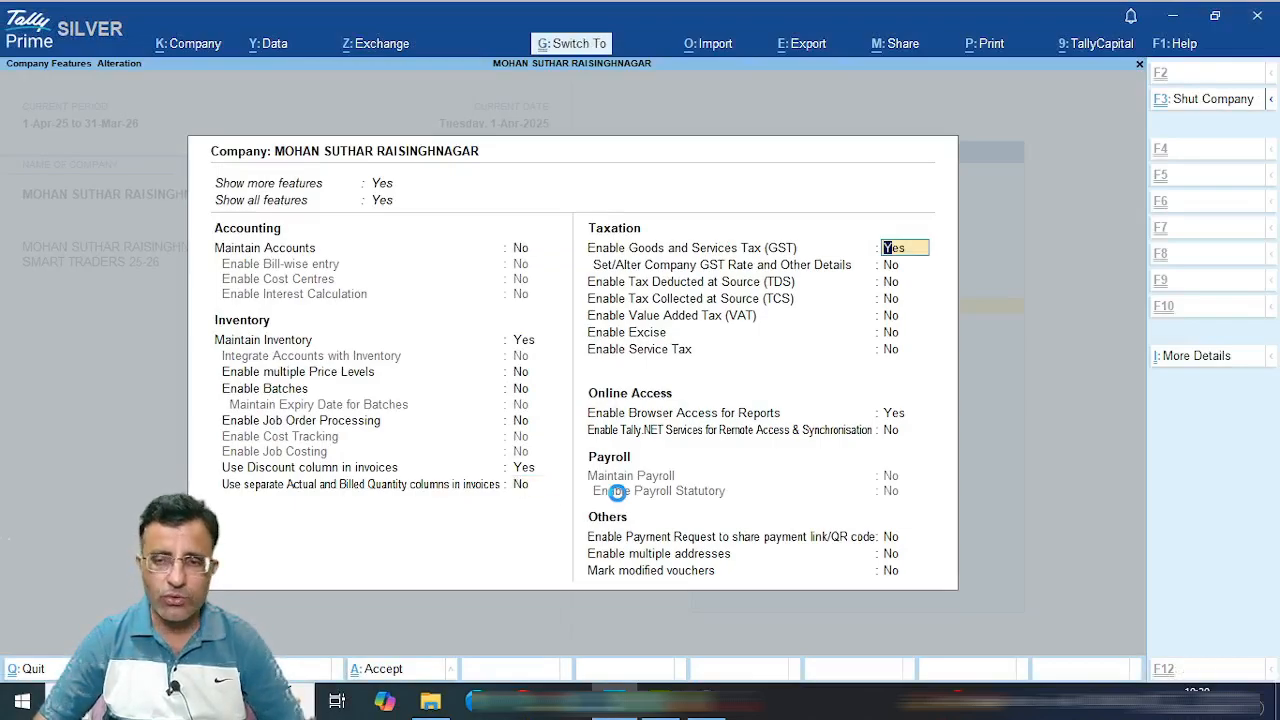
key("ctrl+a")
key("Escape")
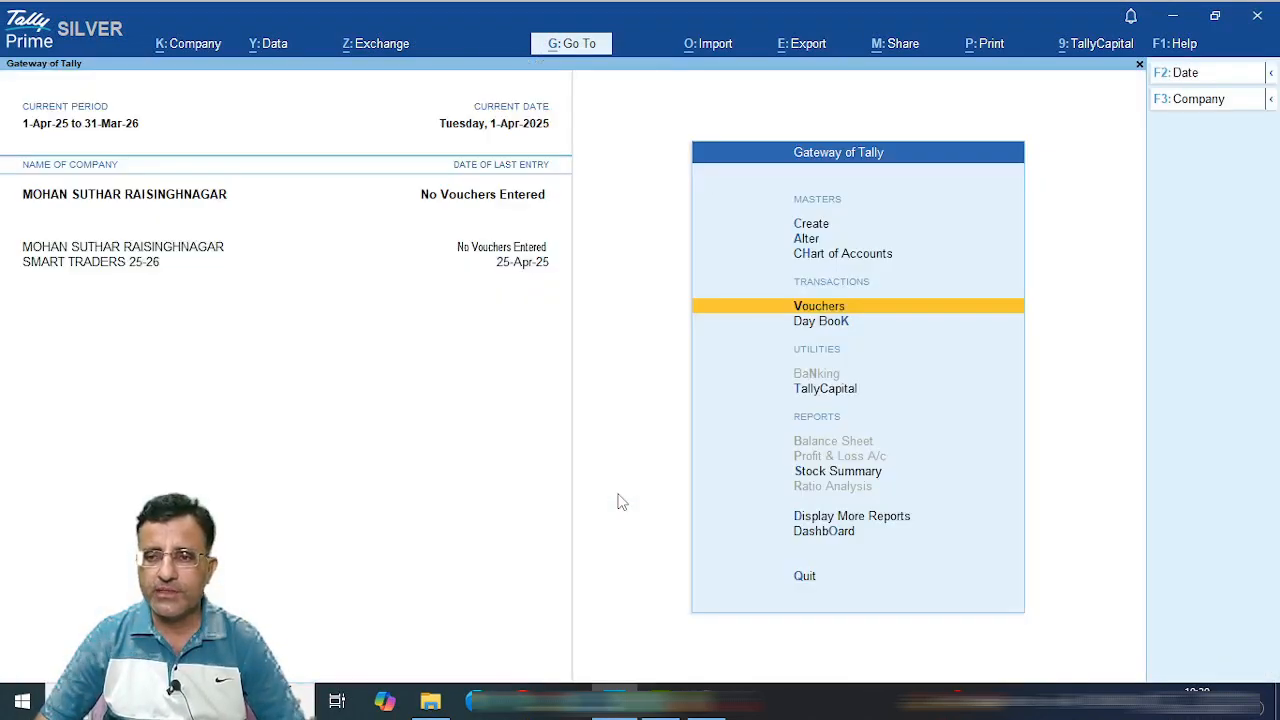
Open a new Sales voucher with Cash as the party account.
key("Return")
key("Return")
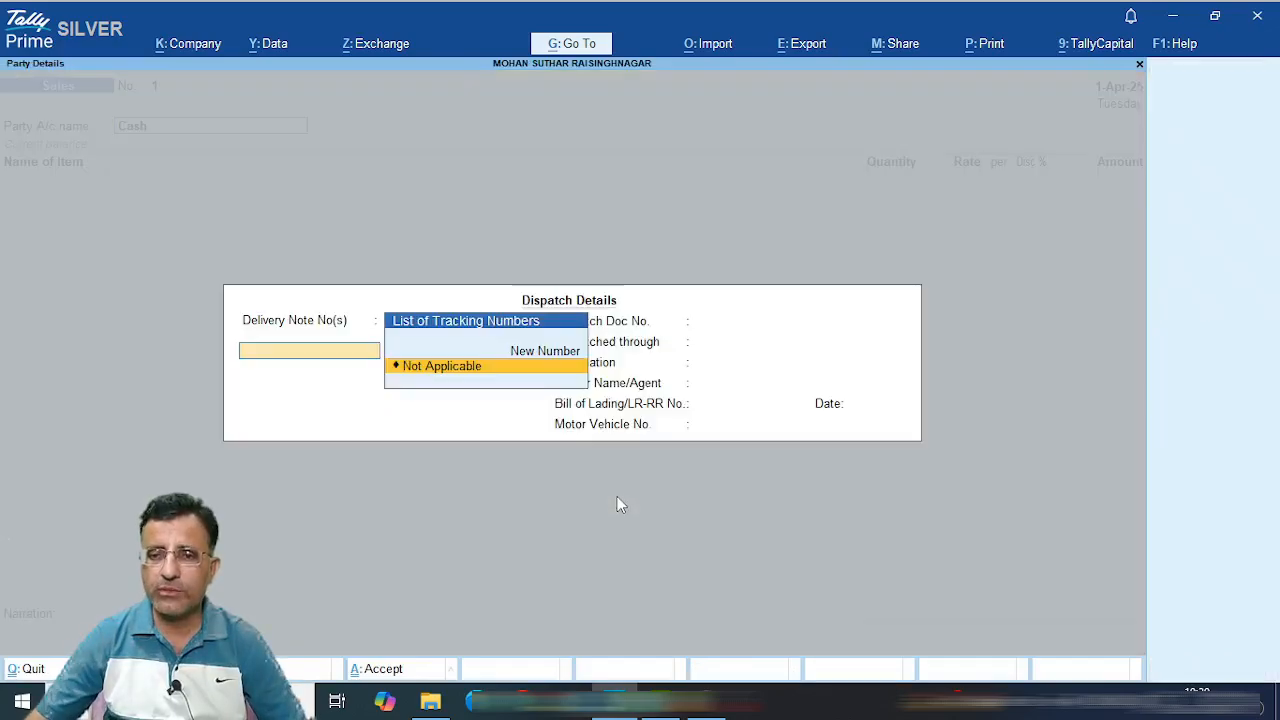
key("ctrl+a")
key("ctrl+a")
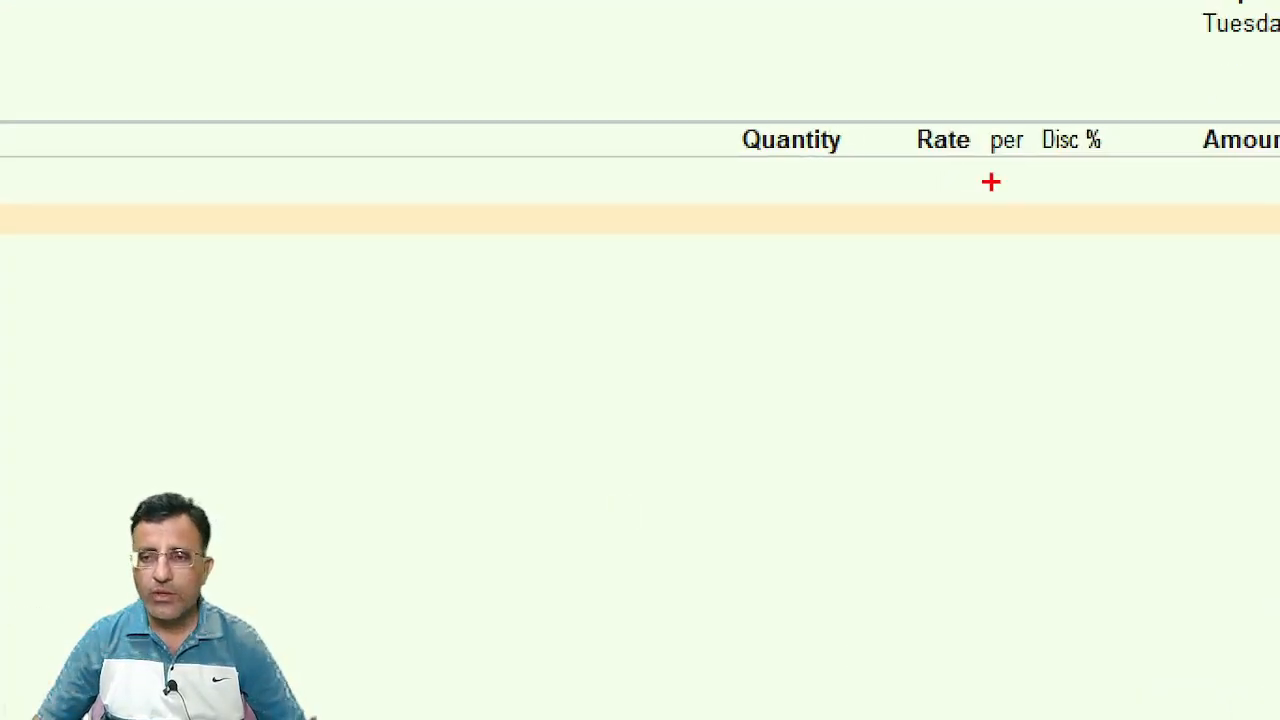
left_click_drag(852, 158, 890, 294)
left_click_drag(931, 153, 931, 266)
left_click_drag(951, 100, 950, 350)
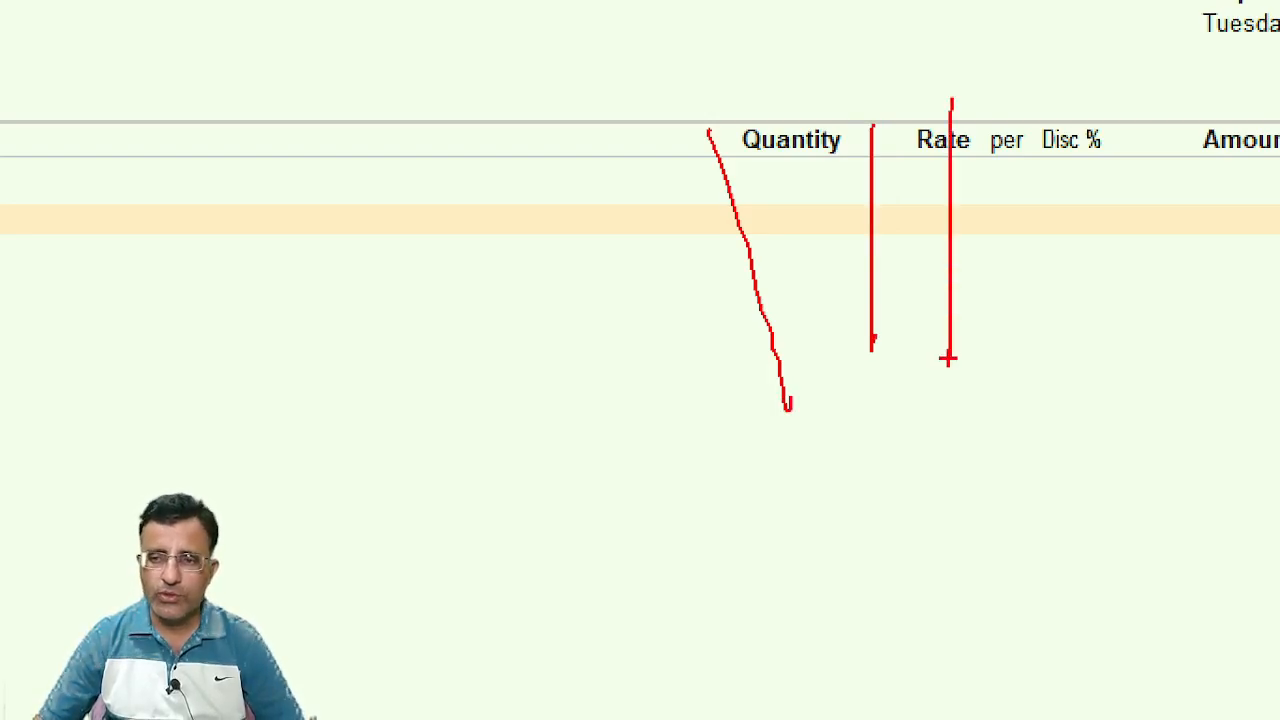
key("Escape")
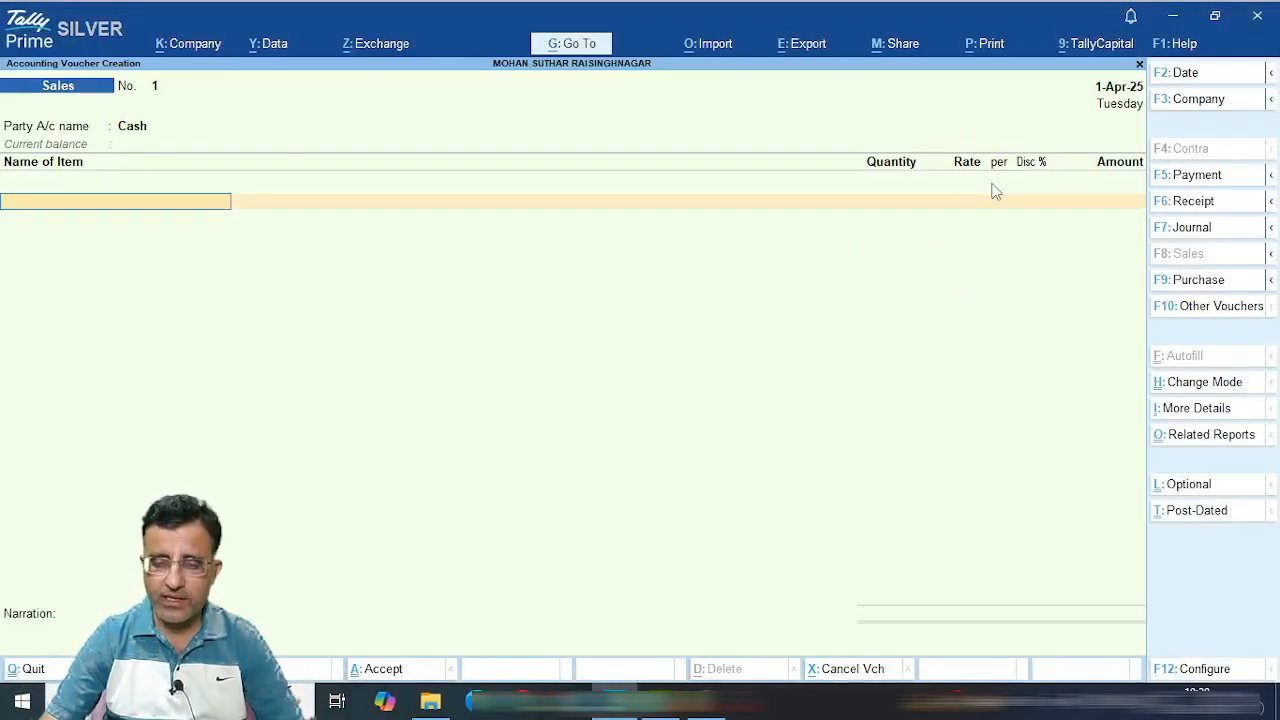
Set separate Actual and Billed Quantity columns back to Yes, accept, and reopen company features.
key("F11")
key("Return")
key("Return")
key("Return")
key("Return")
key("Return")
key("Return")
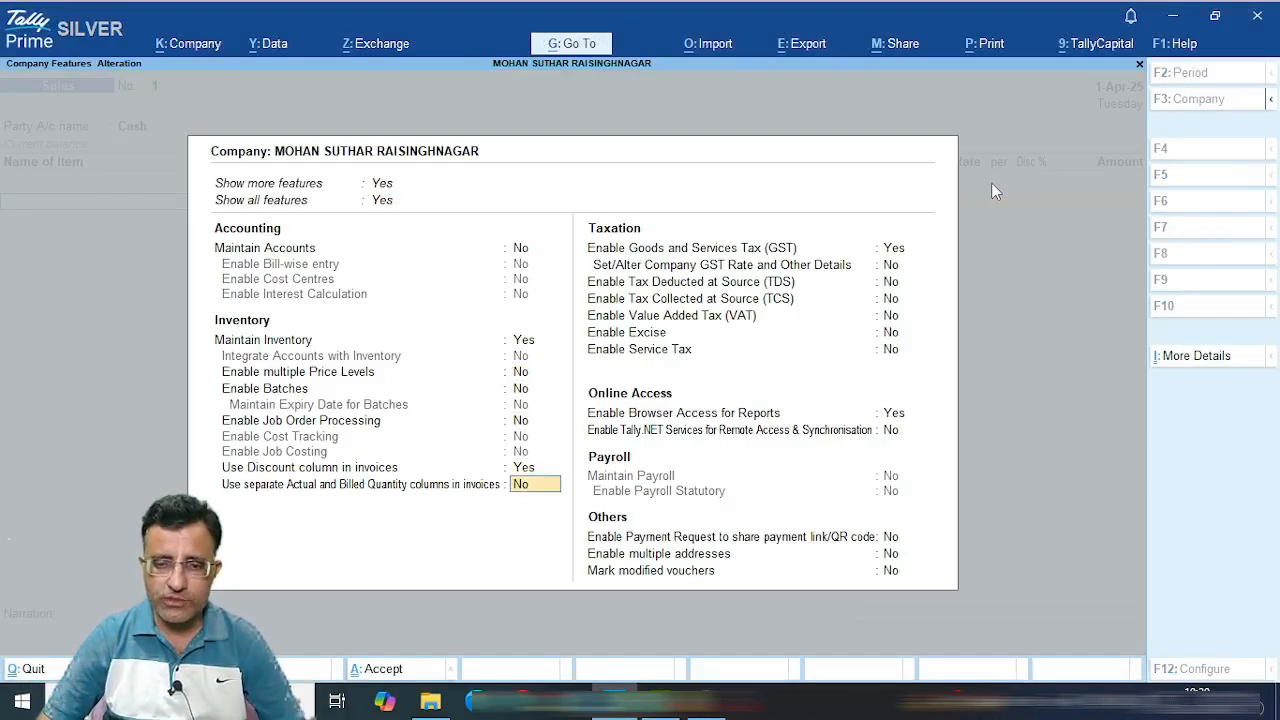
key("y")
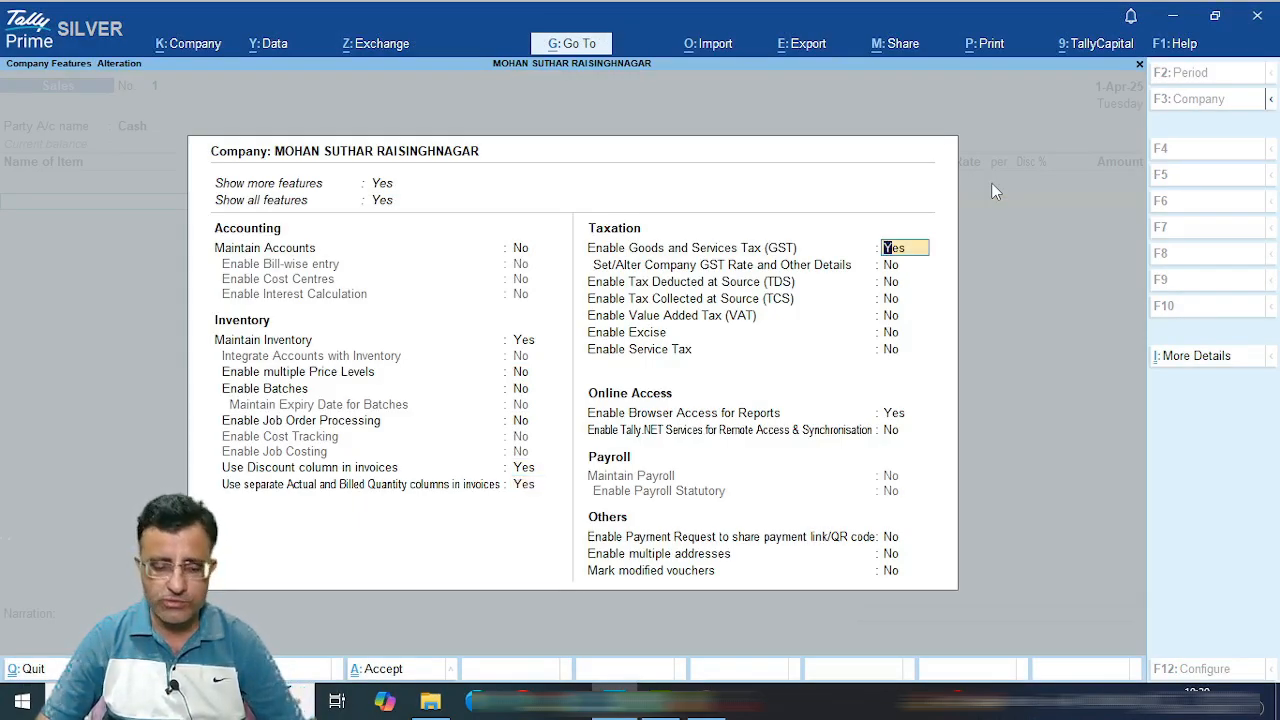
key("ctrl+a")
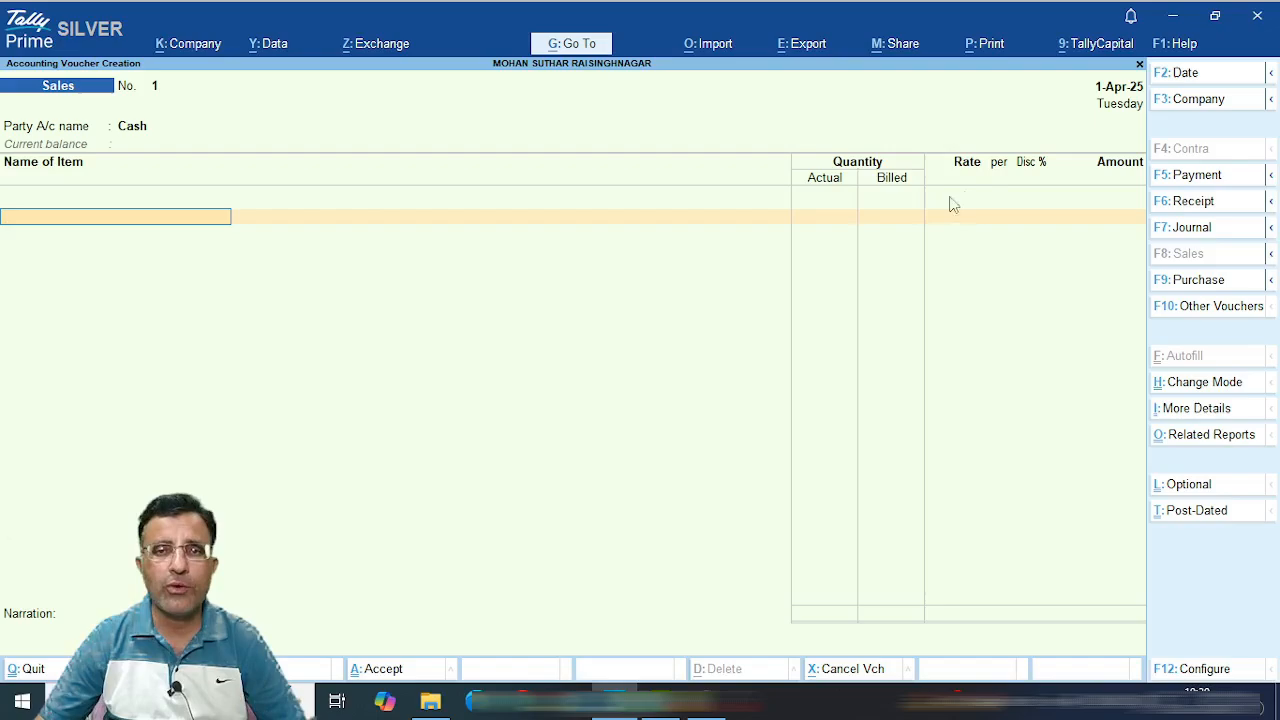
key("ctrl+1")
left_click(1026, 177)
mouse_move(994, 102)
left_mouse_down()
mouse_move(1060, 187)
mouse_move(1086, 186)
left_mouse_up()
key("Escape")
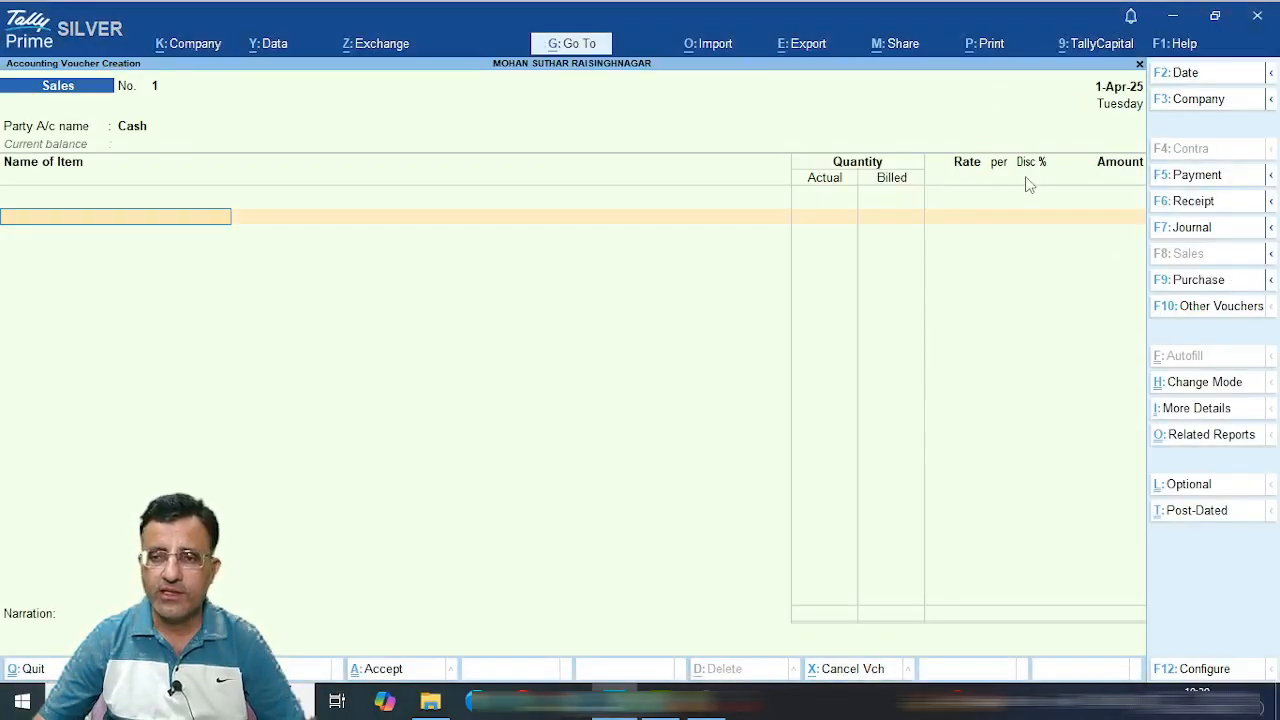
key("F11")
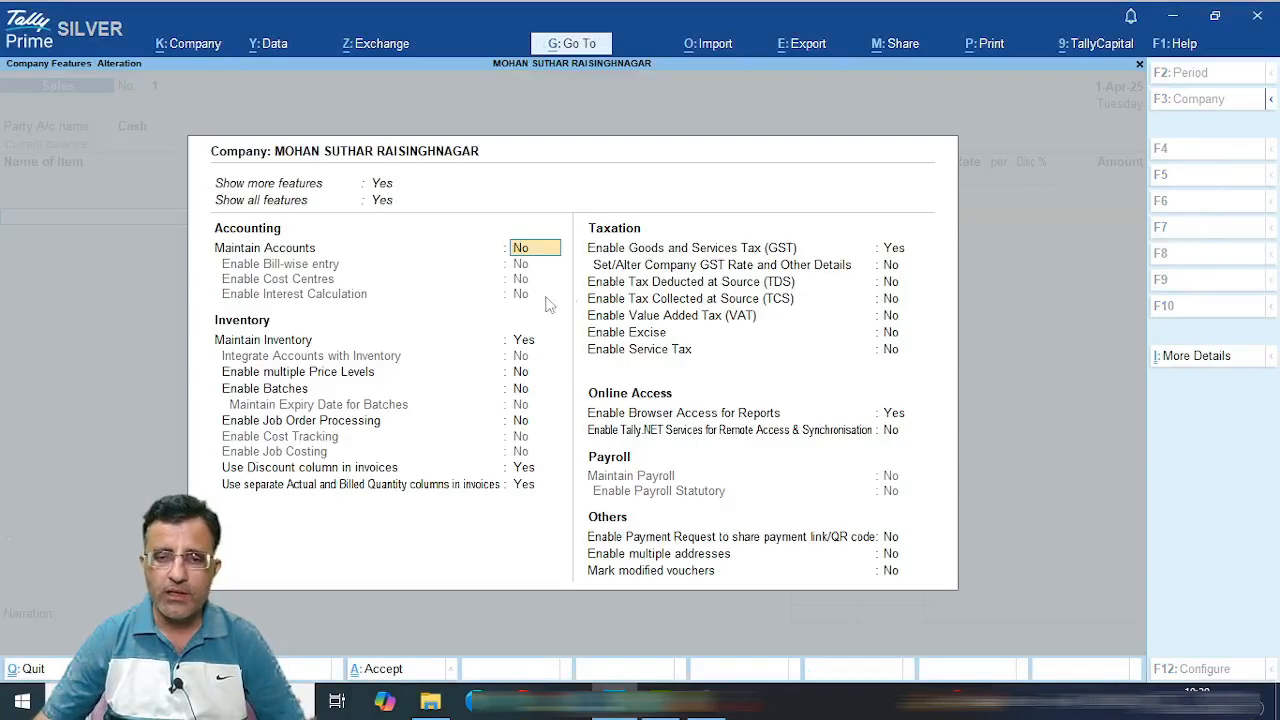
Set 'Use Discount column in invoices' to No, keep Actual and Billed Quantity on, and accept.
key("ctrl+1")
left_click(377, 476)
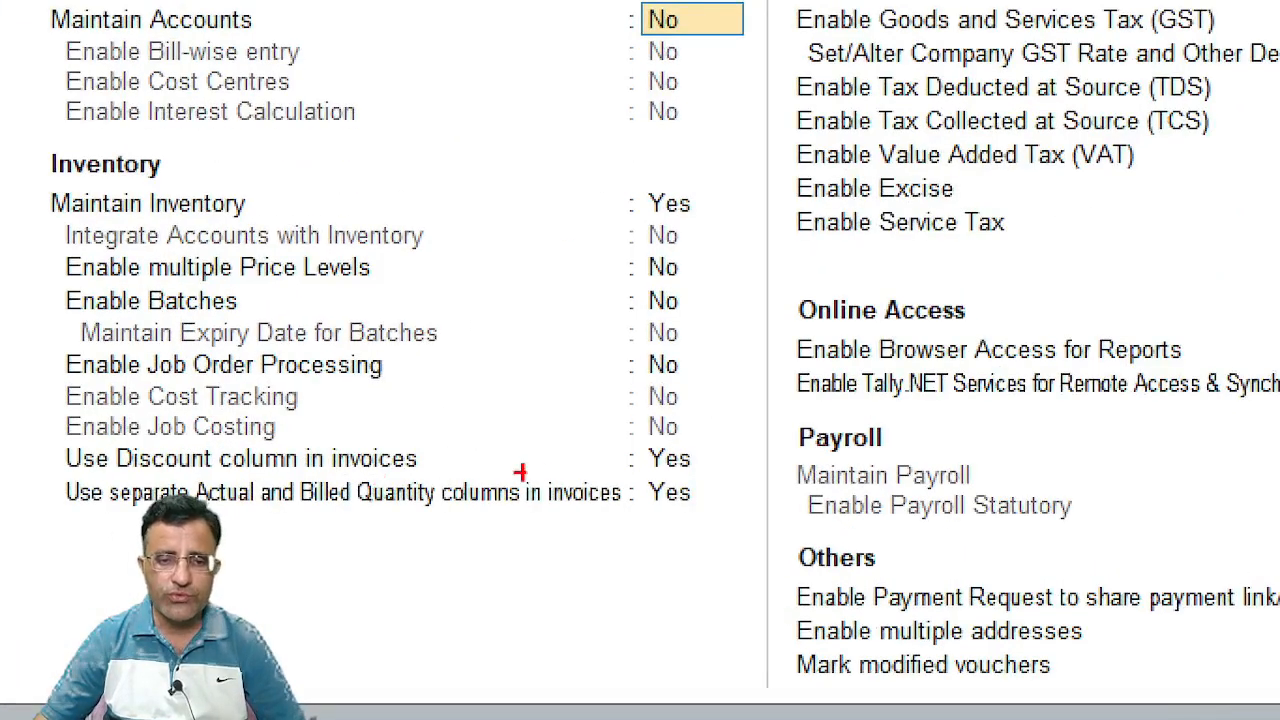
key("Escape")
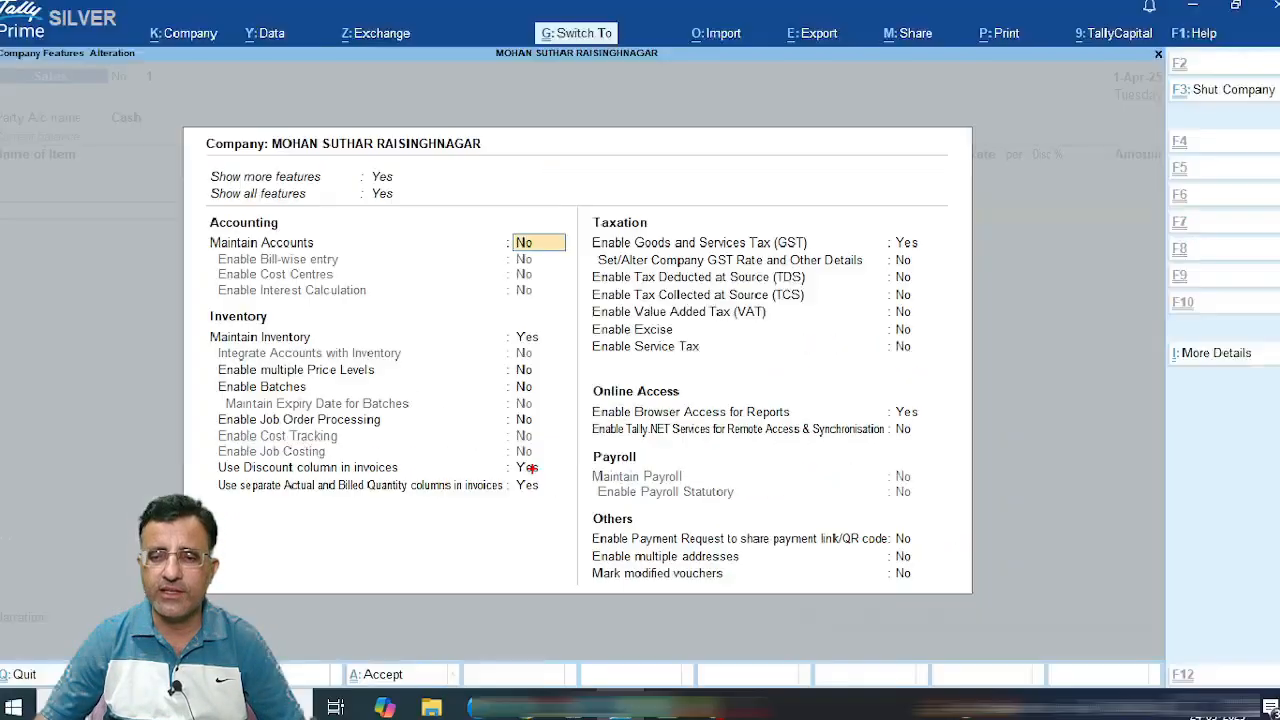
left_click(530, 468)
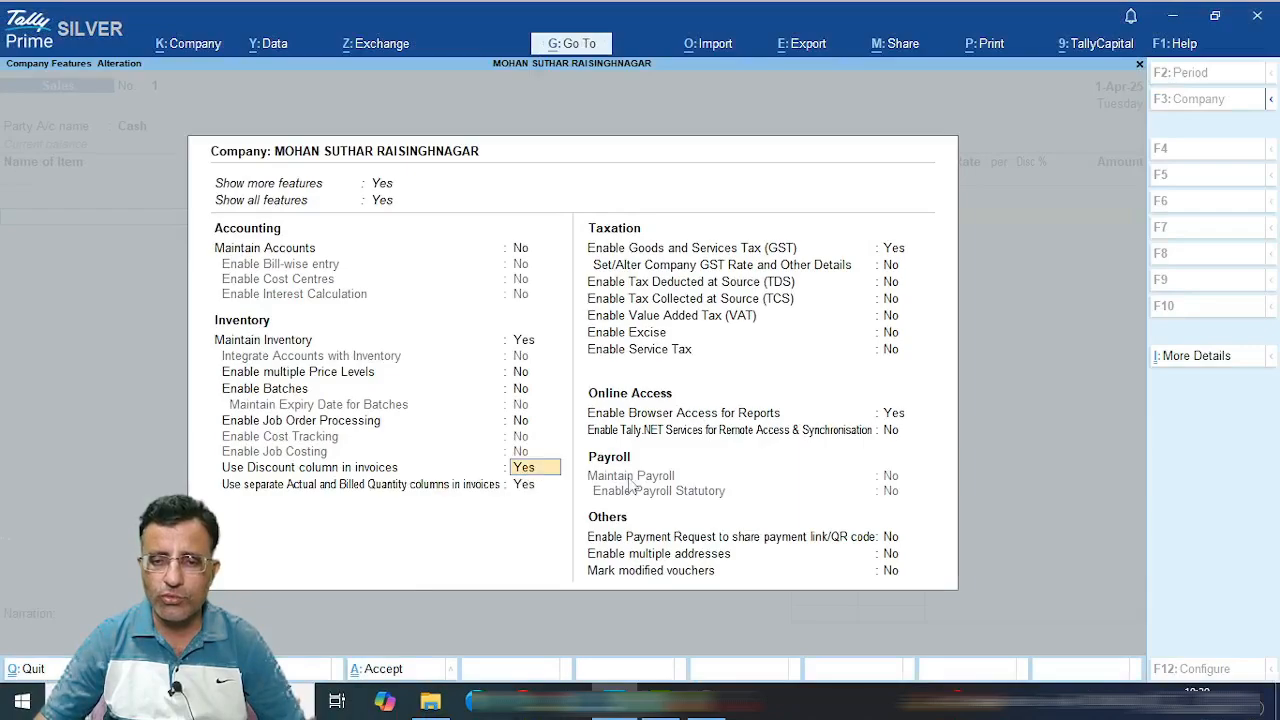
key("Return")
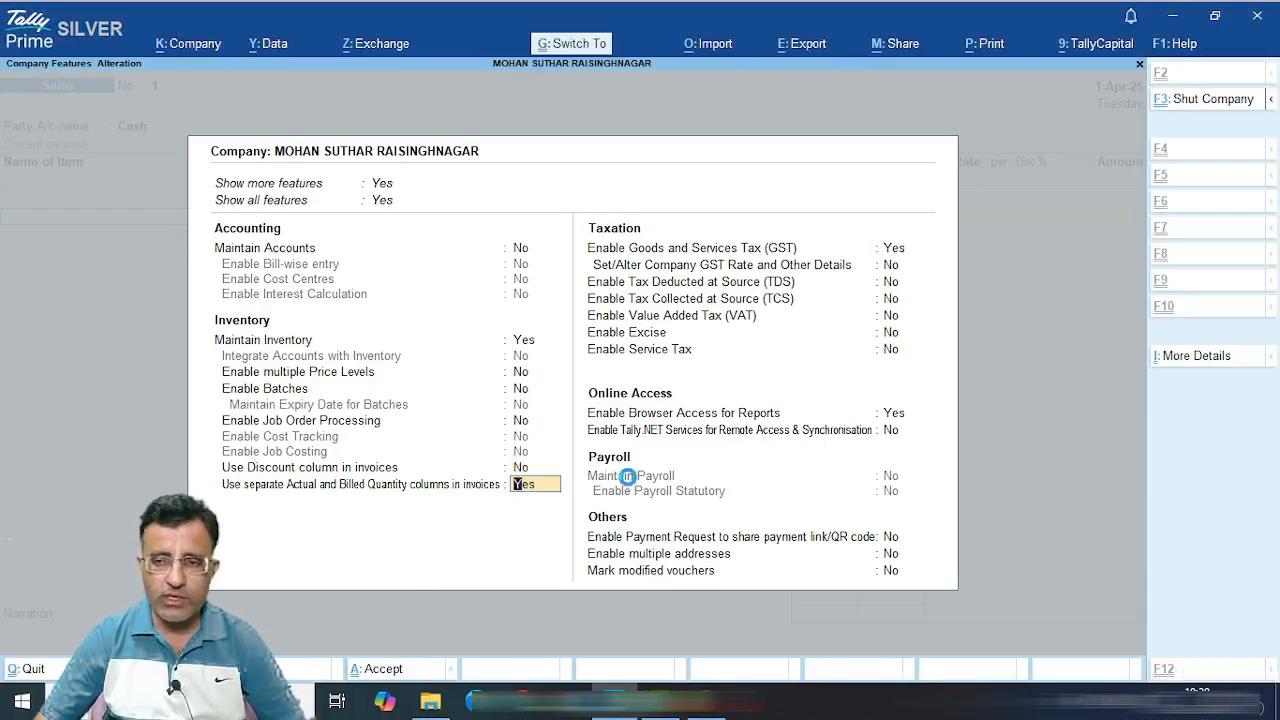
key("ctrl+a")
key("ctrl+1")
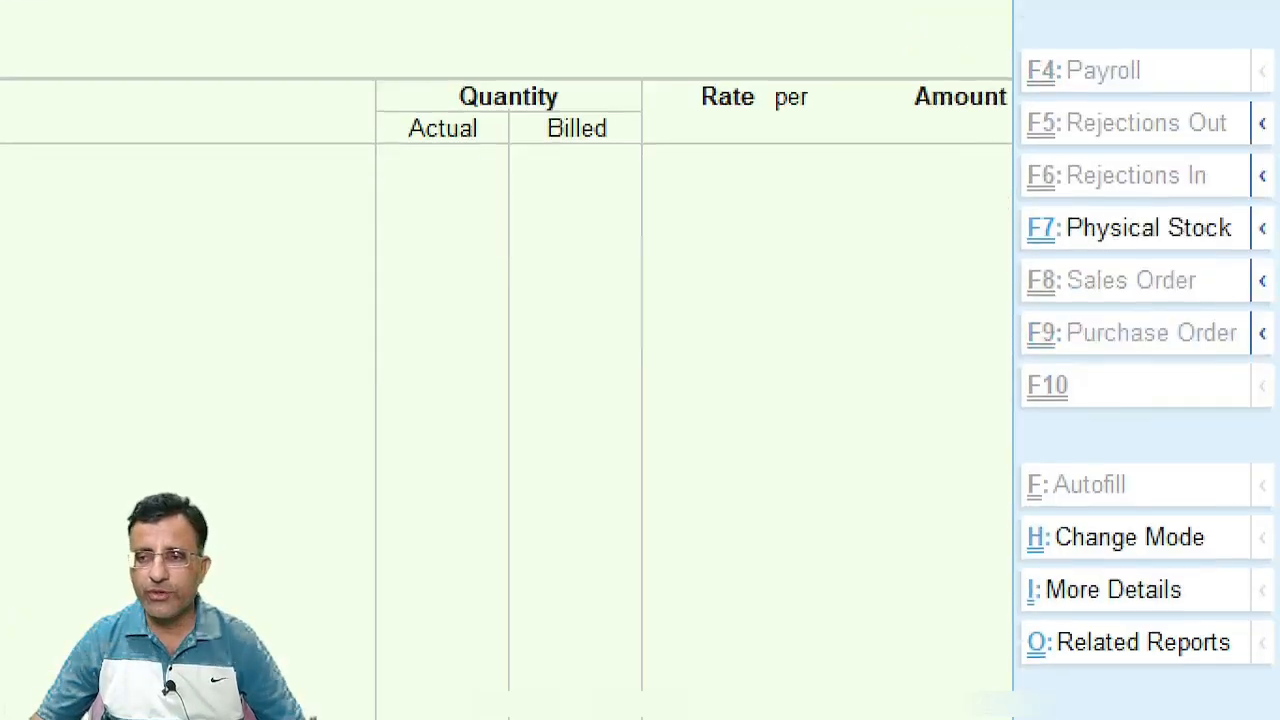
left_click_drag(917, 95, 1016, 174)
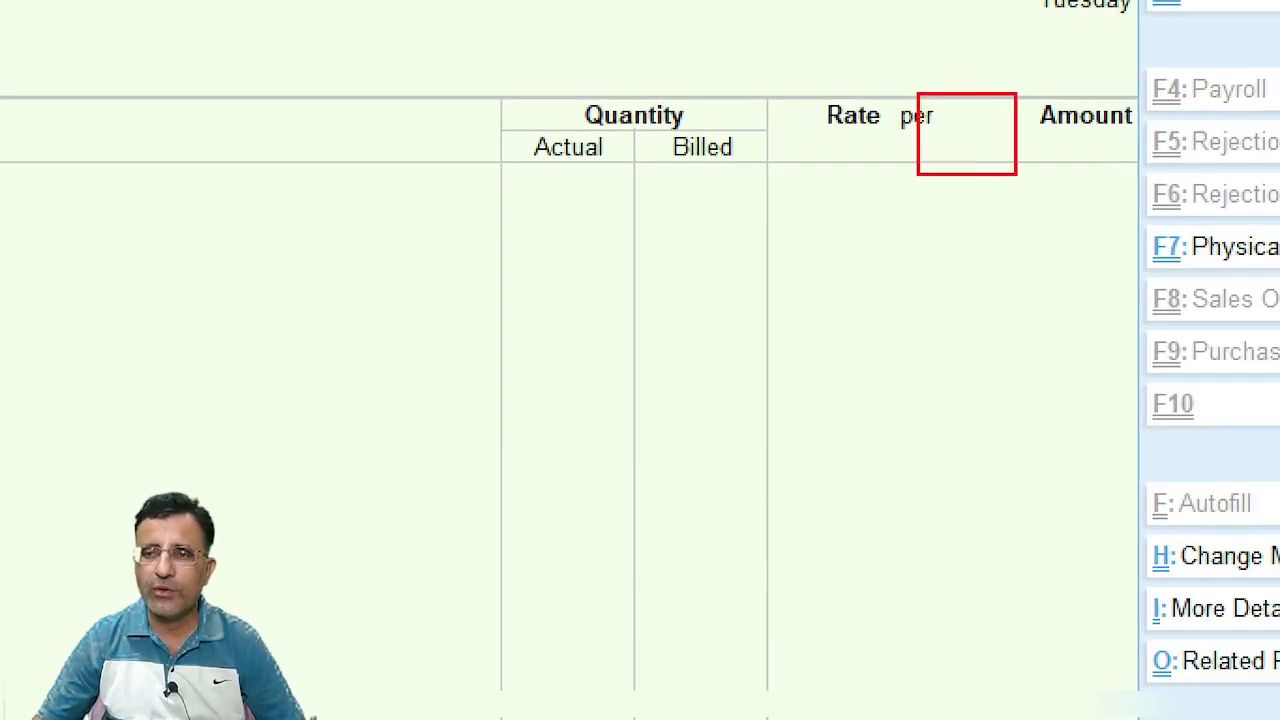
left_click_drag(510, 198, 599, 198)
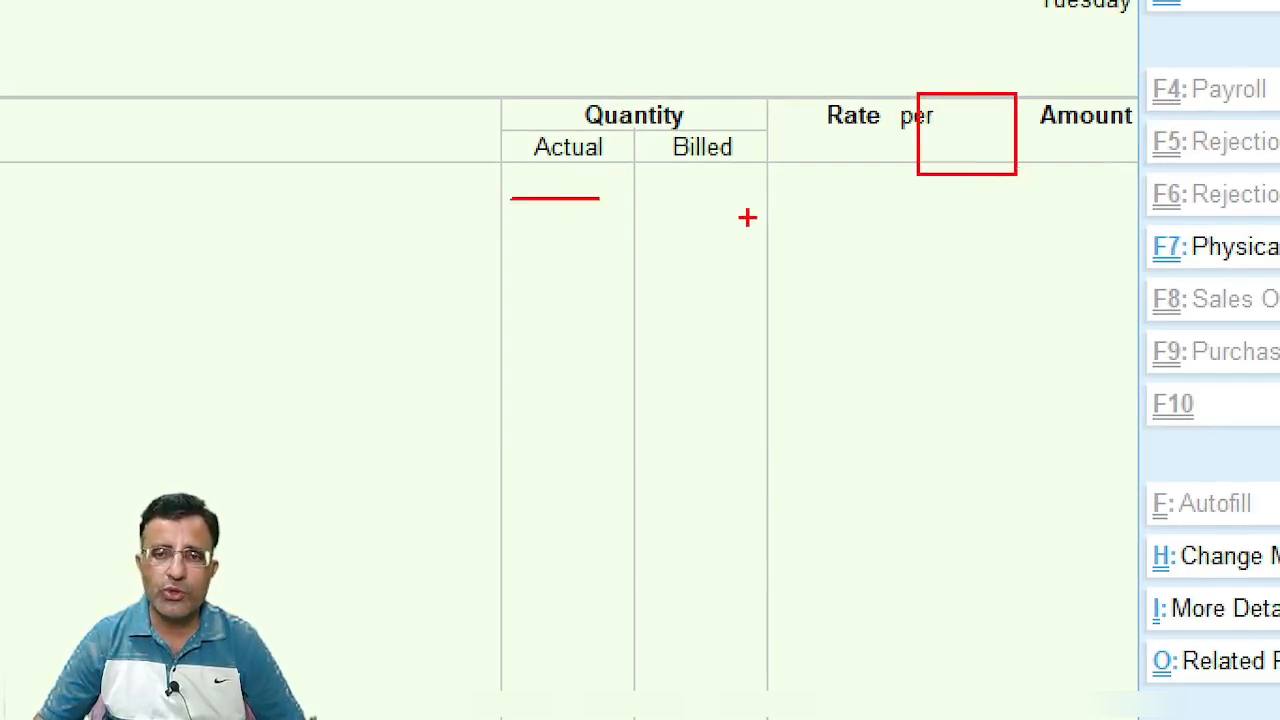
key("Escape")
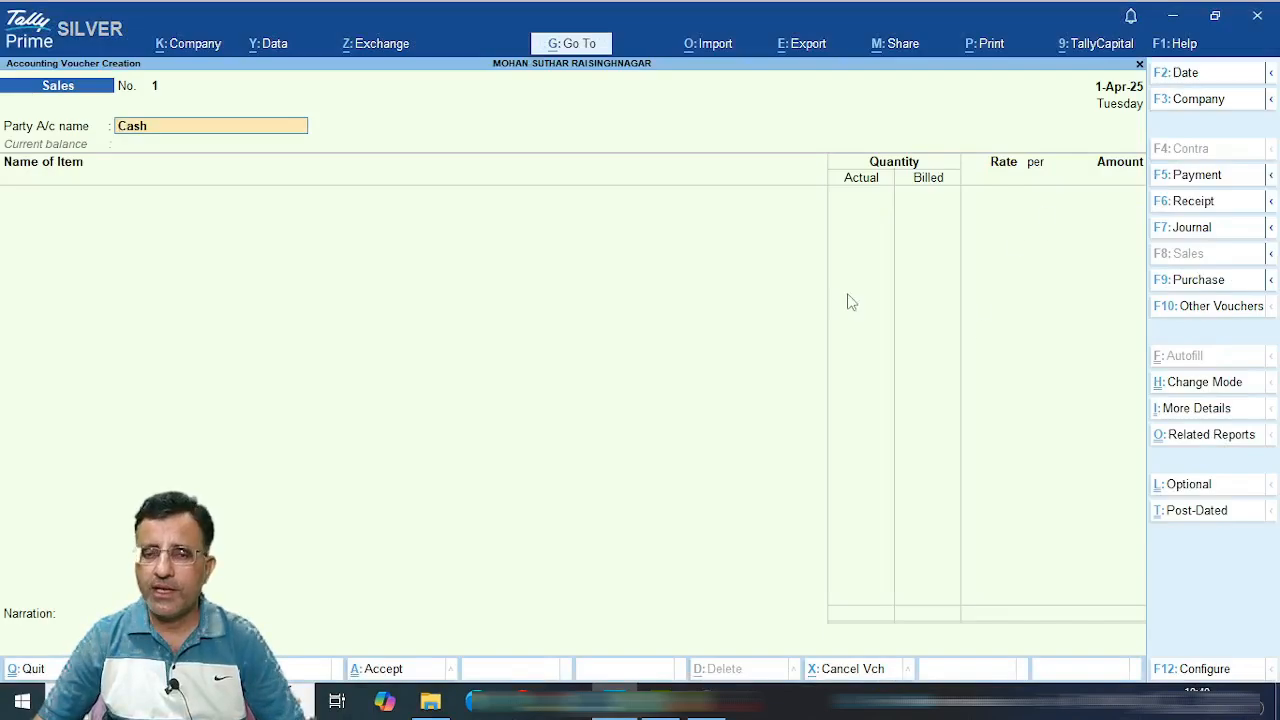
Set Show more configurations and Show all configurations to Yes in the Sales voucher settings.
left_click(1193, 669)
left_click(401, 240)
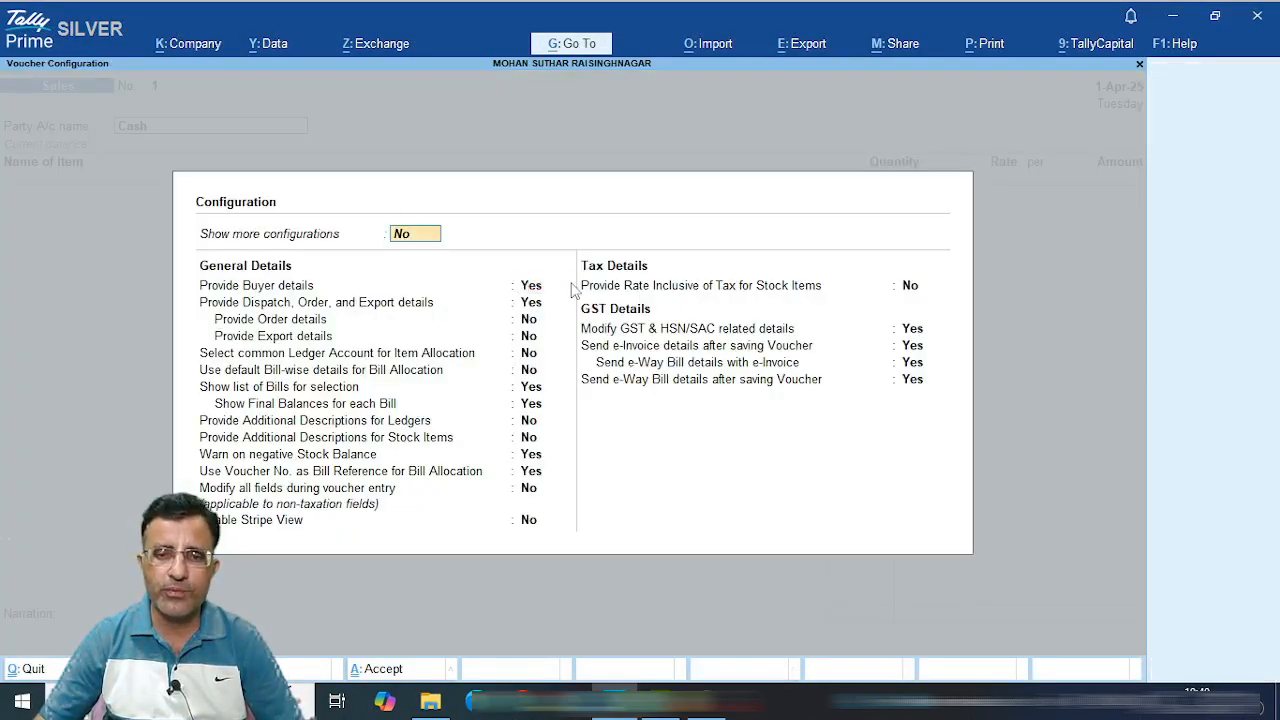
key("y")
key("Up")
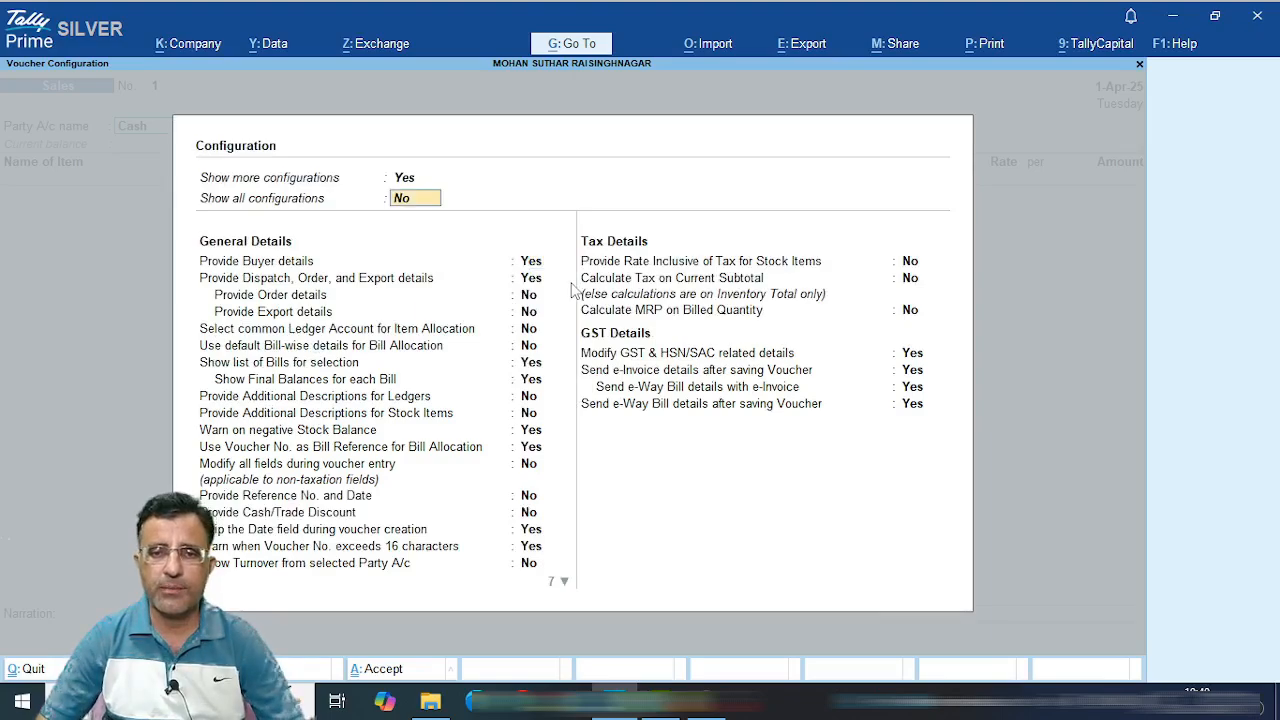
key("y")
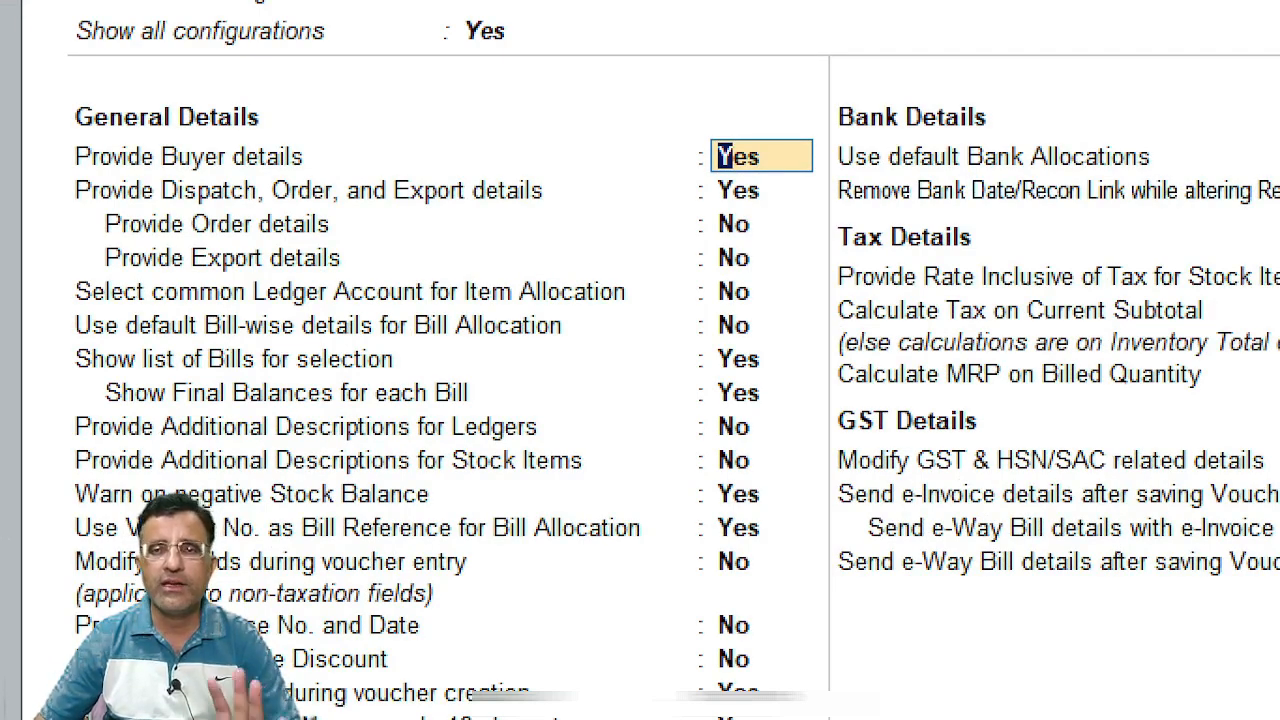
left_click_drag(46, 140, 804, 208)
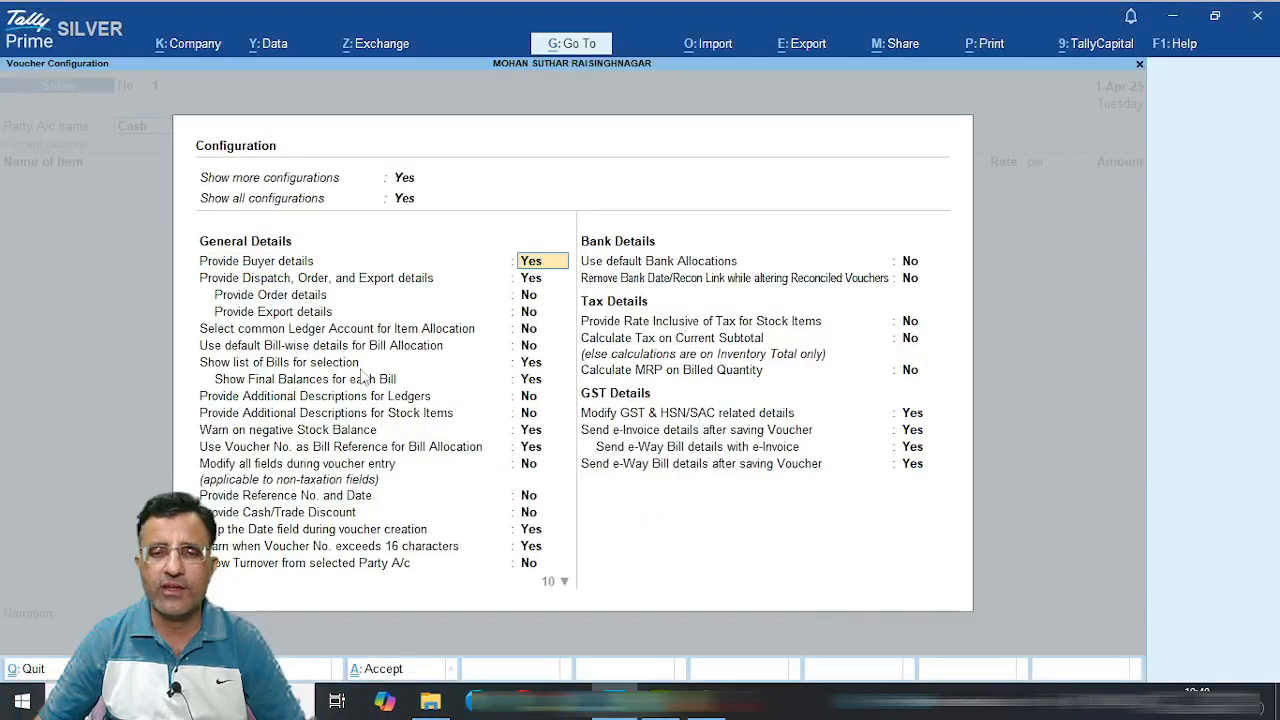
key("Escape")
Accept Cash as party and step through the dispatch and buyer details screens.
key("Return")
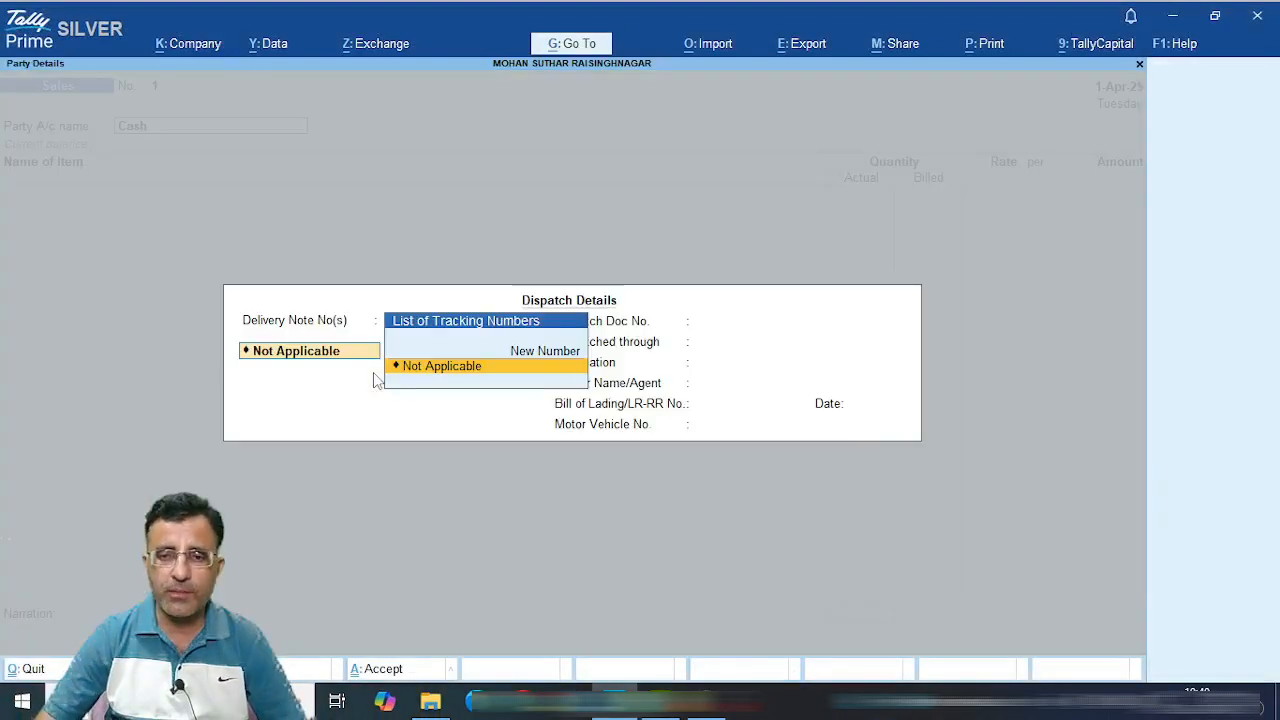
key("Return")
key("Return")
key("Return")
key("Return")
key("Return")
key("Return")
key("Return")
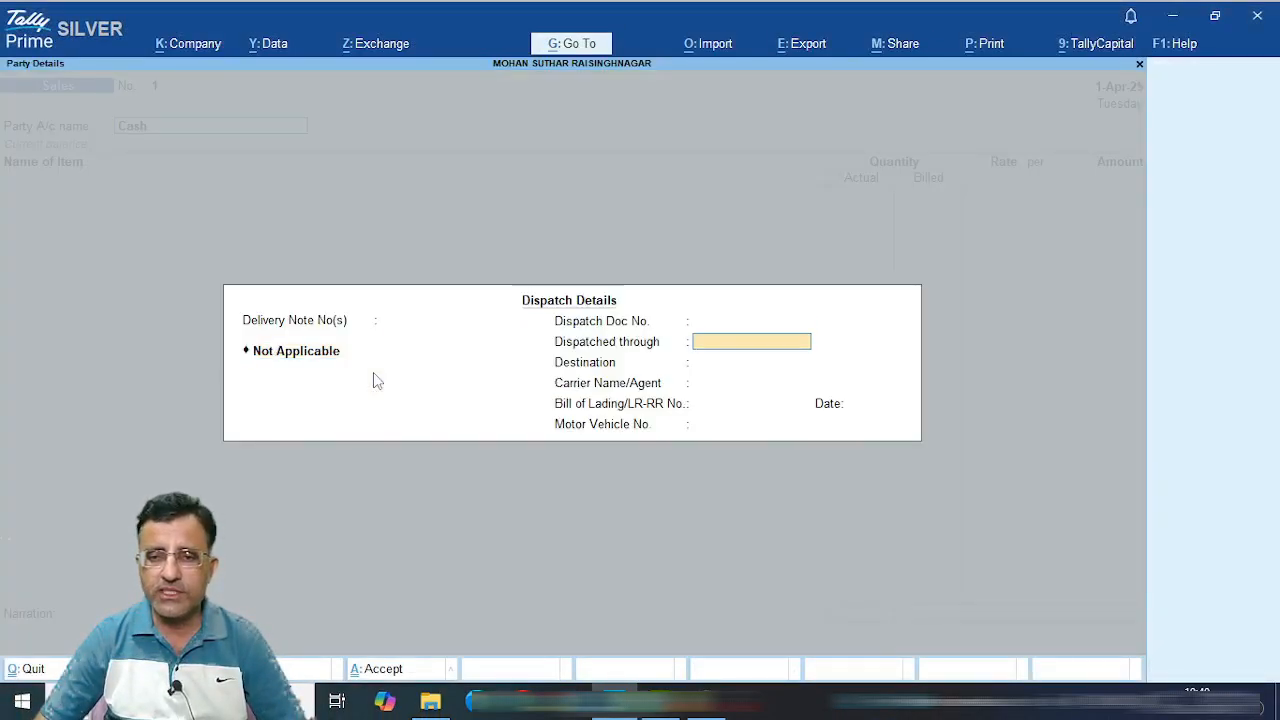
key("Return")
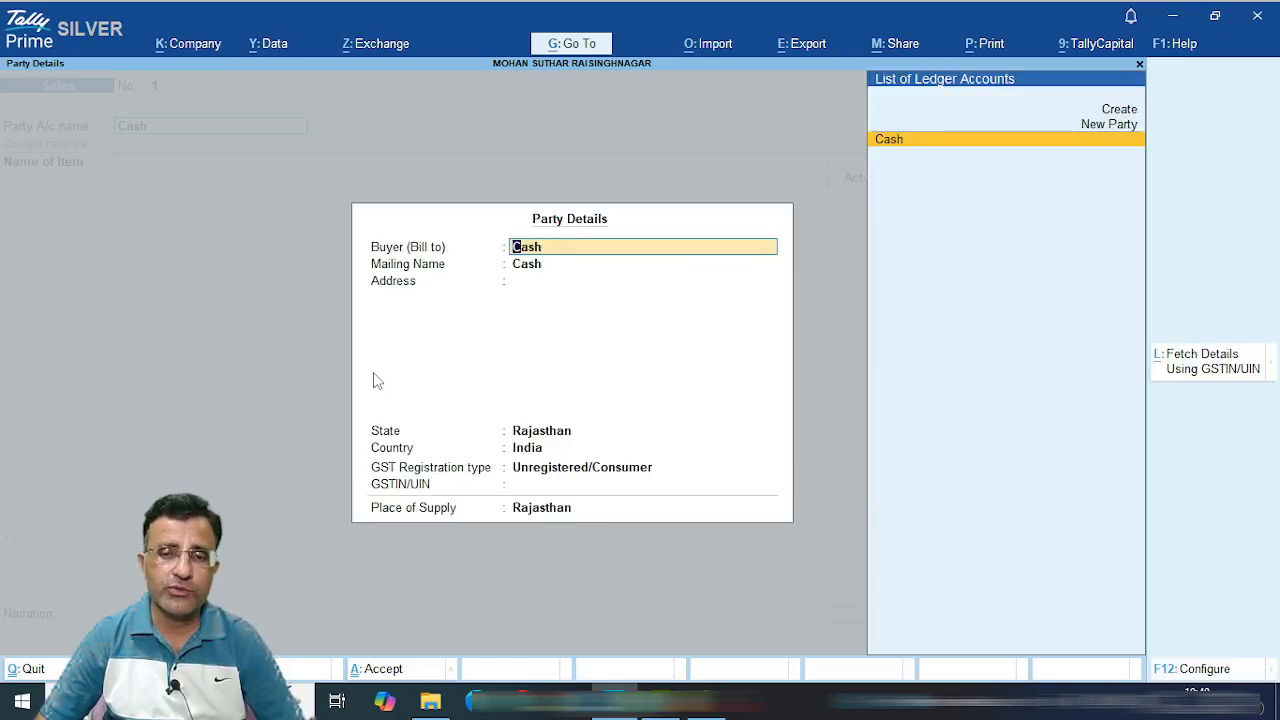
key("Escape")
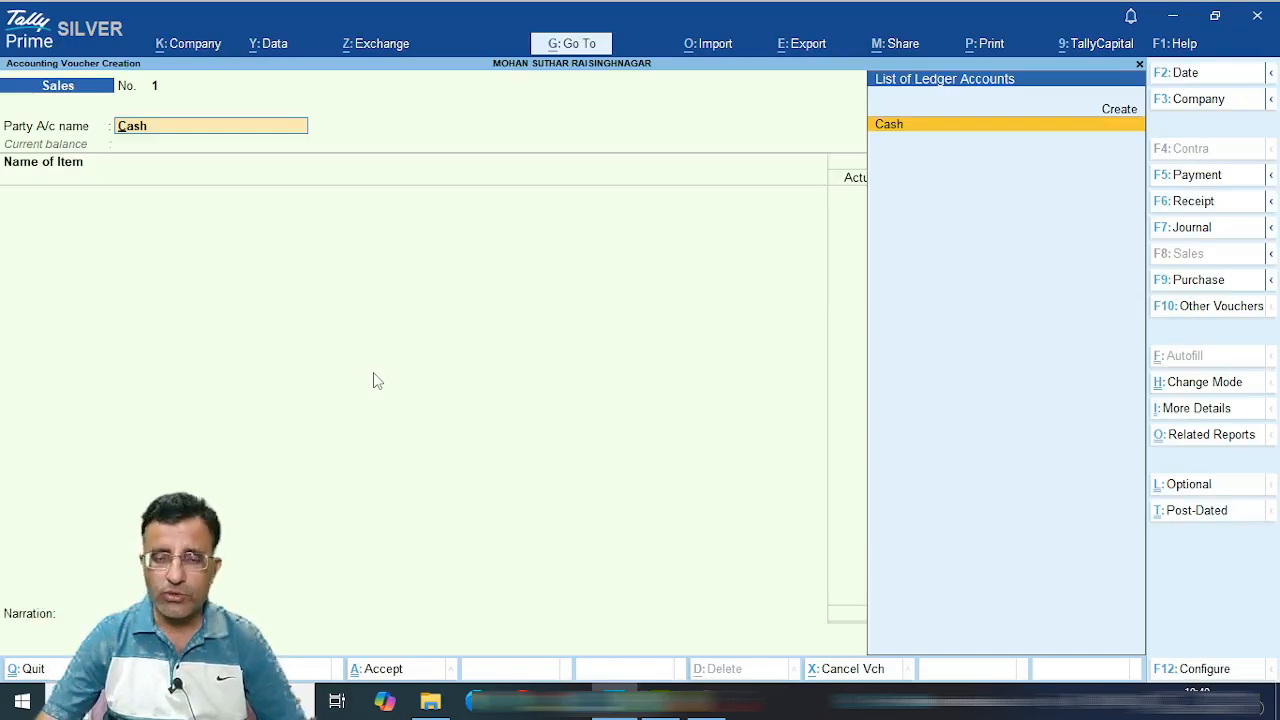
Set Provide Buyer details and Provide Dispatch, Order and Export details to No, reaching item entry.
key("F12")
type("n")
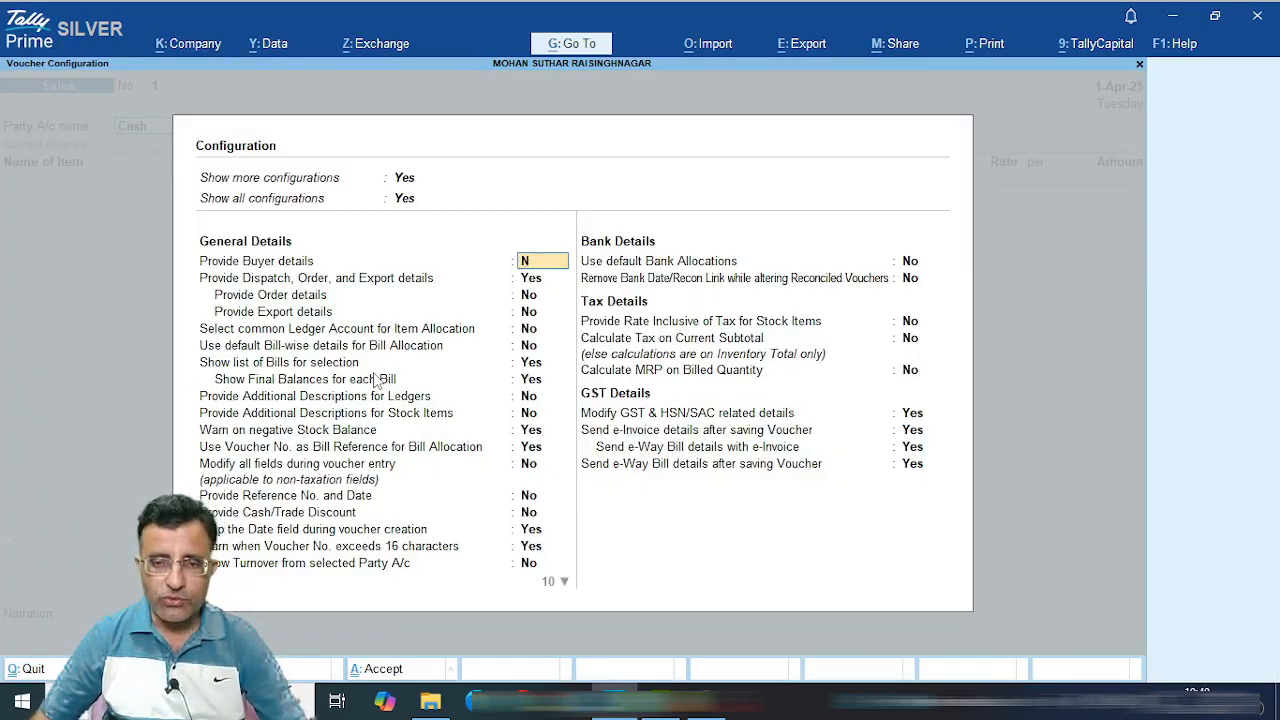
key("Return")
type("n")
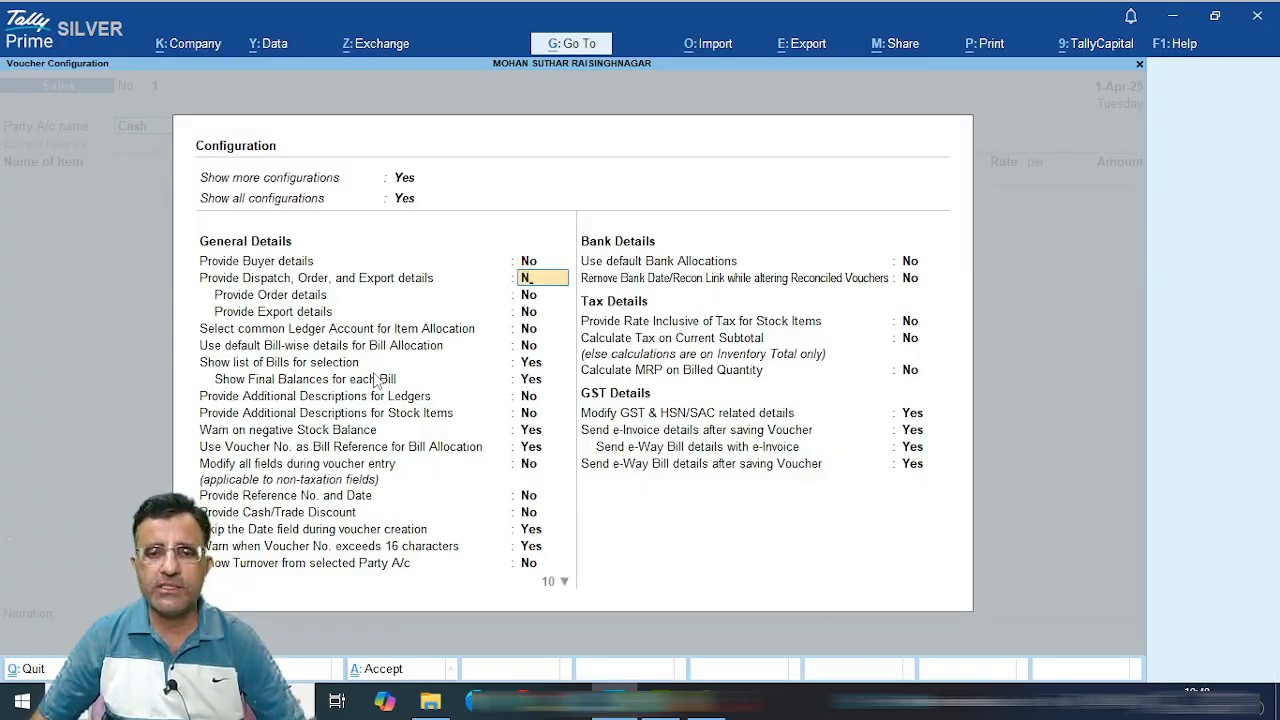
key("Return")
key("ctrl+a")
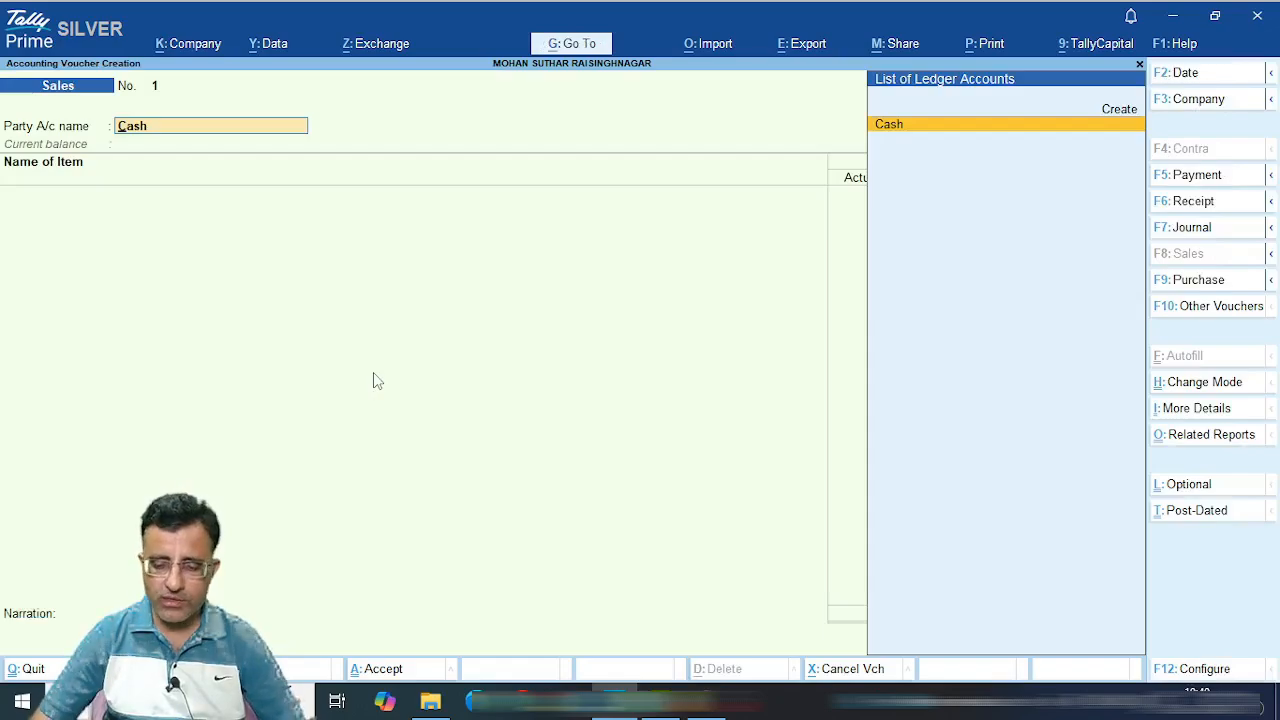
key("Return")
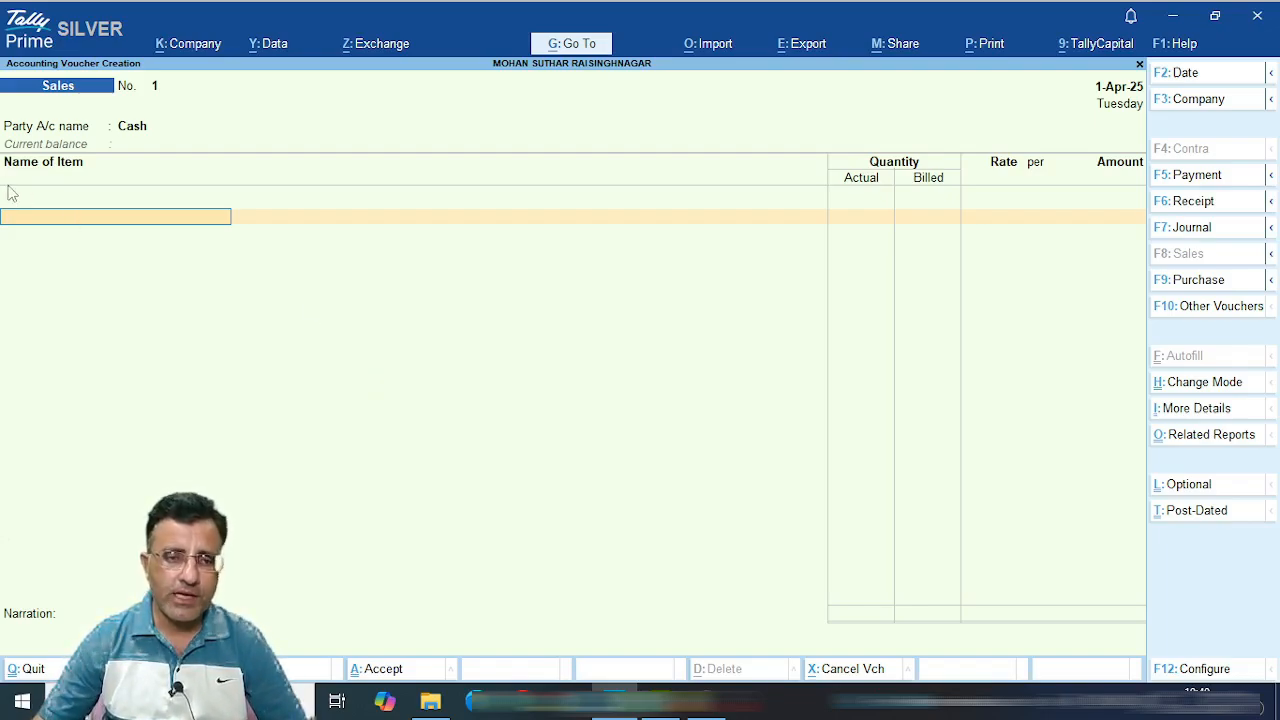
mouse_move(1, 150)
left_mouse_down()
mouse_move(53, 178)
mouse_move(122, 183)
left_mouse_up()
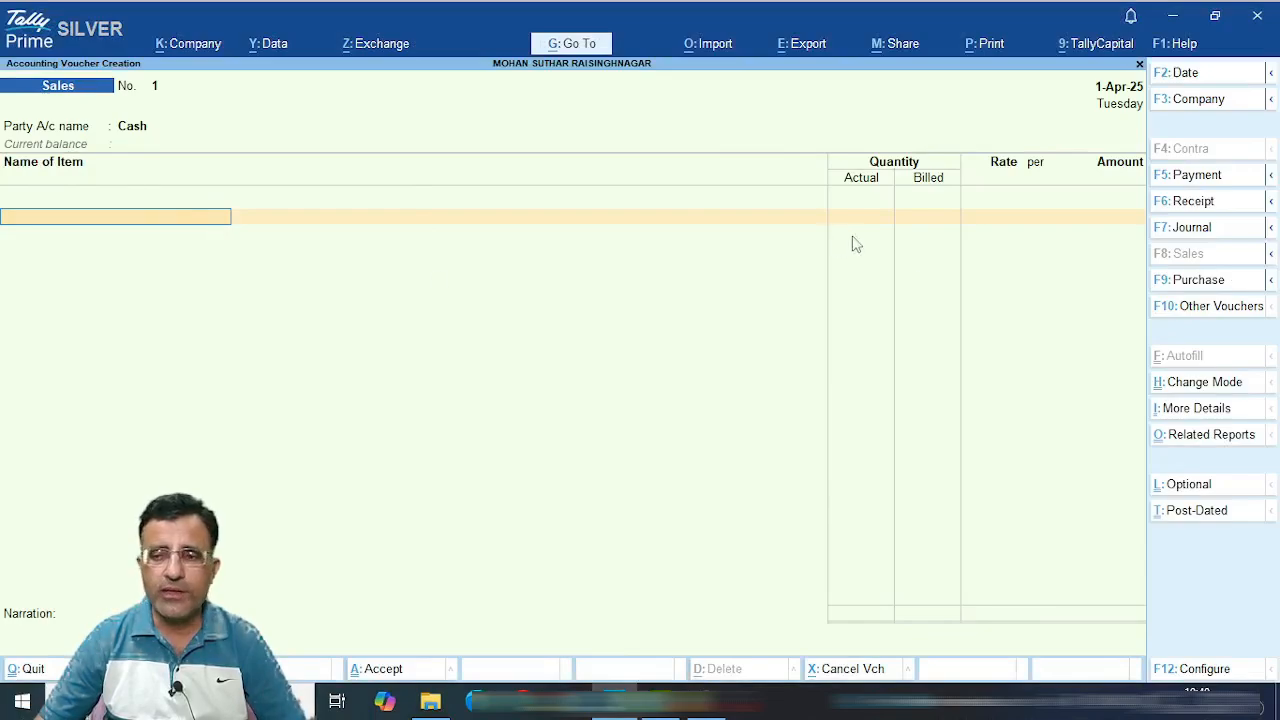
left_click(1222, 384)
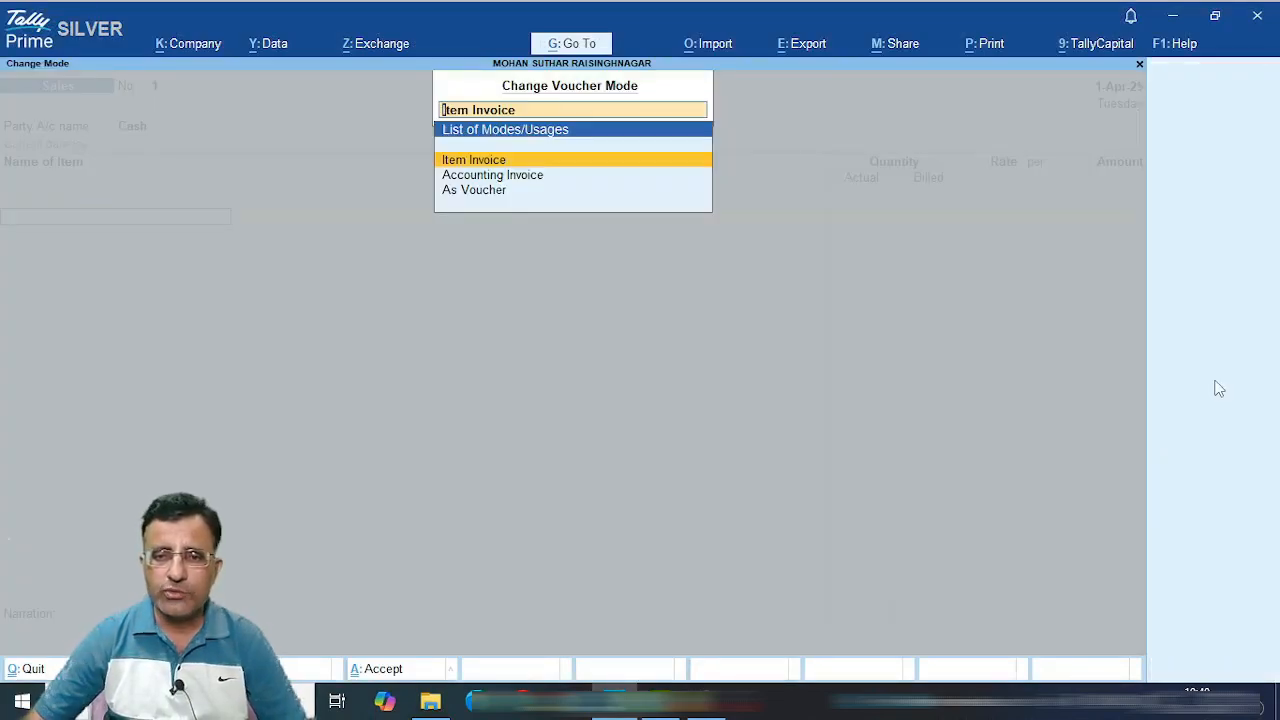
key("Down")
key("Return")
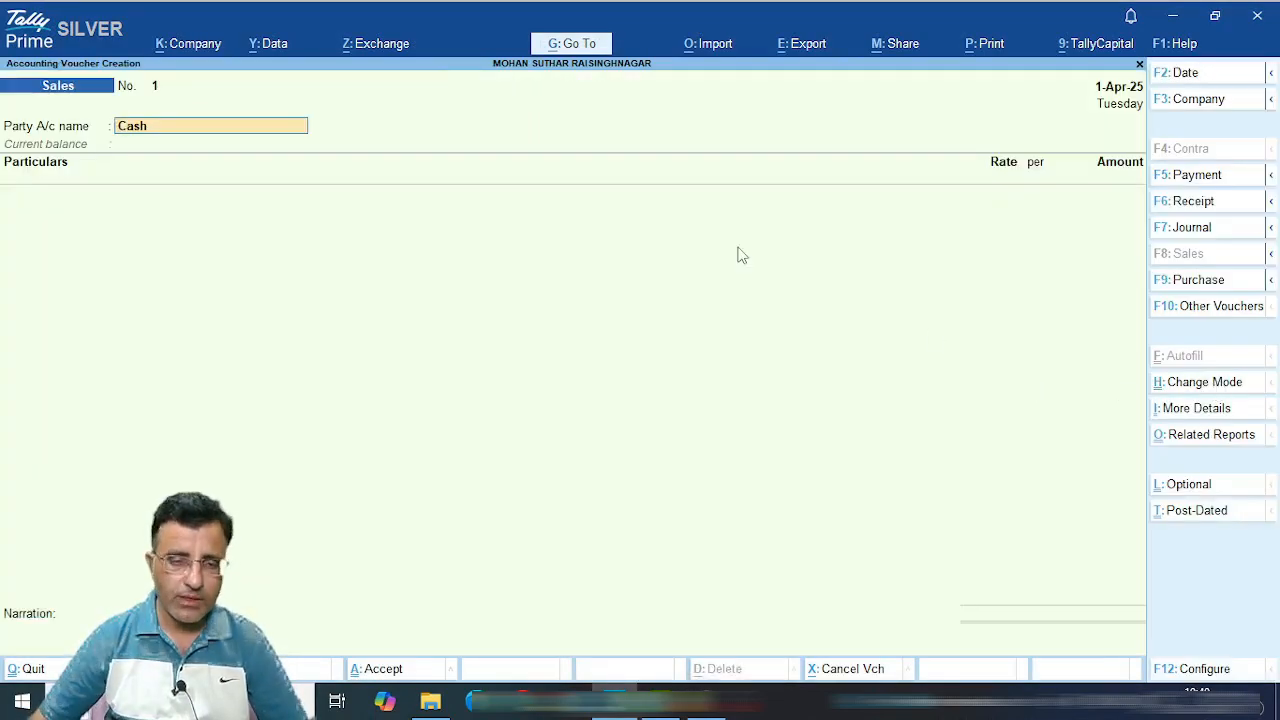
key("Return")
key("ctrl")
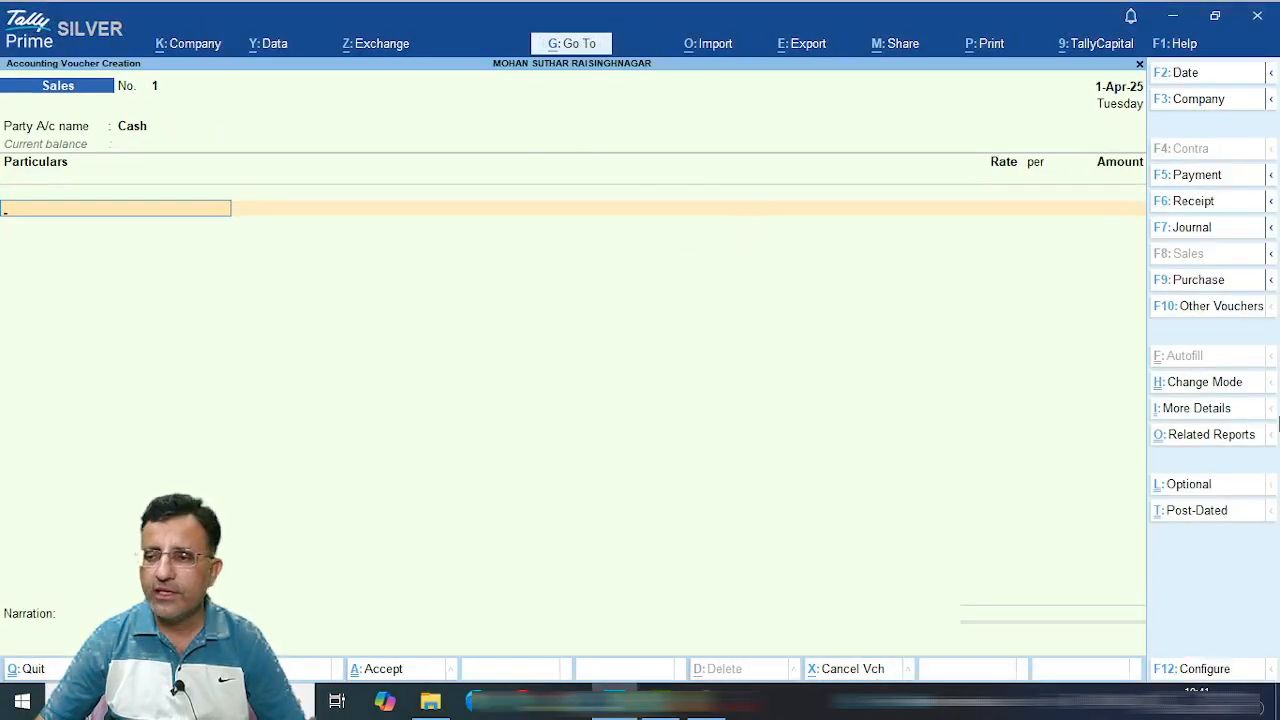
left_click(1205, 385)
key("Up")
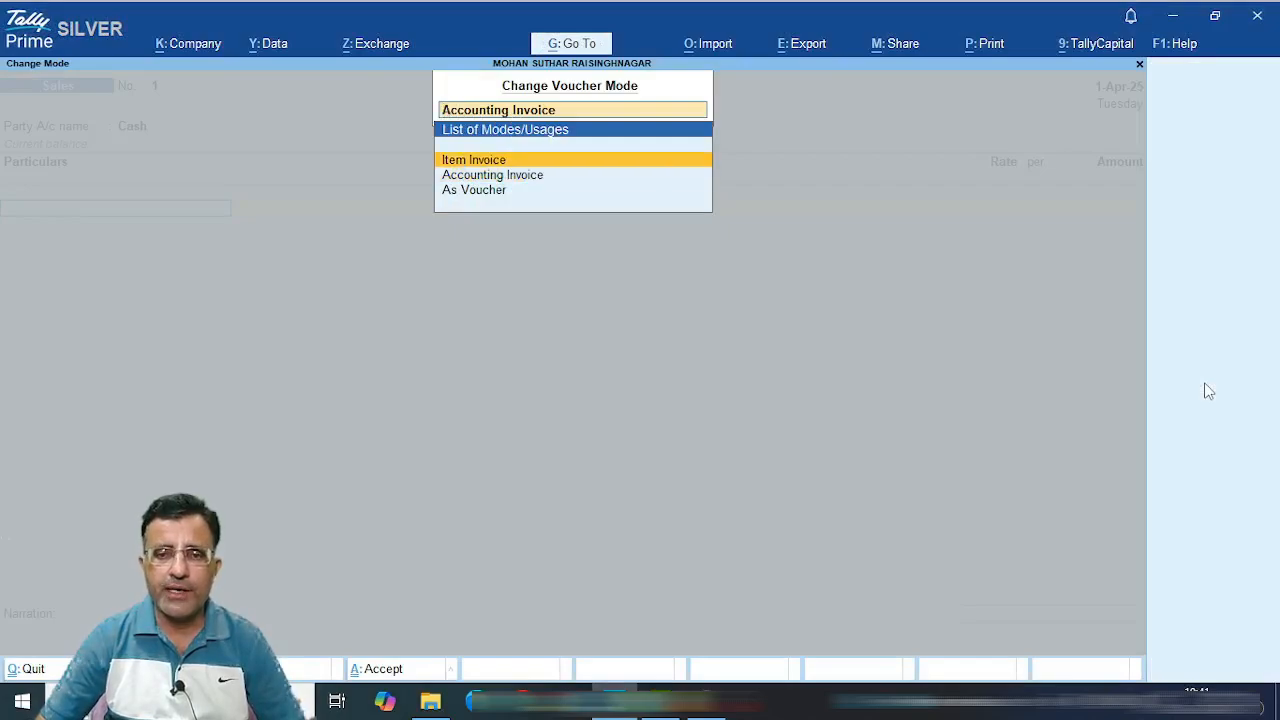
key("Return")
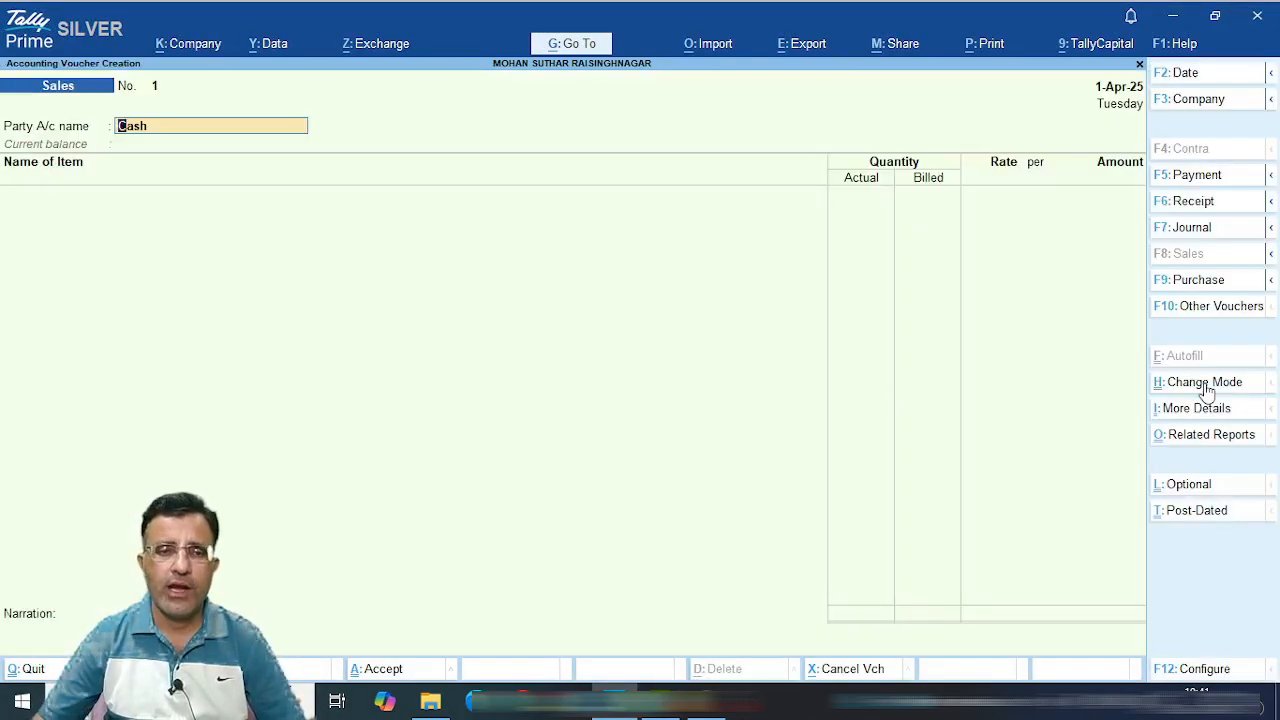
key("Return")
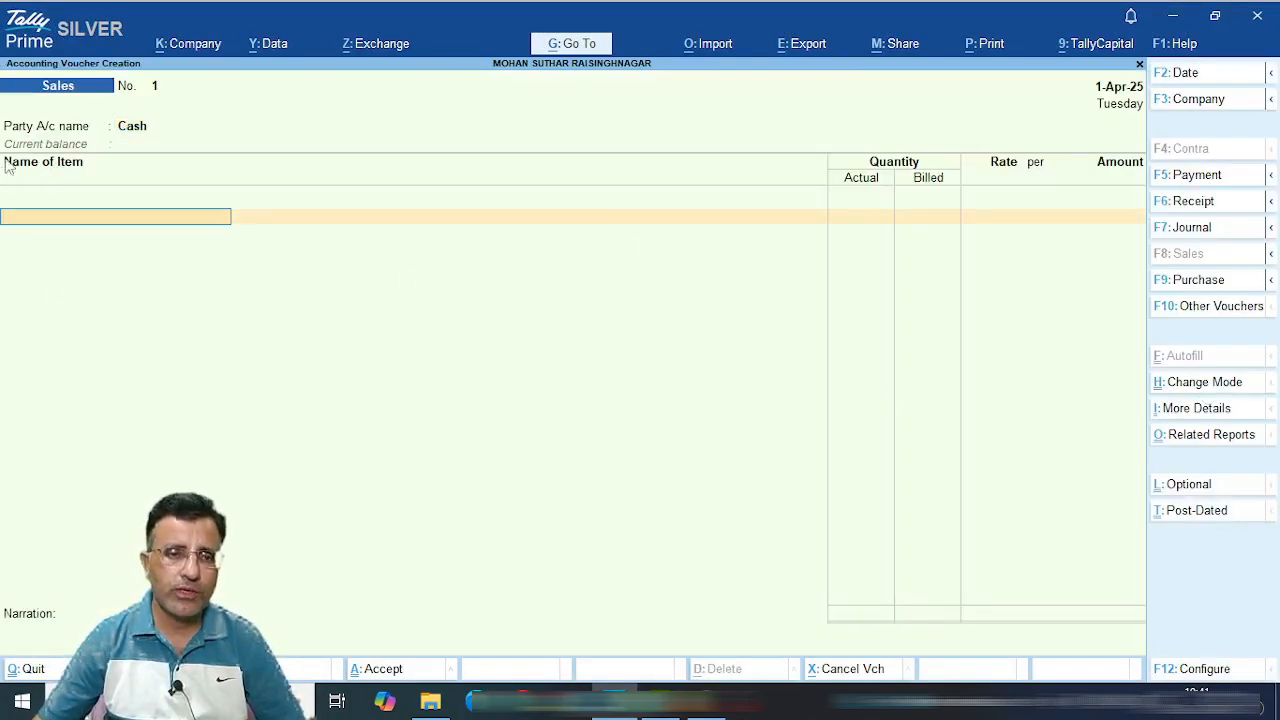
key("ctrl")
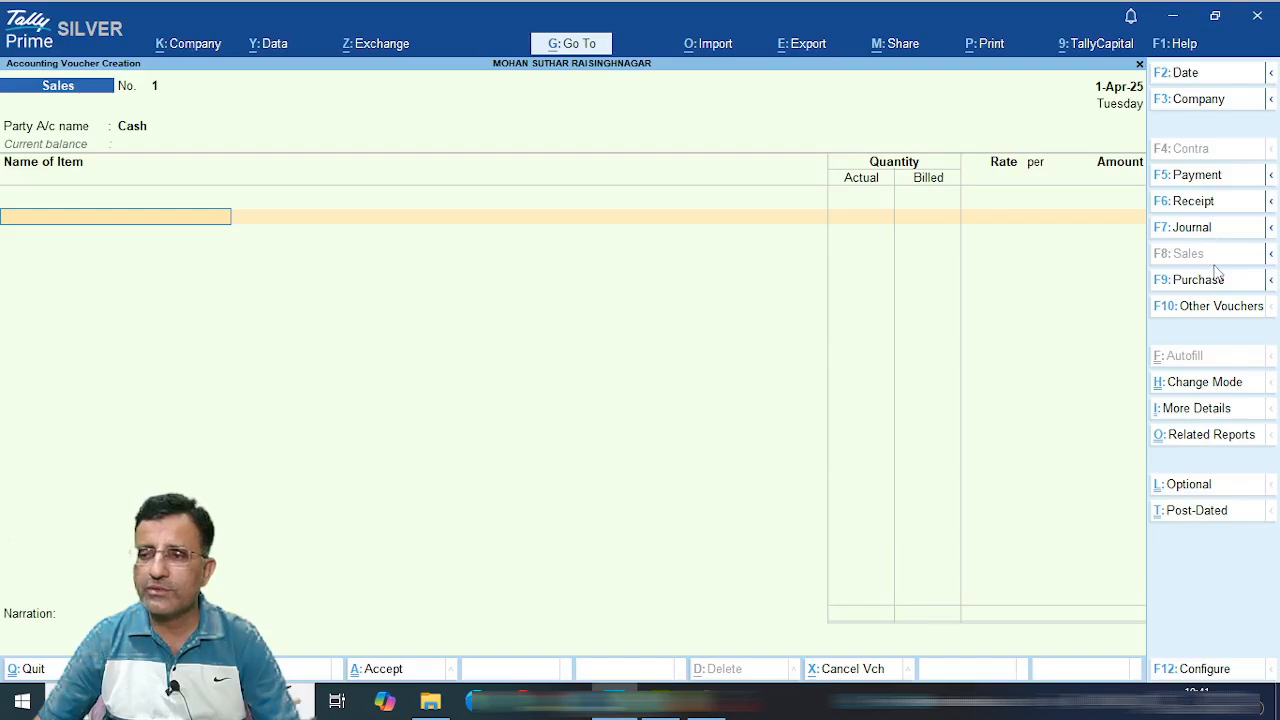
Reopen voucher entry, switch to Journal, review its F12 configuration, then quit to Gateway of Tally.
key("Escape")
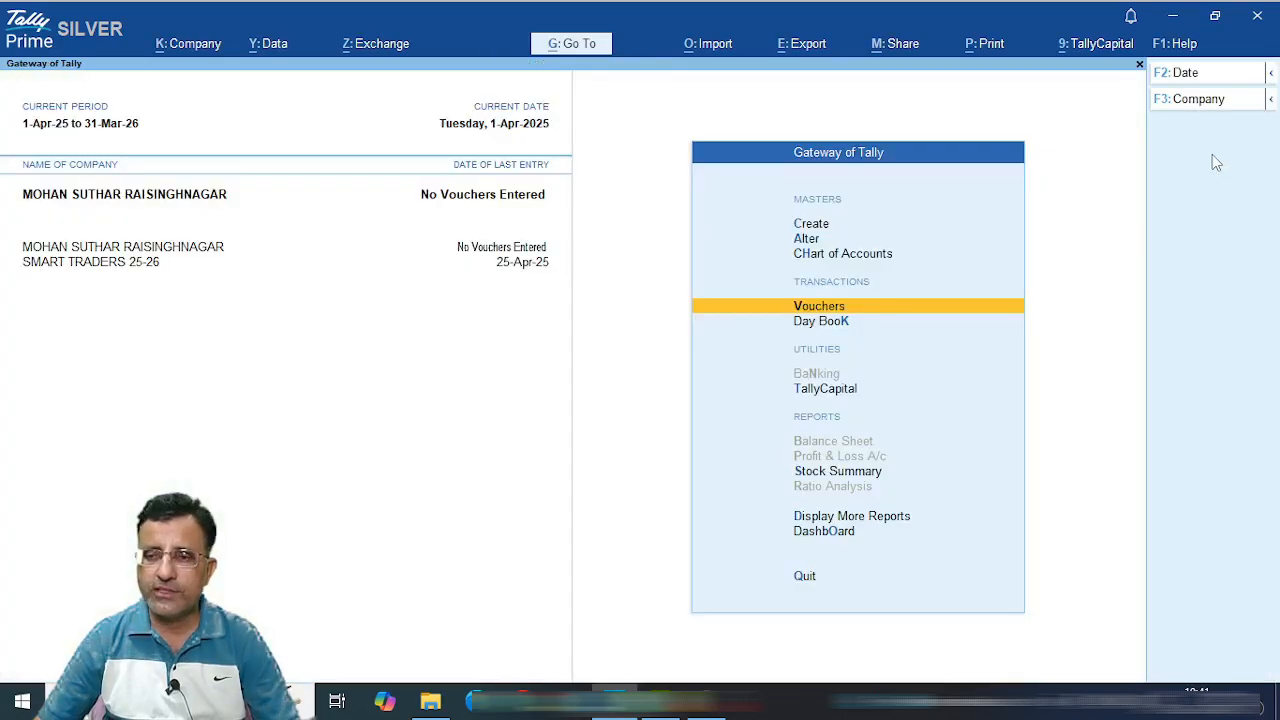
key("Return")
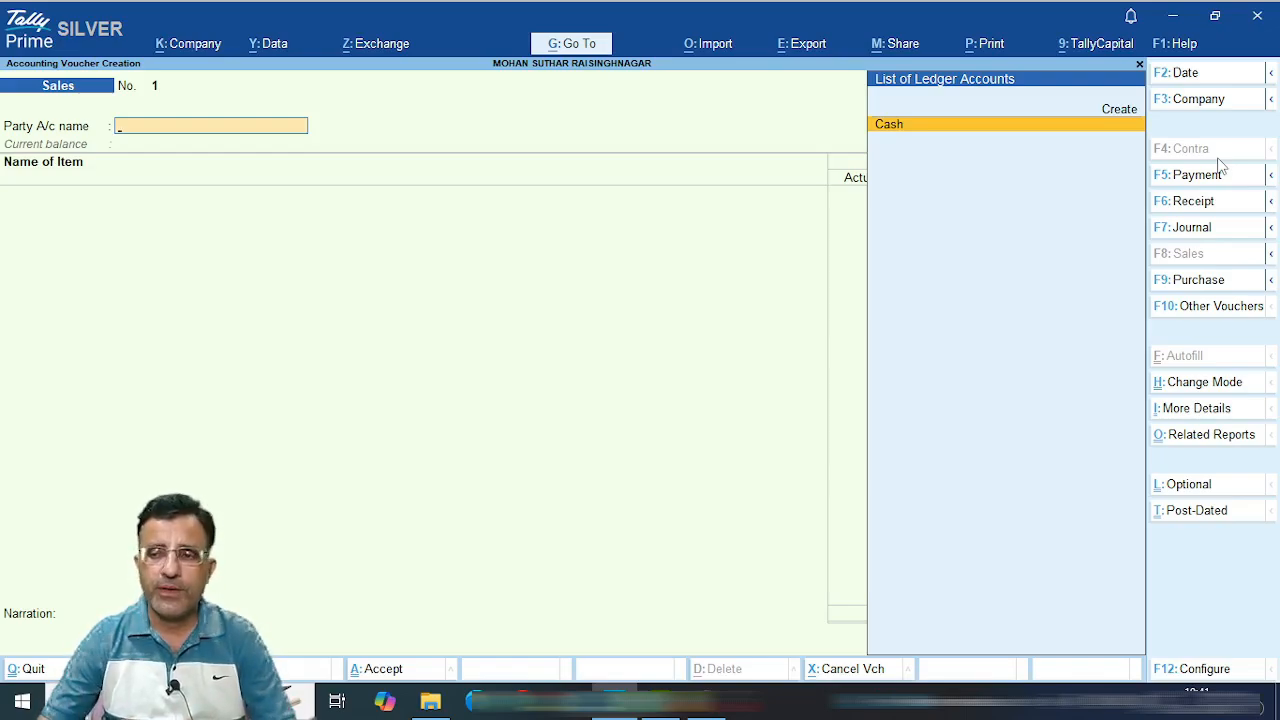
left_click(1206, 232)
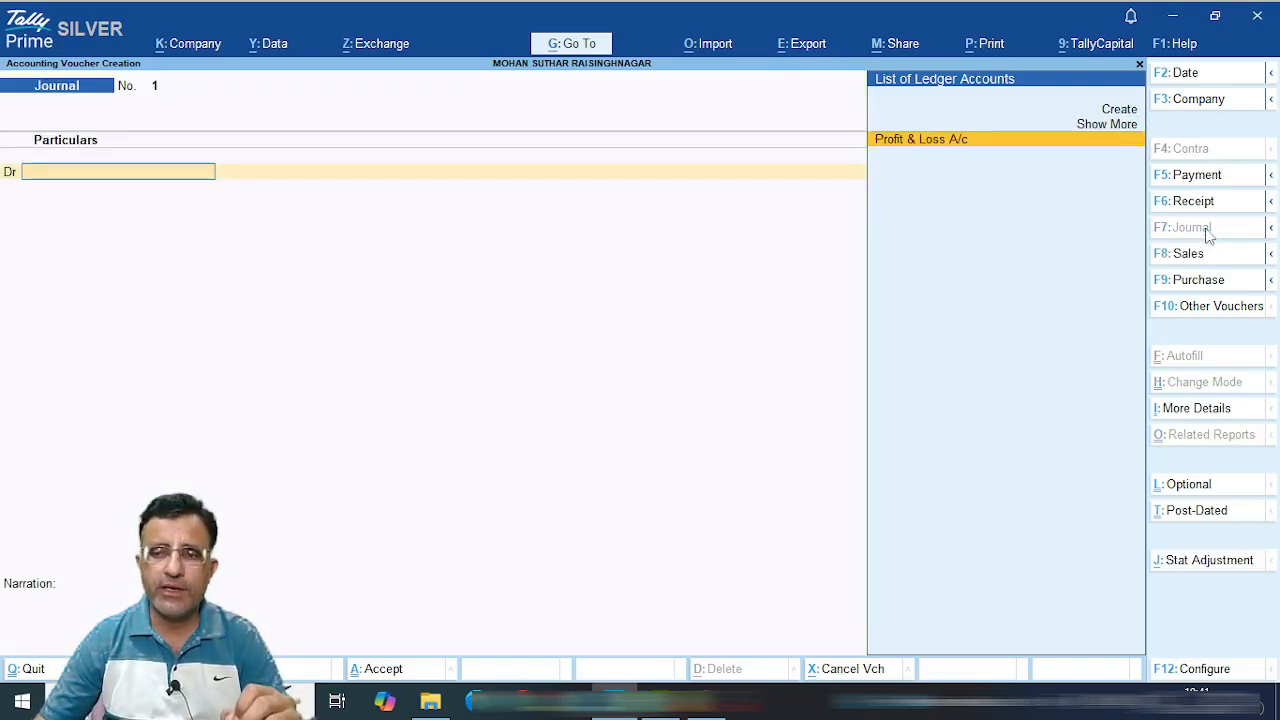
key("F12")
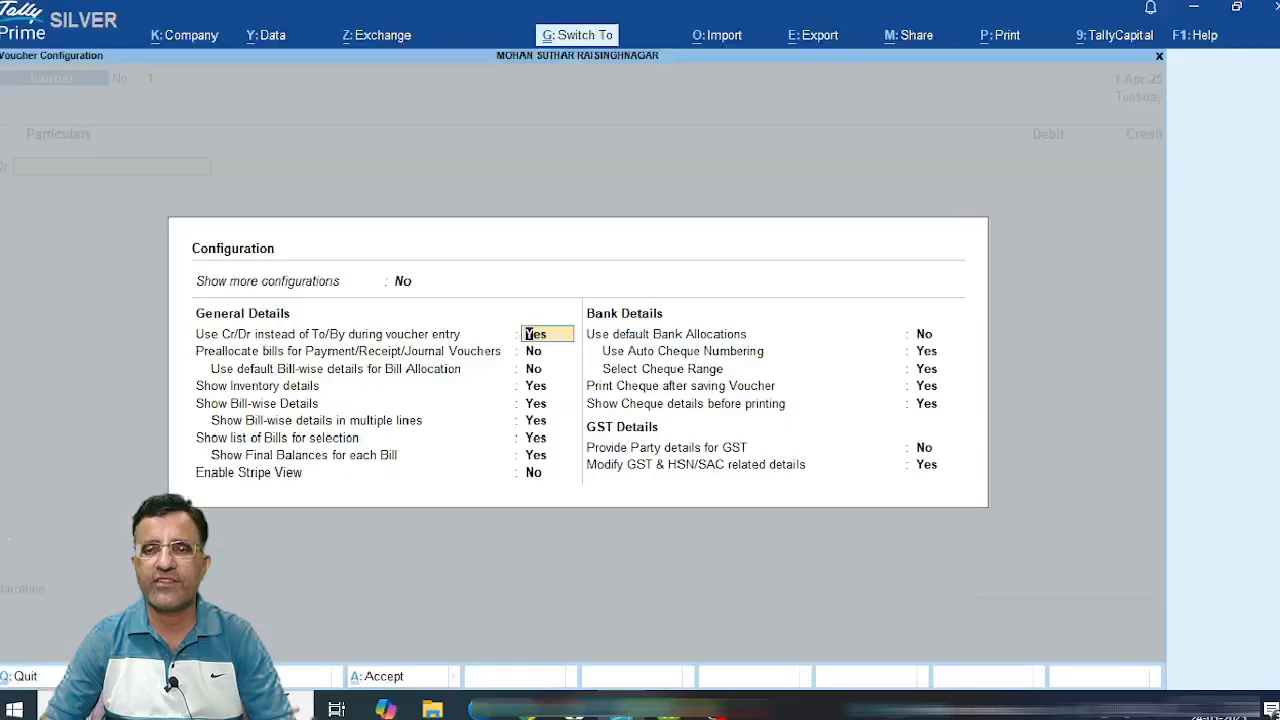
key("Escape")
key("Escape")
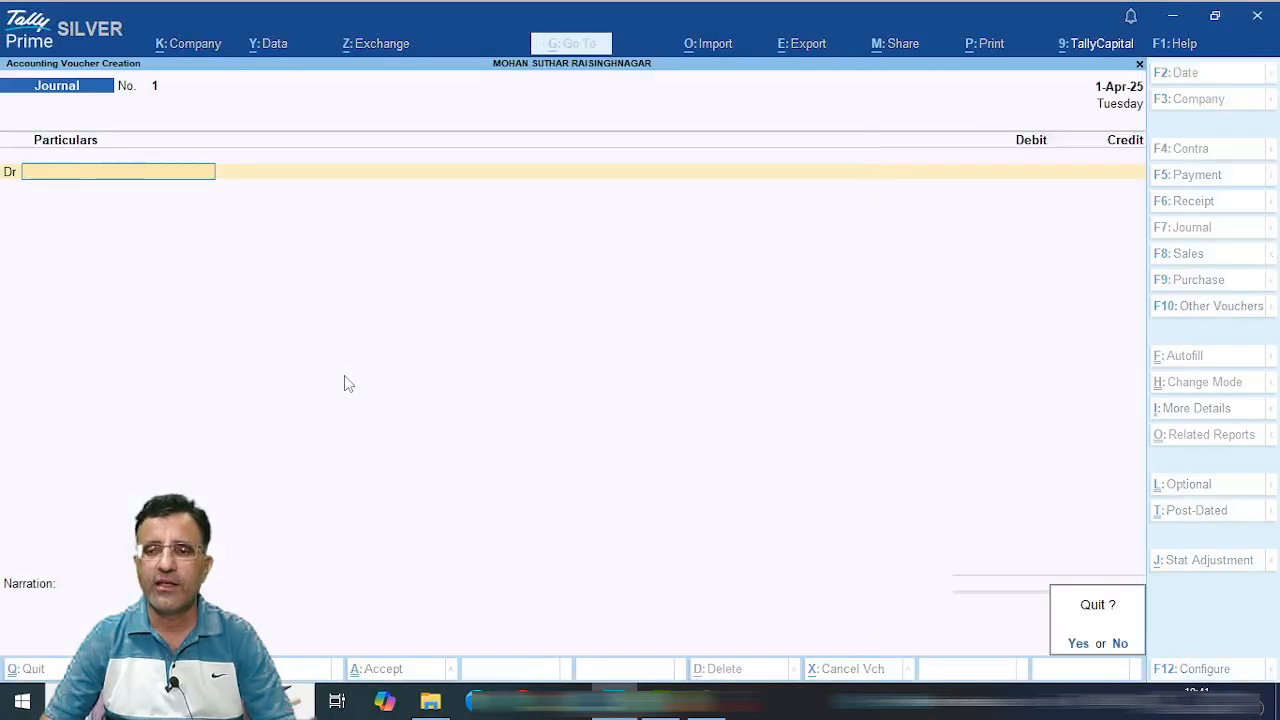
key("Return")
key("Escape")
key("Escape")
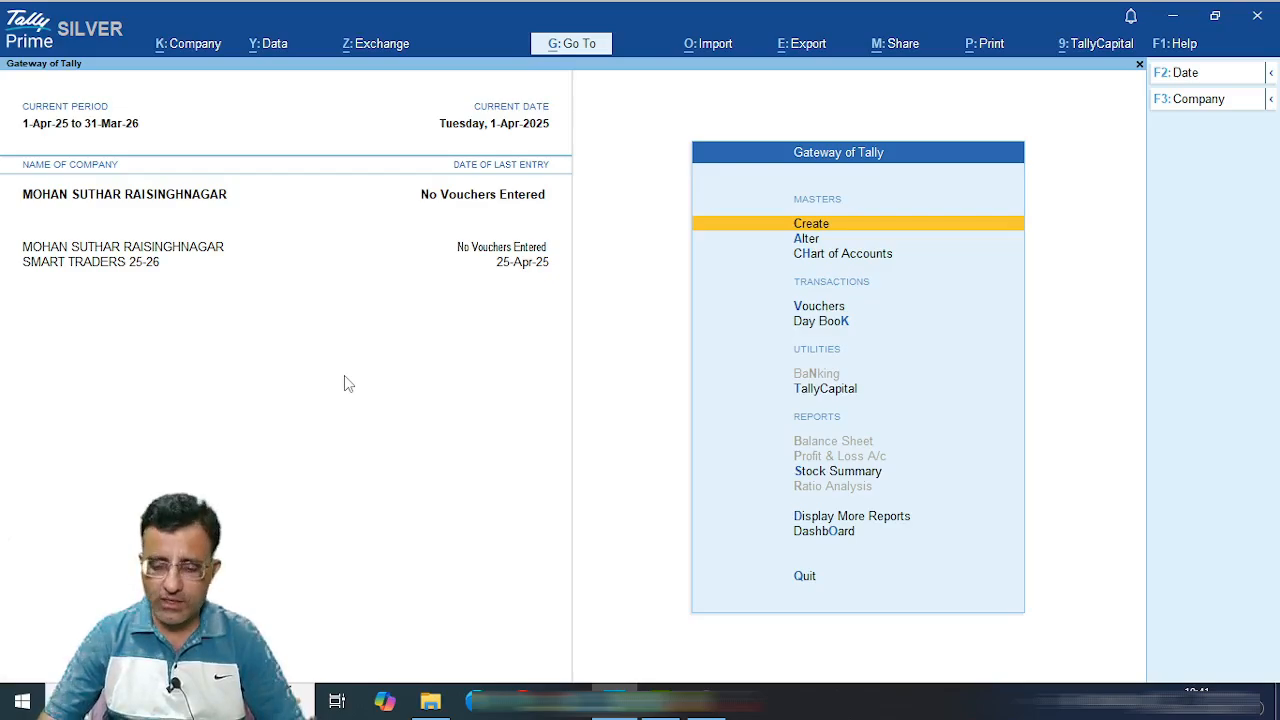
Set Maintain Accounts to Yes in company features, verify it, and return to Gateway.
key("F11")
key("Return")
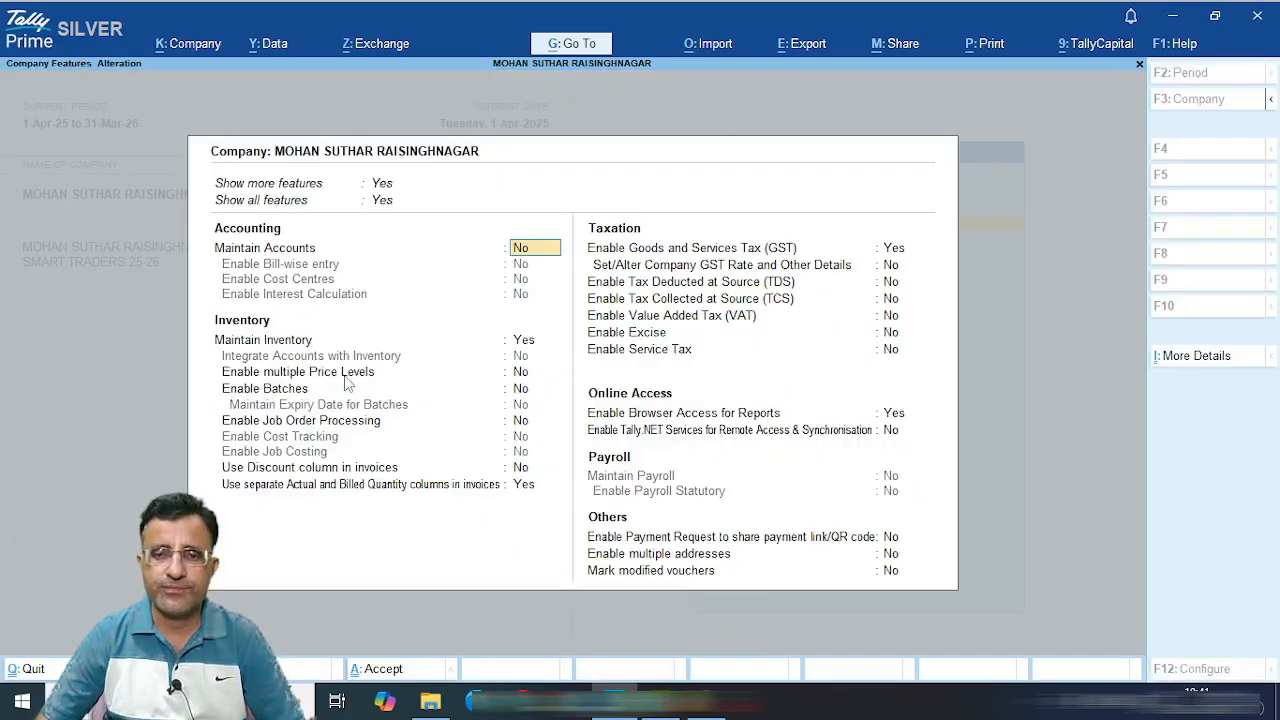
type("y")
key("Return")
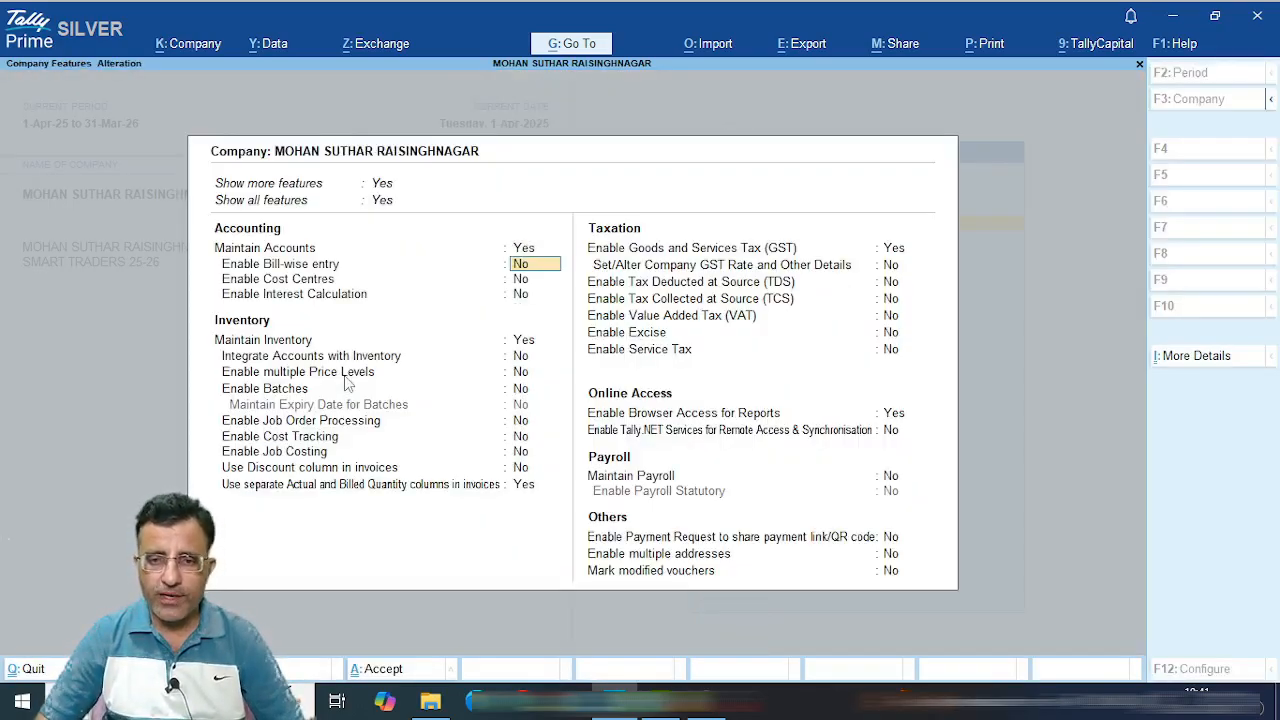
key("ctrl+a")
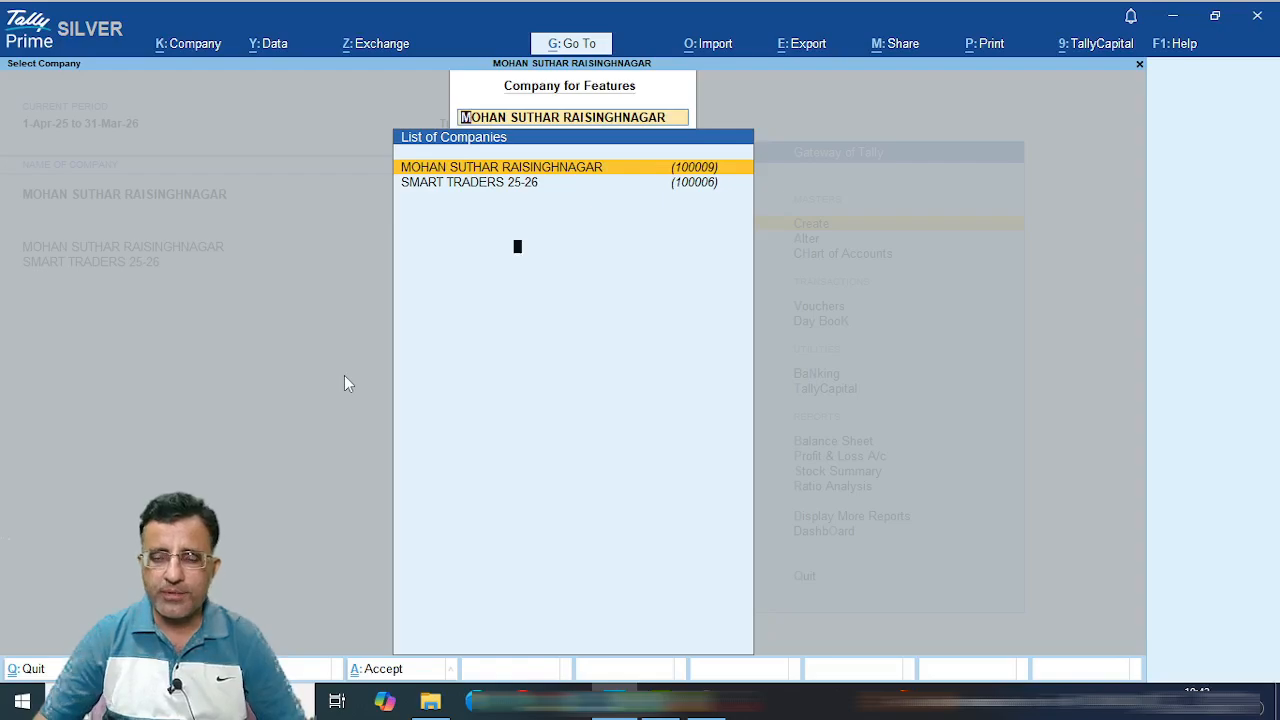
key("Return")
key("Escape")
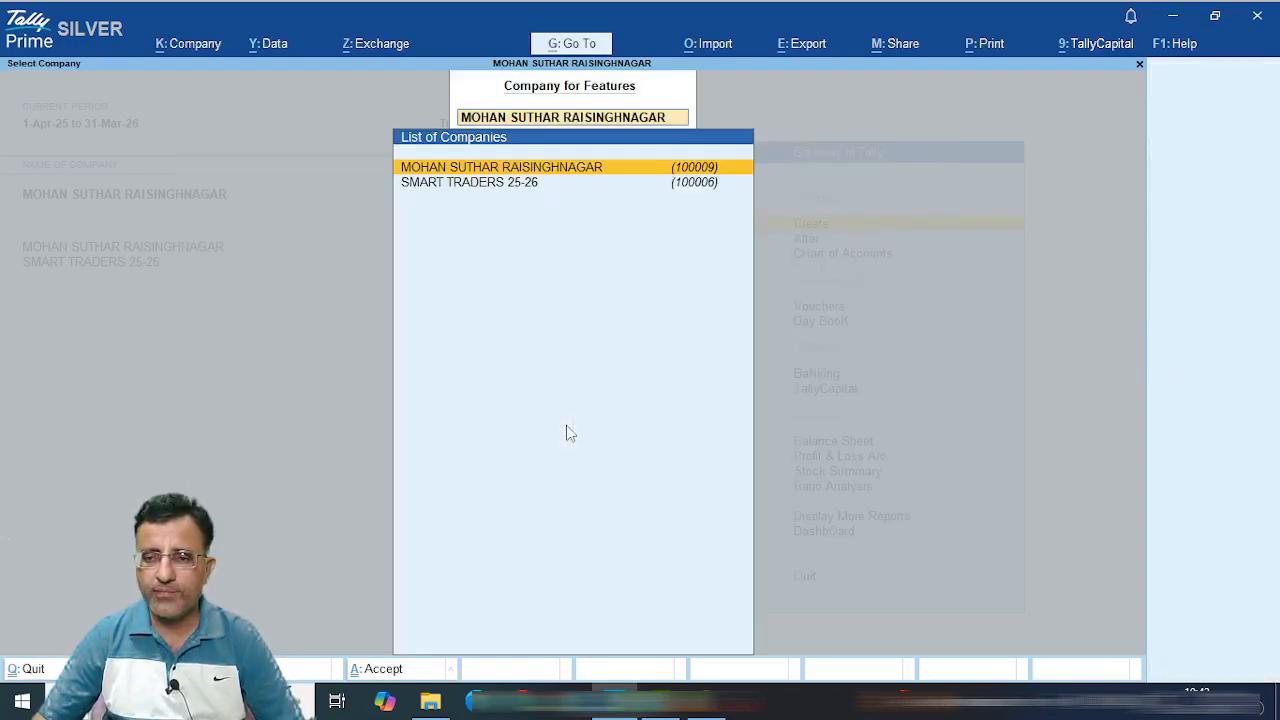
key("Escape")
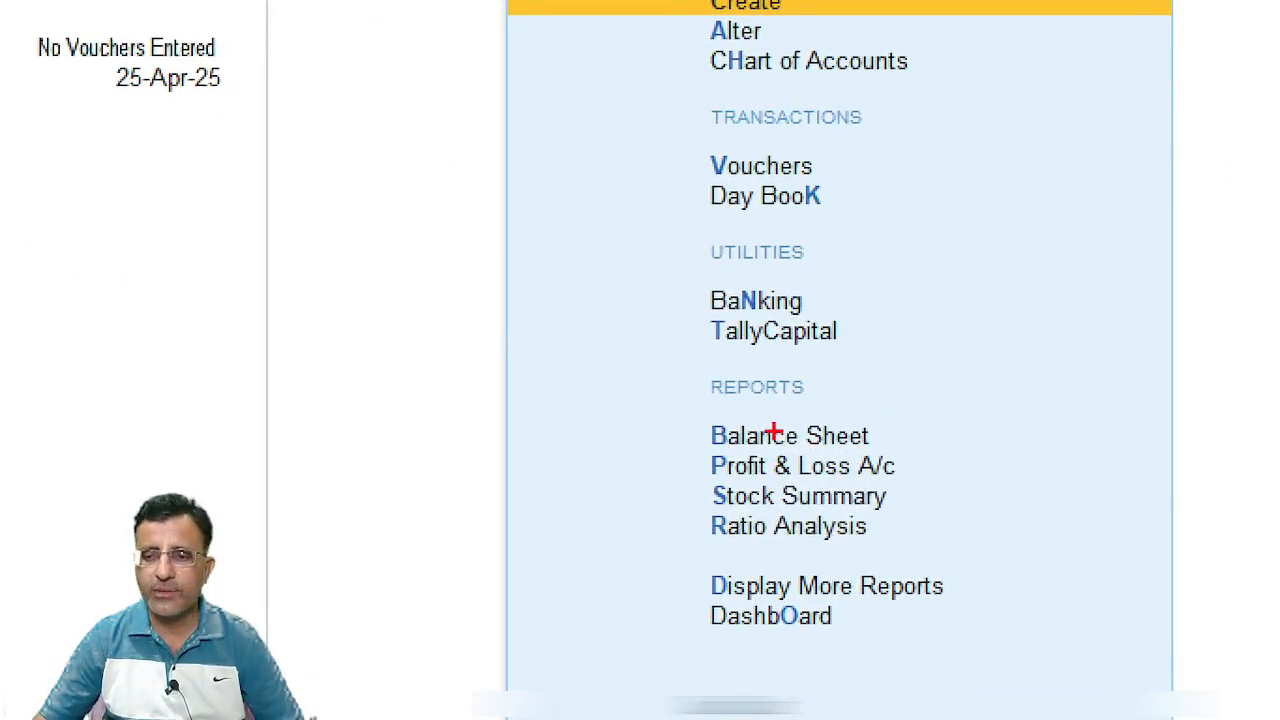
mouse_move(774, 425)
left_mouse_down()
mouse_move(810, 477)
mouse_move(861, 496)
left_mouse_up()
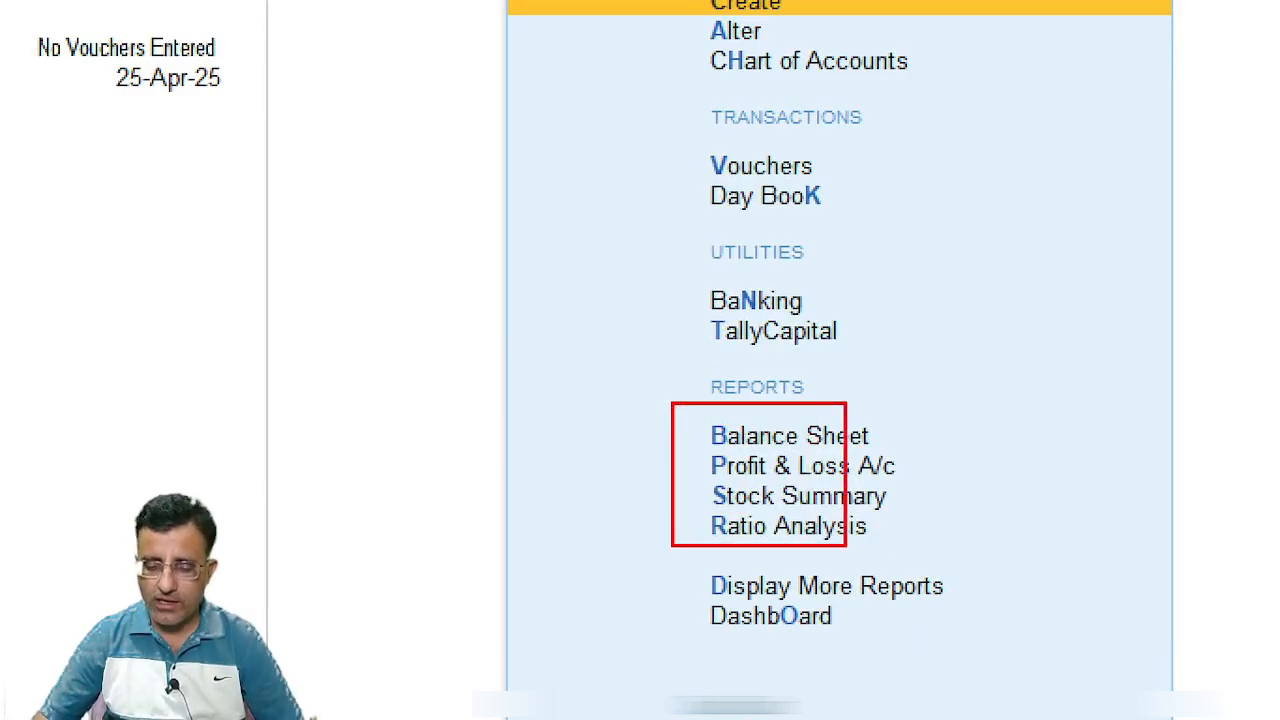
Switch Maintain Accounts to No, save, and verify the company features.
key("F11")
key("Return")
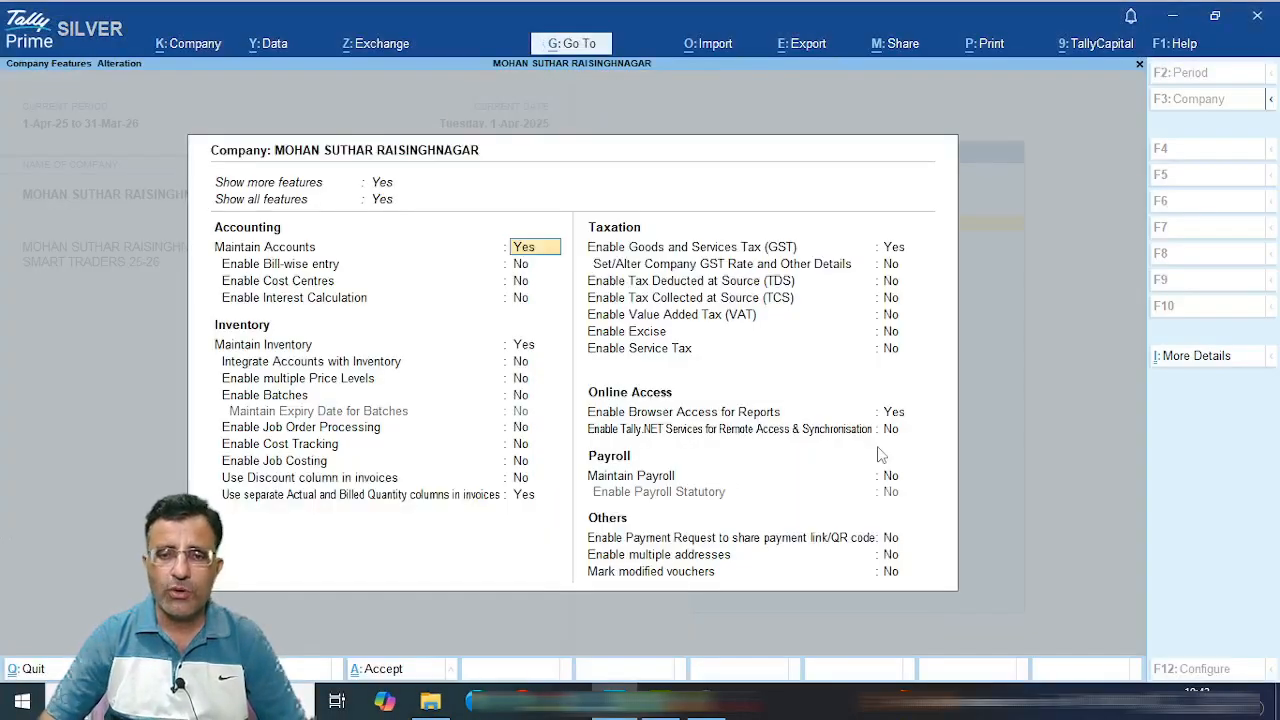
key("n")
key("Return")
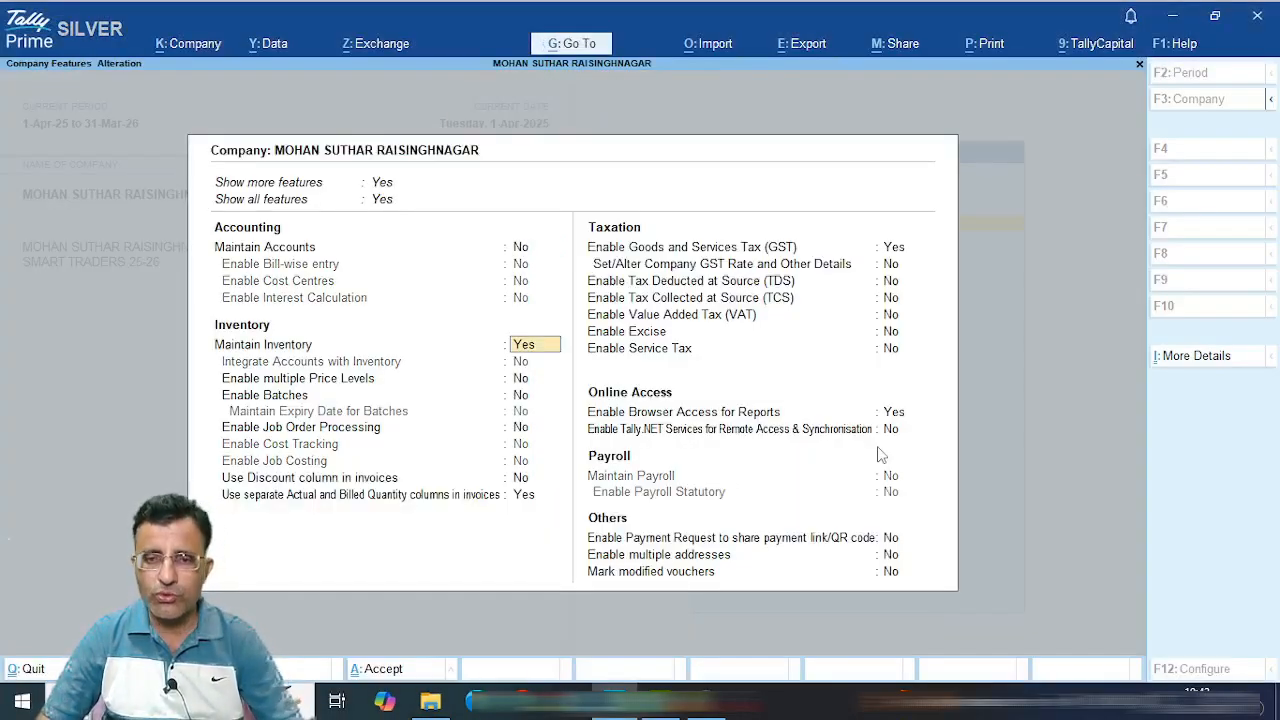
key("ctrl+a")
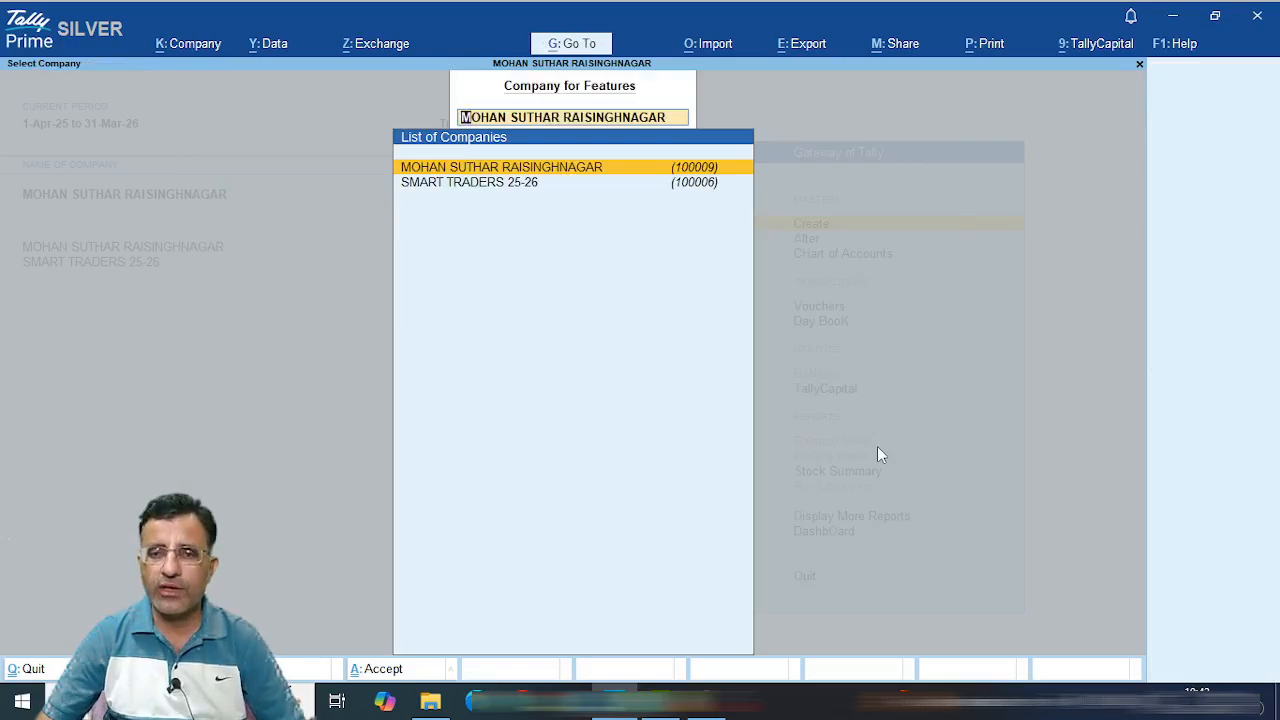
key("Return")
key("ctrl+a")
key("Escape")
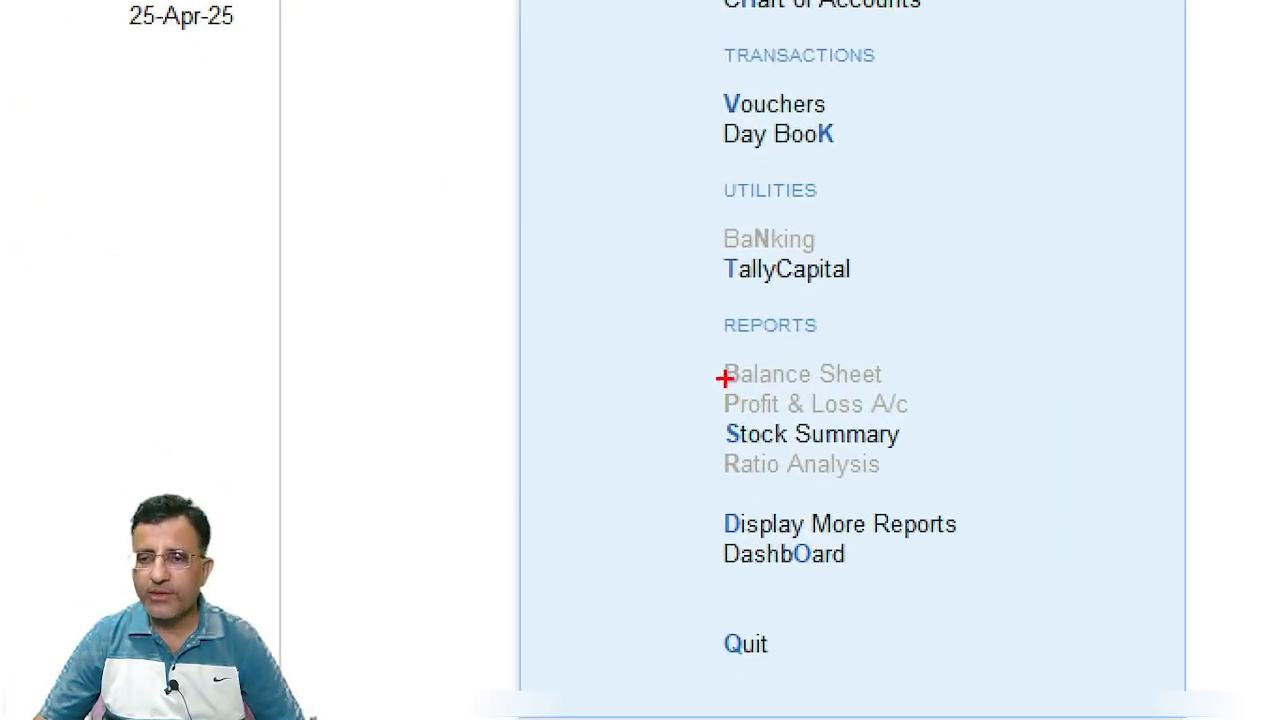
mouse_move(697, 326)
left_mouse_down()
mouse_move(909, 540)
mouse_move(921, 537)
left_mouse_up()
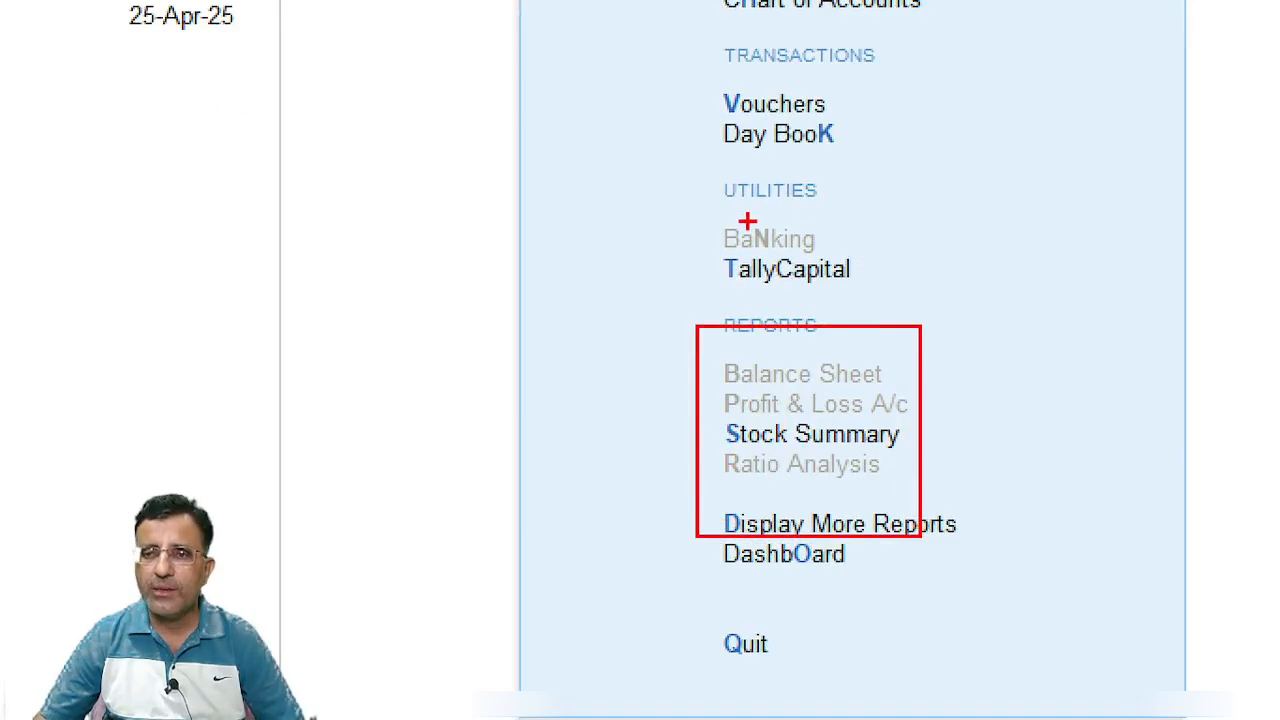
left_click_drag(716, 242, 886, 242)
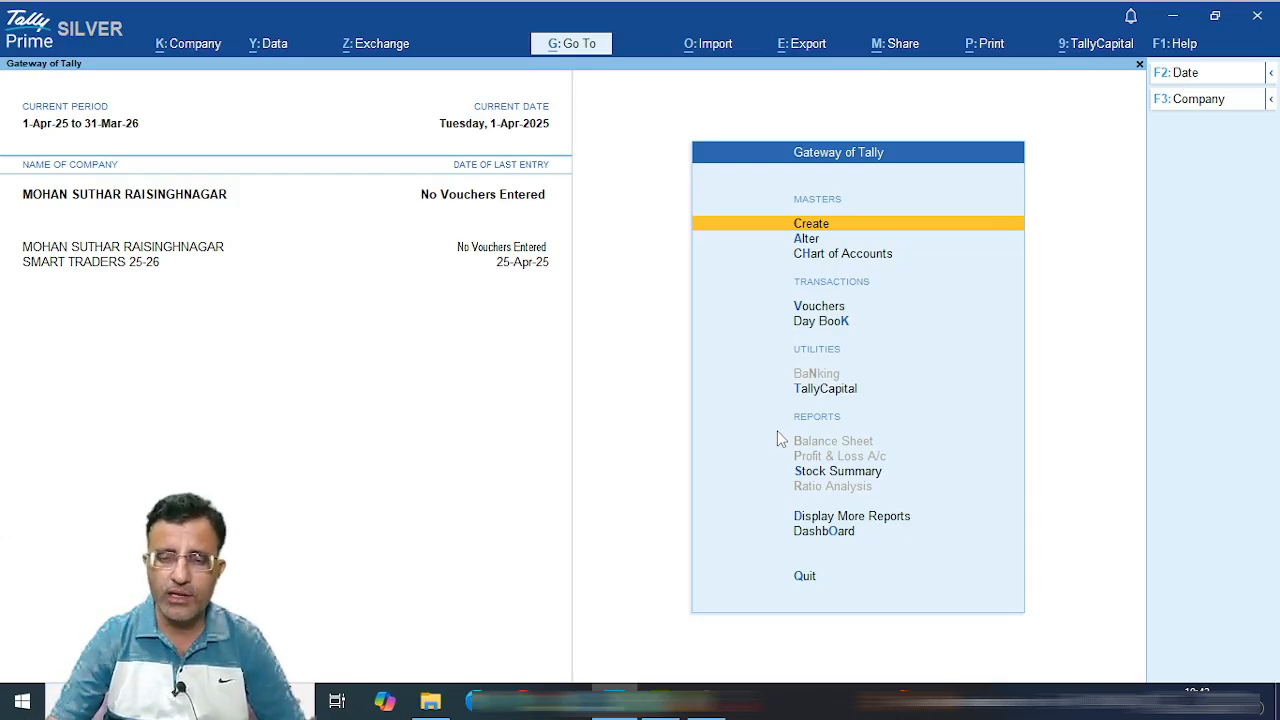
Turn Maintain Accounts back to Yes, save, verify, and return to Gateway of Tally.
key("F11")
key("Return")
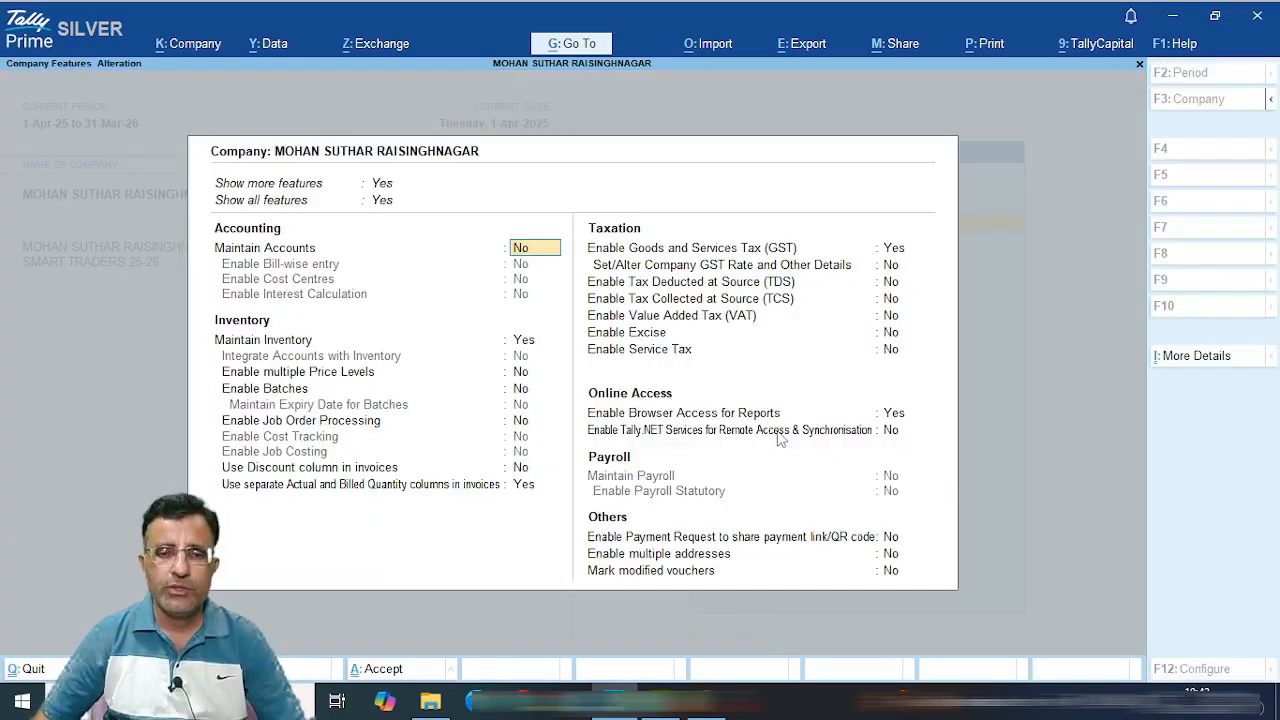
type("y")
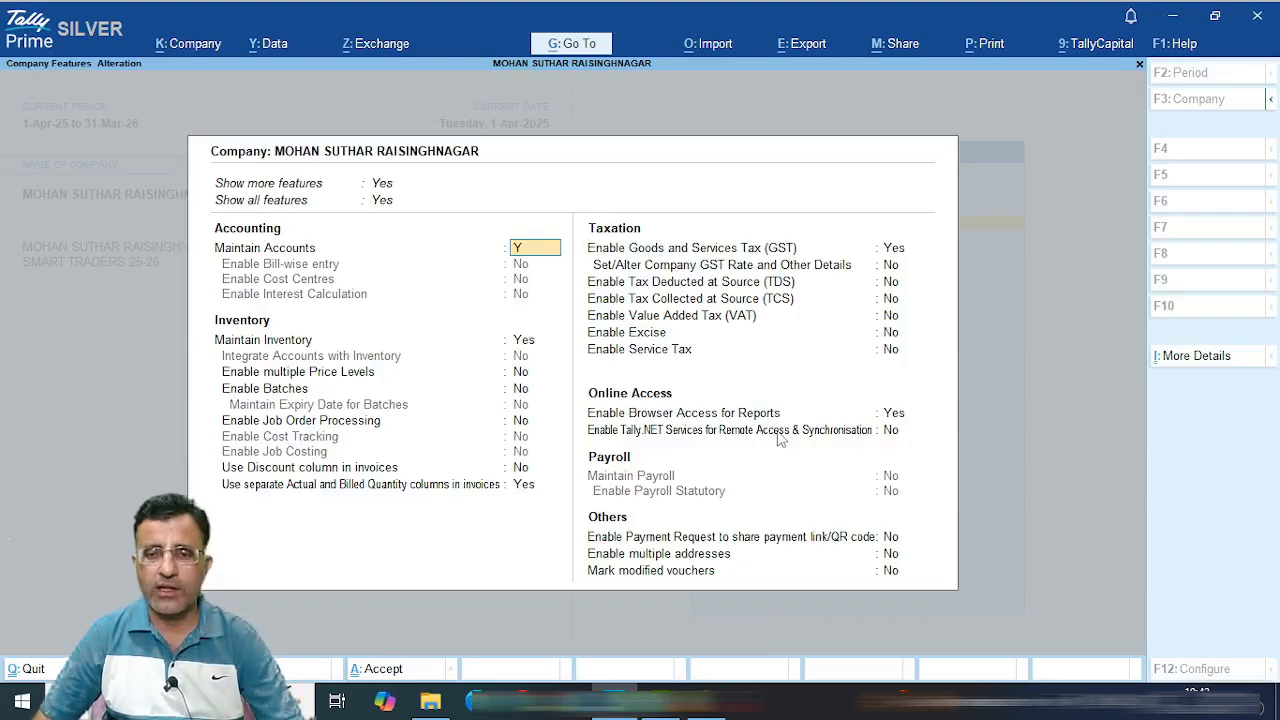
key("Return")
key("ctrl+a")
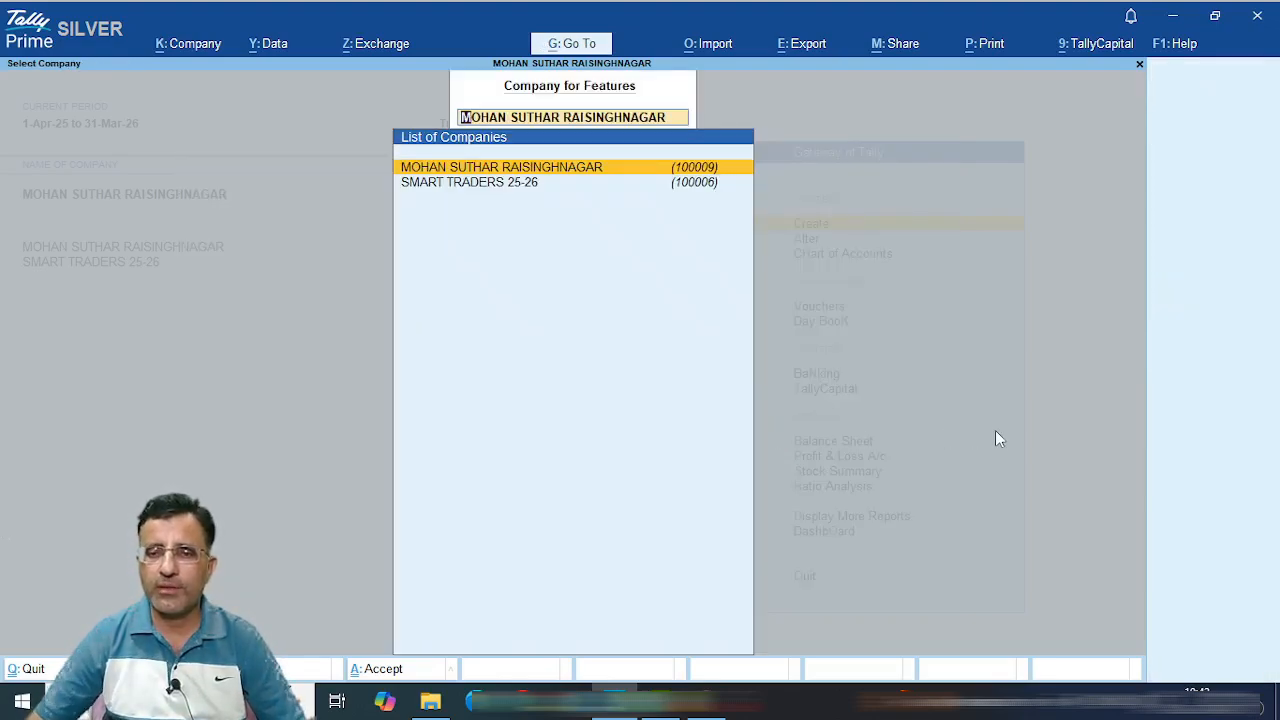
key("Return")
key("Escape")
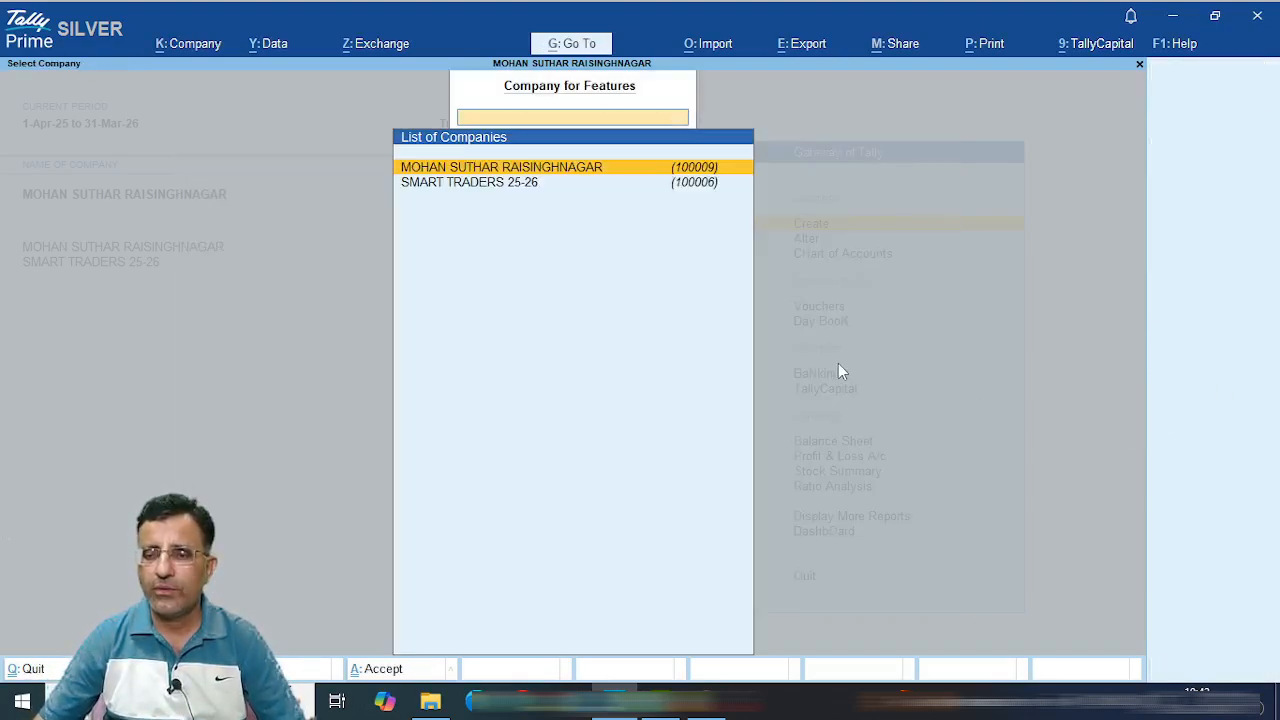
key("Escape")
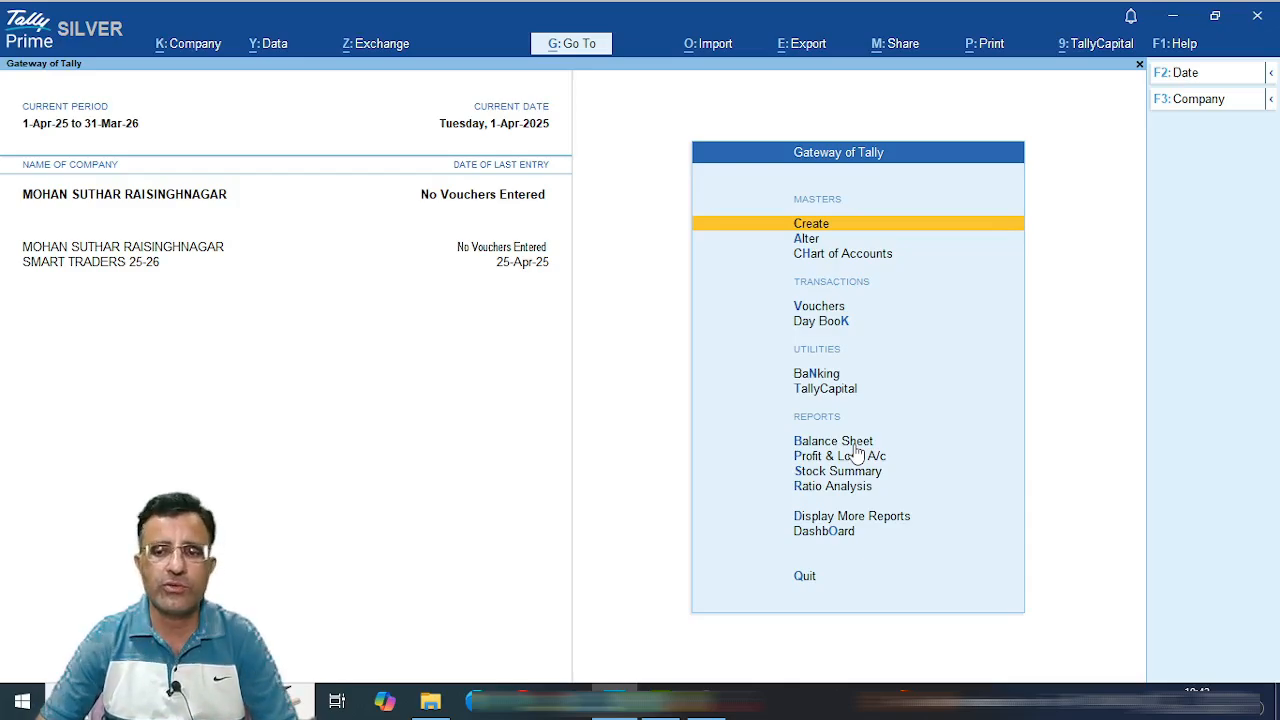
key("Up")
key("Up")
key("Up")
key("Up")
key("Up")
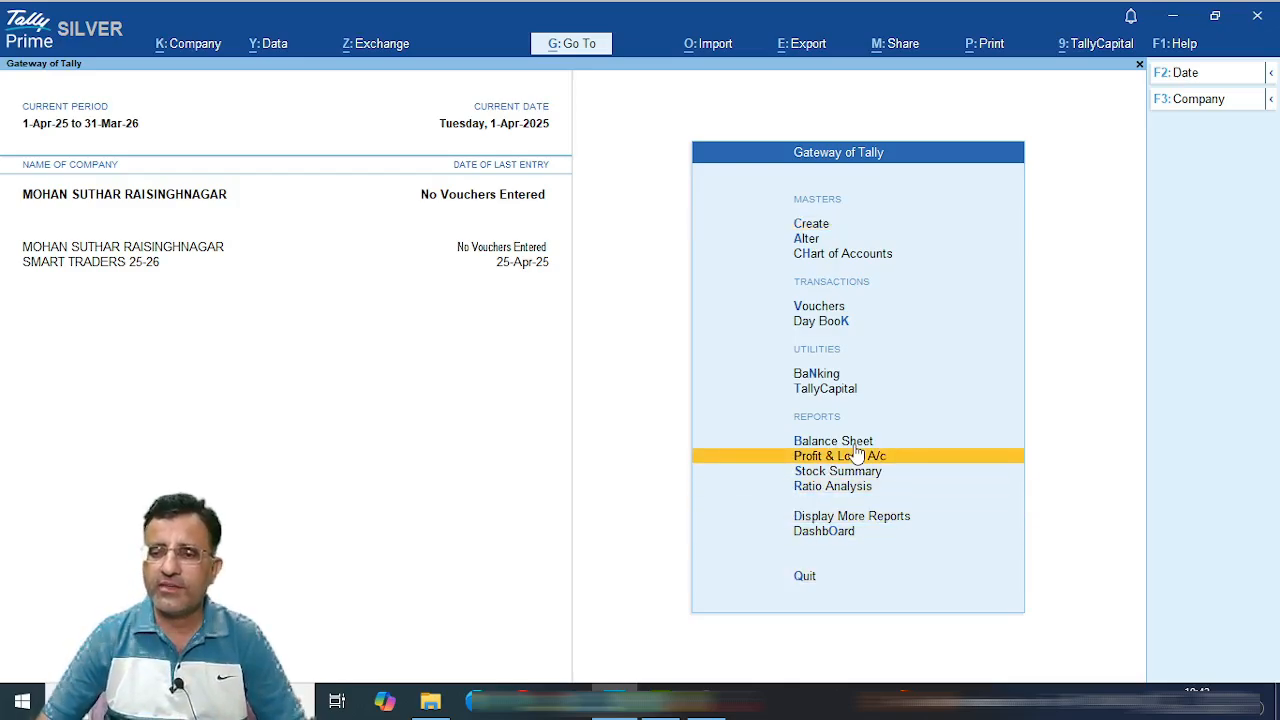
key("Up")
key("Return")
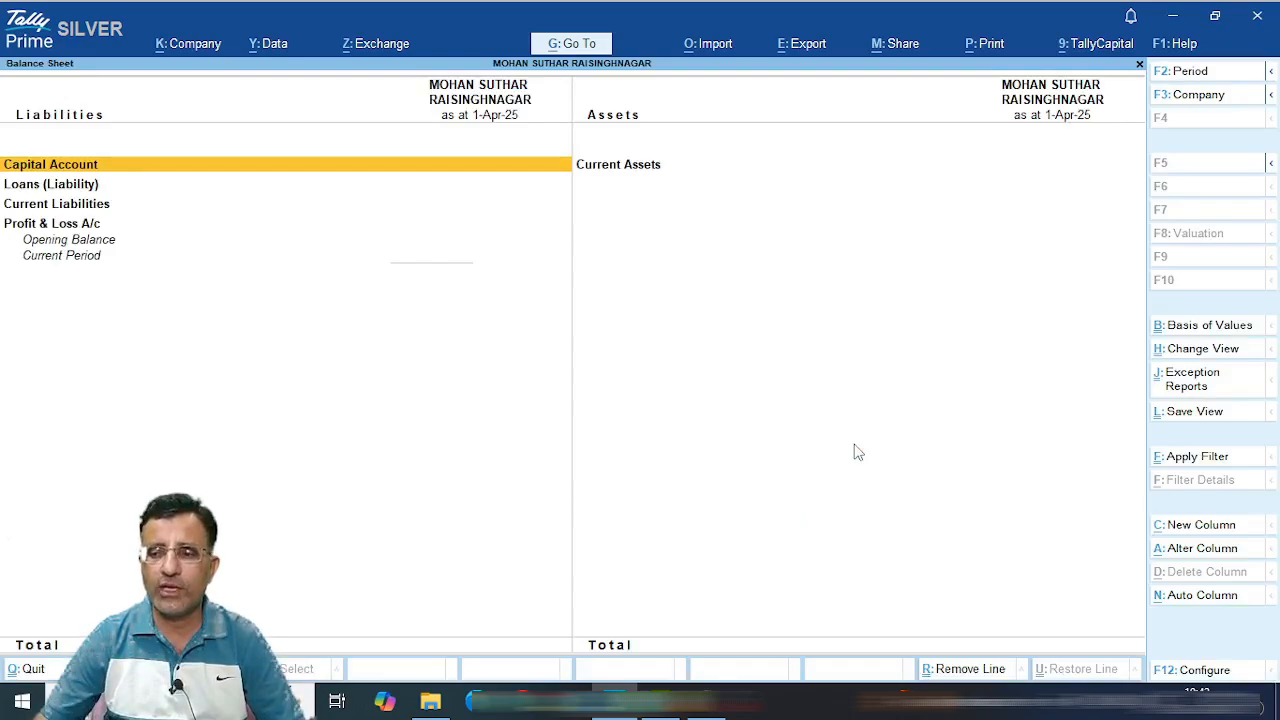
left_click(1204, 670)
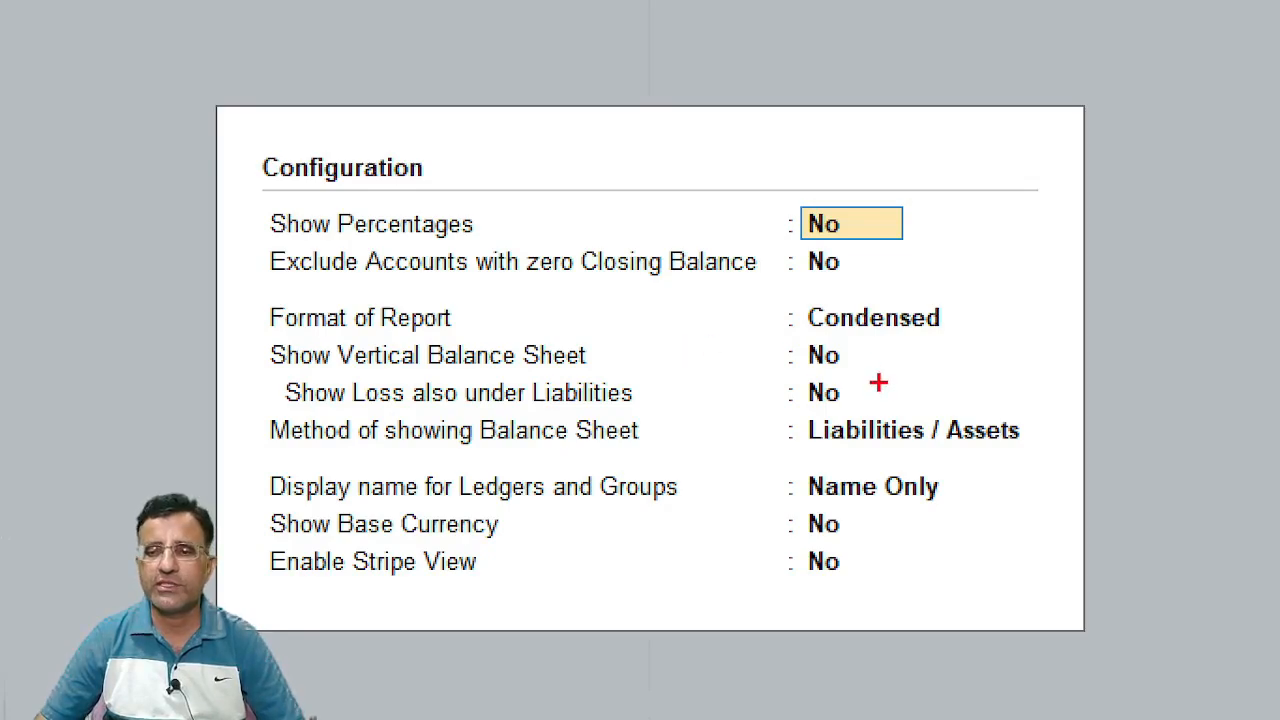
mouse_move(215, 96)
left_mouse_down()
mouse_move(417, 434)
mouse_move(1087, 644)
left_mouse_up()
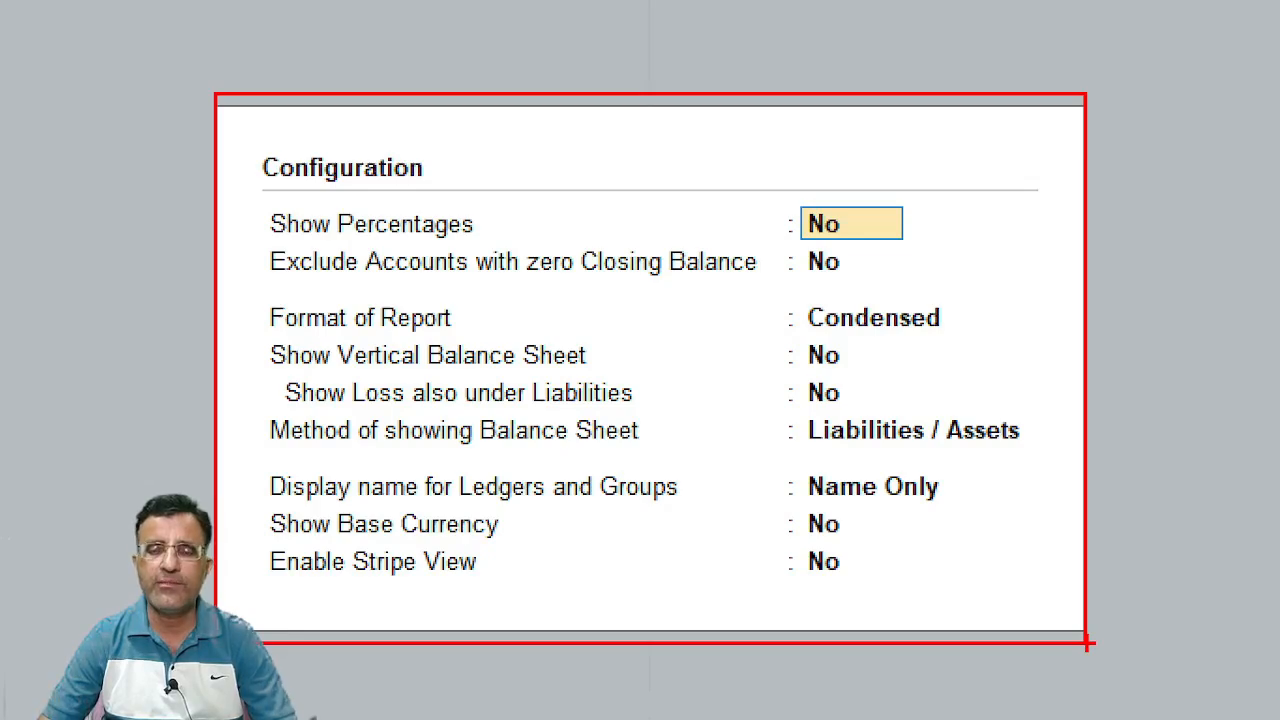
key("Escape")
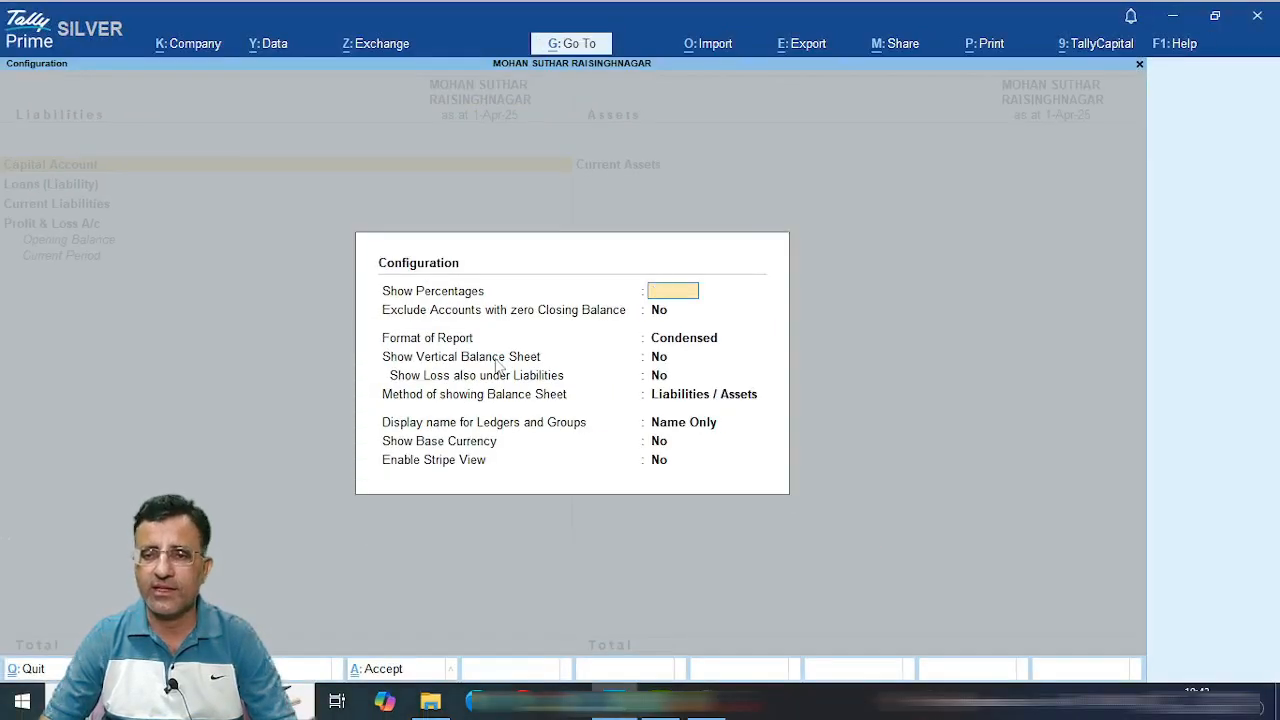
key("Escape")
key("Escape")
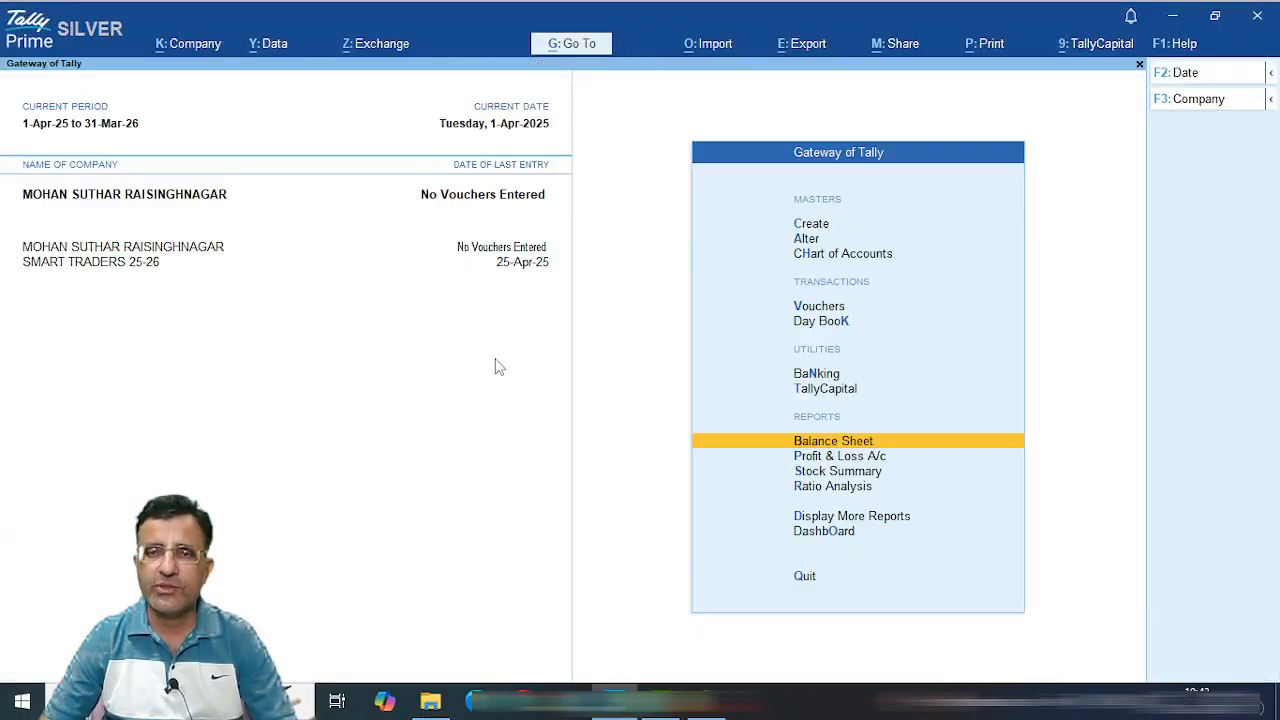